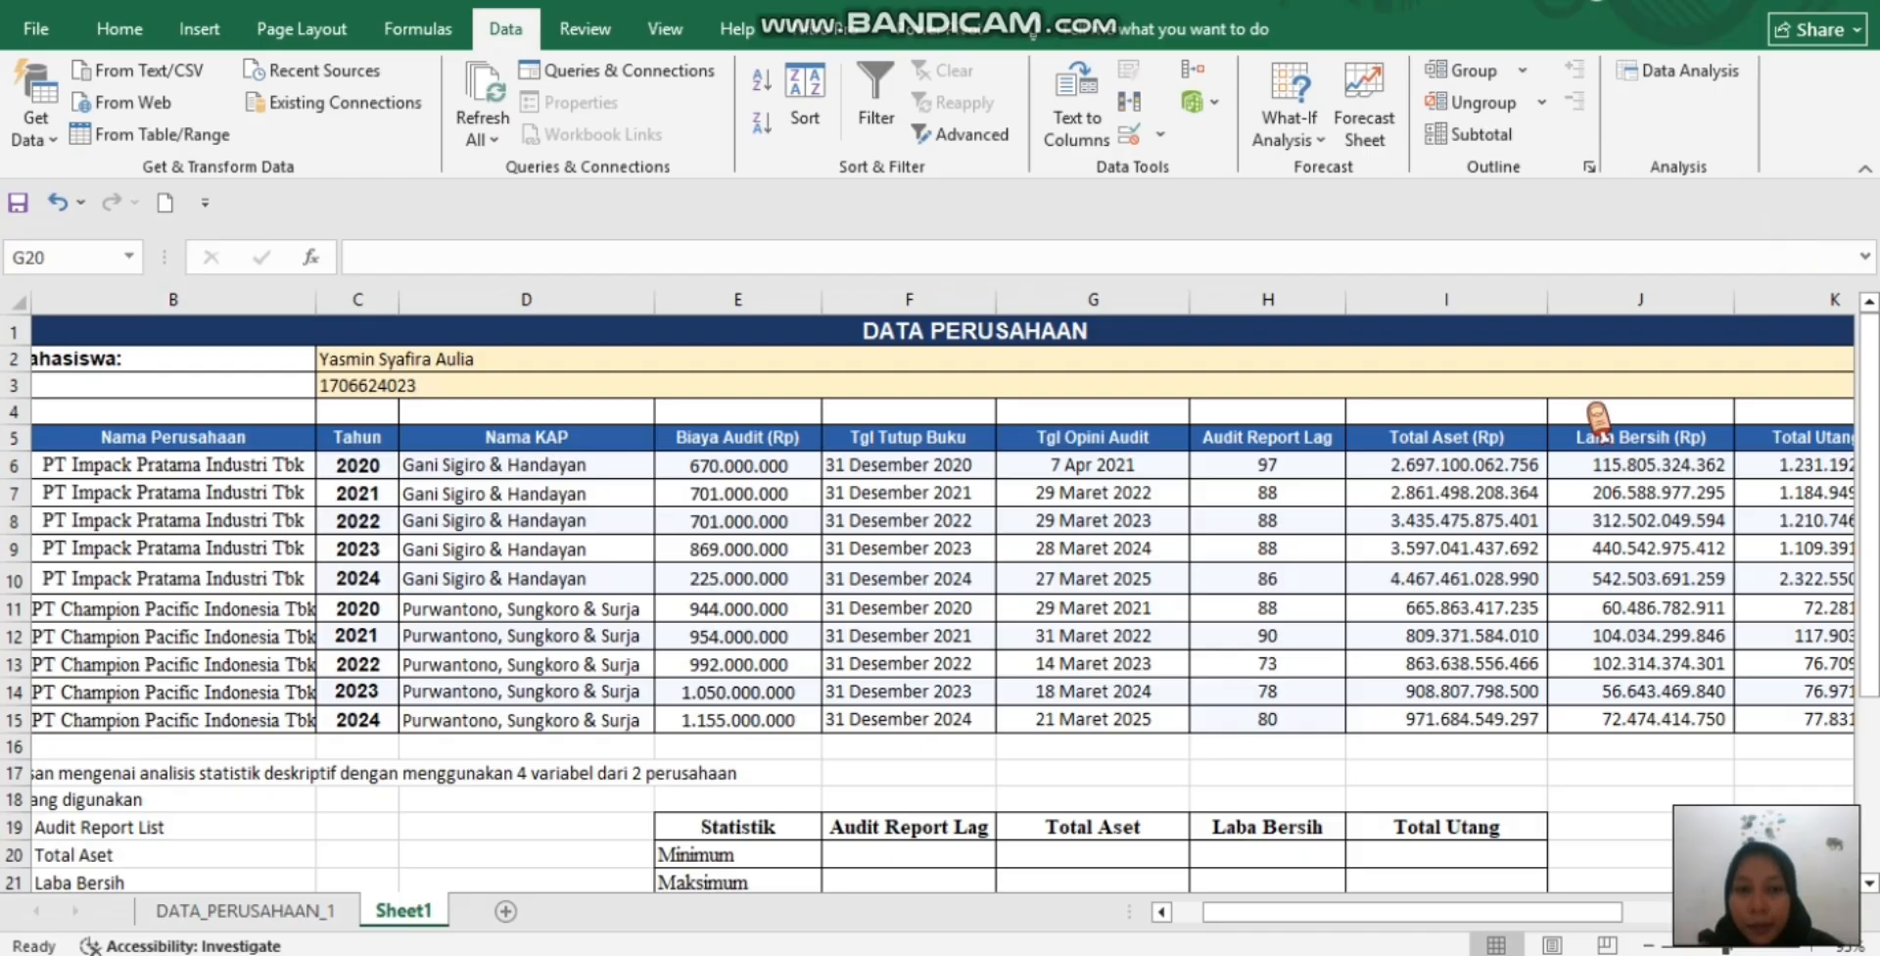
Calculate the minimum Audit Report Lag in cell F20 using MIN over H6:H15
scroll(1561, 582, "down", 4)
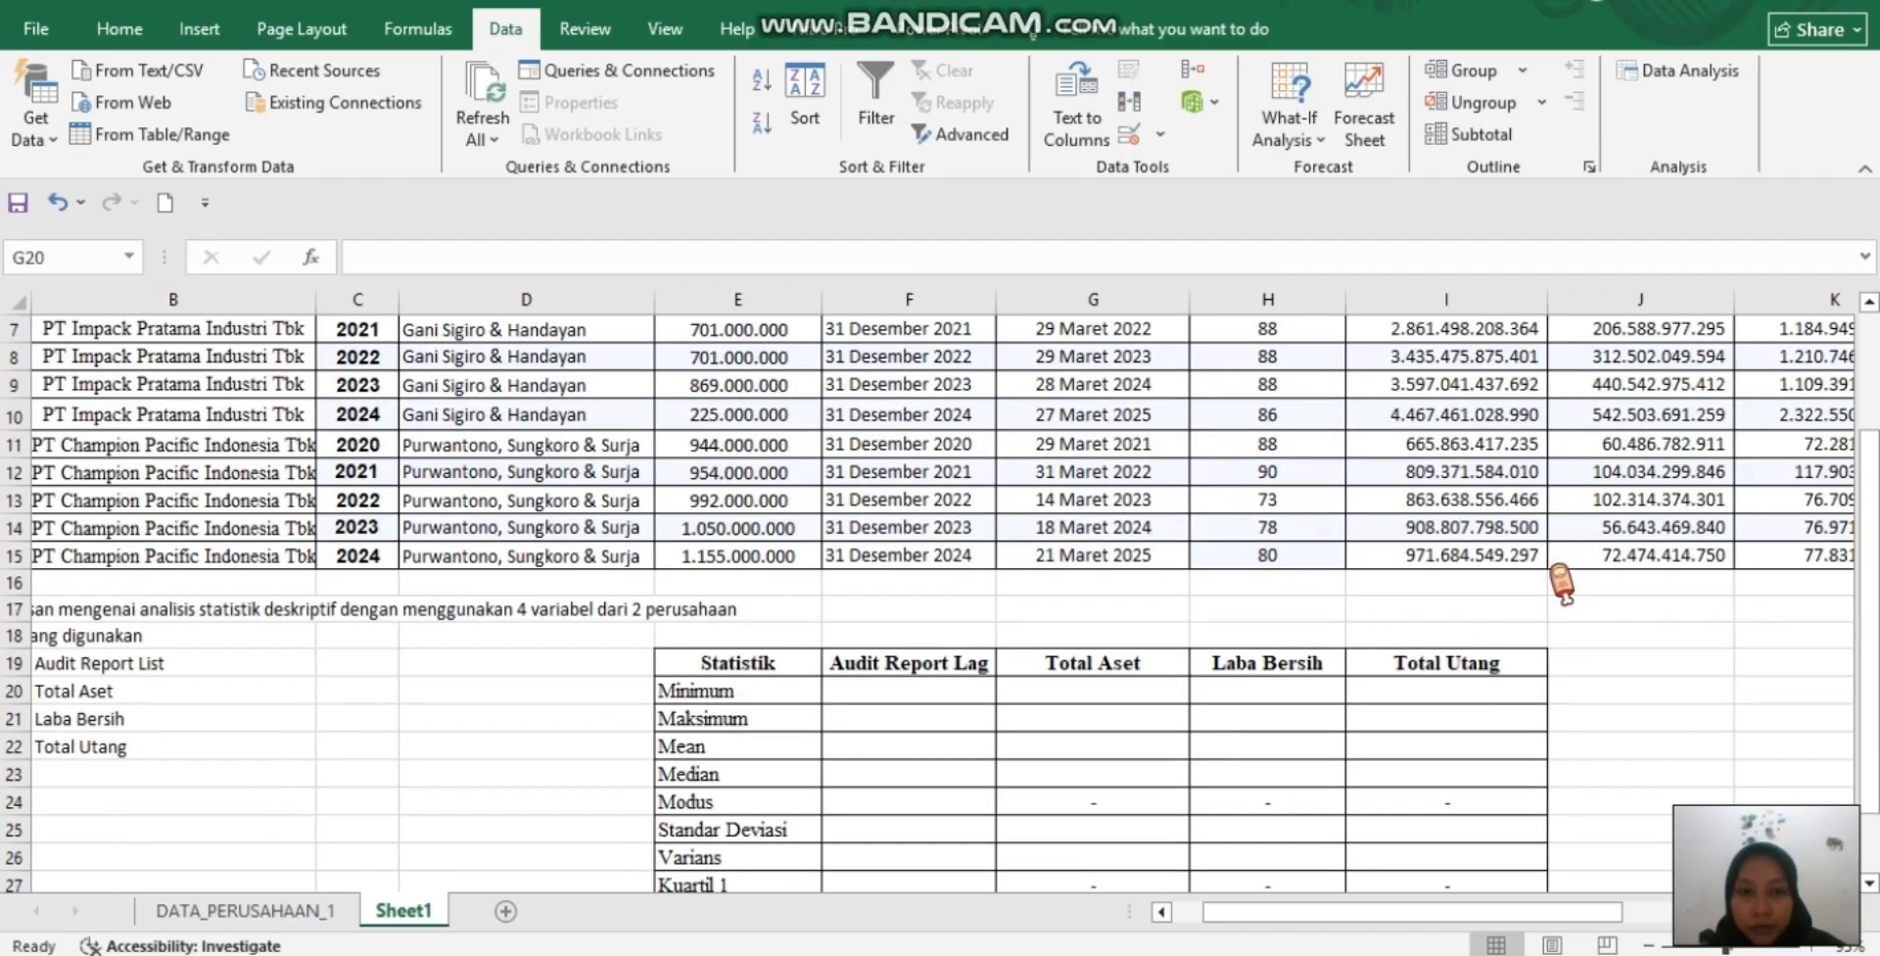
scroll(1562, 582, "down", 1)
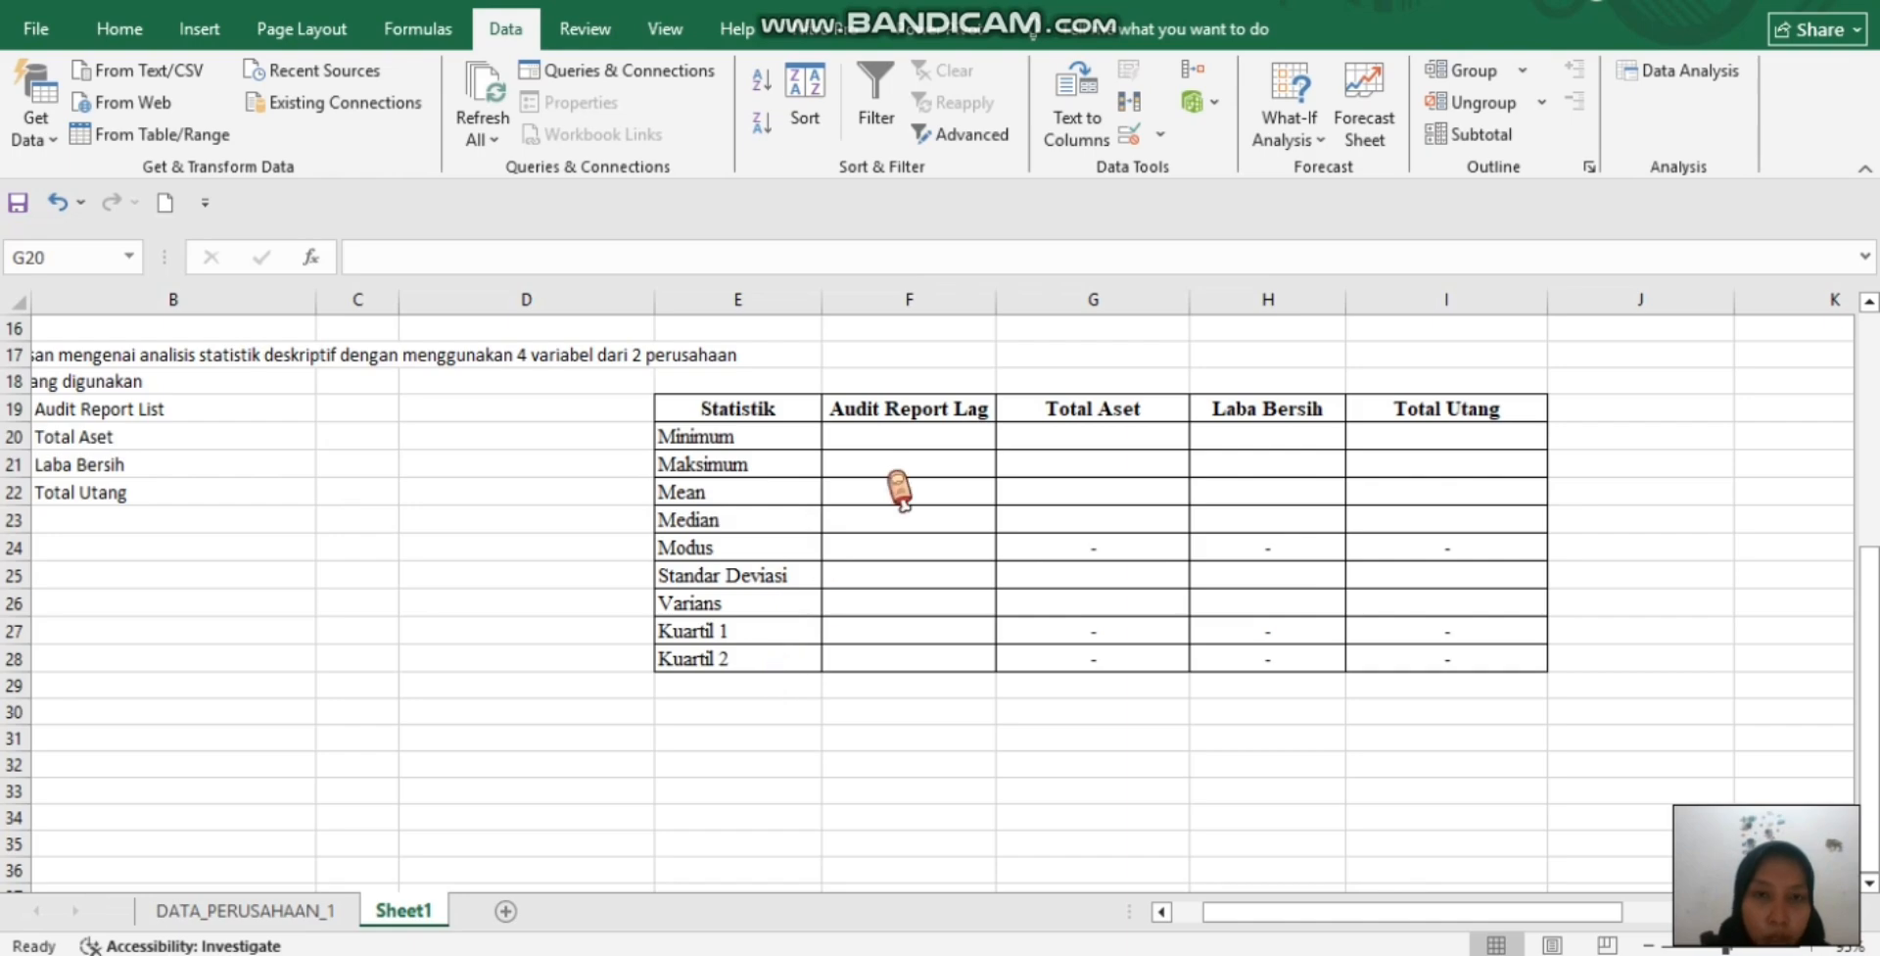
scroll(898, 489, "up", 1)
scroll(898, 490, "up", 3)
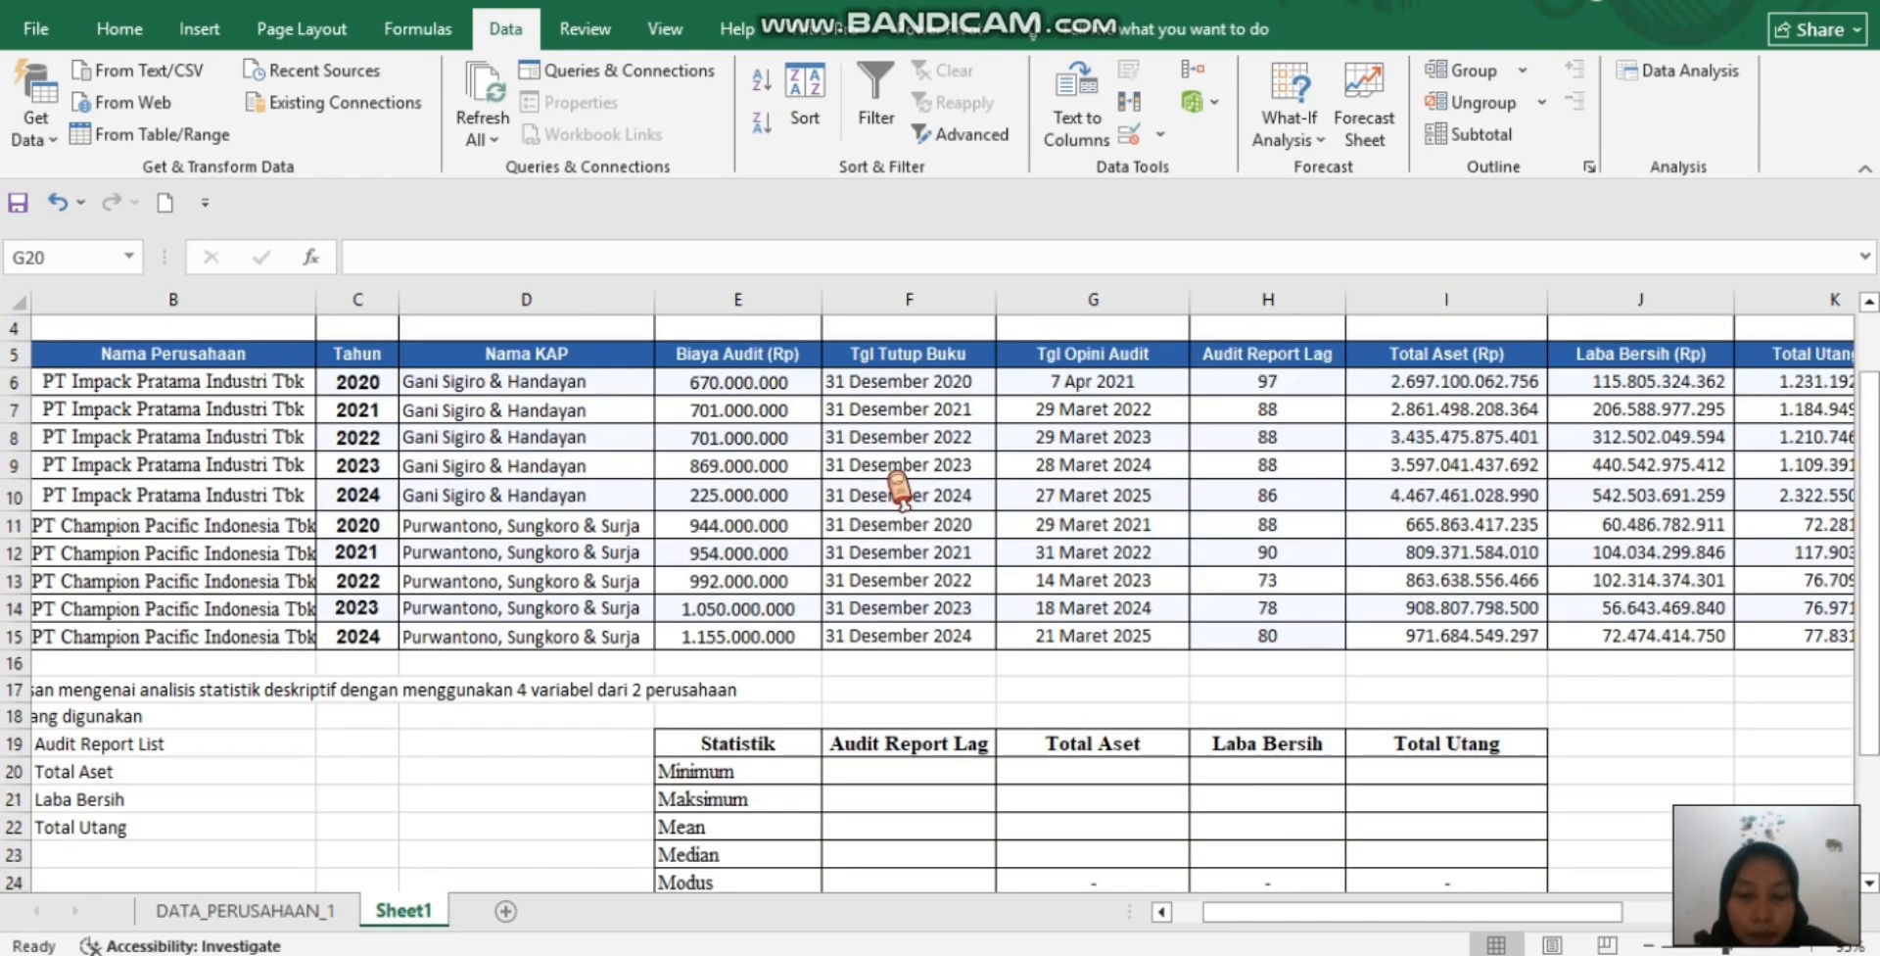
scroll(979, 423, "up", 1)
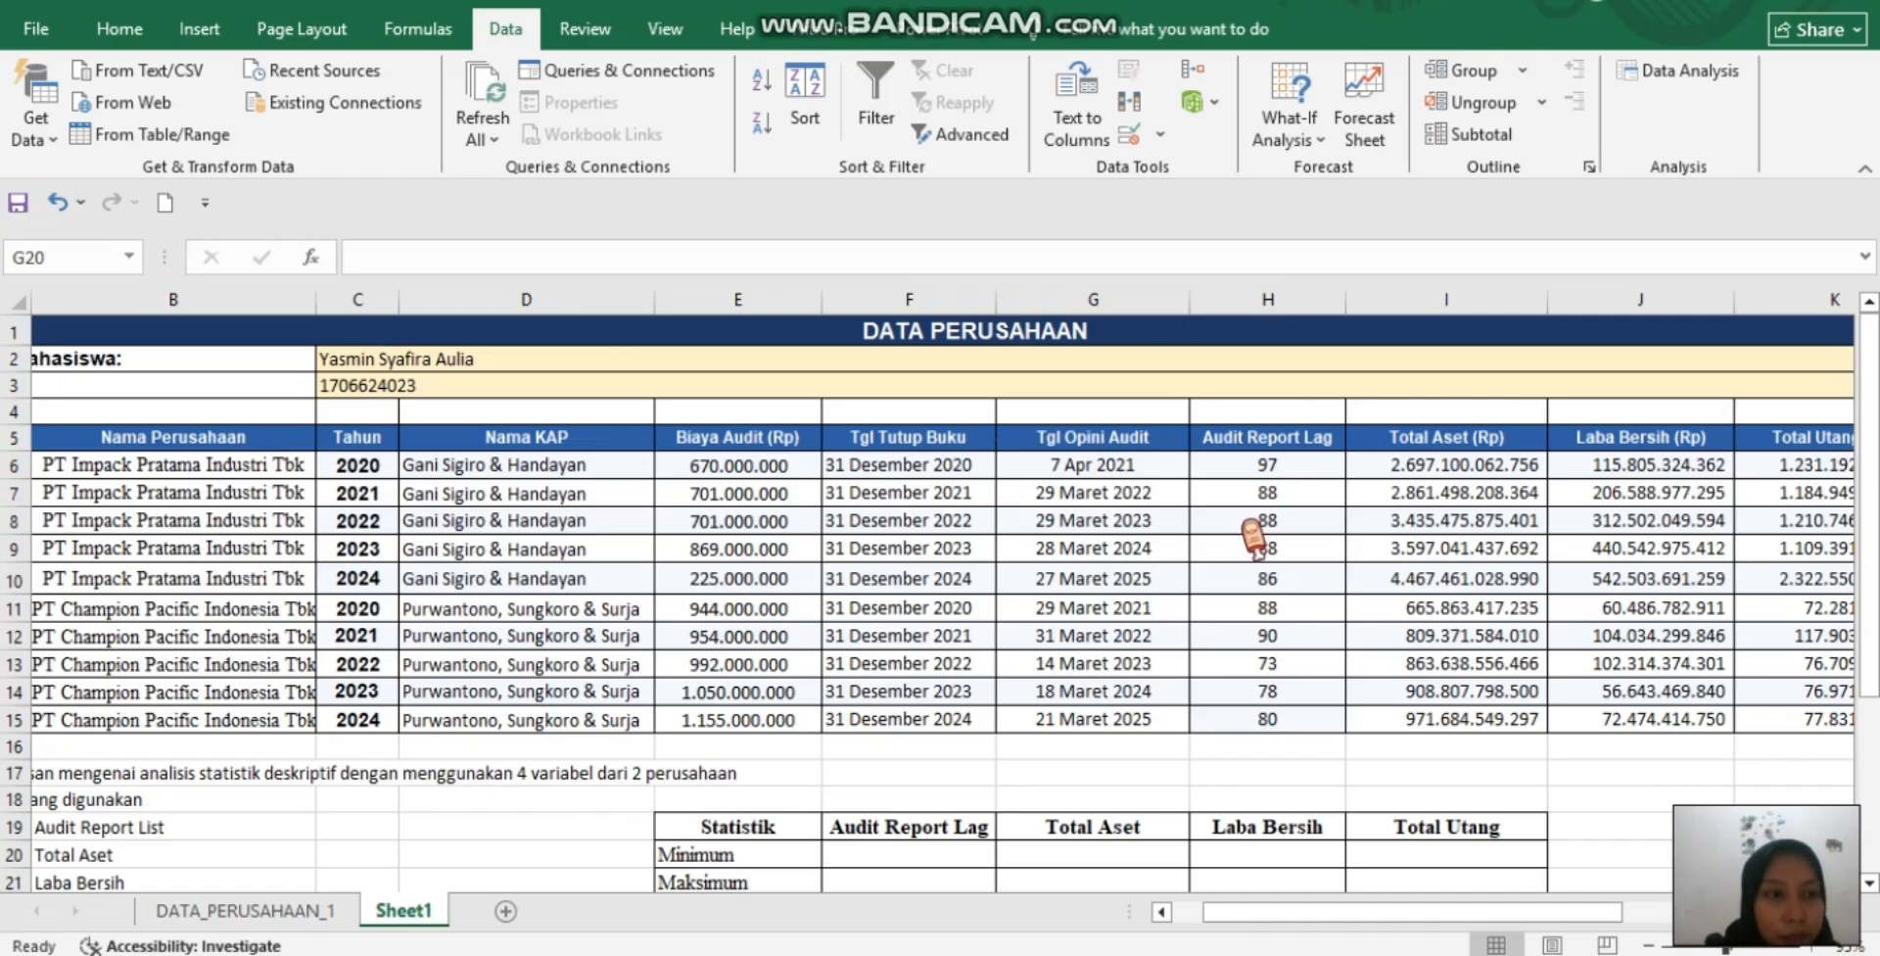
scroll(1253, 534, "down", 1)
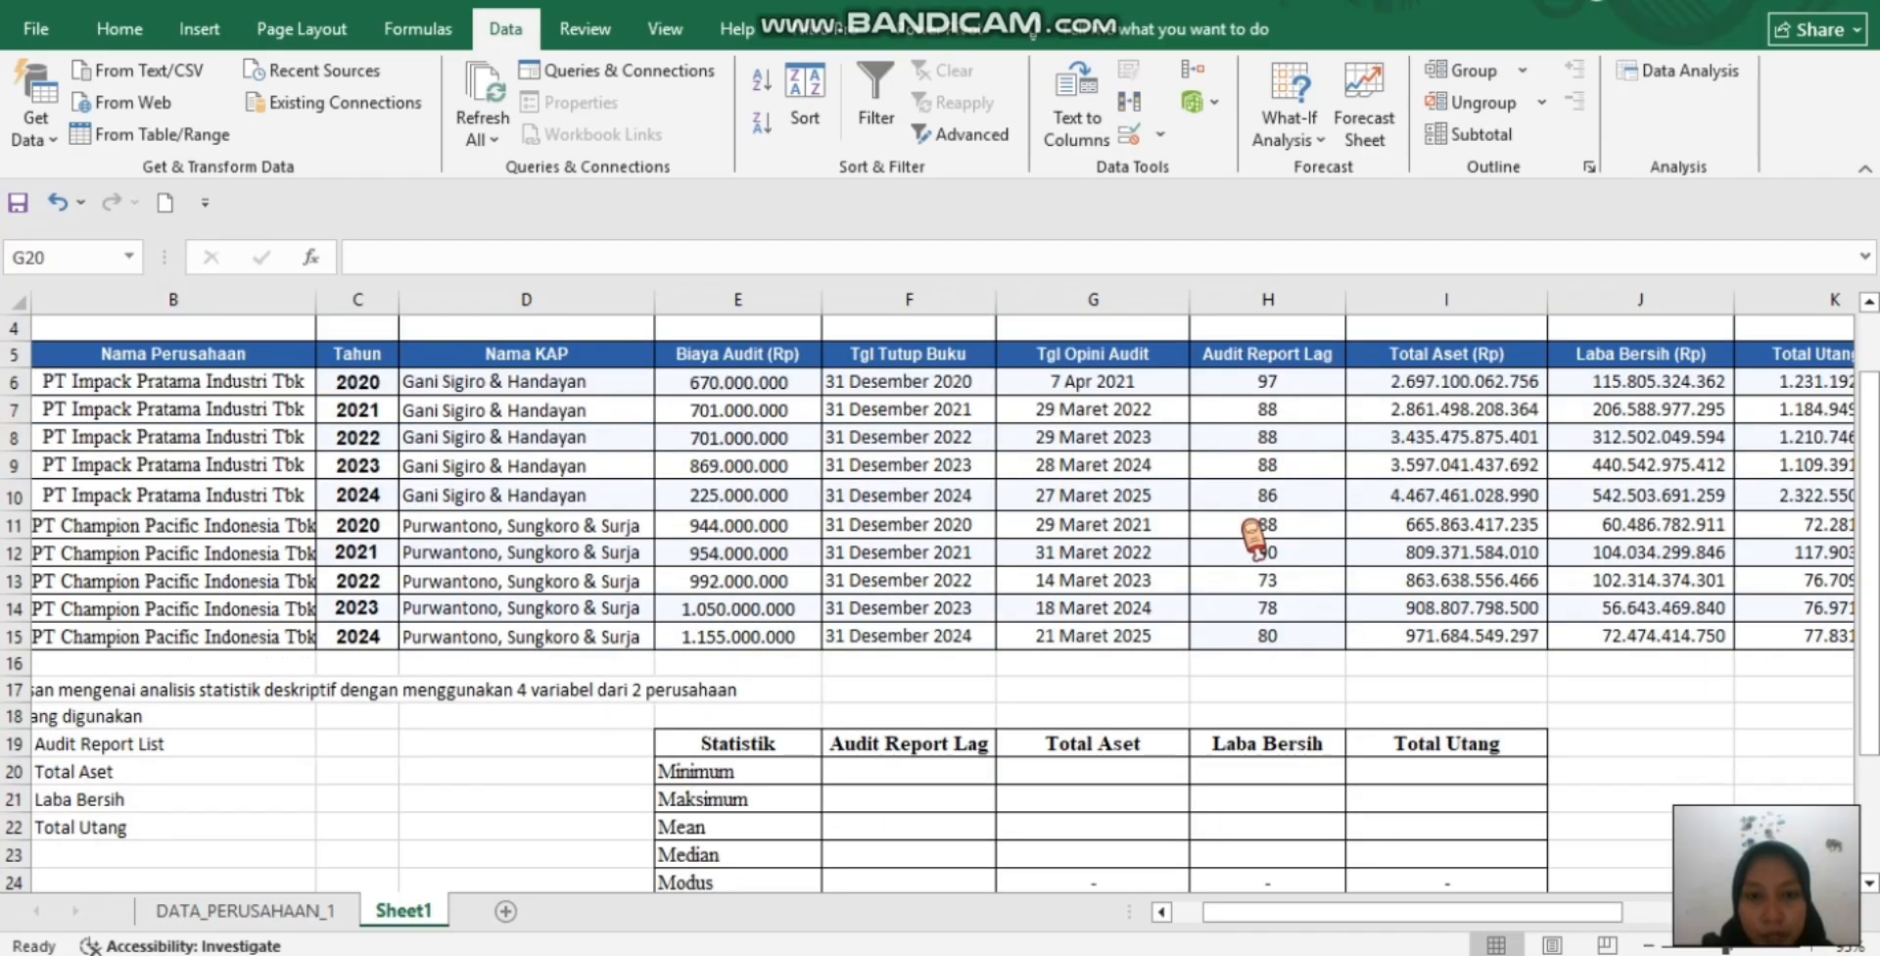
left_click(893, 767)
type("=")
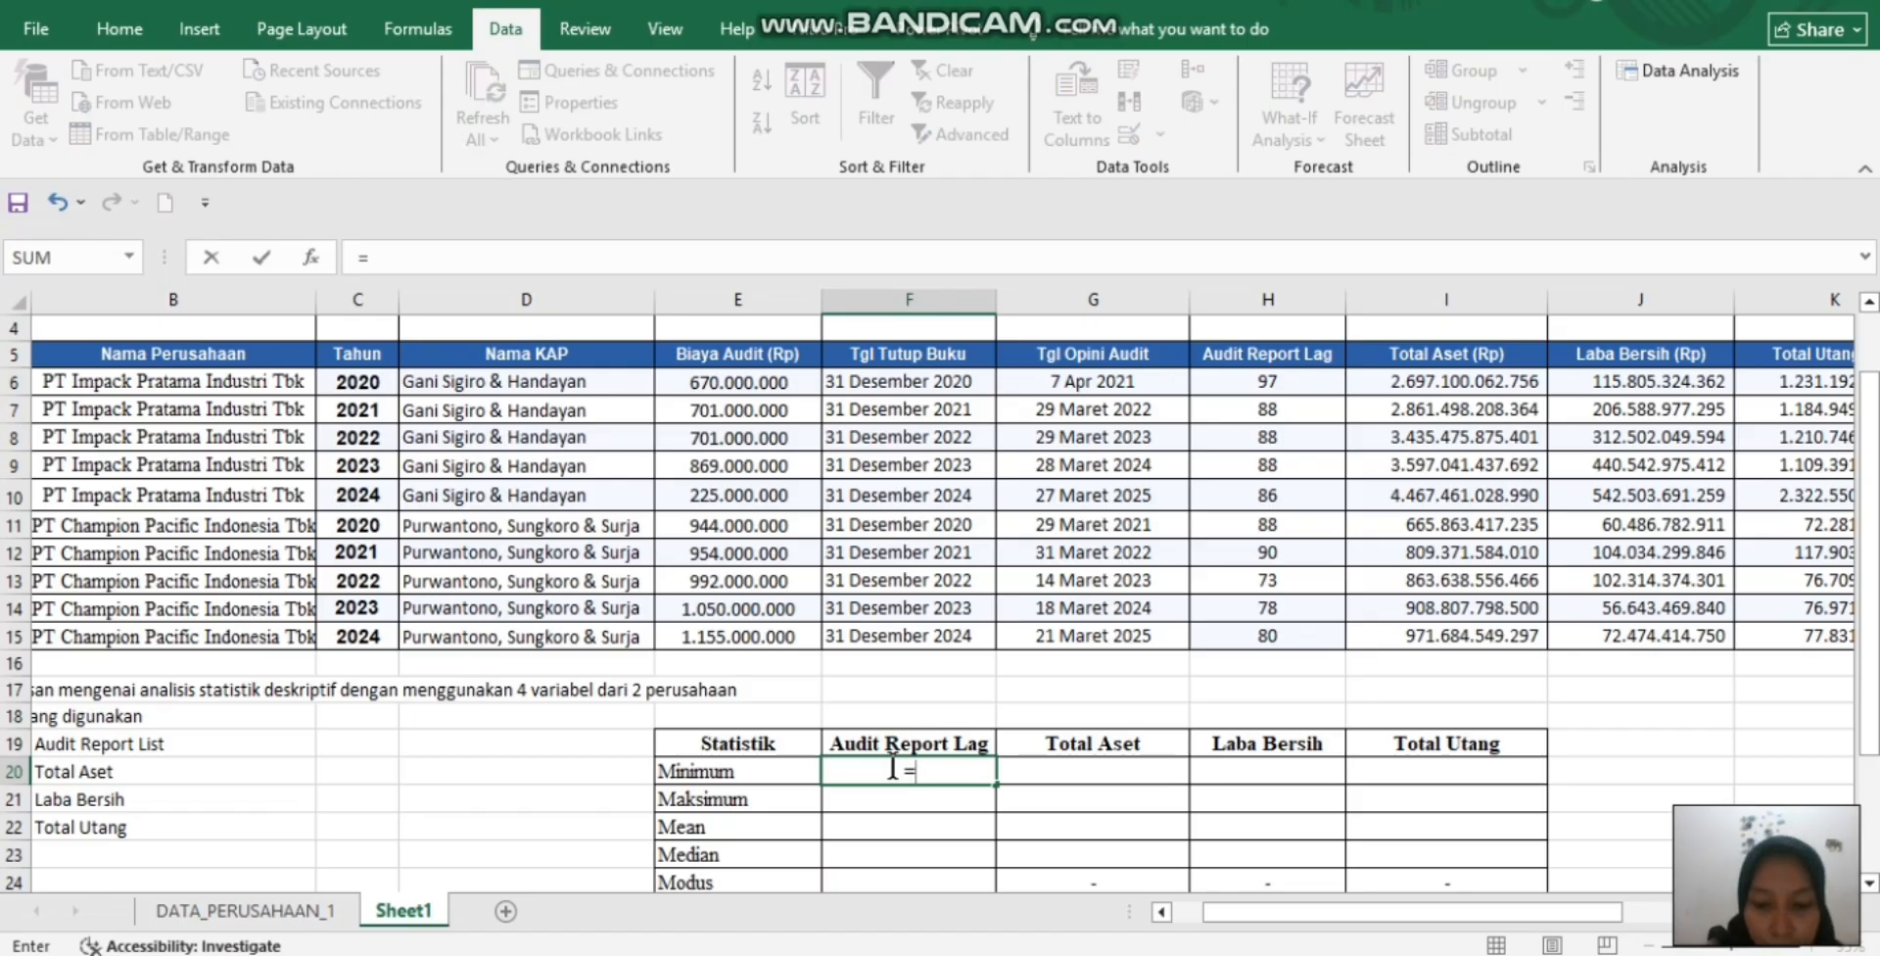
type("m")
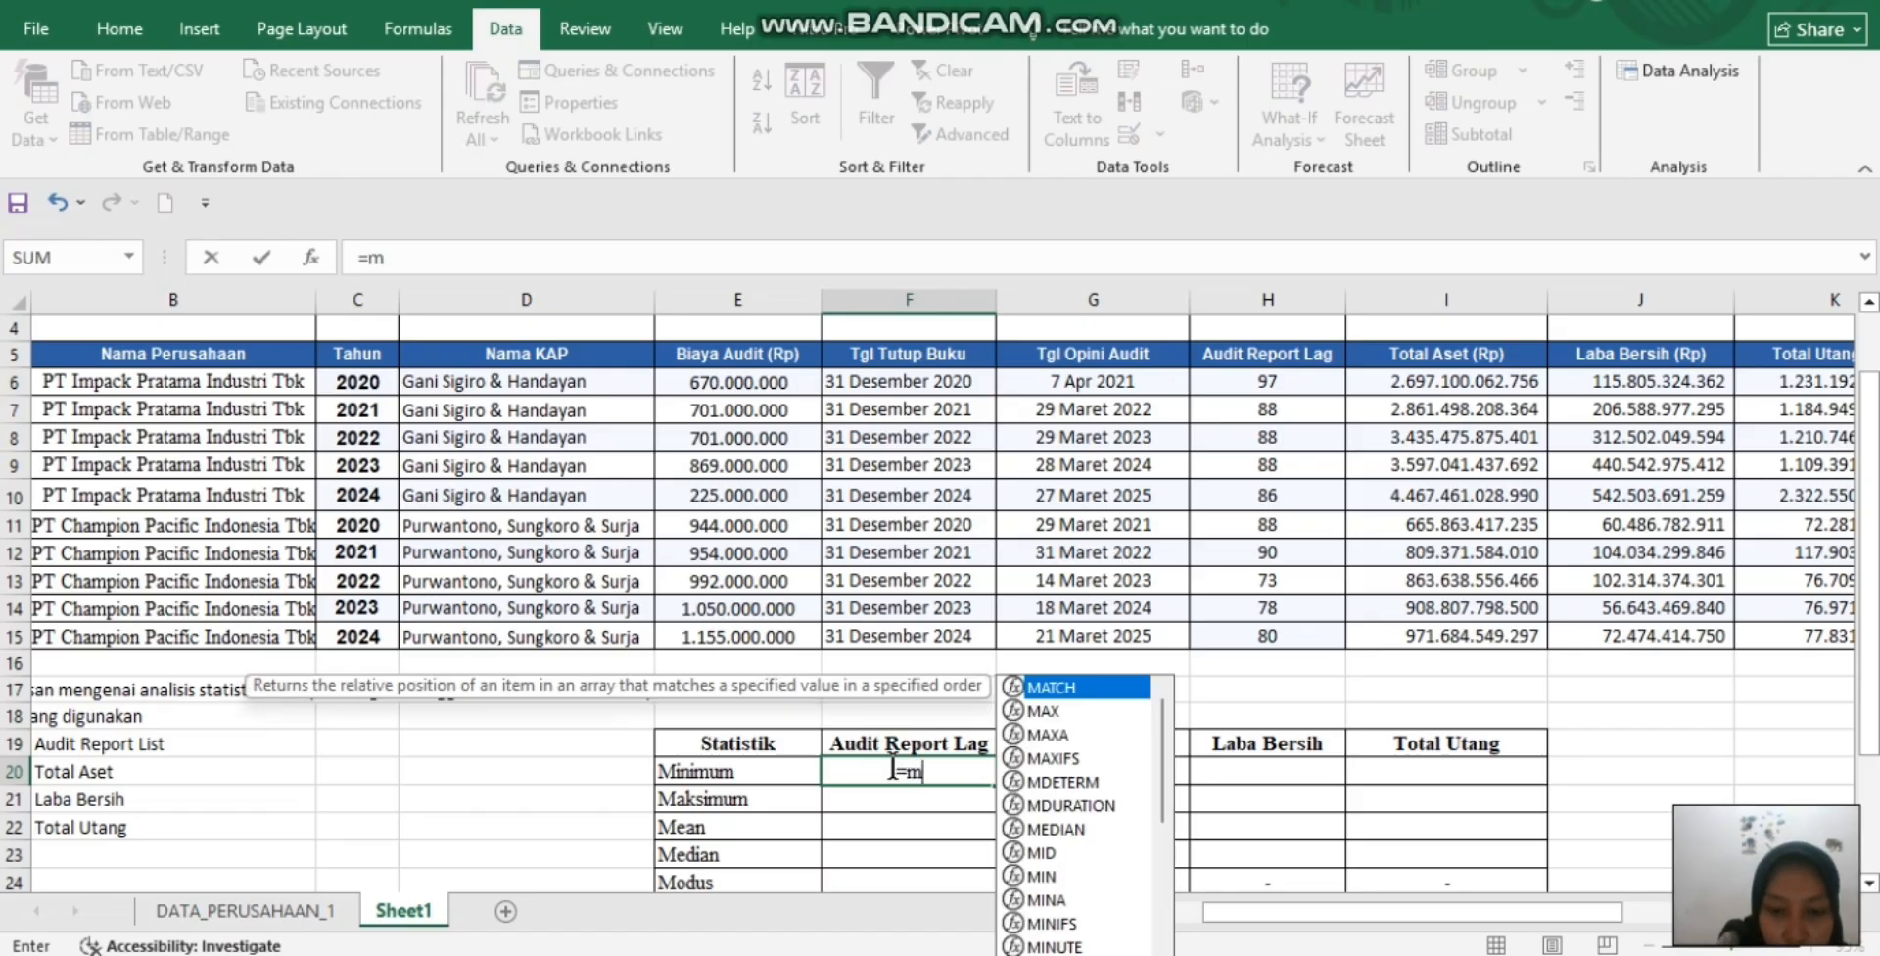
type("IN(")
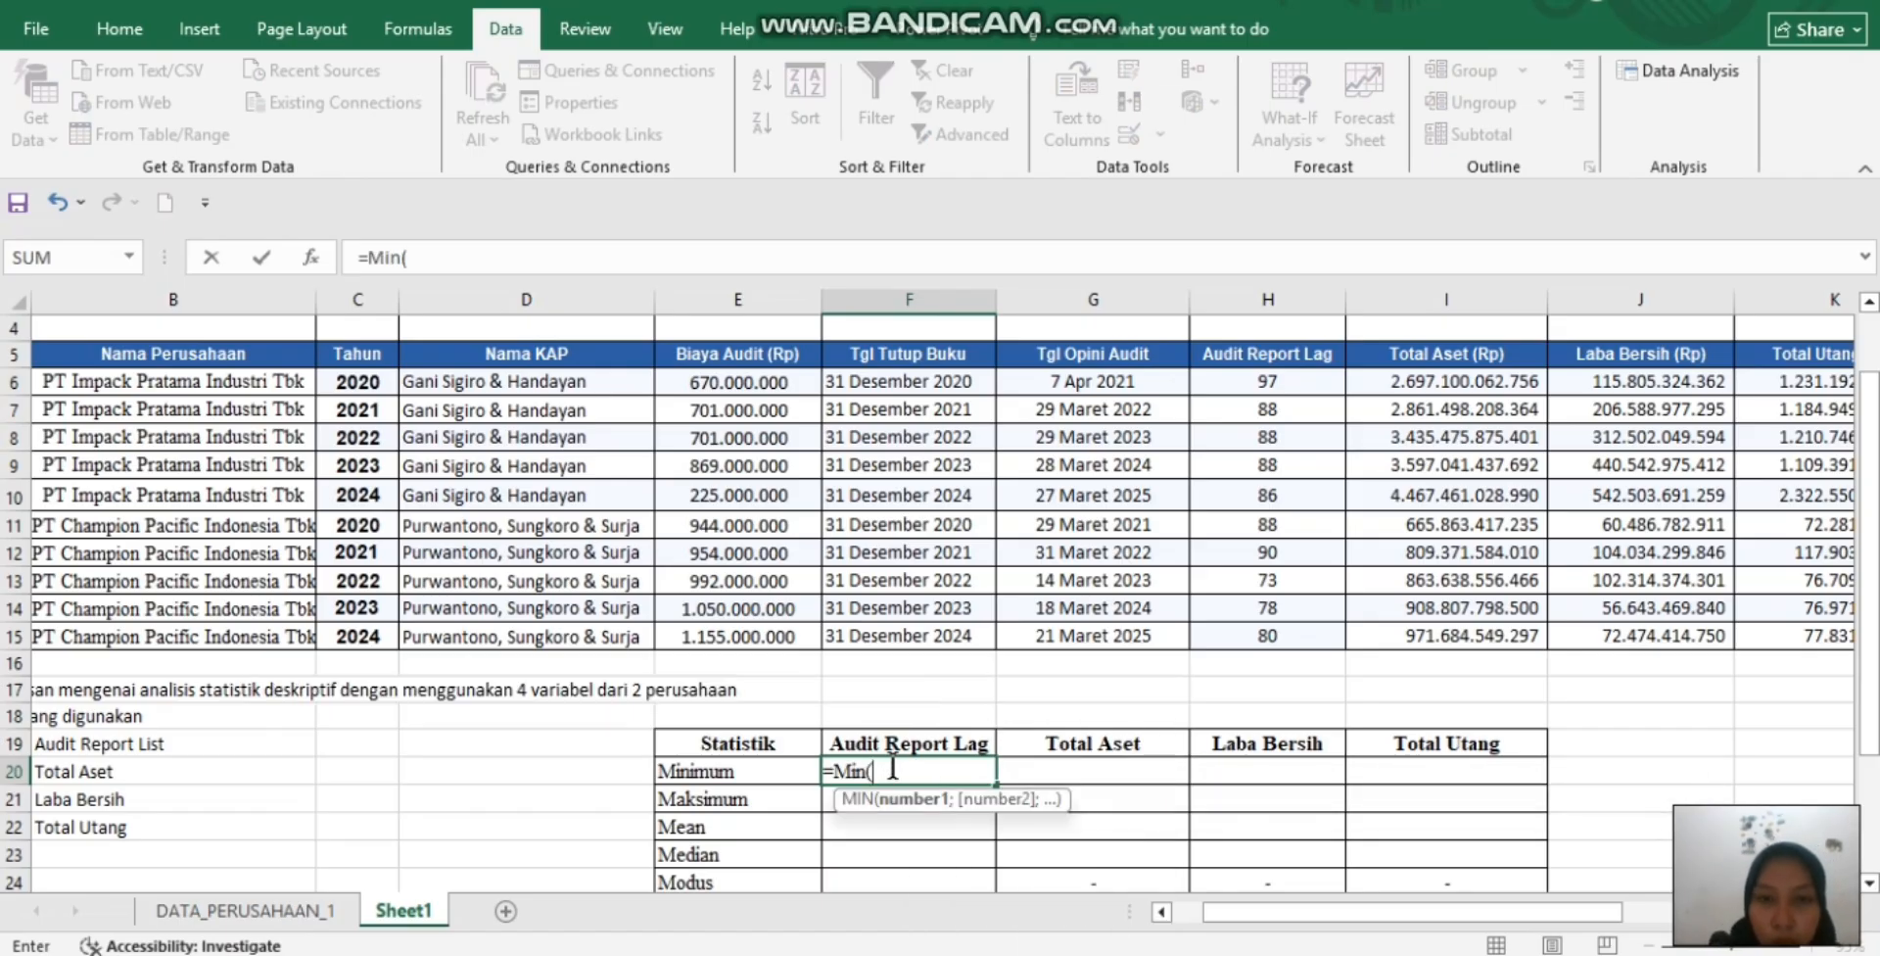
left_click(1207, 382)
left_click_drag(1207, 381, 1243, 629)
key("Return")
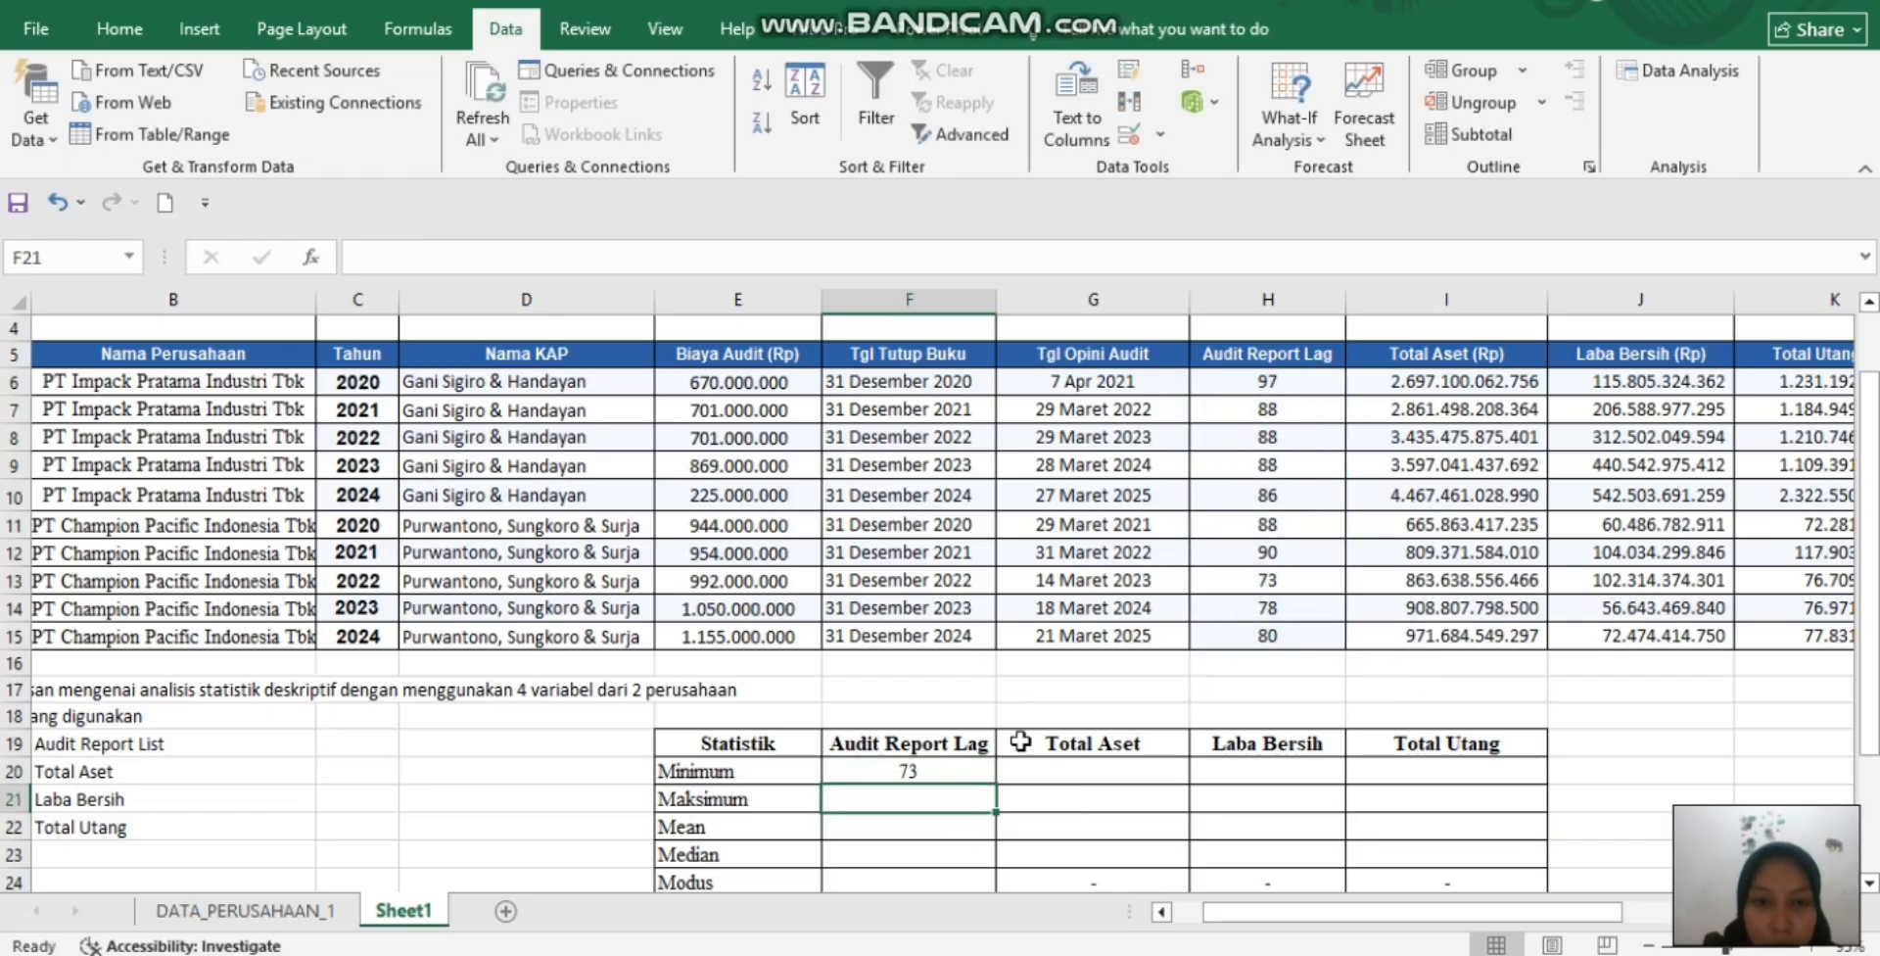
Calculate the maximum Audit Report Lag in cell F21 using MAX over H6:H15
type("=ma")
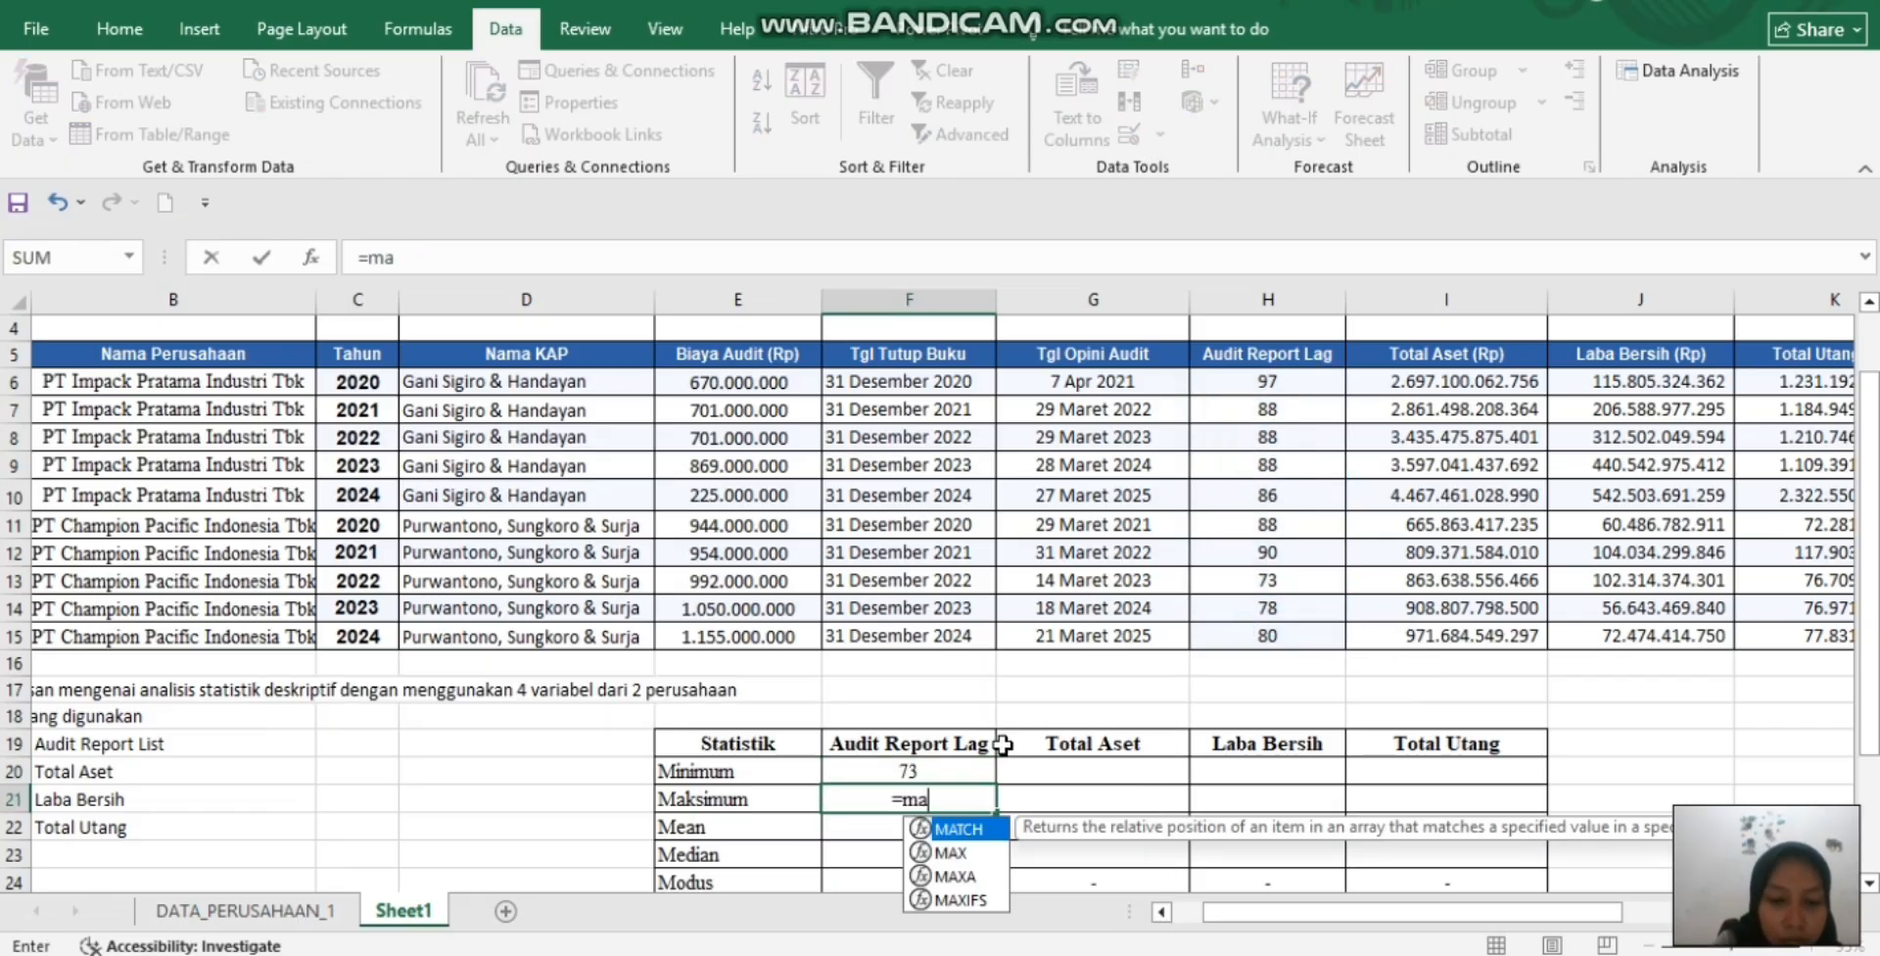
type("x(")
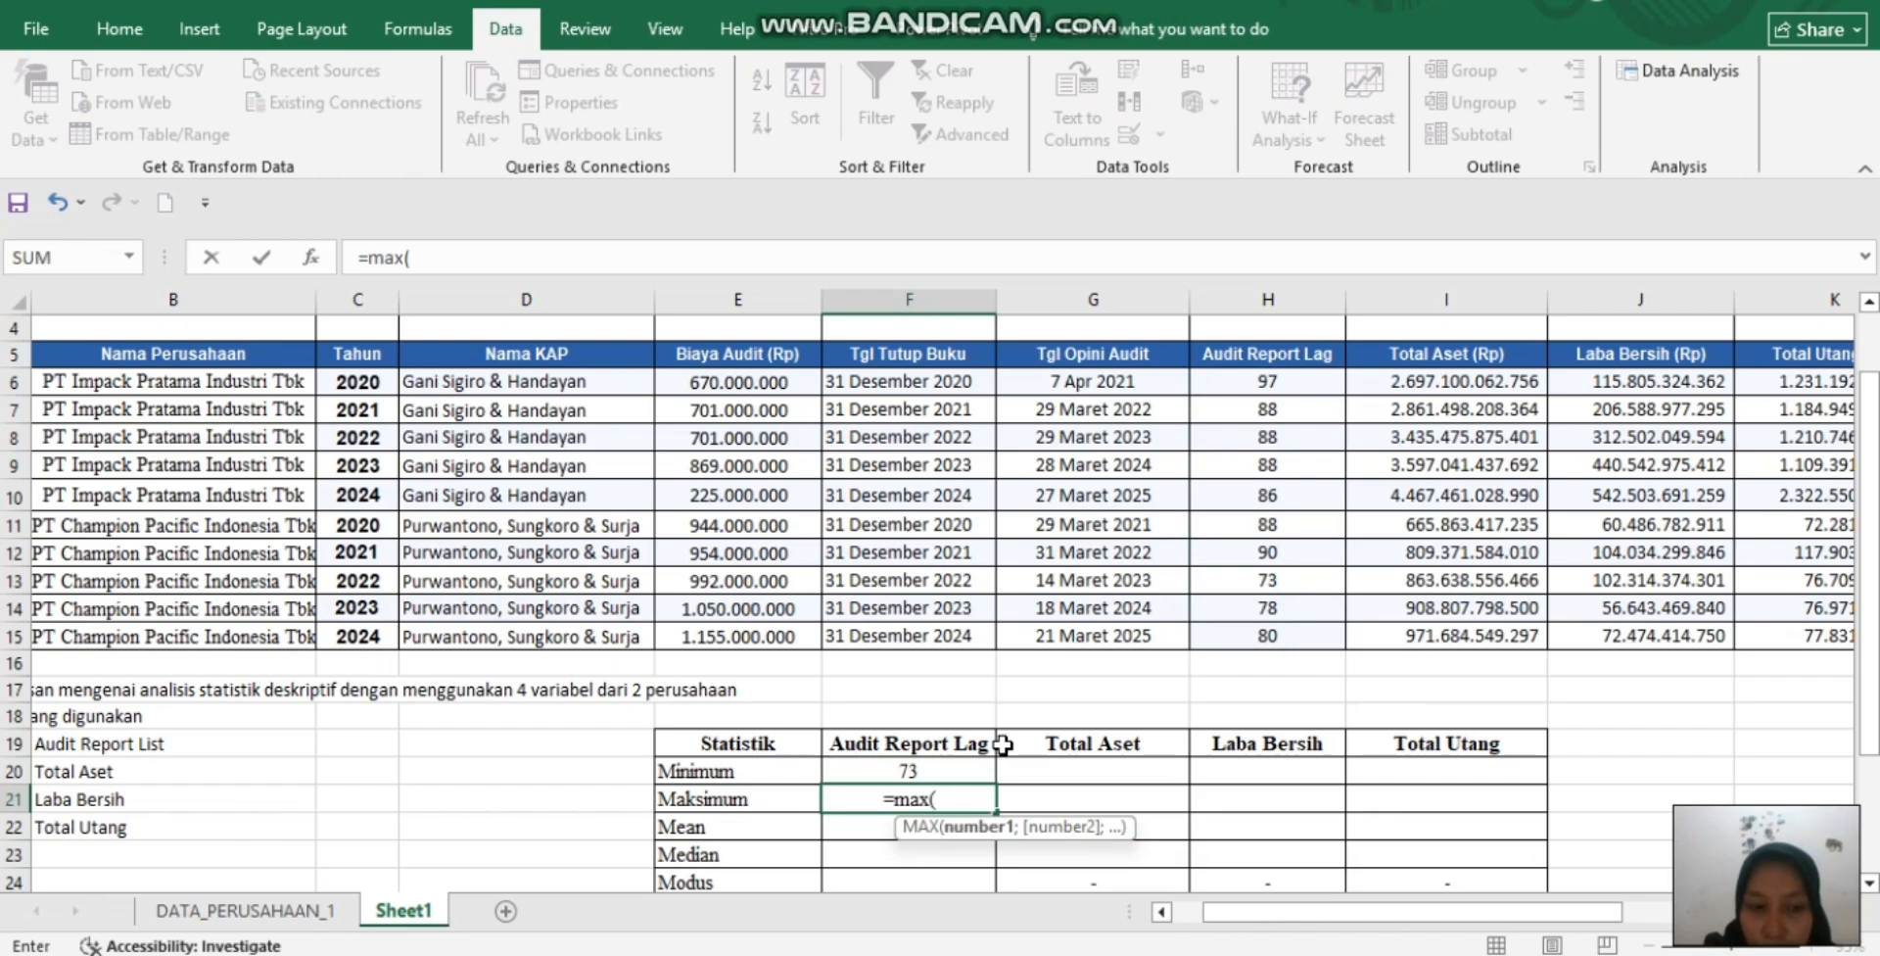
left_click_drag(1269, 382, 1286, 631)
key("Return")
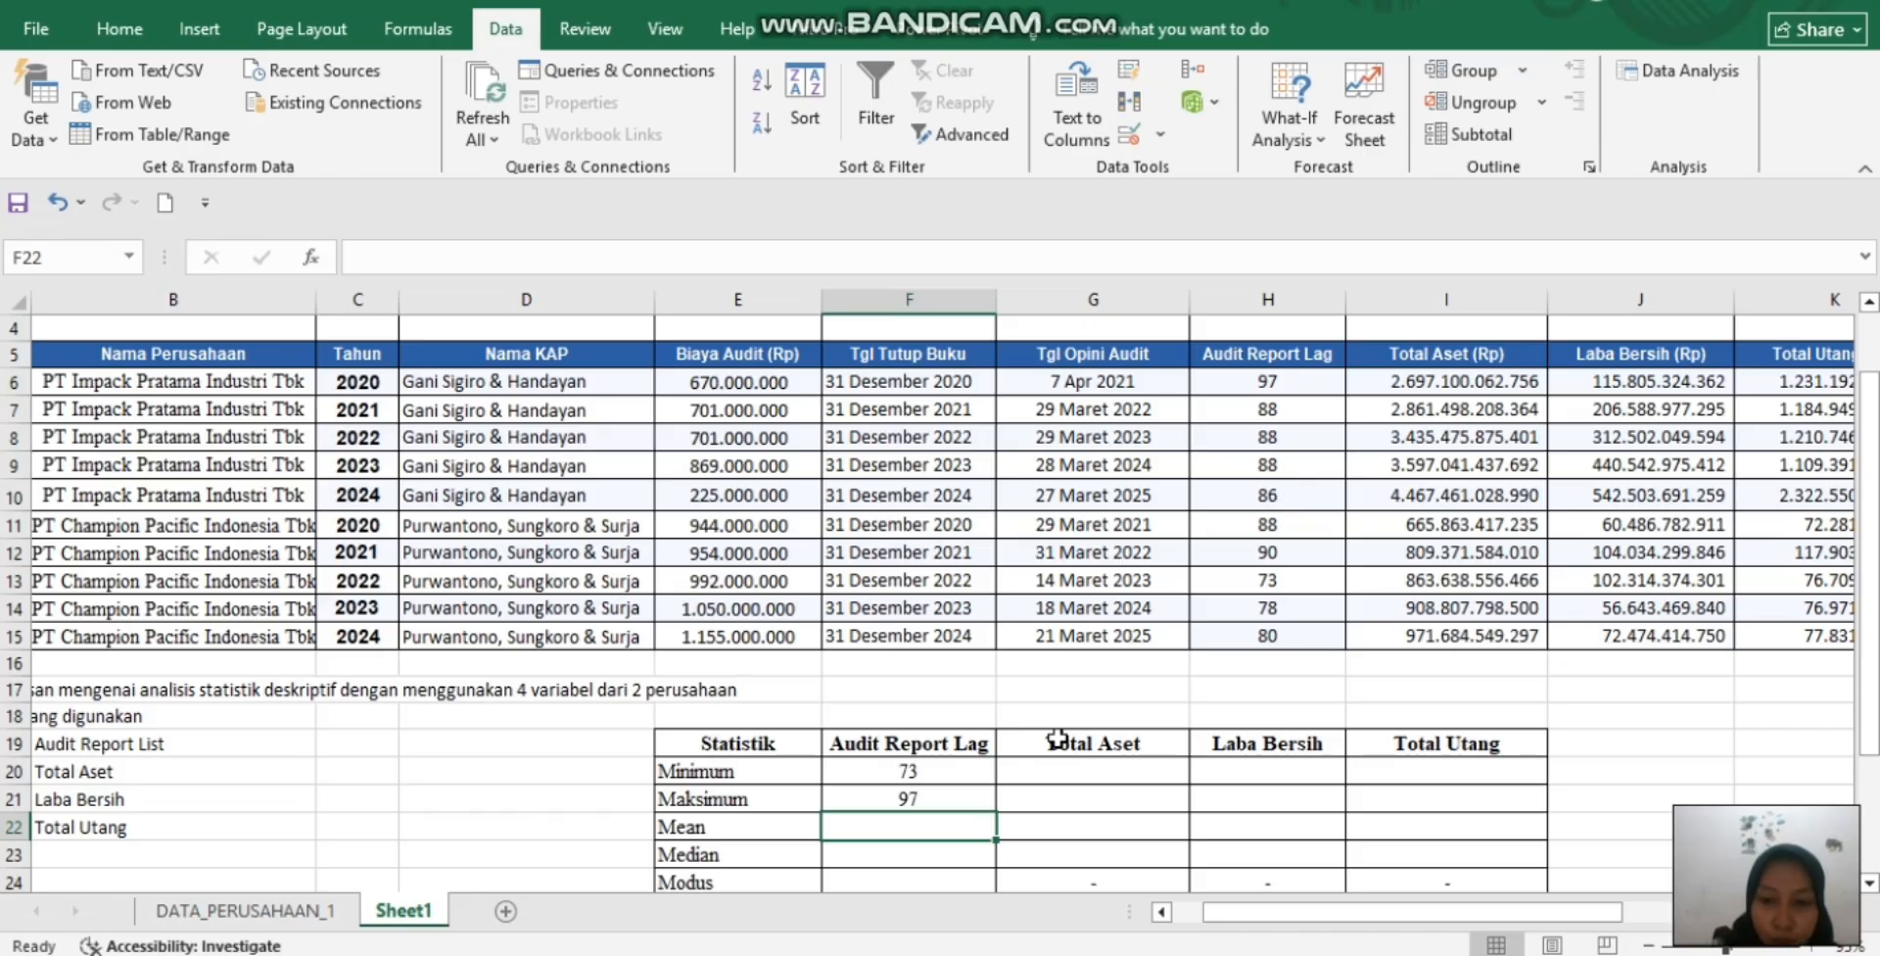
type("=")
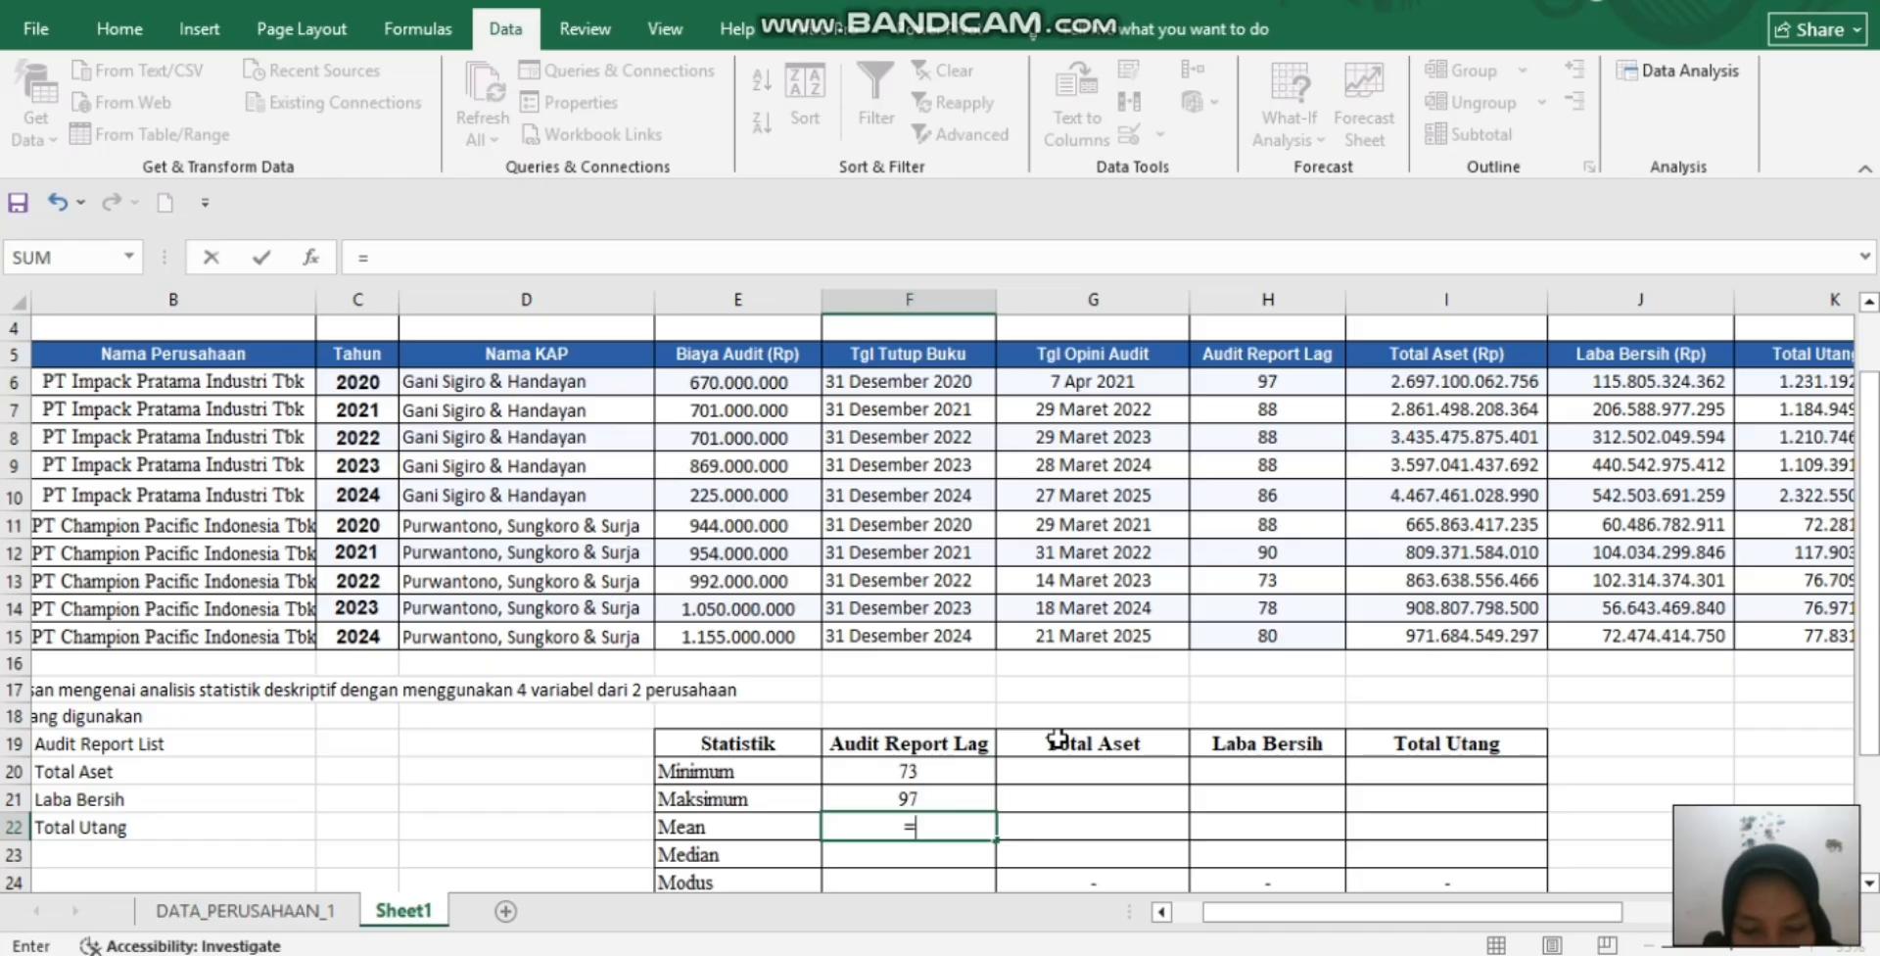
type("MEAN")
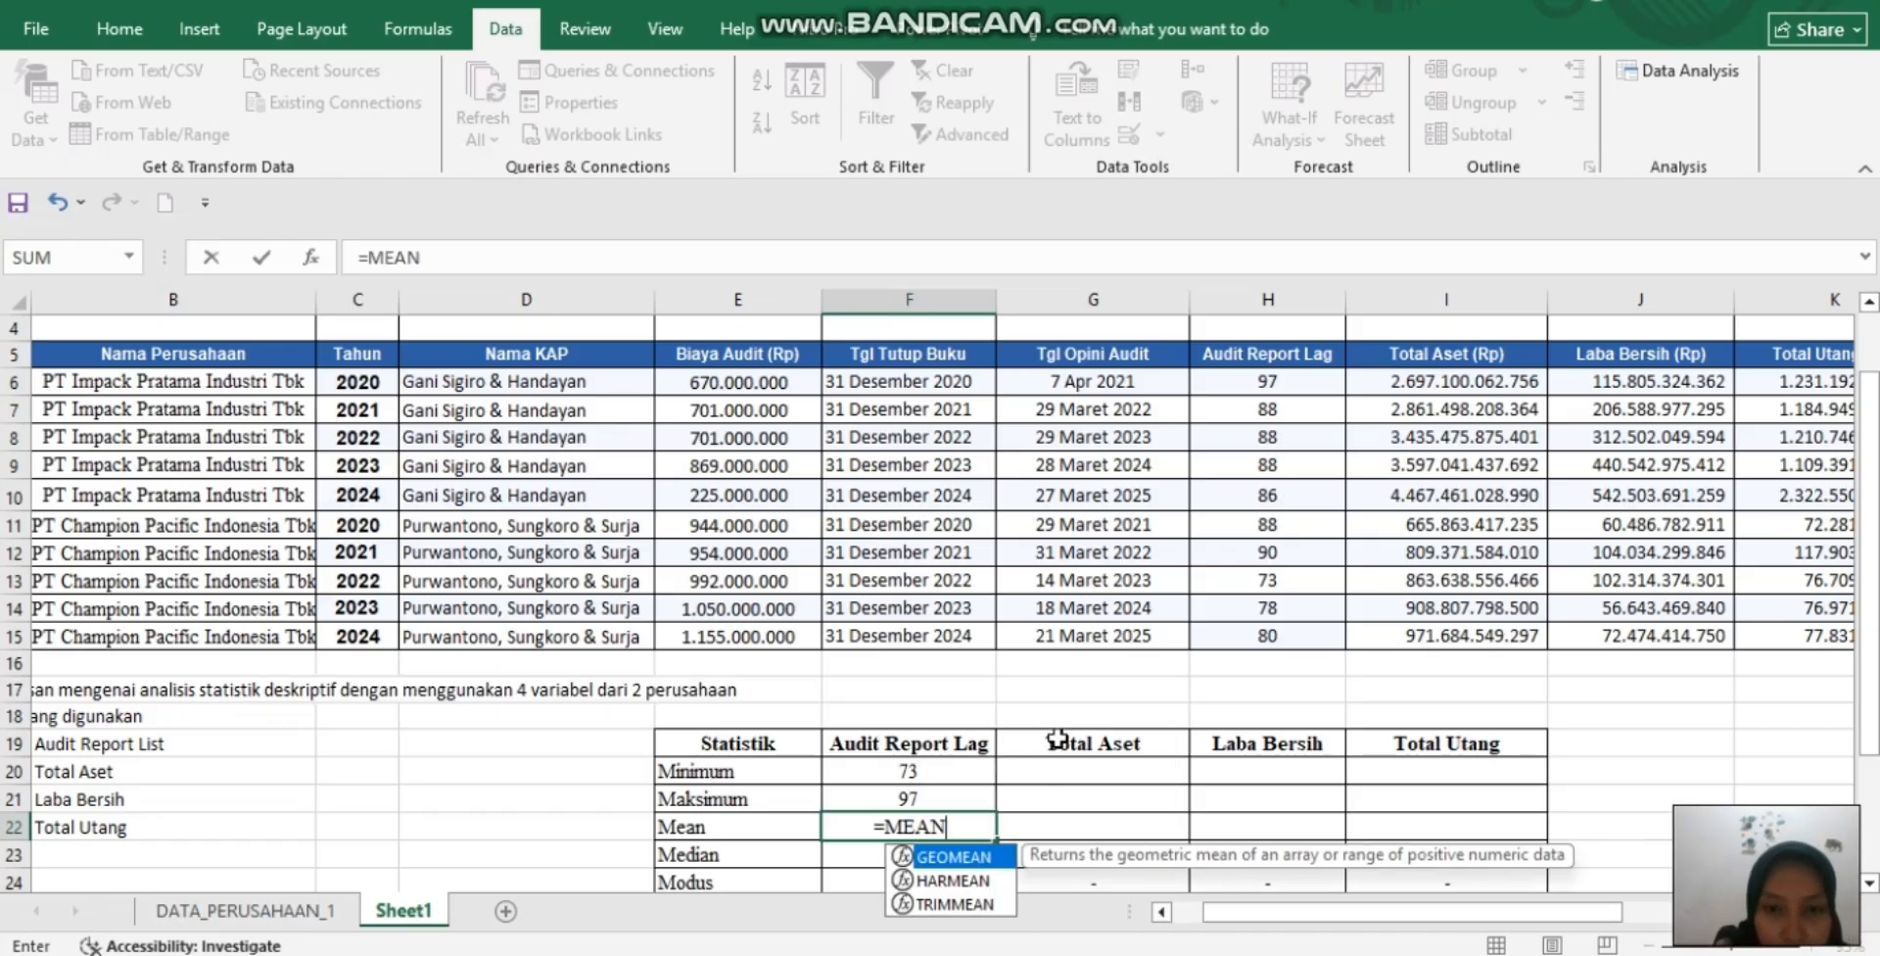
key("BackSpace")
key("BackSpace")
key("BackSpace")
key("BackSpace")
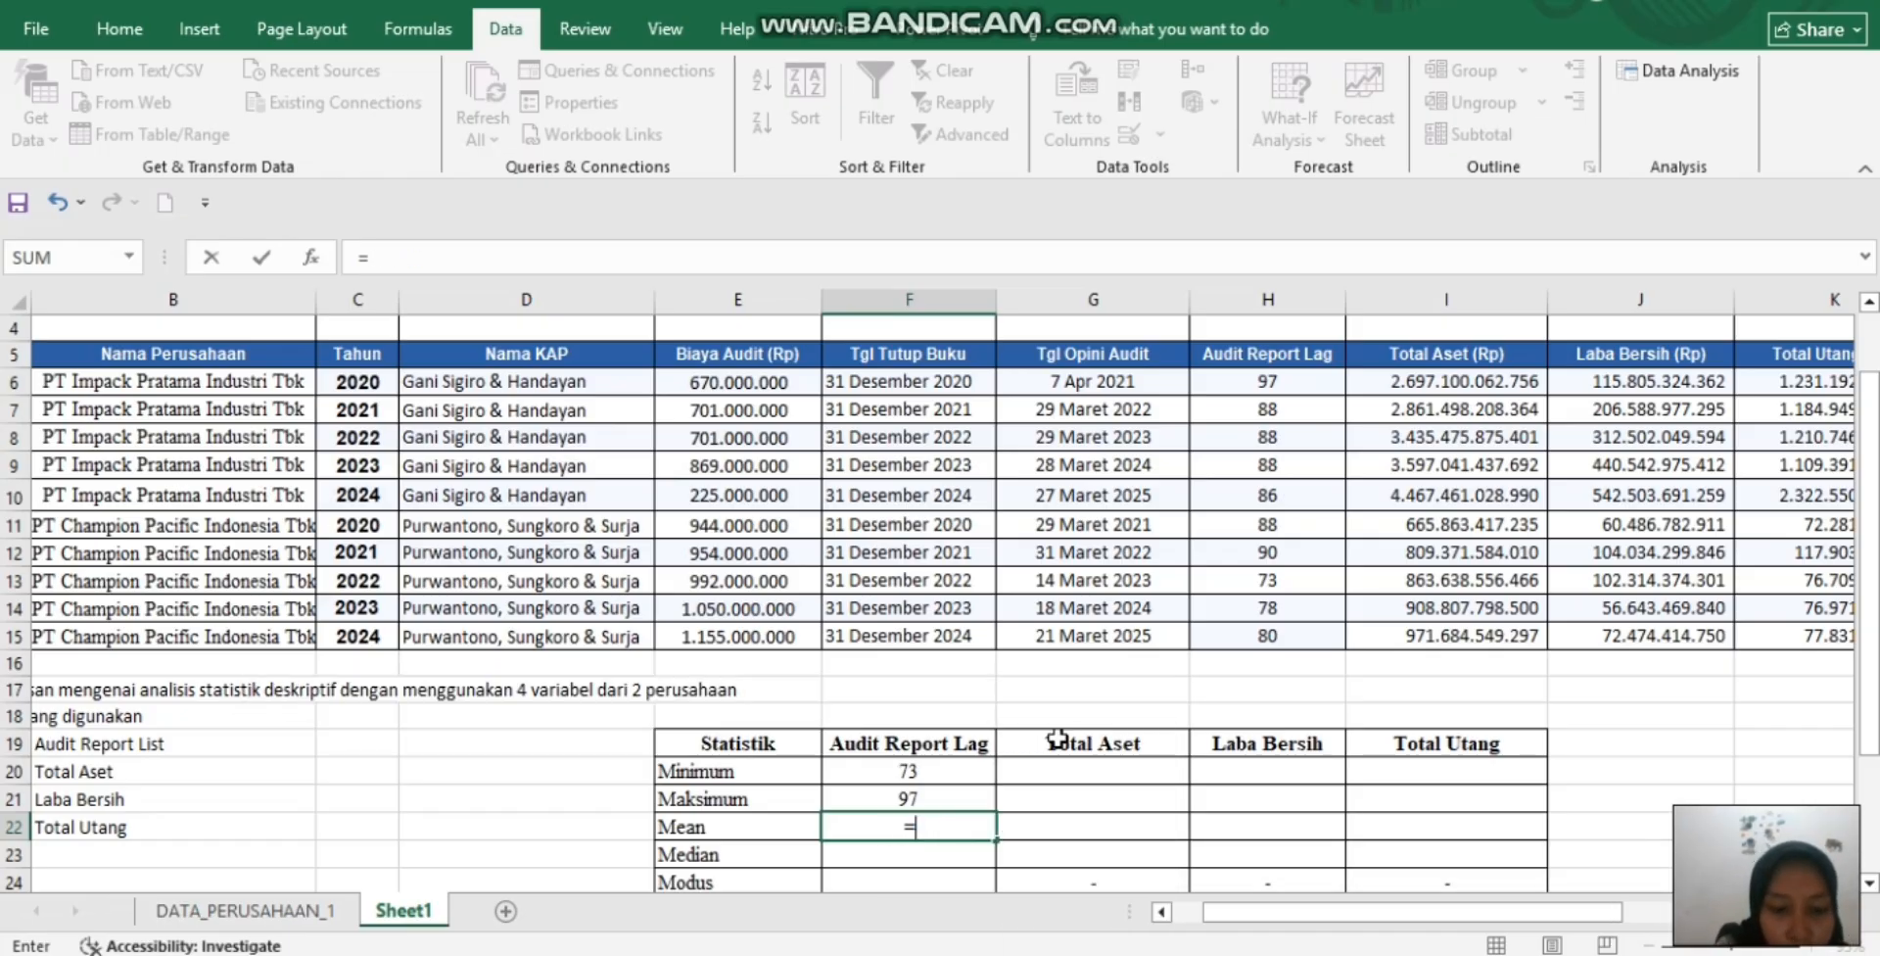
Calculate the mean Audit Report Lag in cell F22 using AVERAGE over H6:H15
type("AVER")
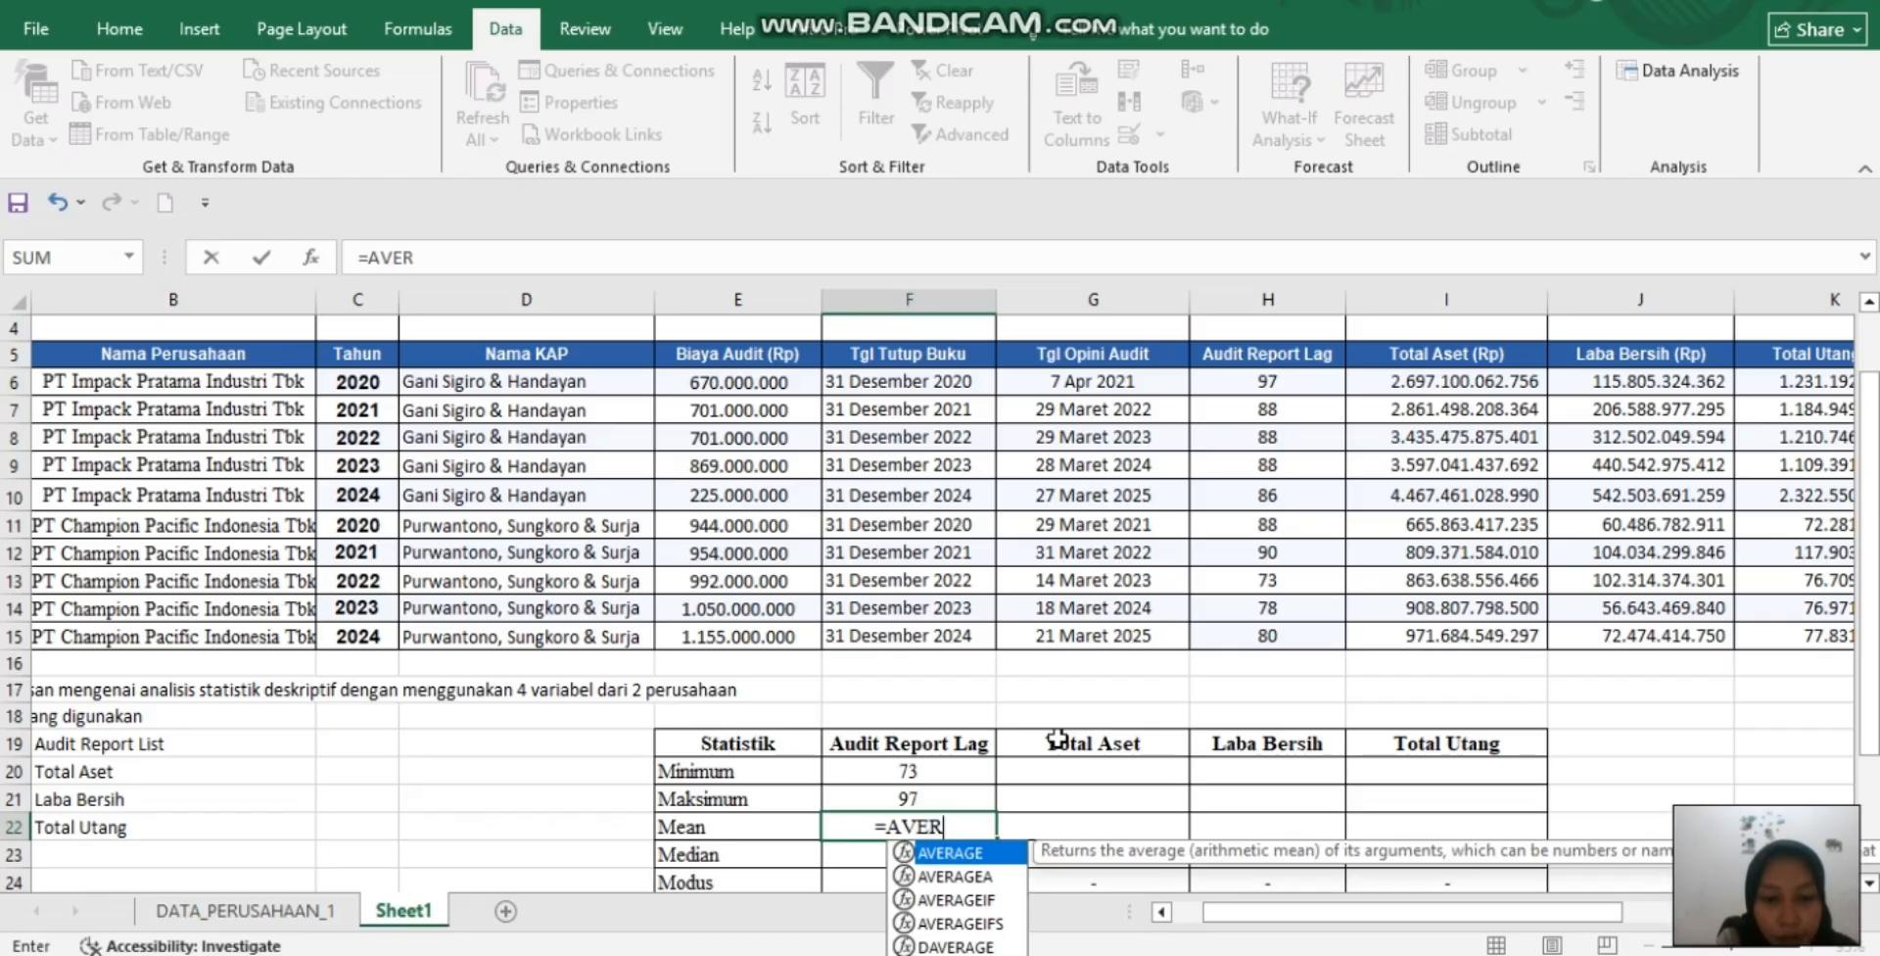
type("AGE")
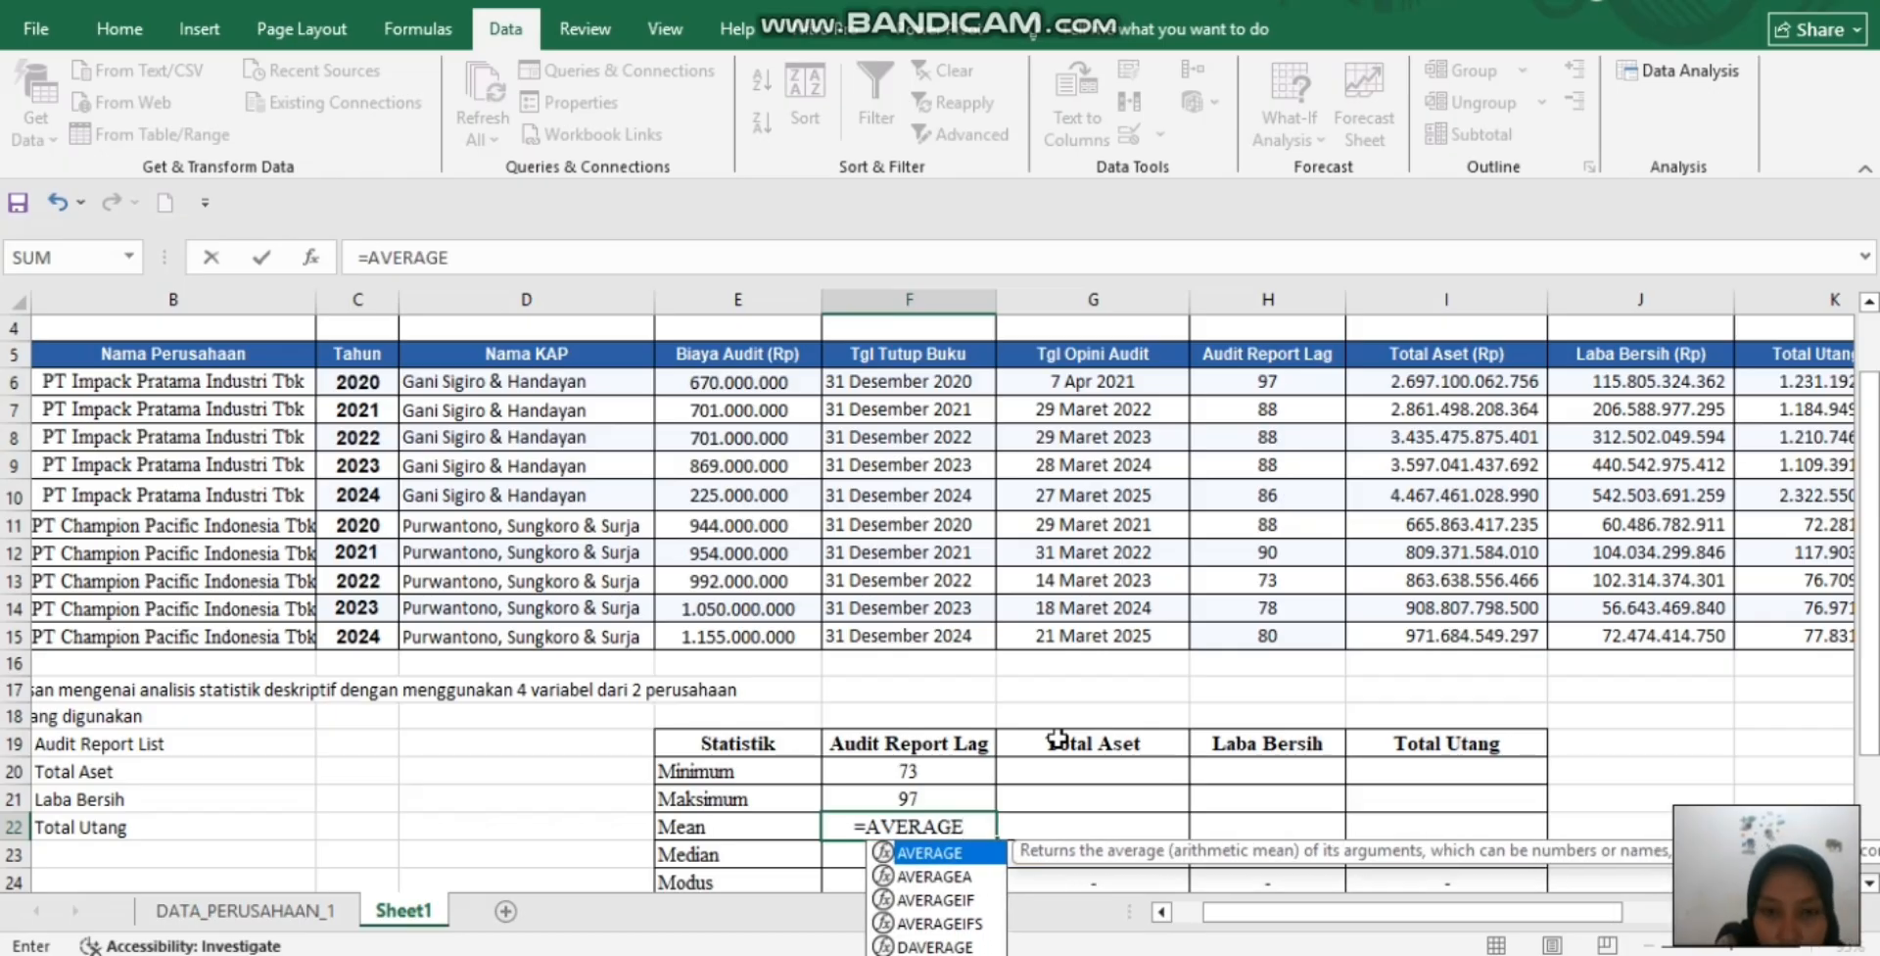
type("(")
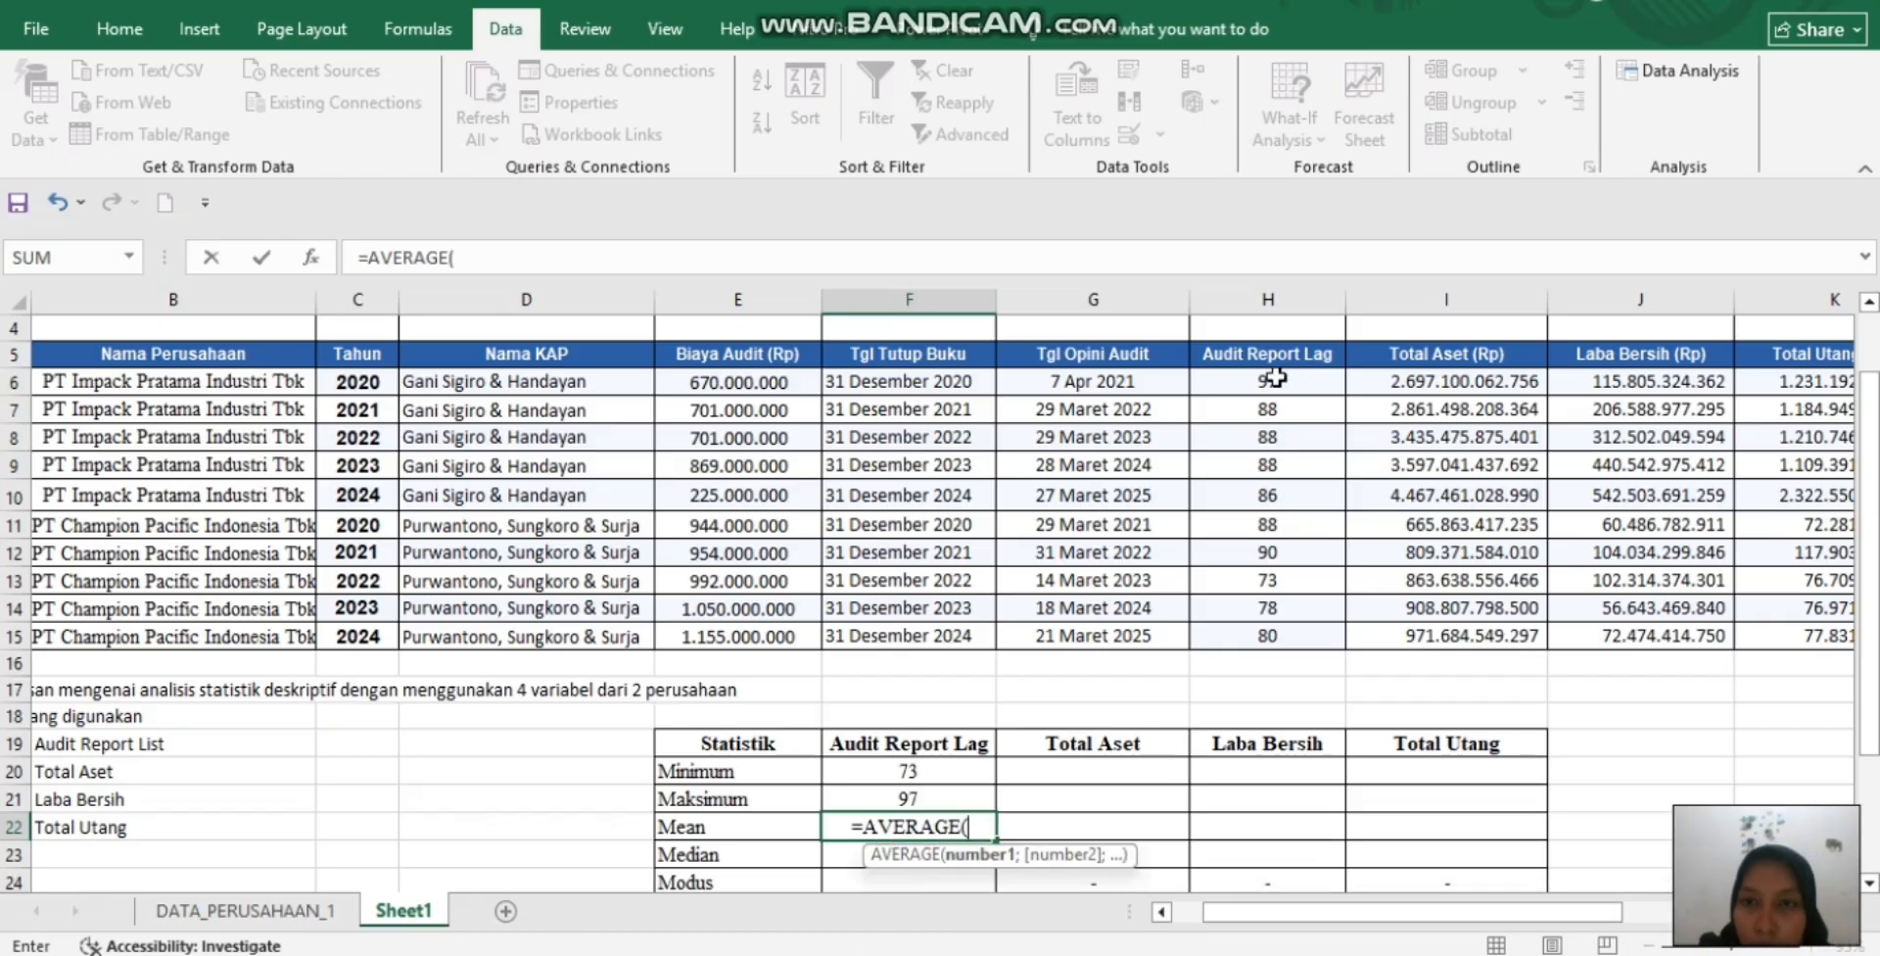
left_click_drag(1272, 380, 1294, 635)
key("Return")
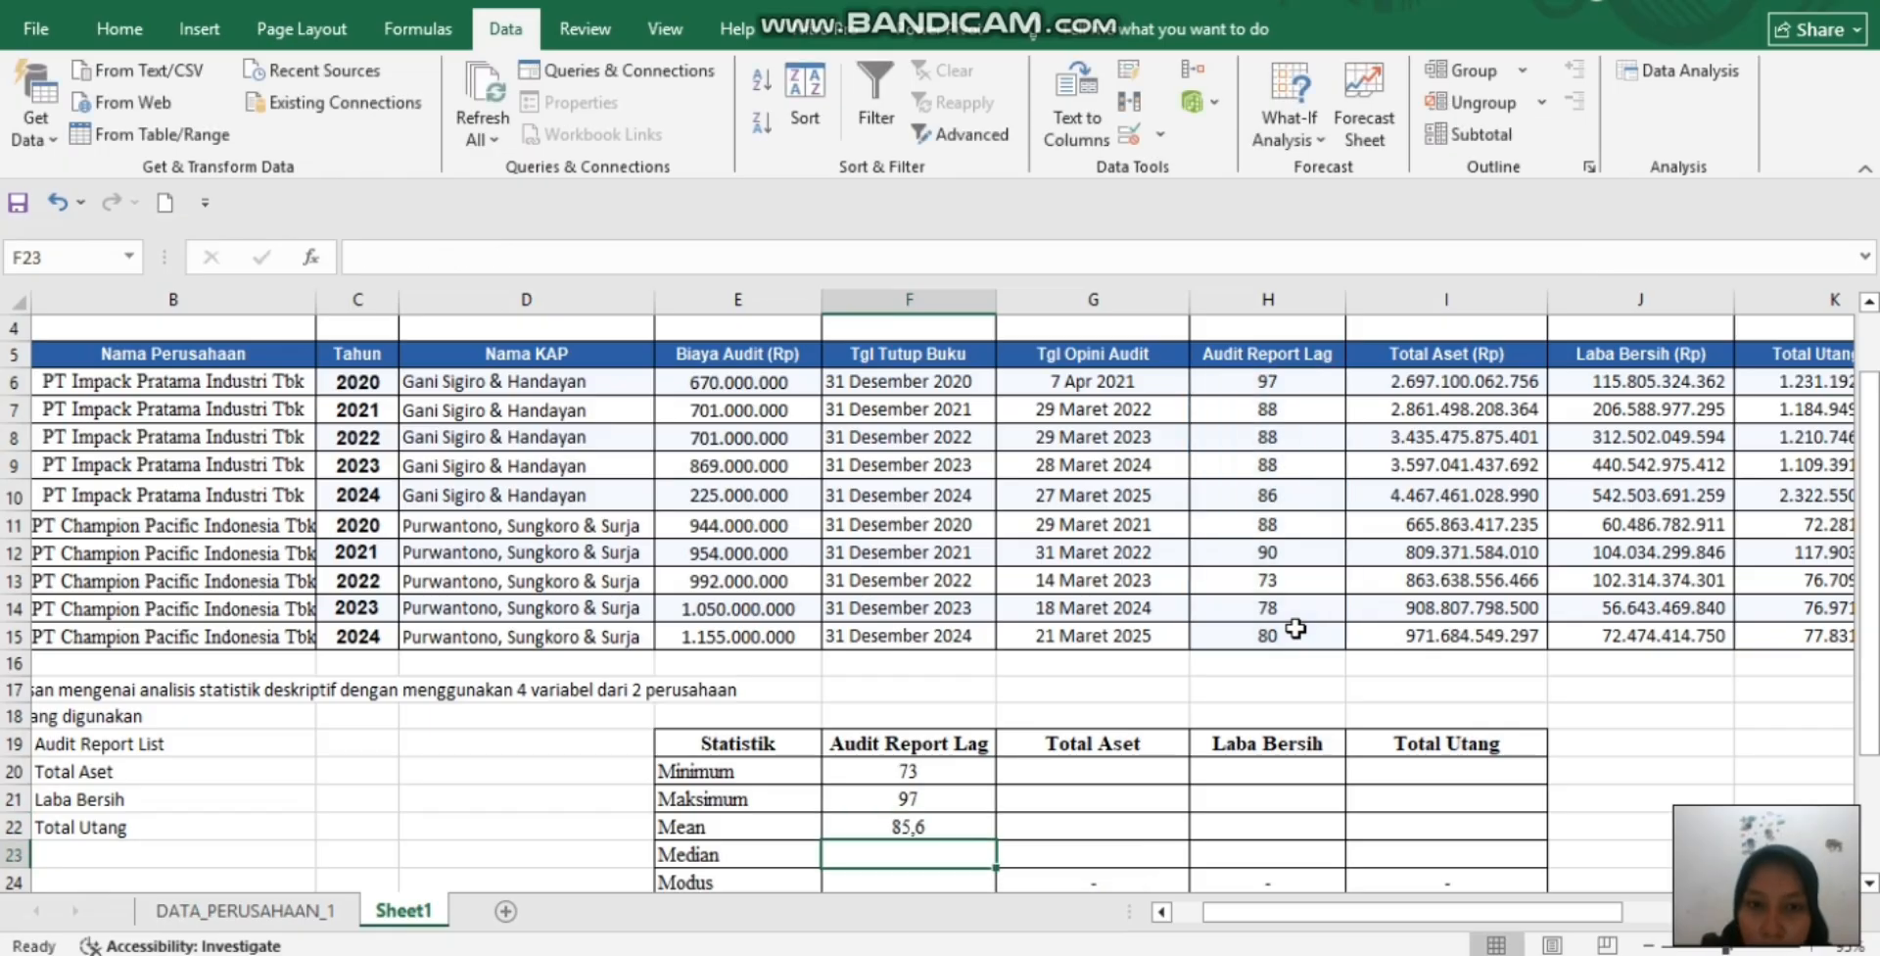
type("=M")
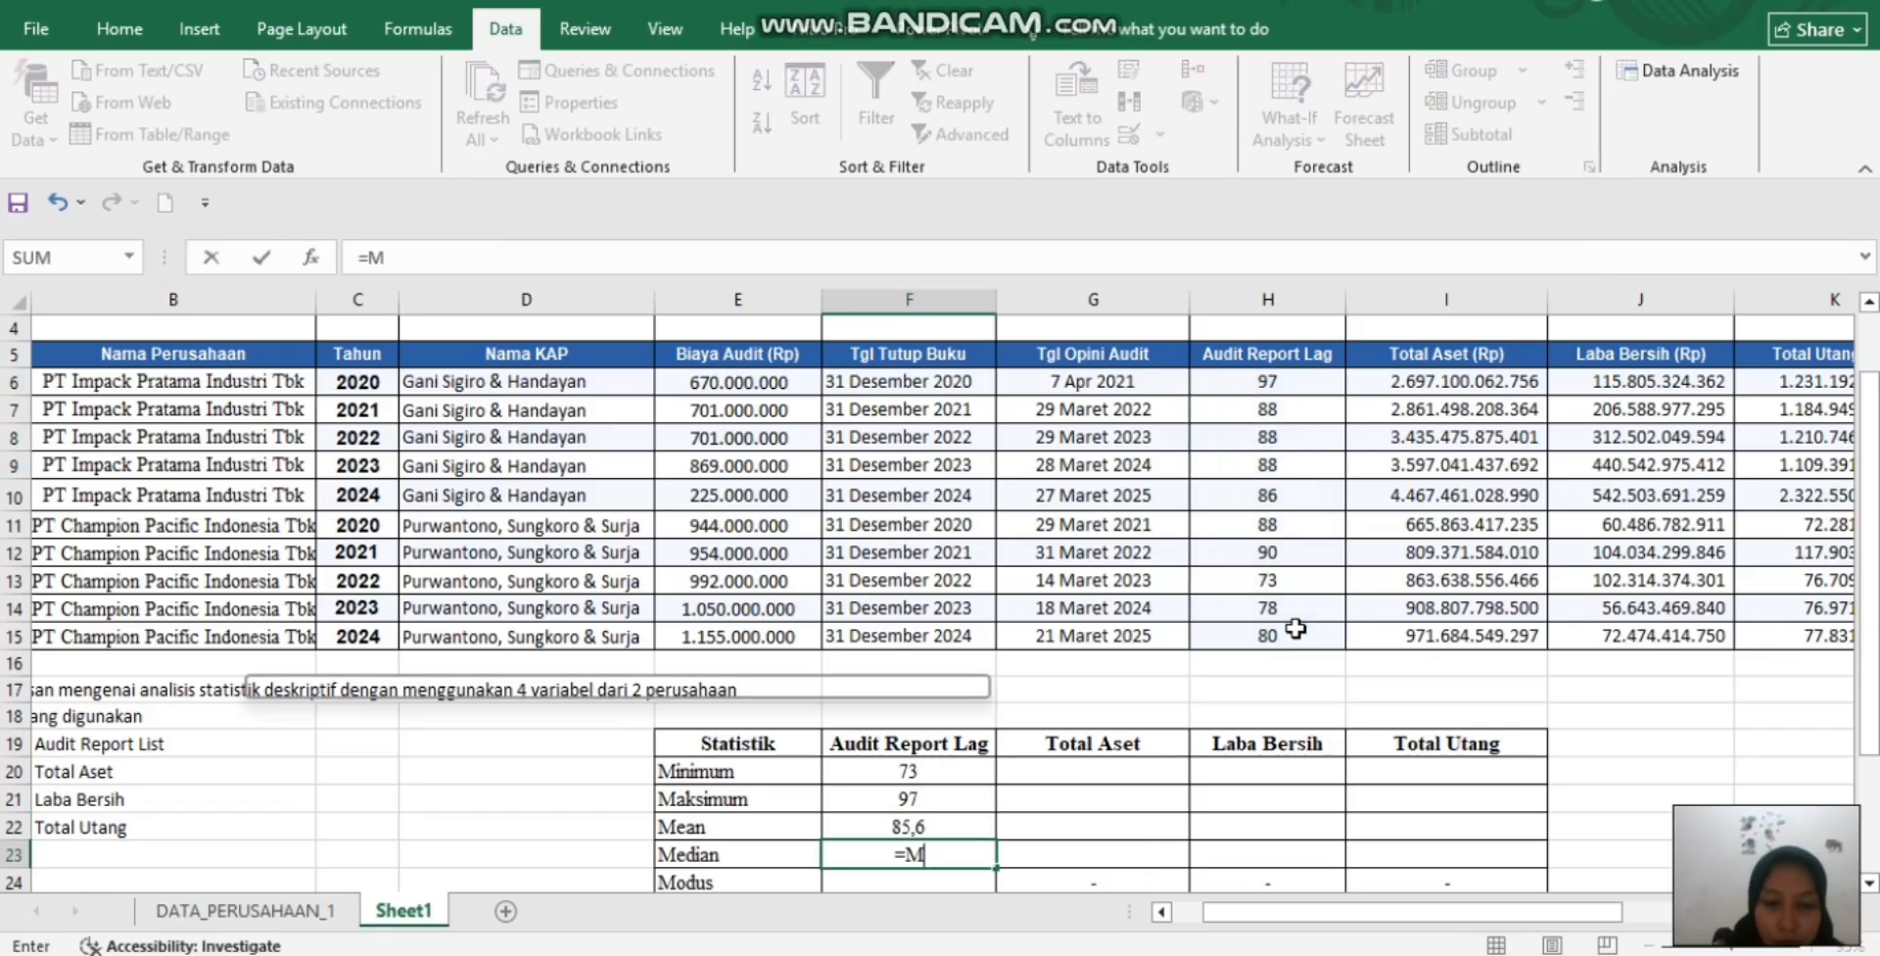
type("EDIA")
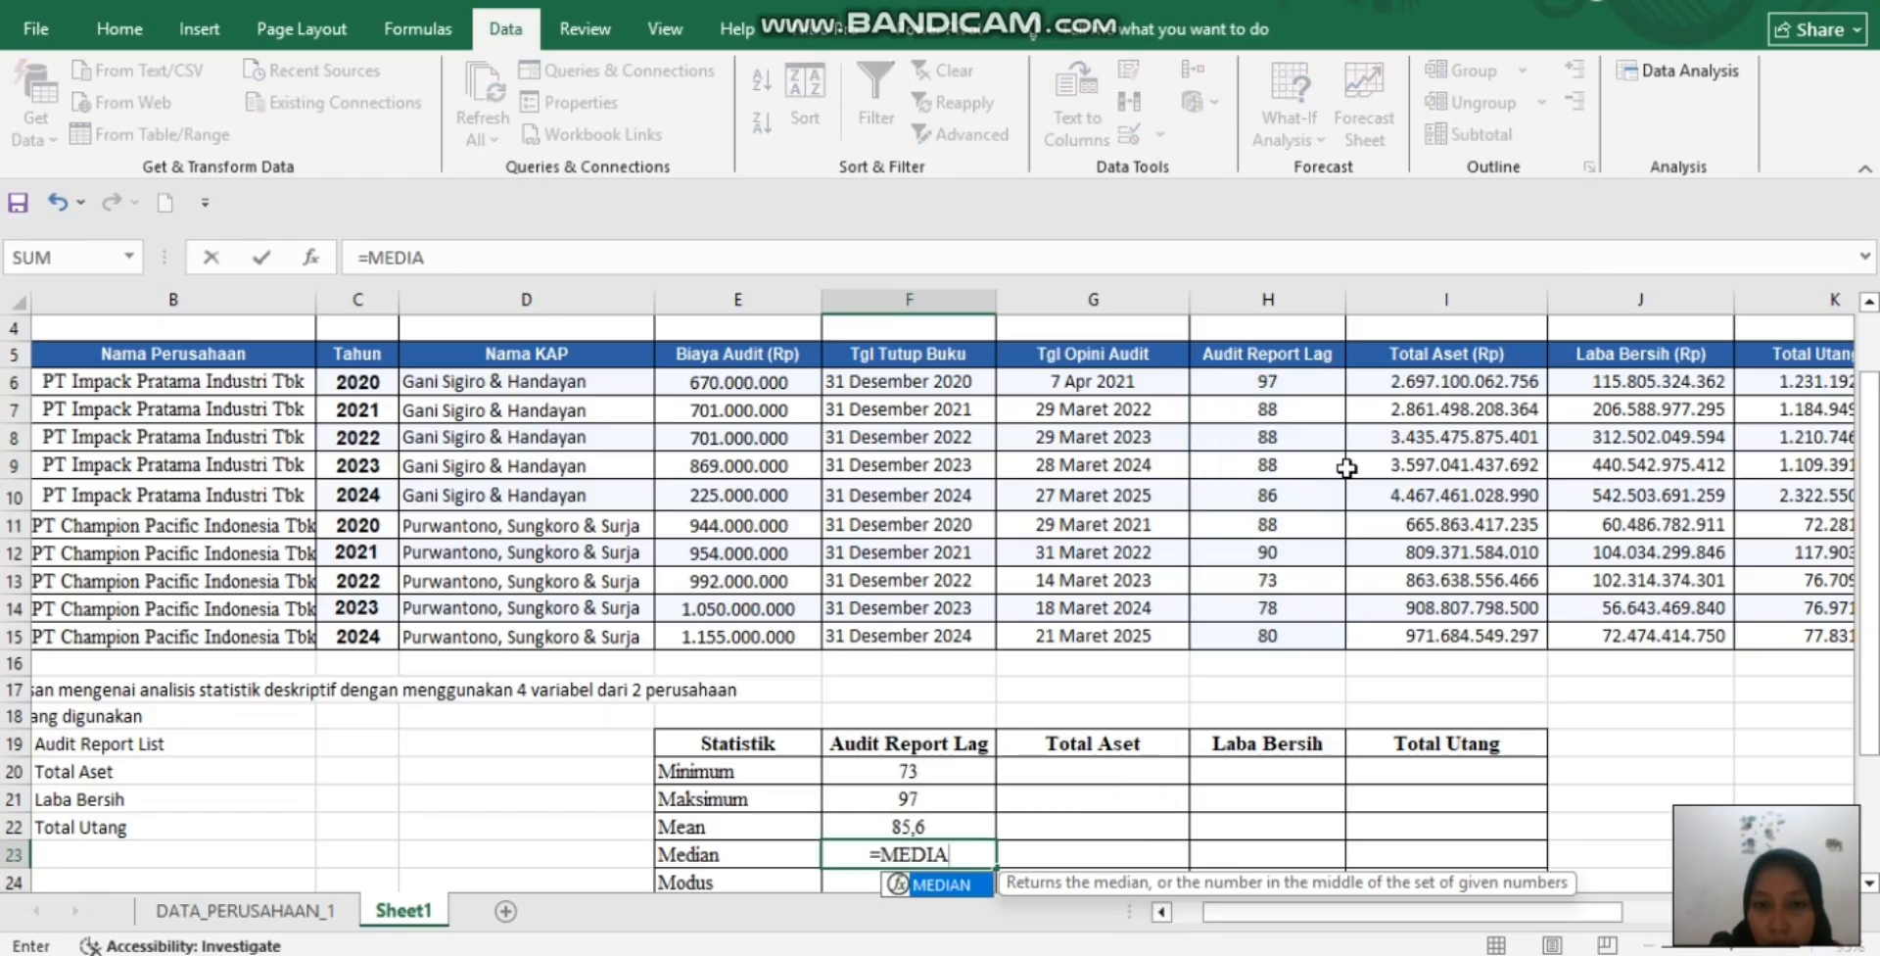
type("M")
key("Home")
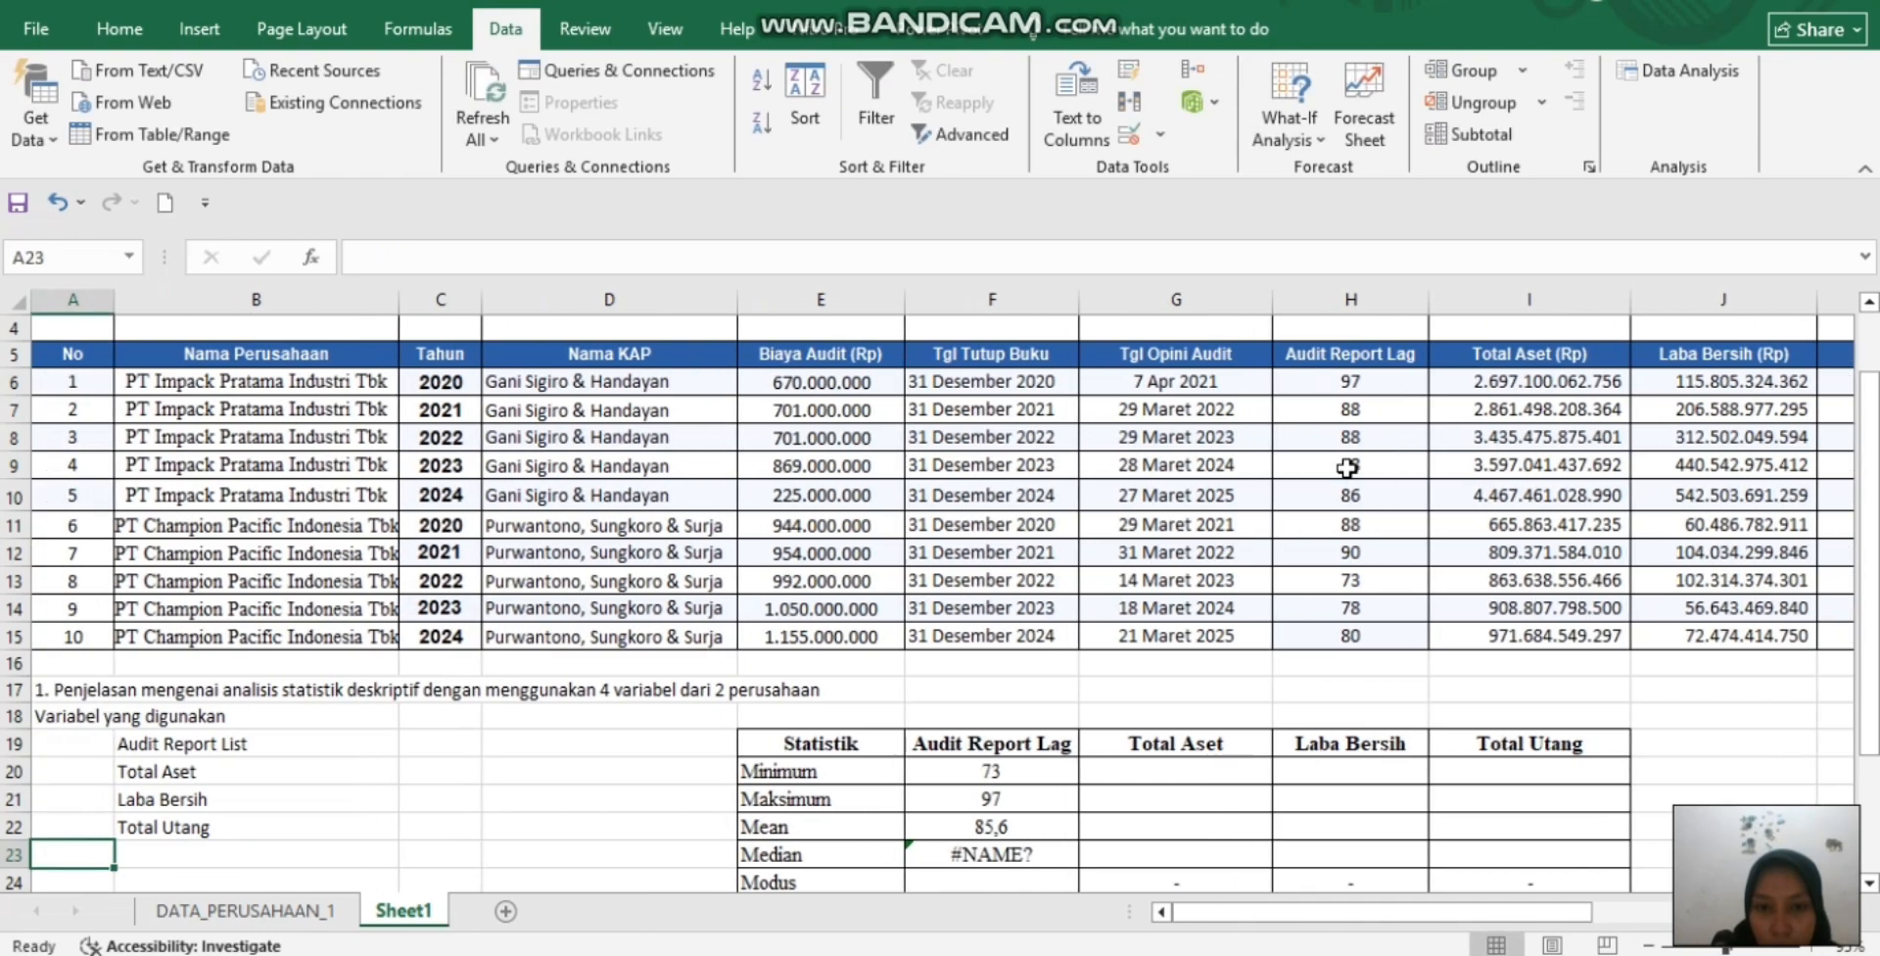
Calculate the median Audit Report Lag in cell F23 using MEDIAN over H6:H15
left_click(1028, 859)
type("=")
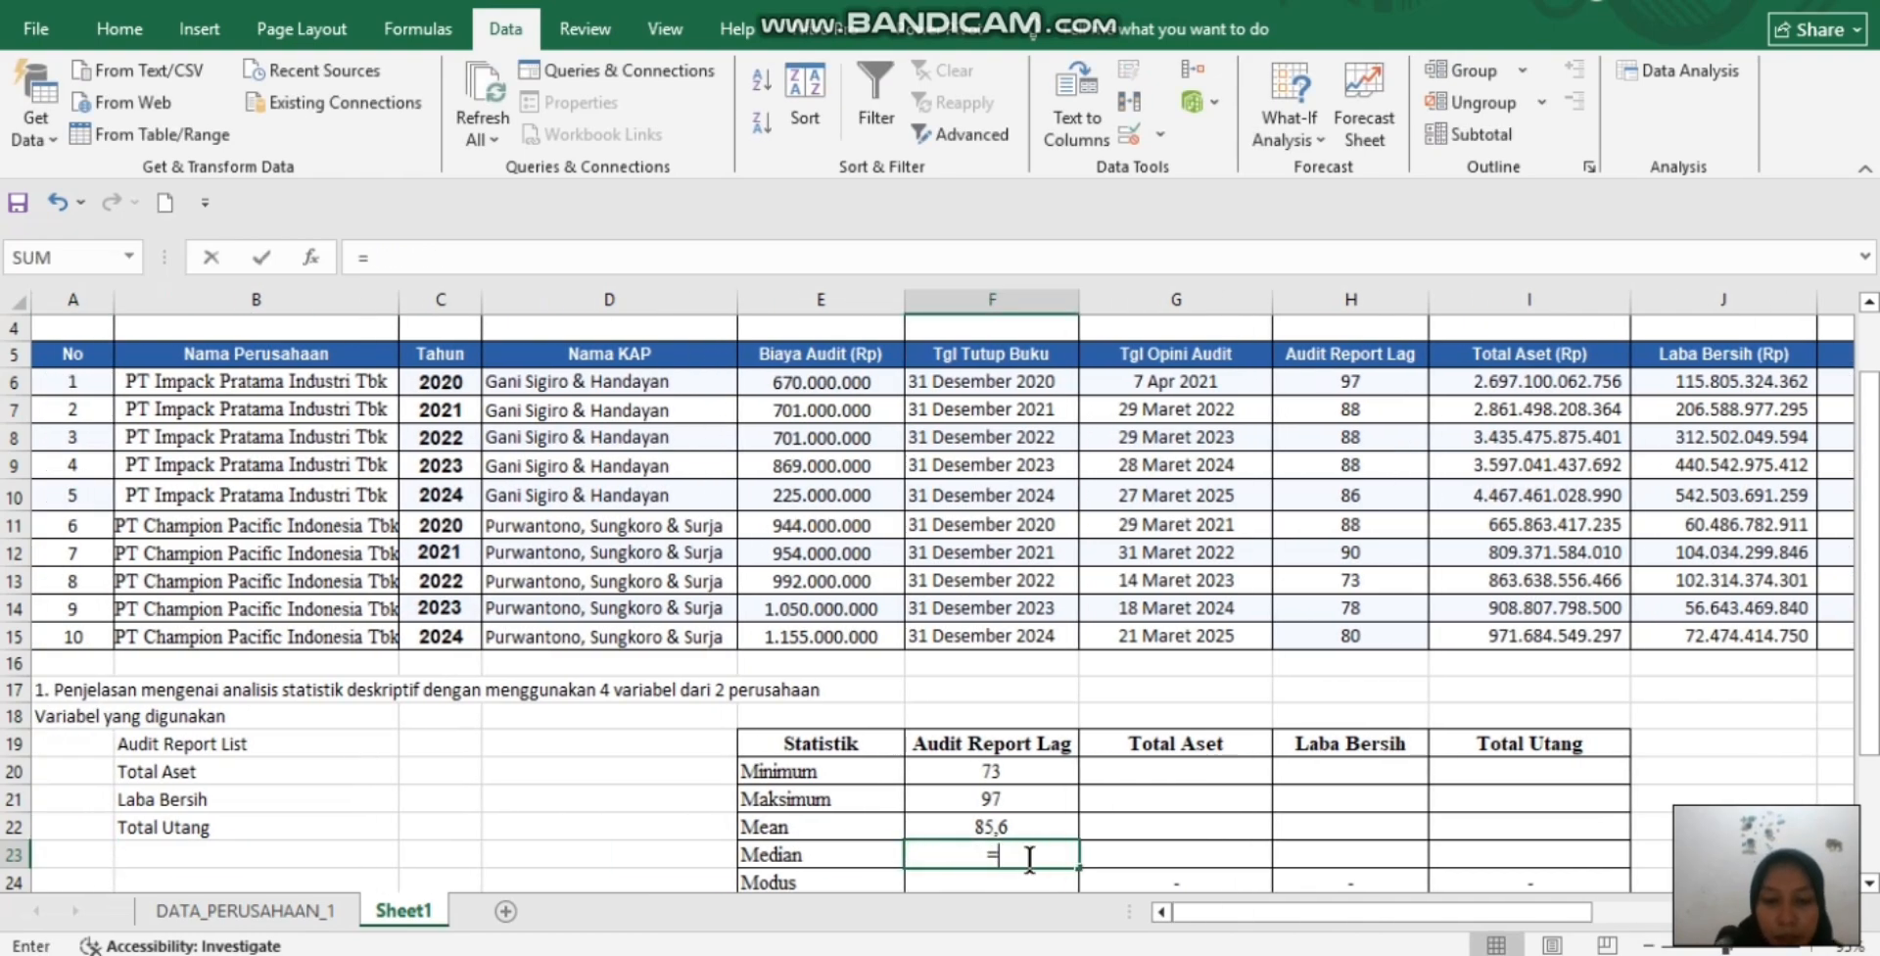
type("MEDIAN")
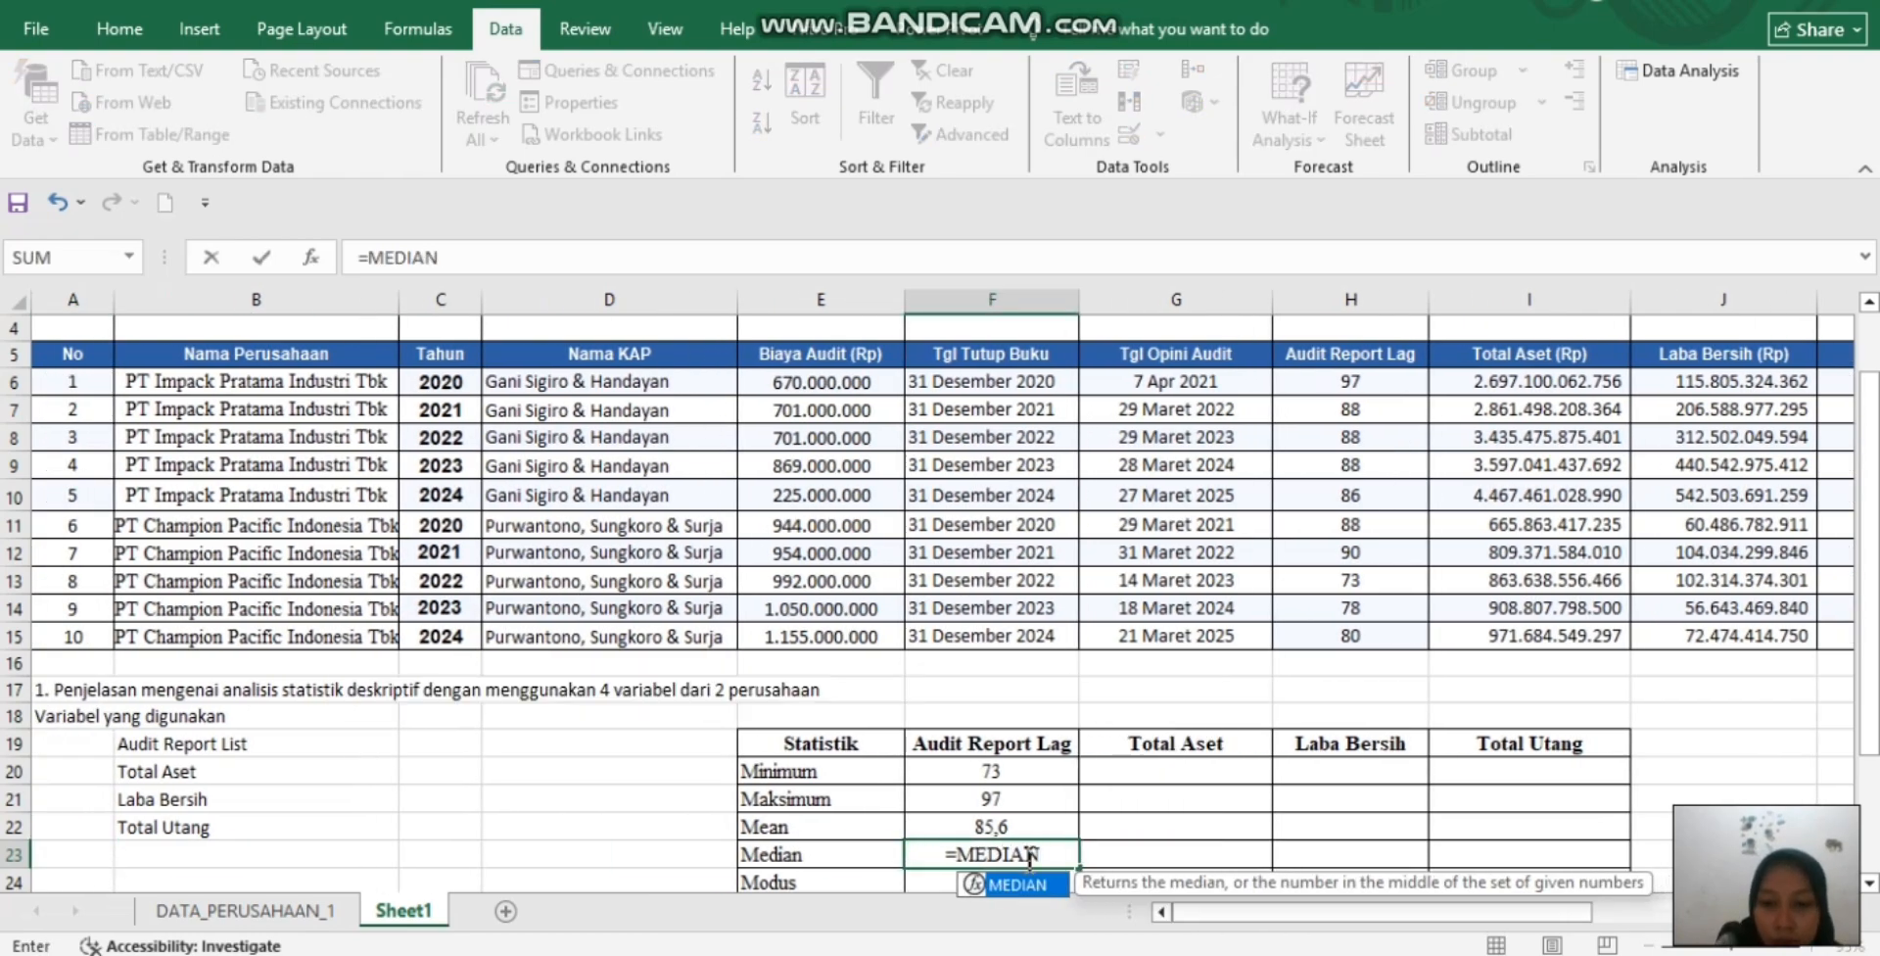
type("(")
left_click_drag(1390, 382, 1375, 643)
key("Return")
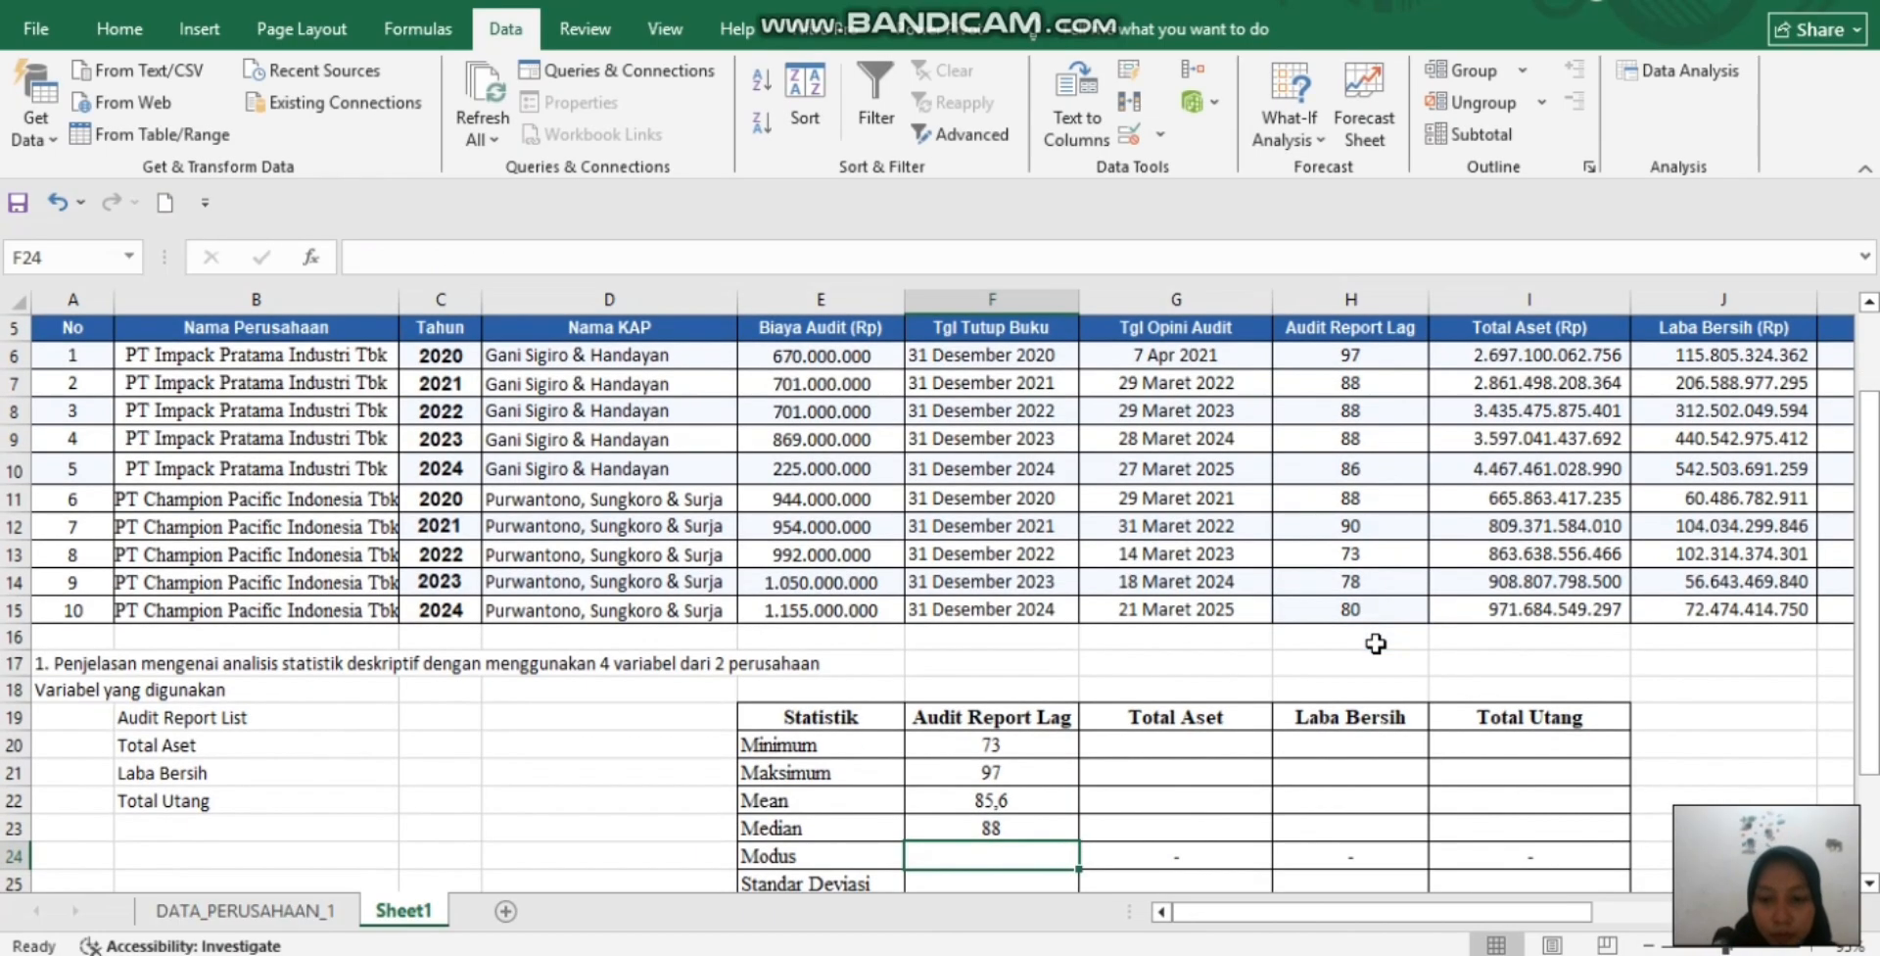
Calculate the mode of Audit Report Lag in cell F24 using MODE.SNGL over H6:H15
type("=")
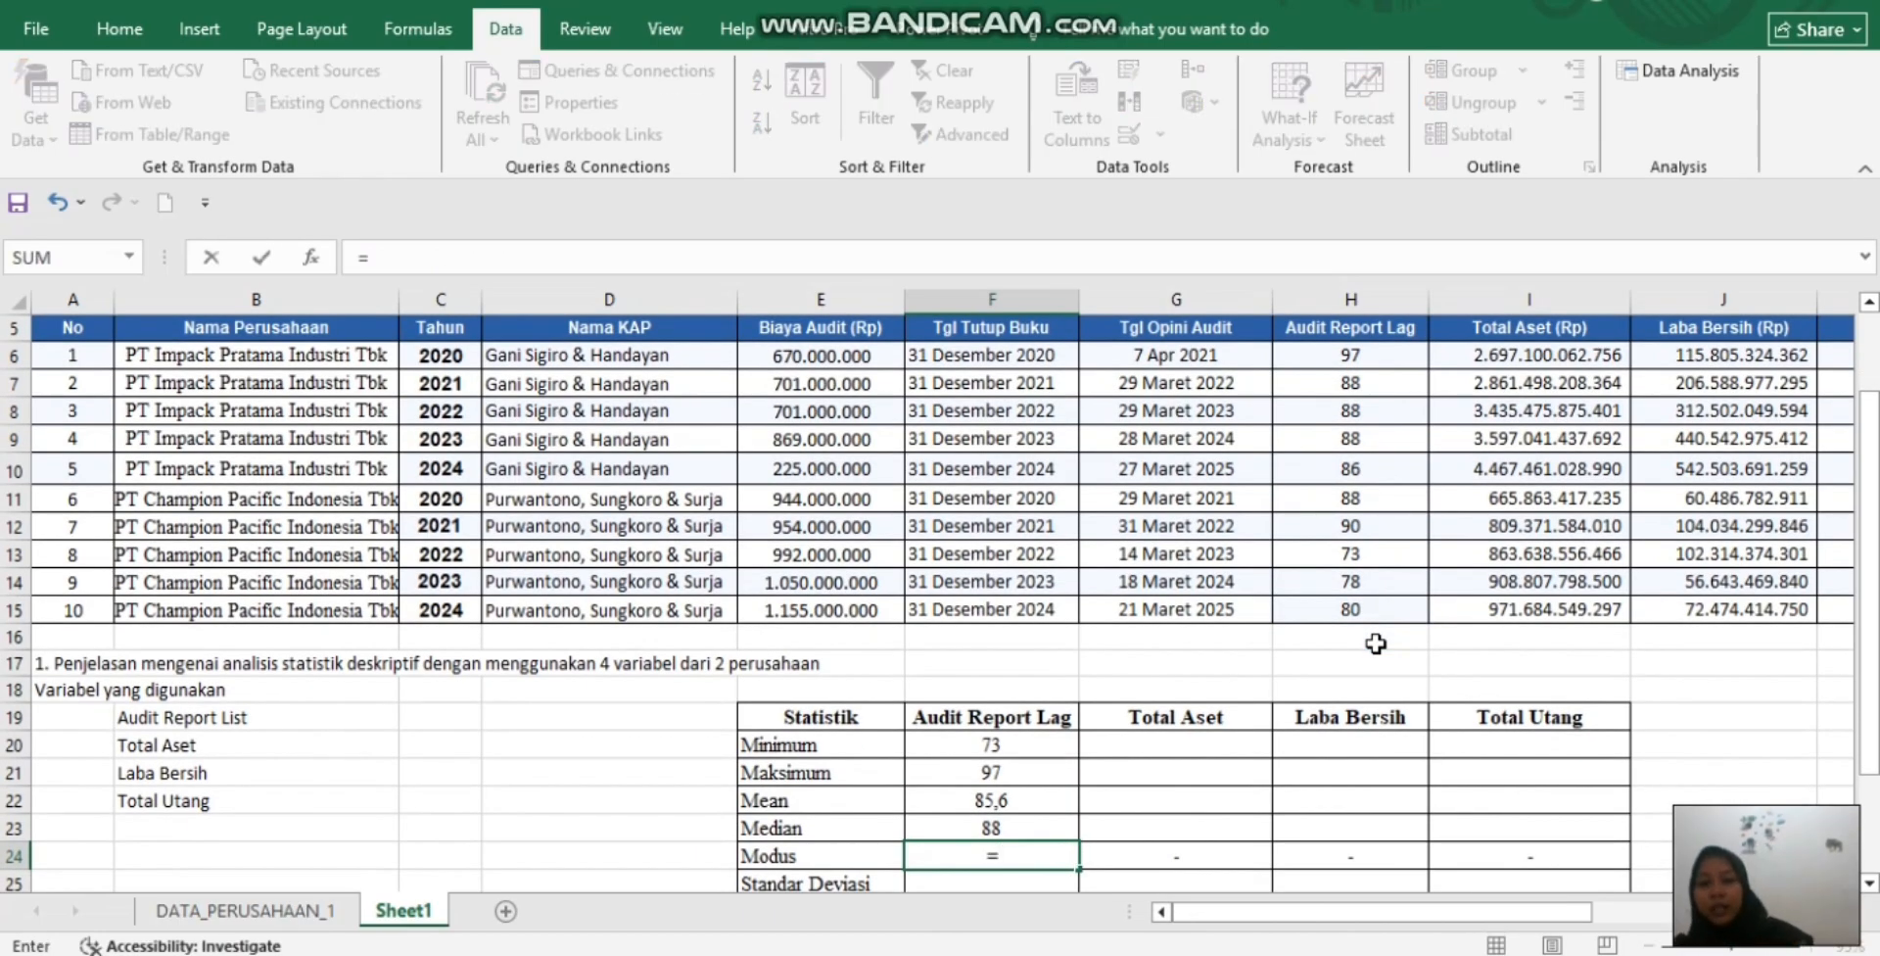
type("M")
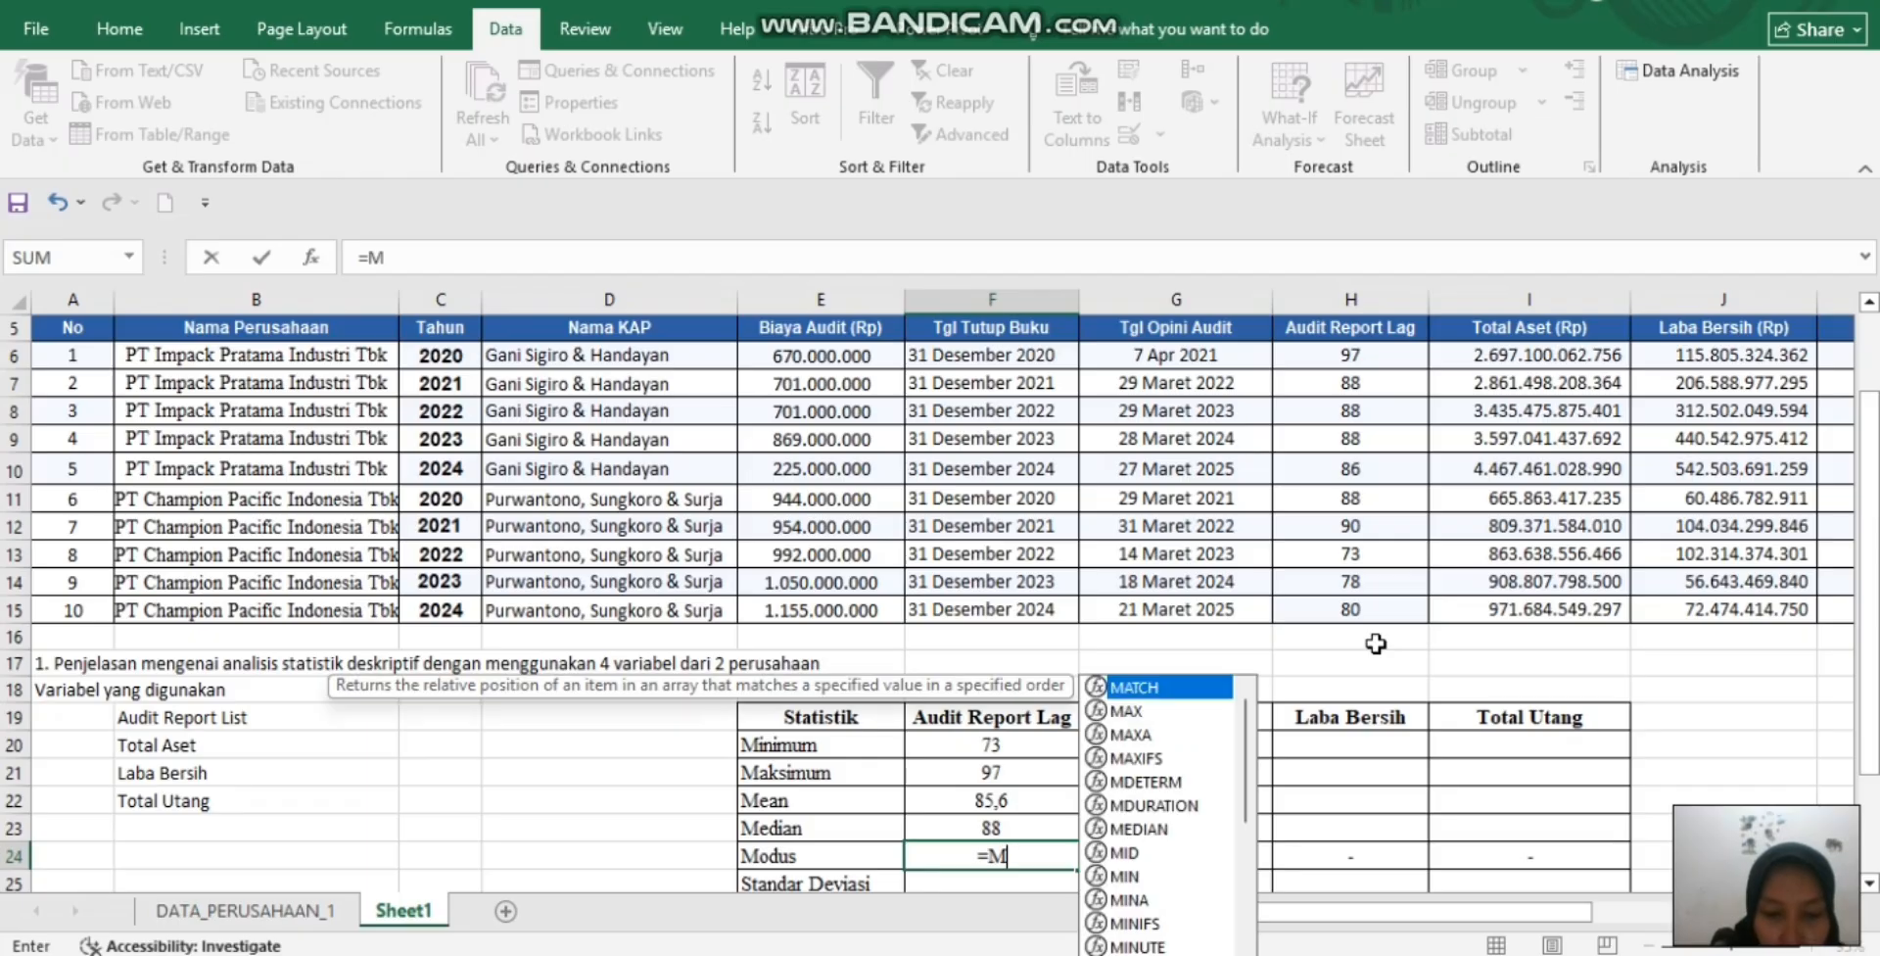
type("ODE.SNGL(")
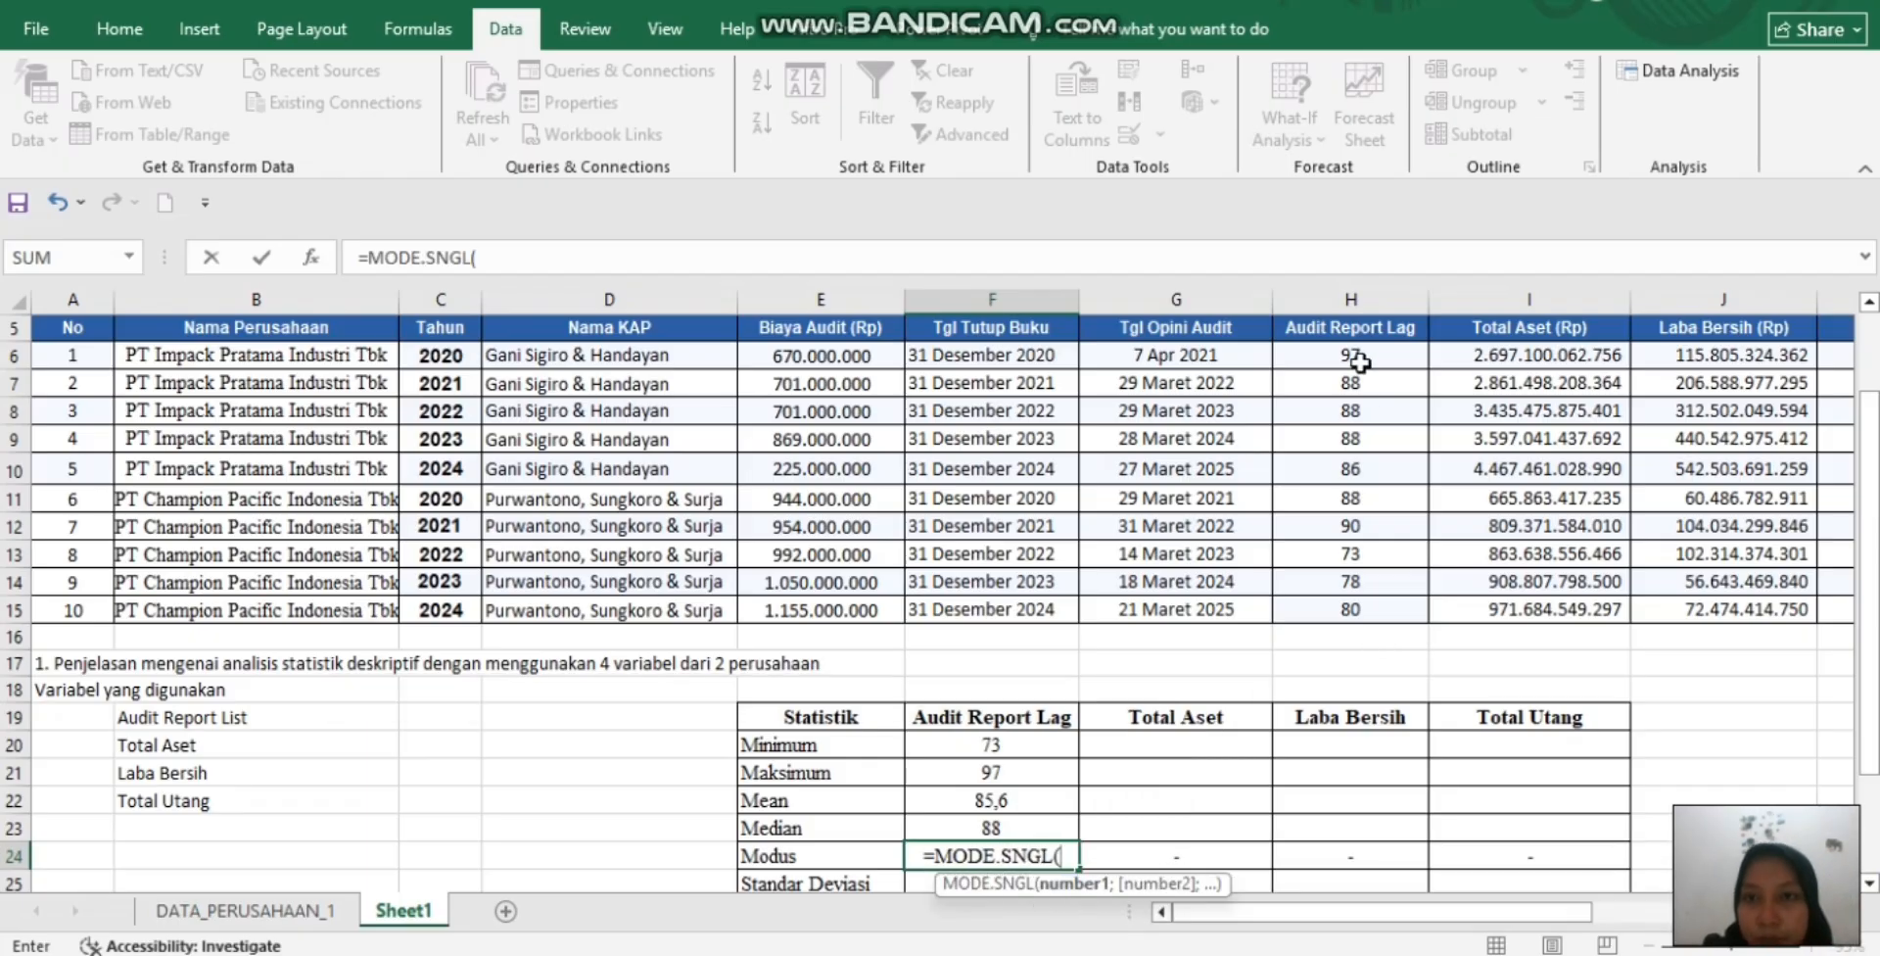
left_click_drag(1359, 357, 1342, 594)
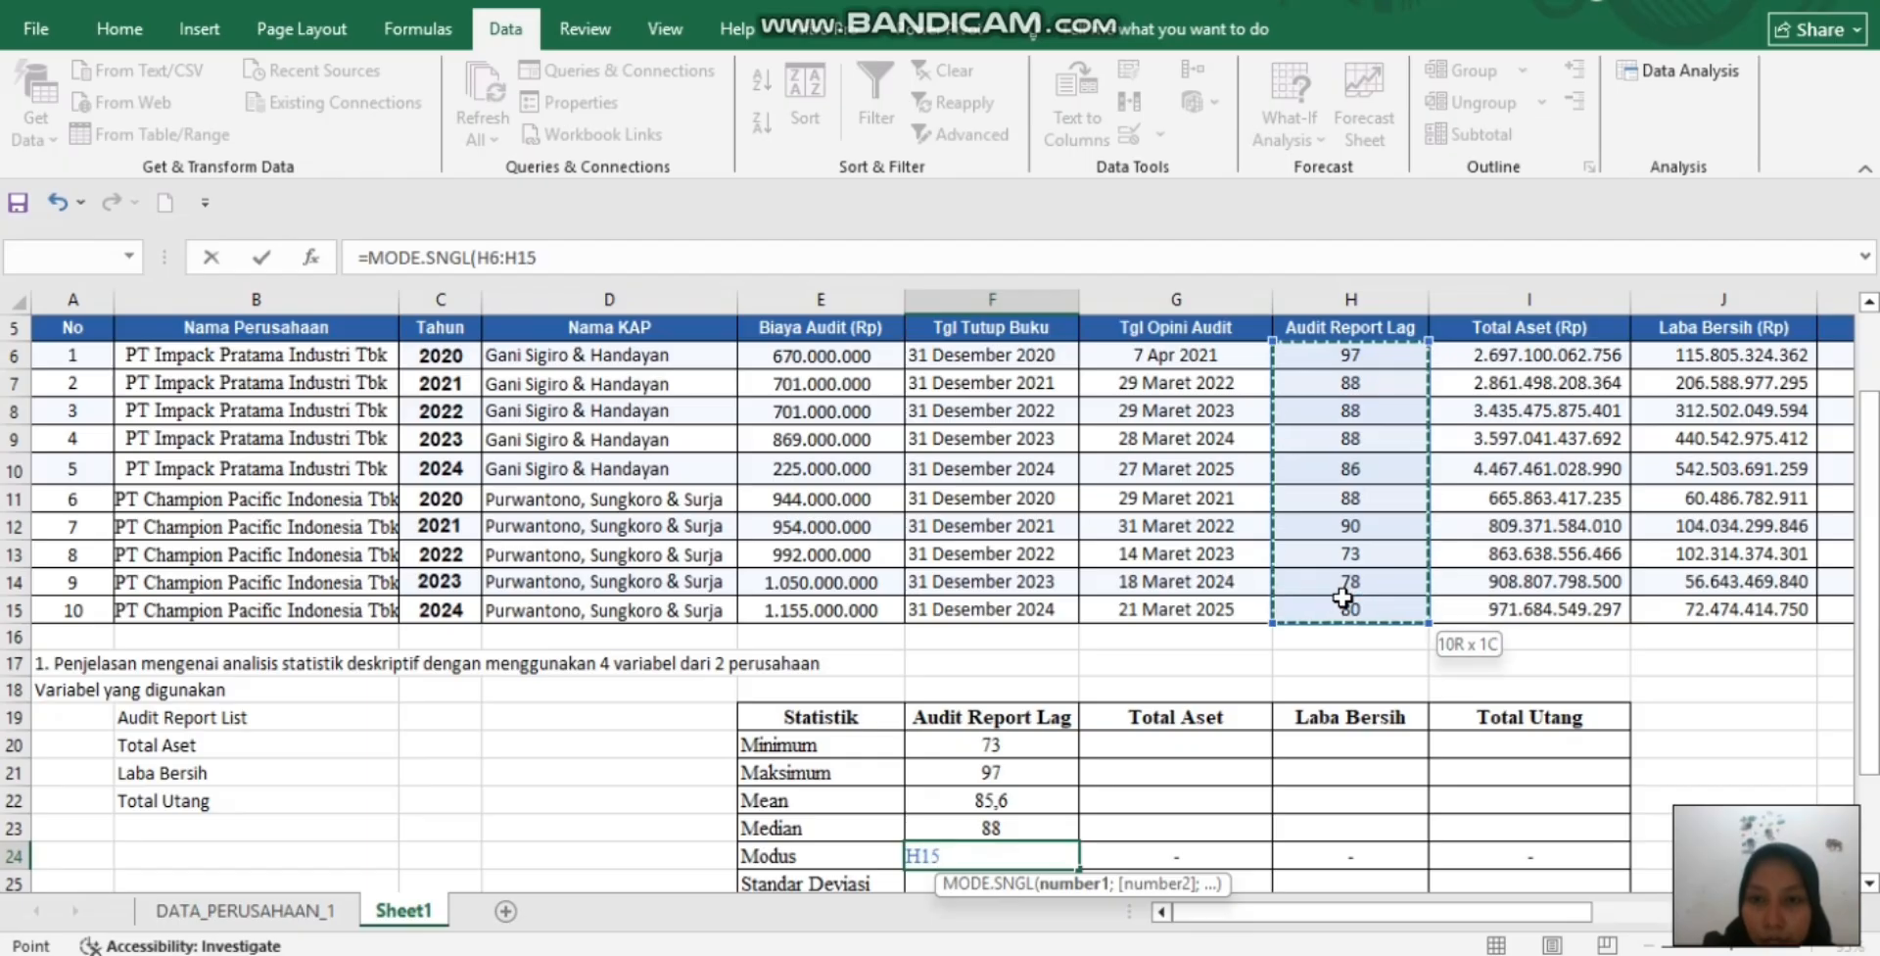
key("Return")
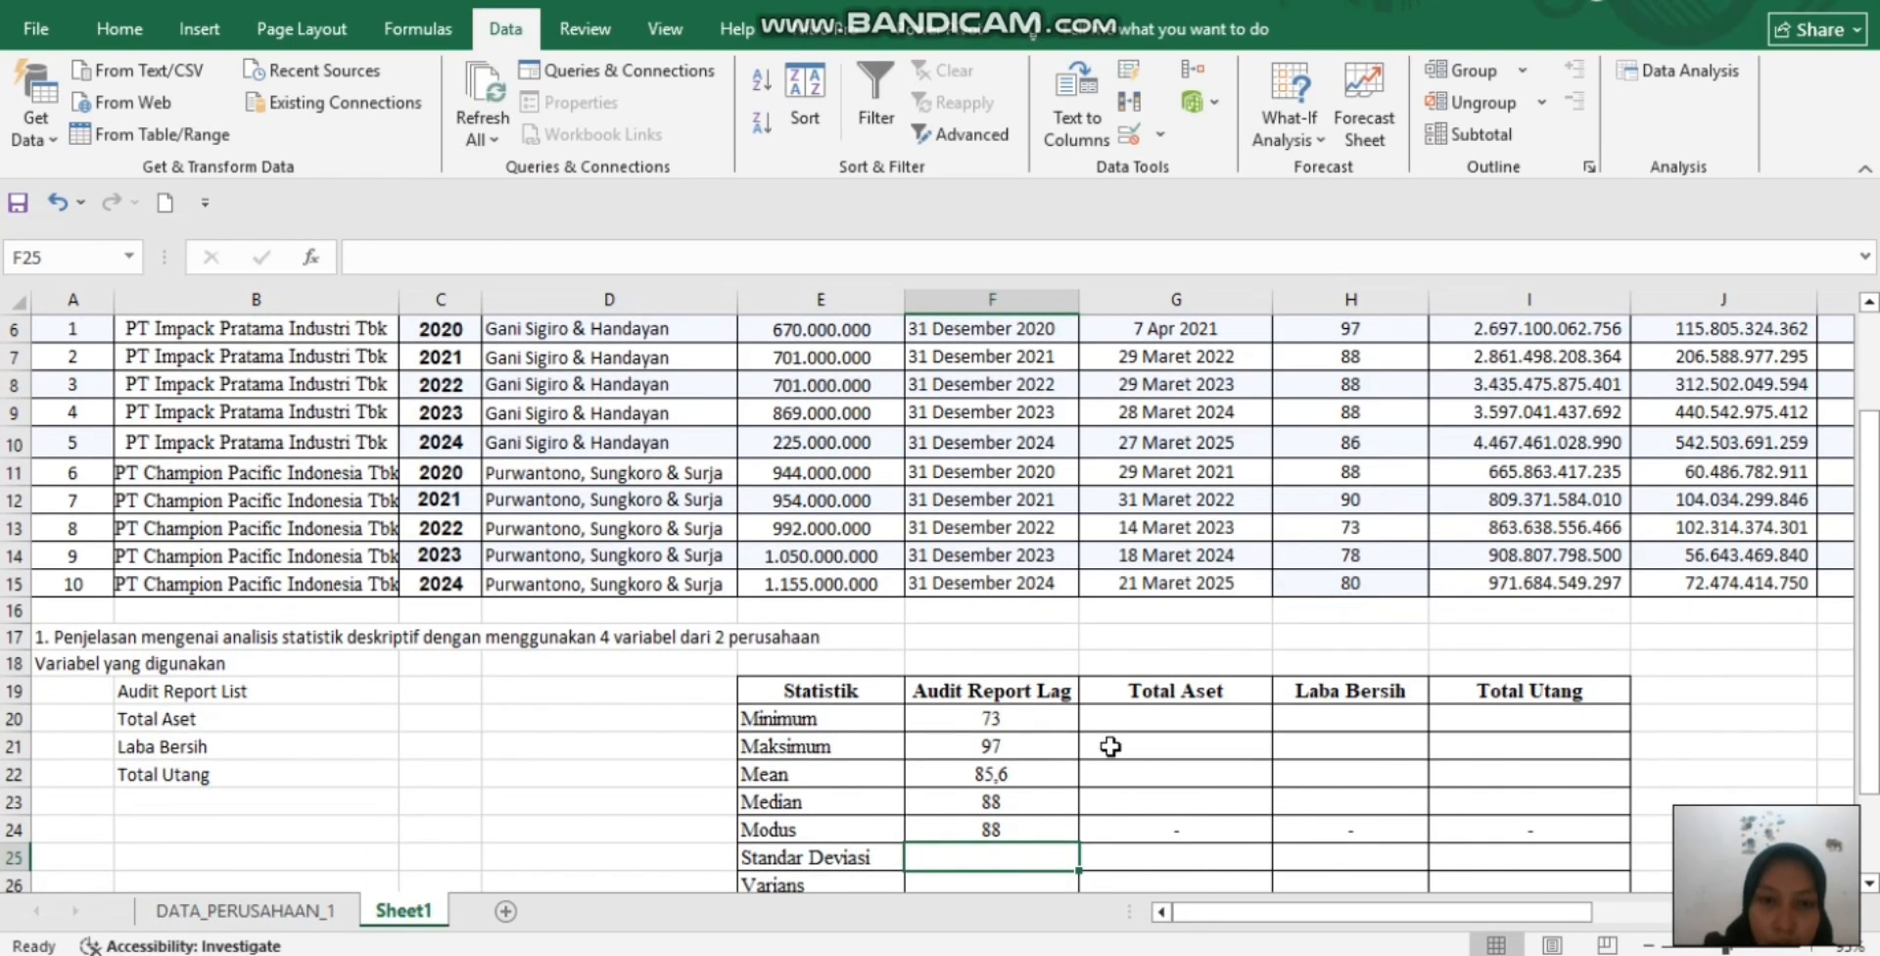
Calculate the sample standard deviation of Audit Report Lag in cell F25 using STDEV.S over H6:H15
scroll(1109, 746, "down", 1)
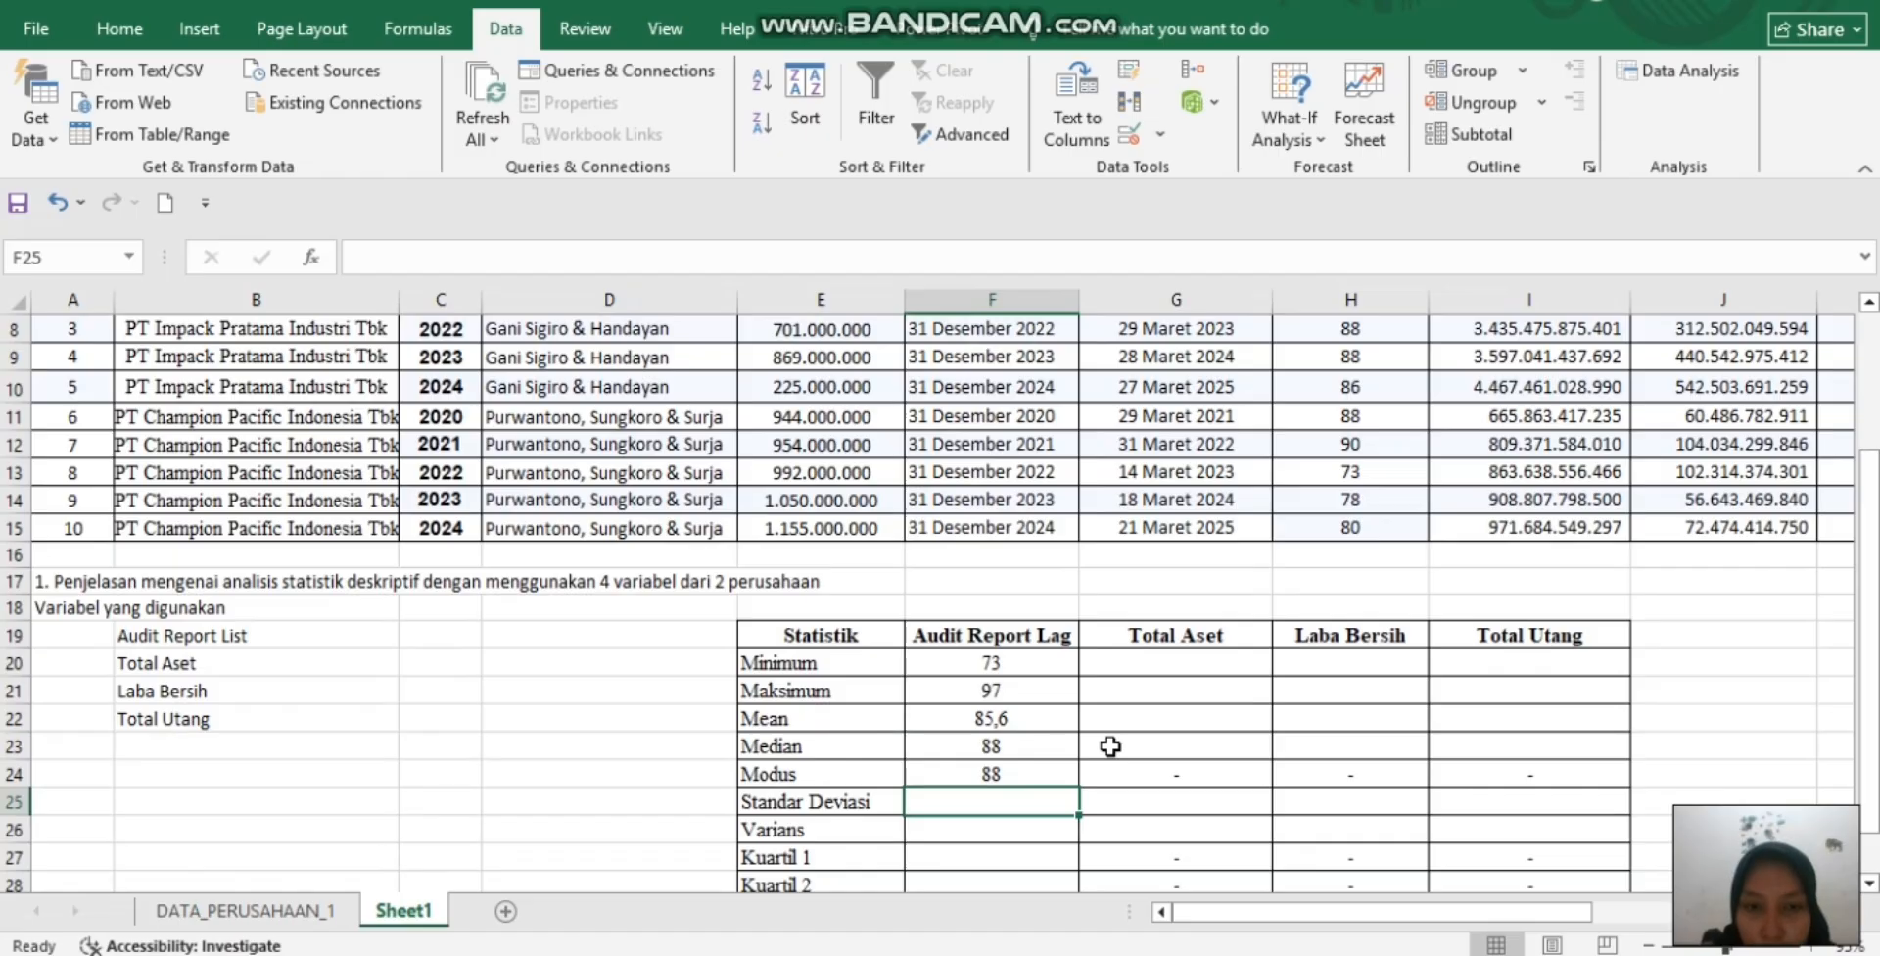
type("=")
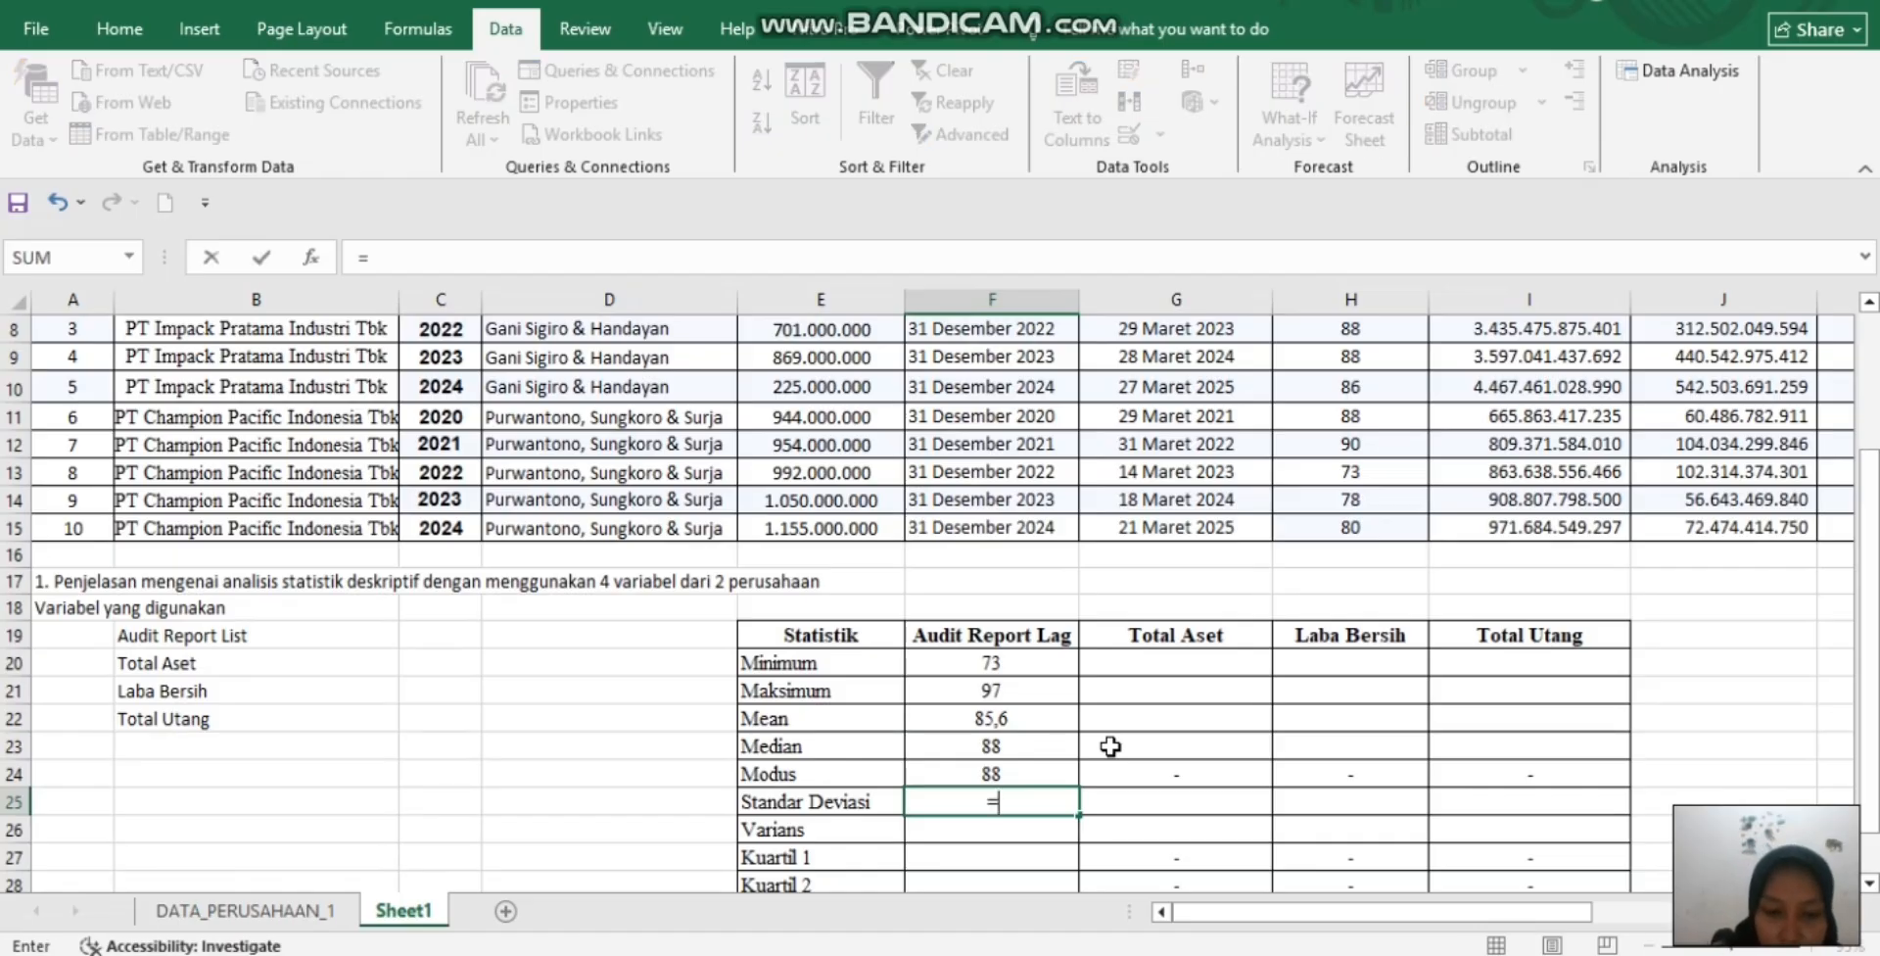
type("STDEV")
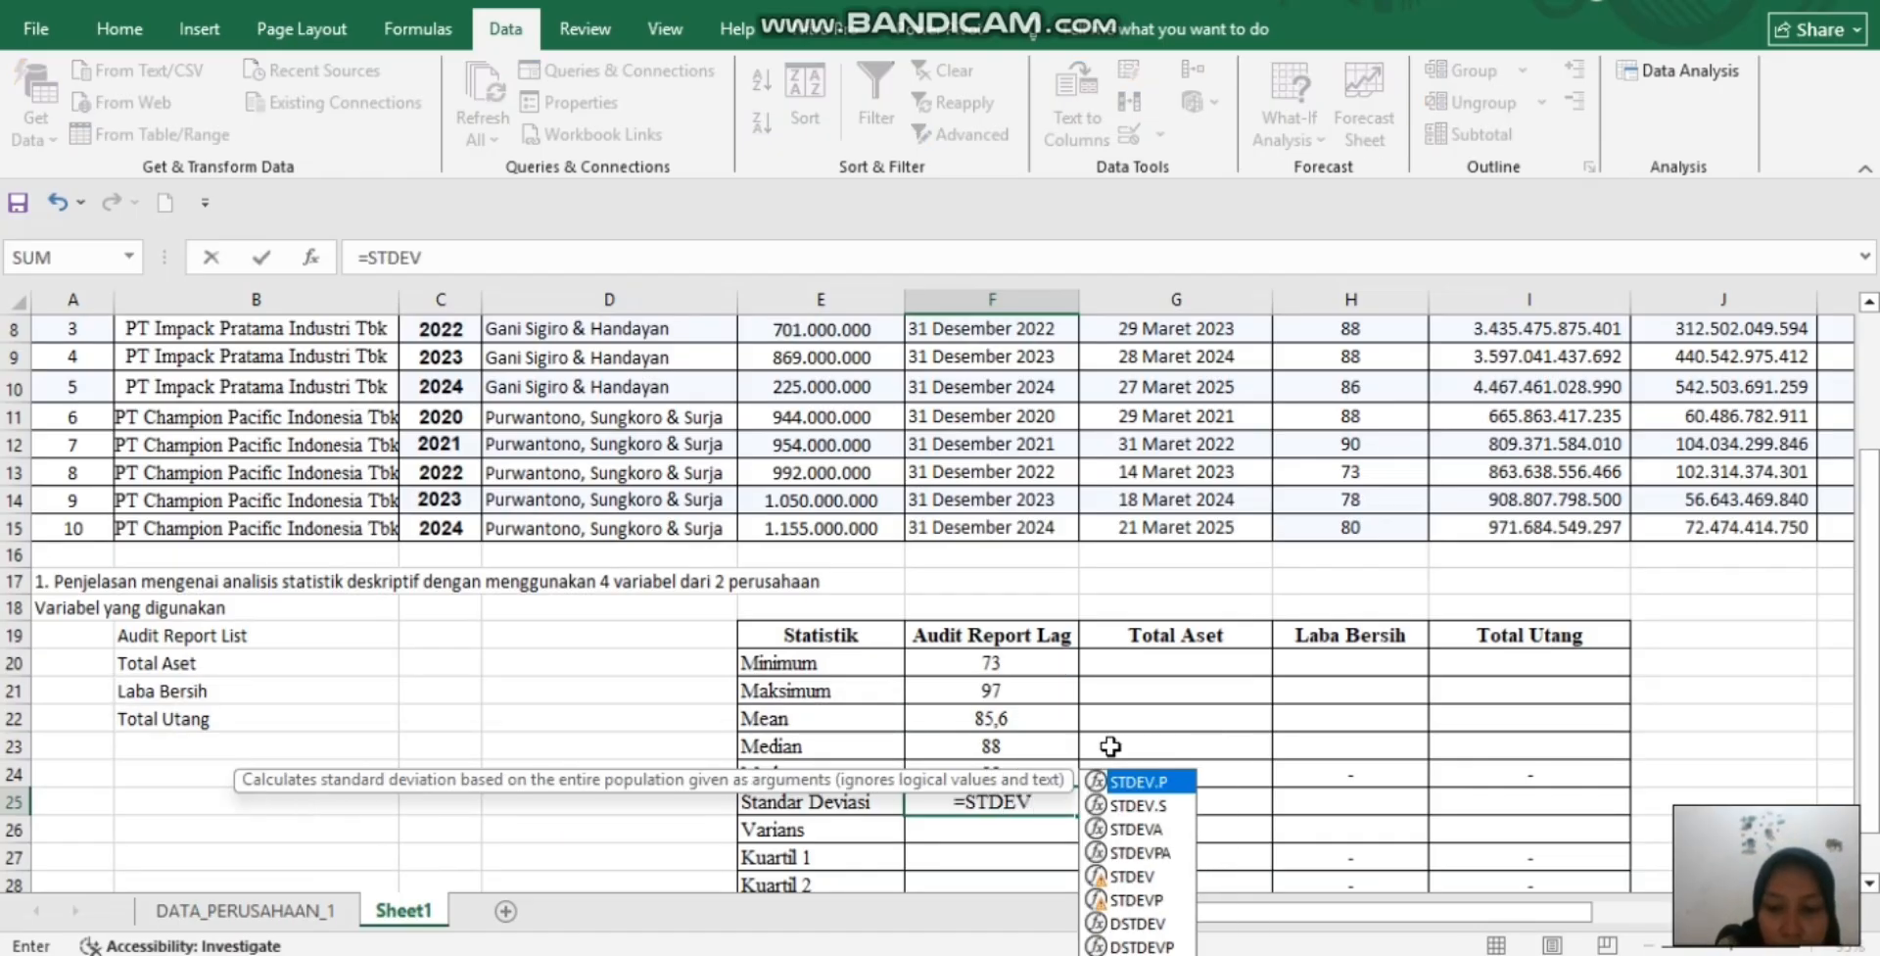
type(".")
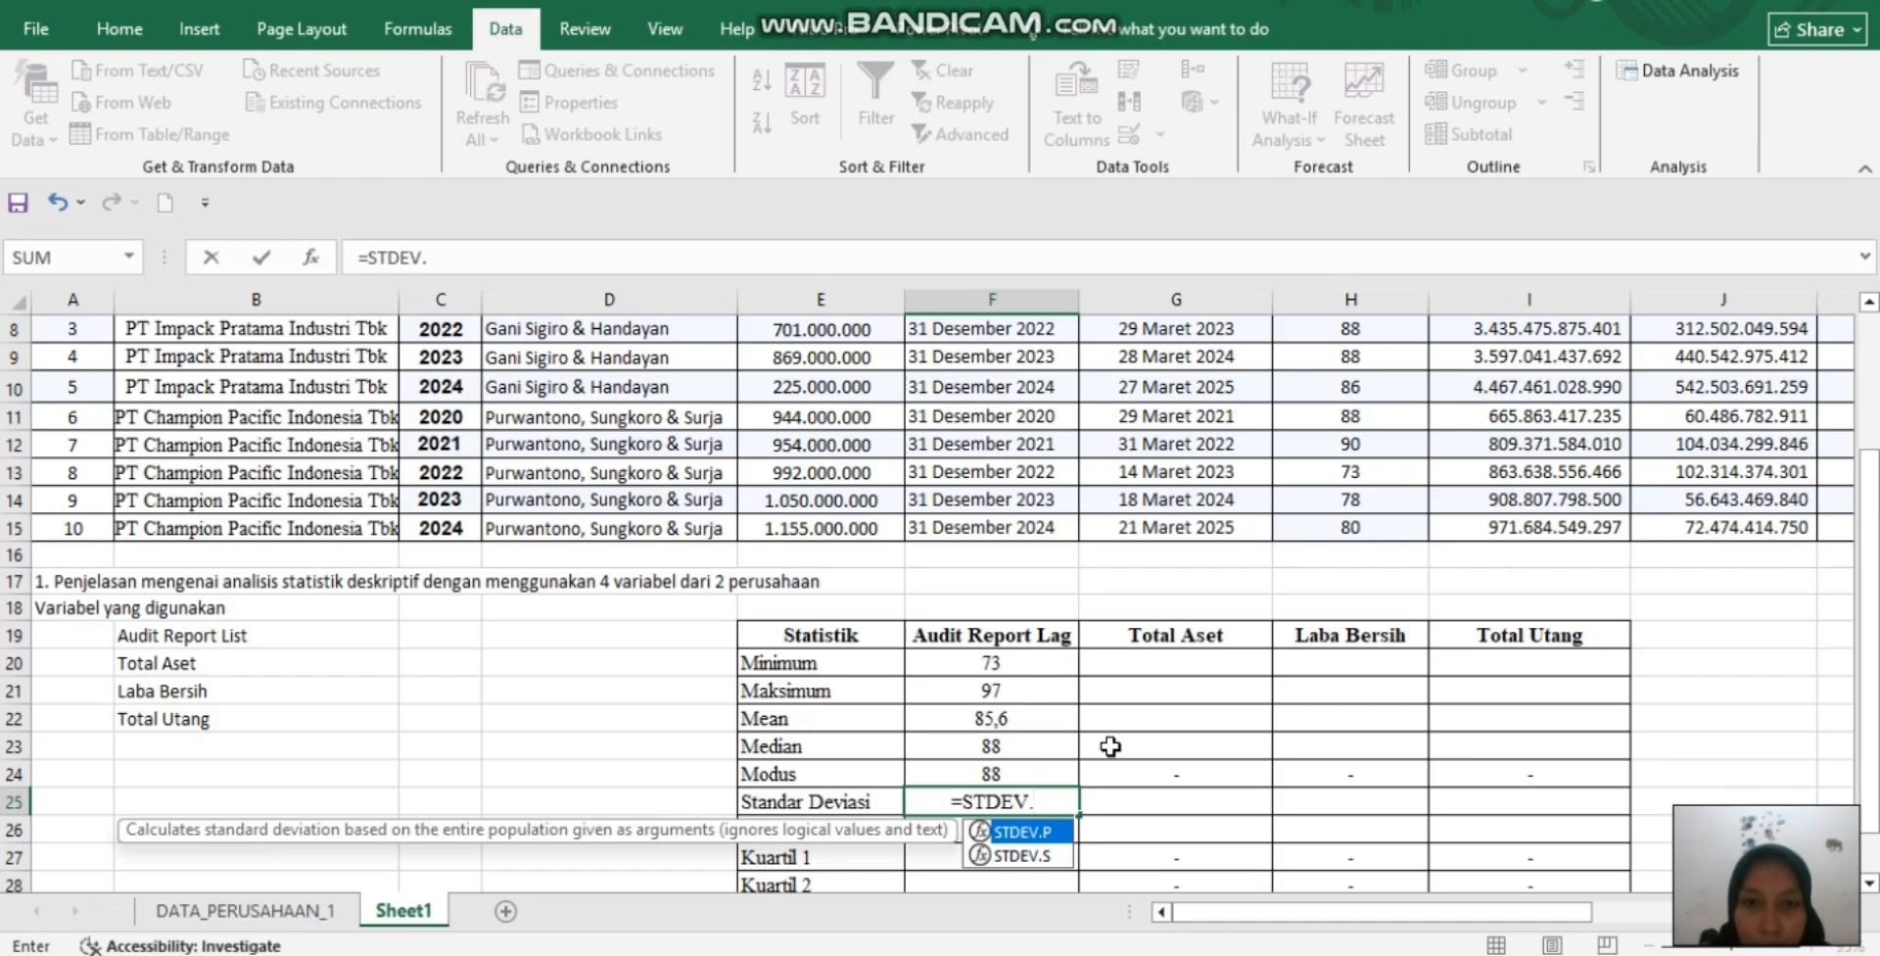
scroll(1109, 746, "up", 1)
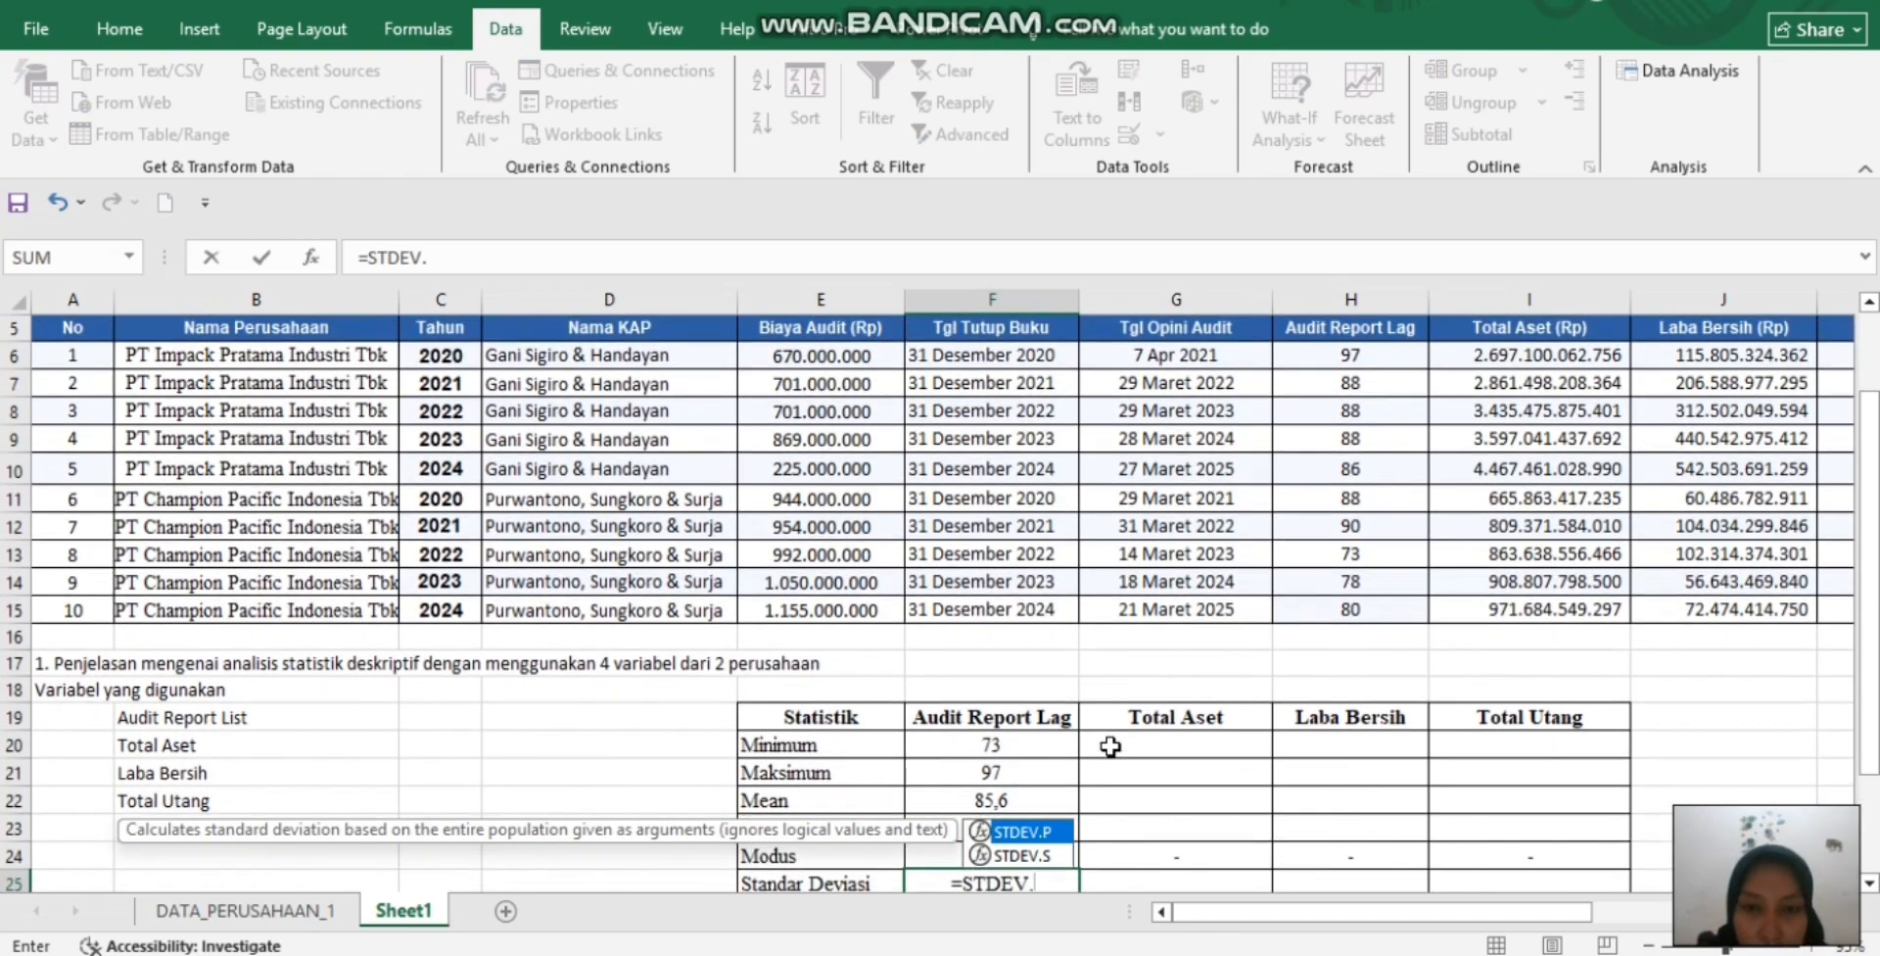
scroll(1109, 746, "down", 2)
type("S")
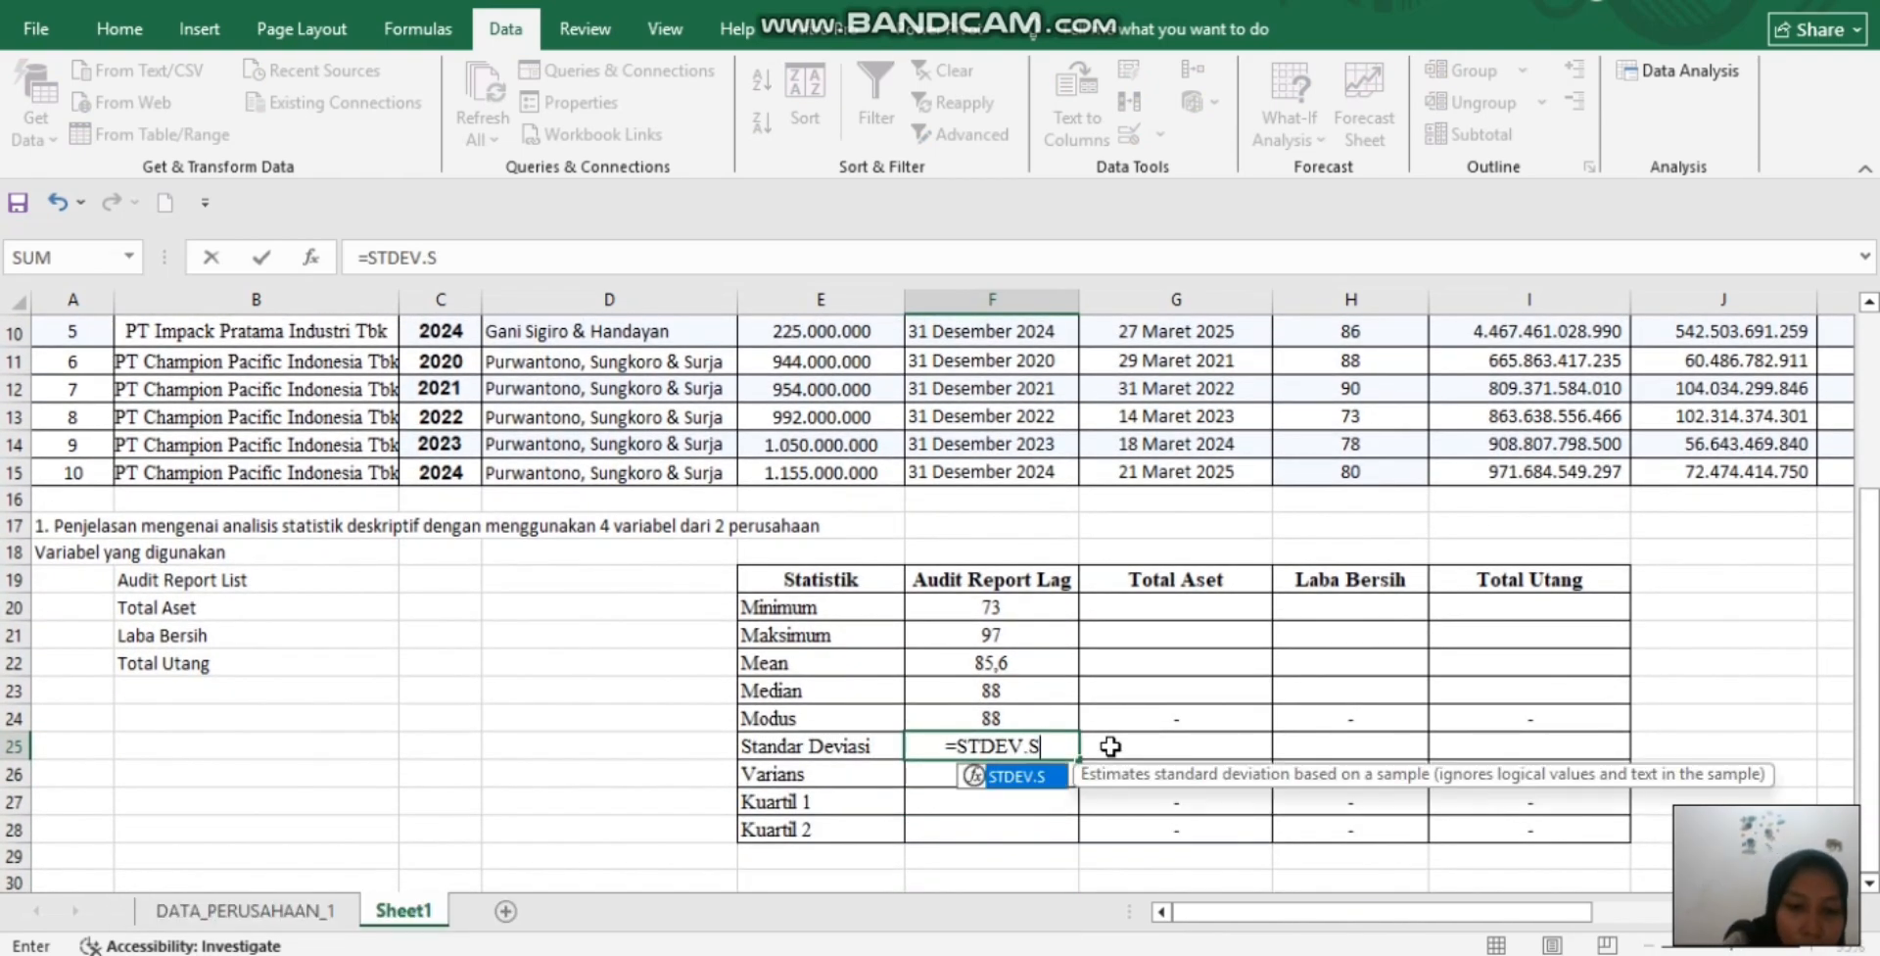
type("(")
scroll(1110, 746, "up", 3)
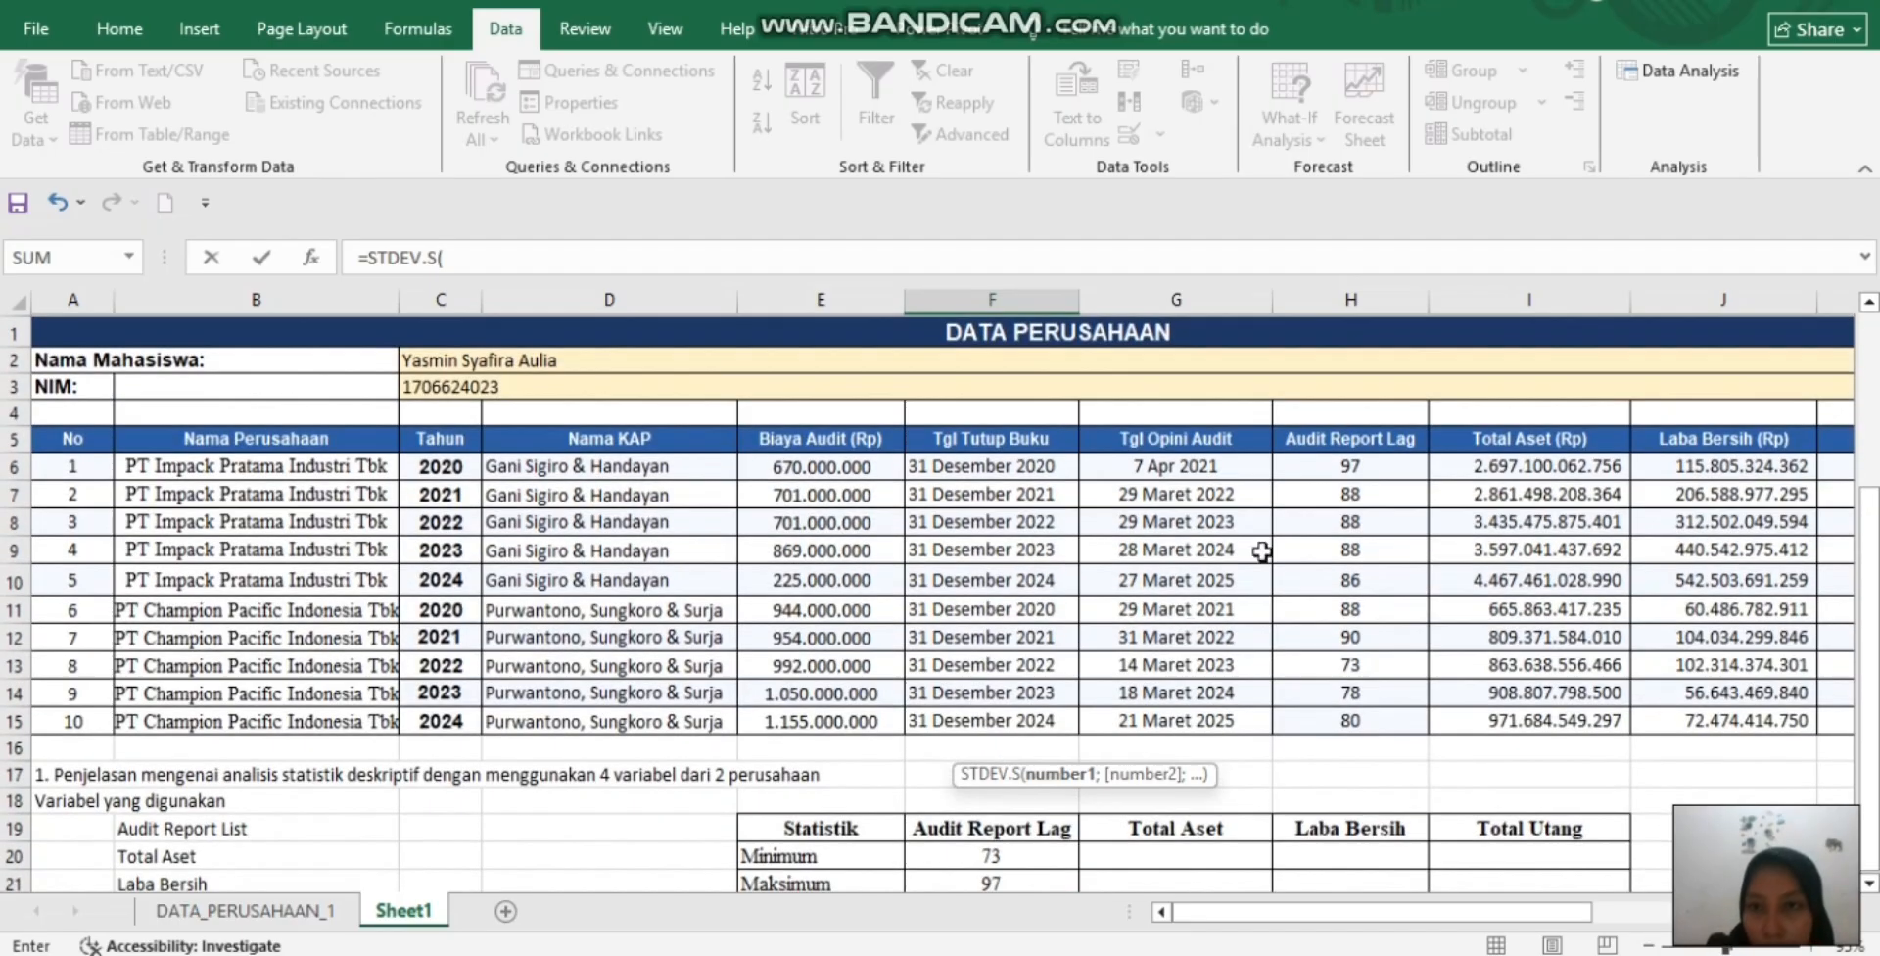
left_click_drag(1351, 466, 1348, 712)
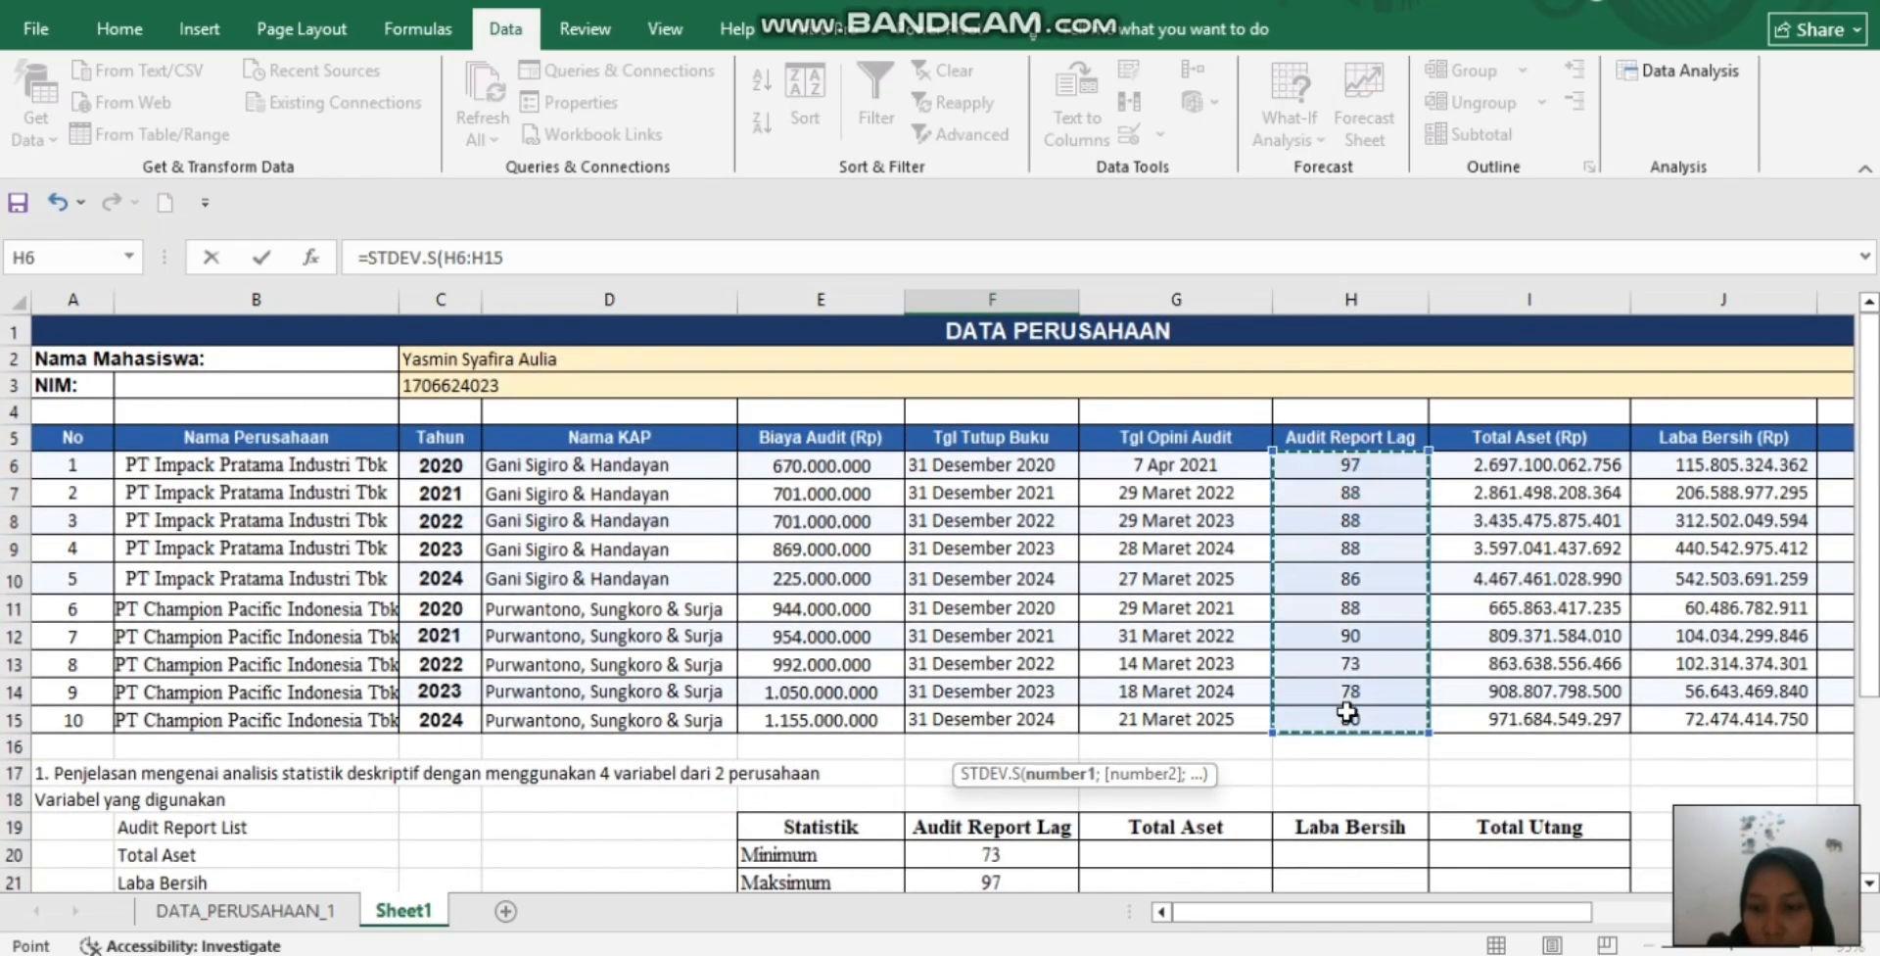
key("Return")
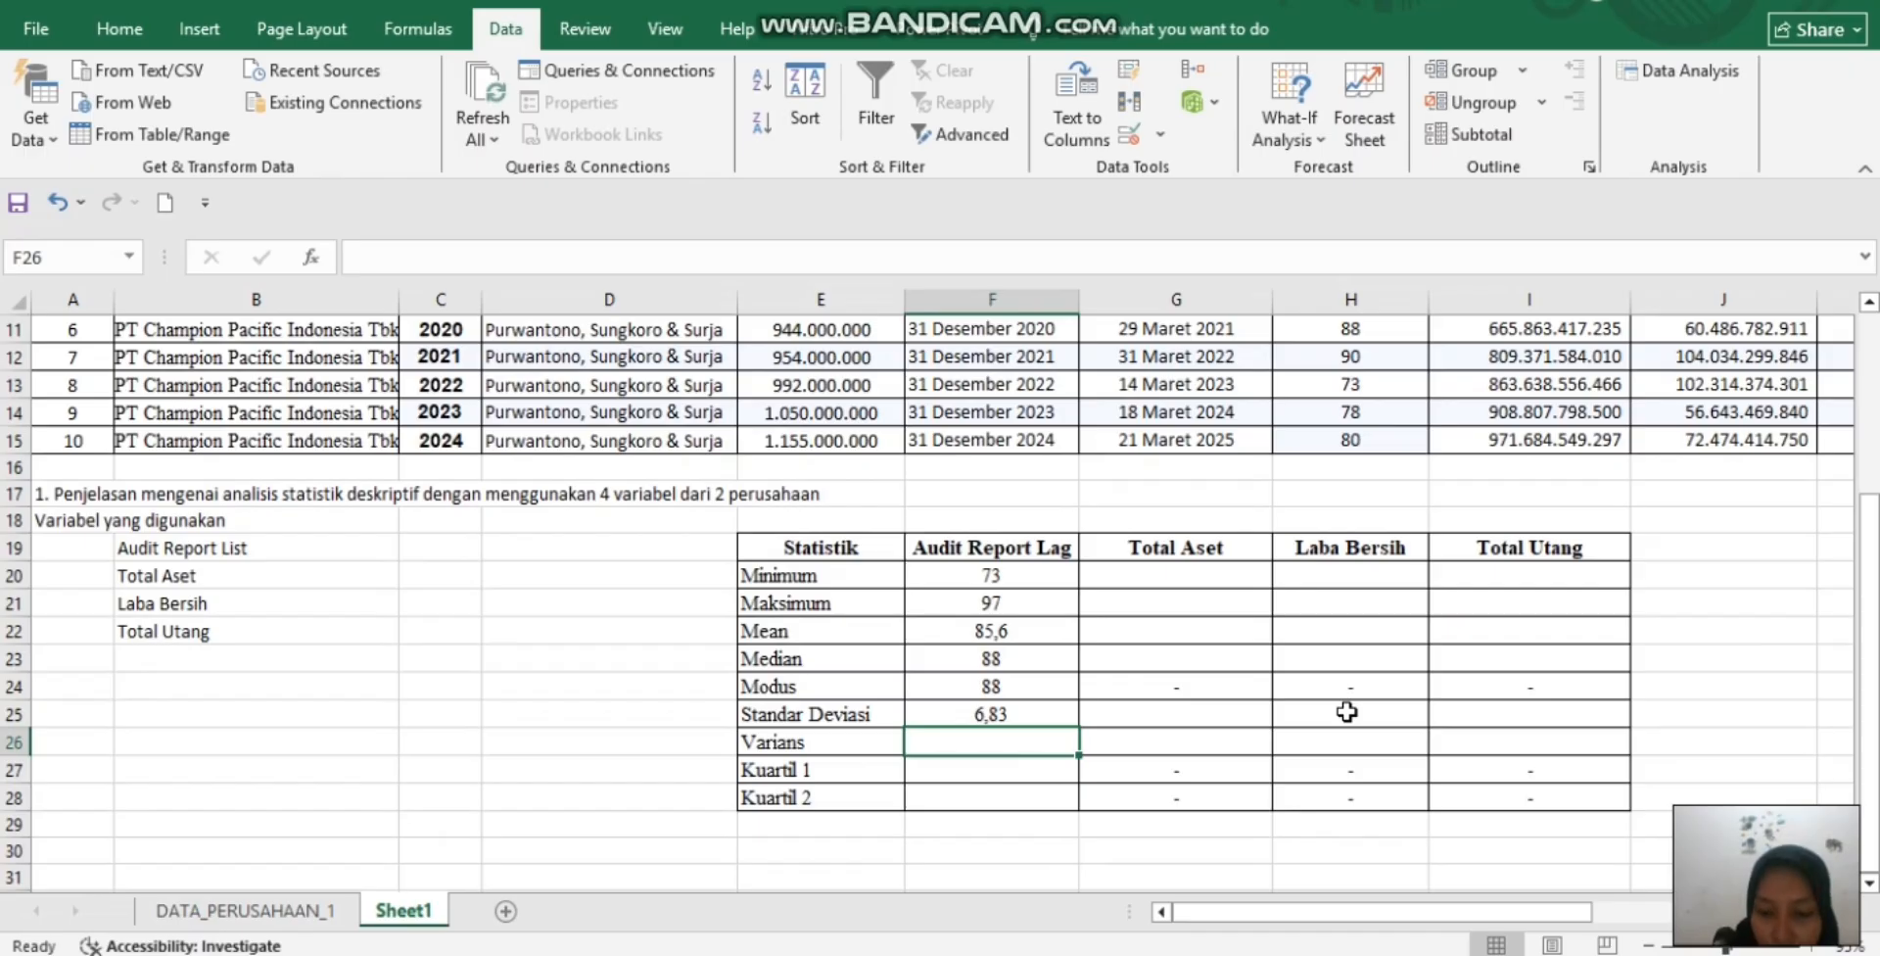
Calculate the sample variance of Audit Report Lag in cell F26 using VAR.S over H6:H15
type("=VAR.")
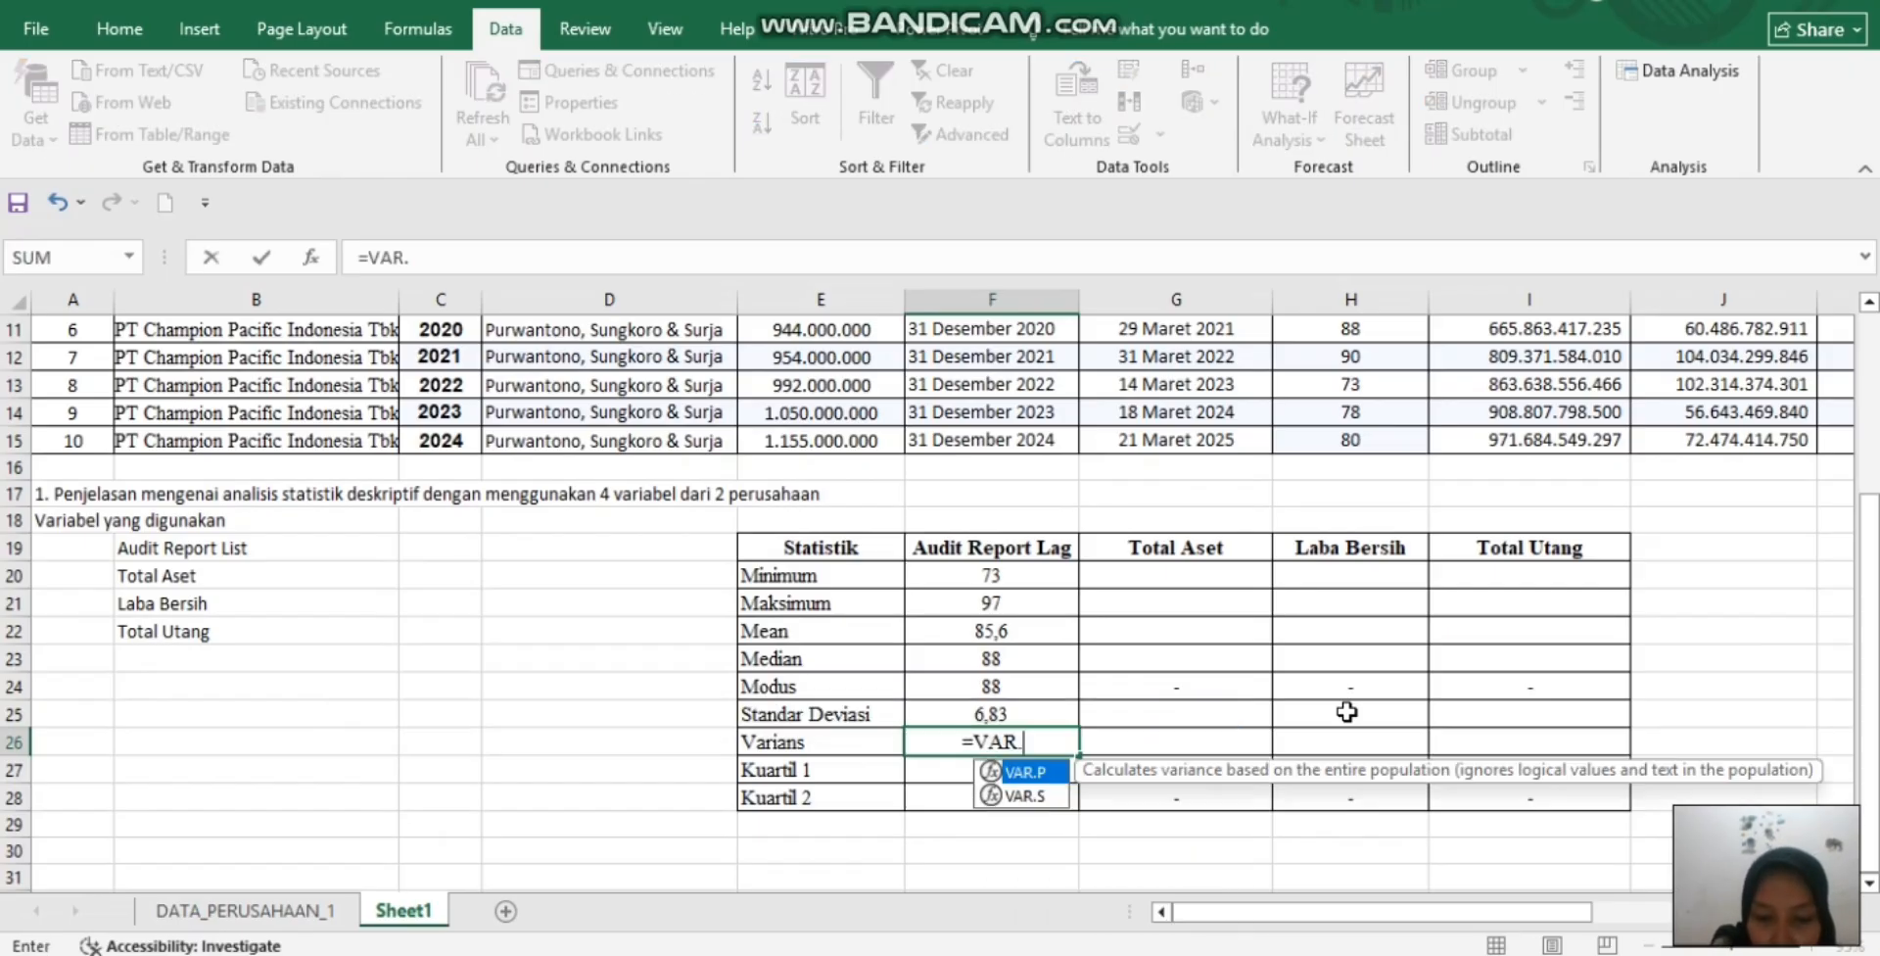
key("Down")
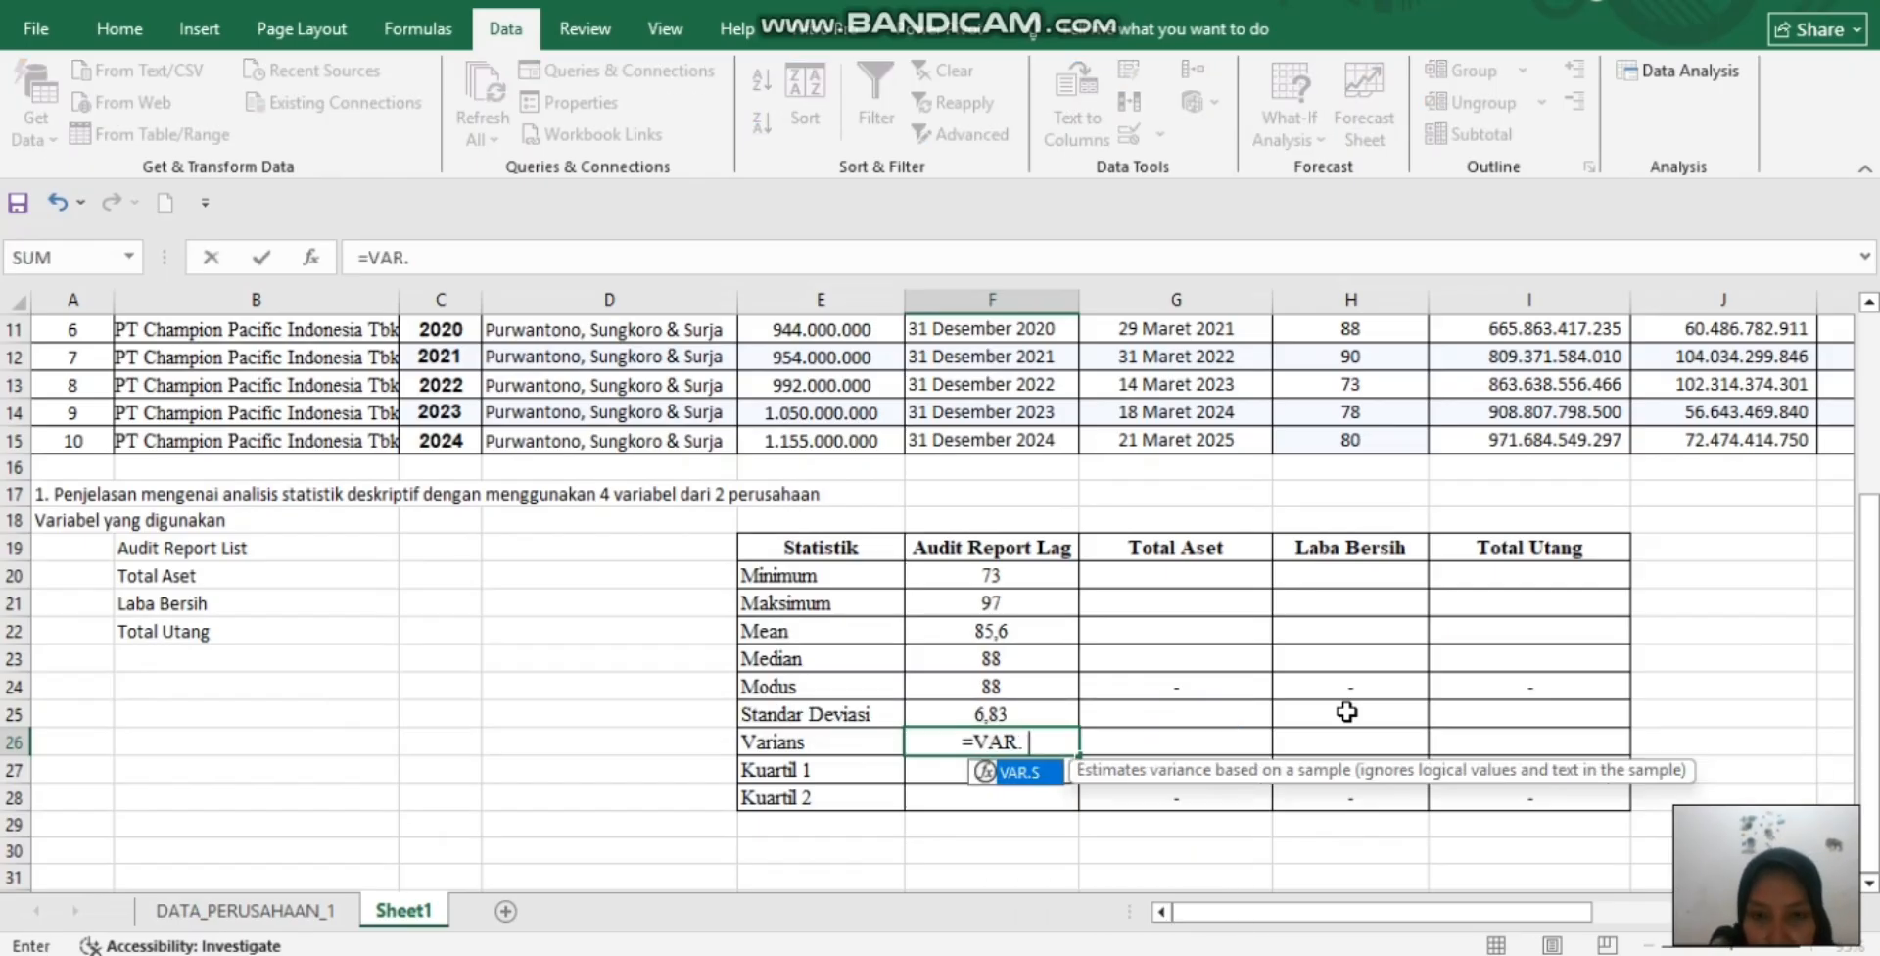
type("S(")
scroll(1348, 712, "up", 3)
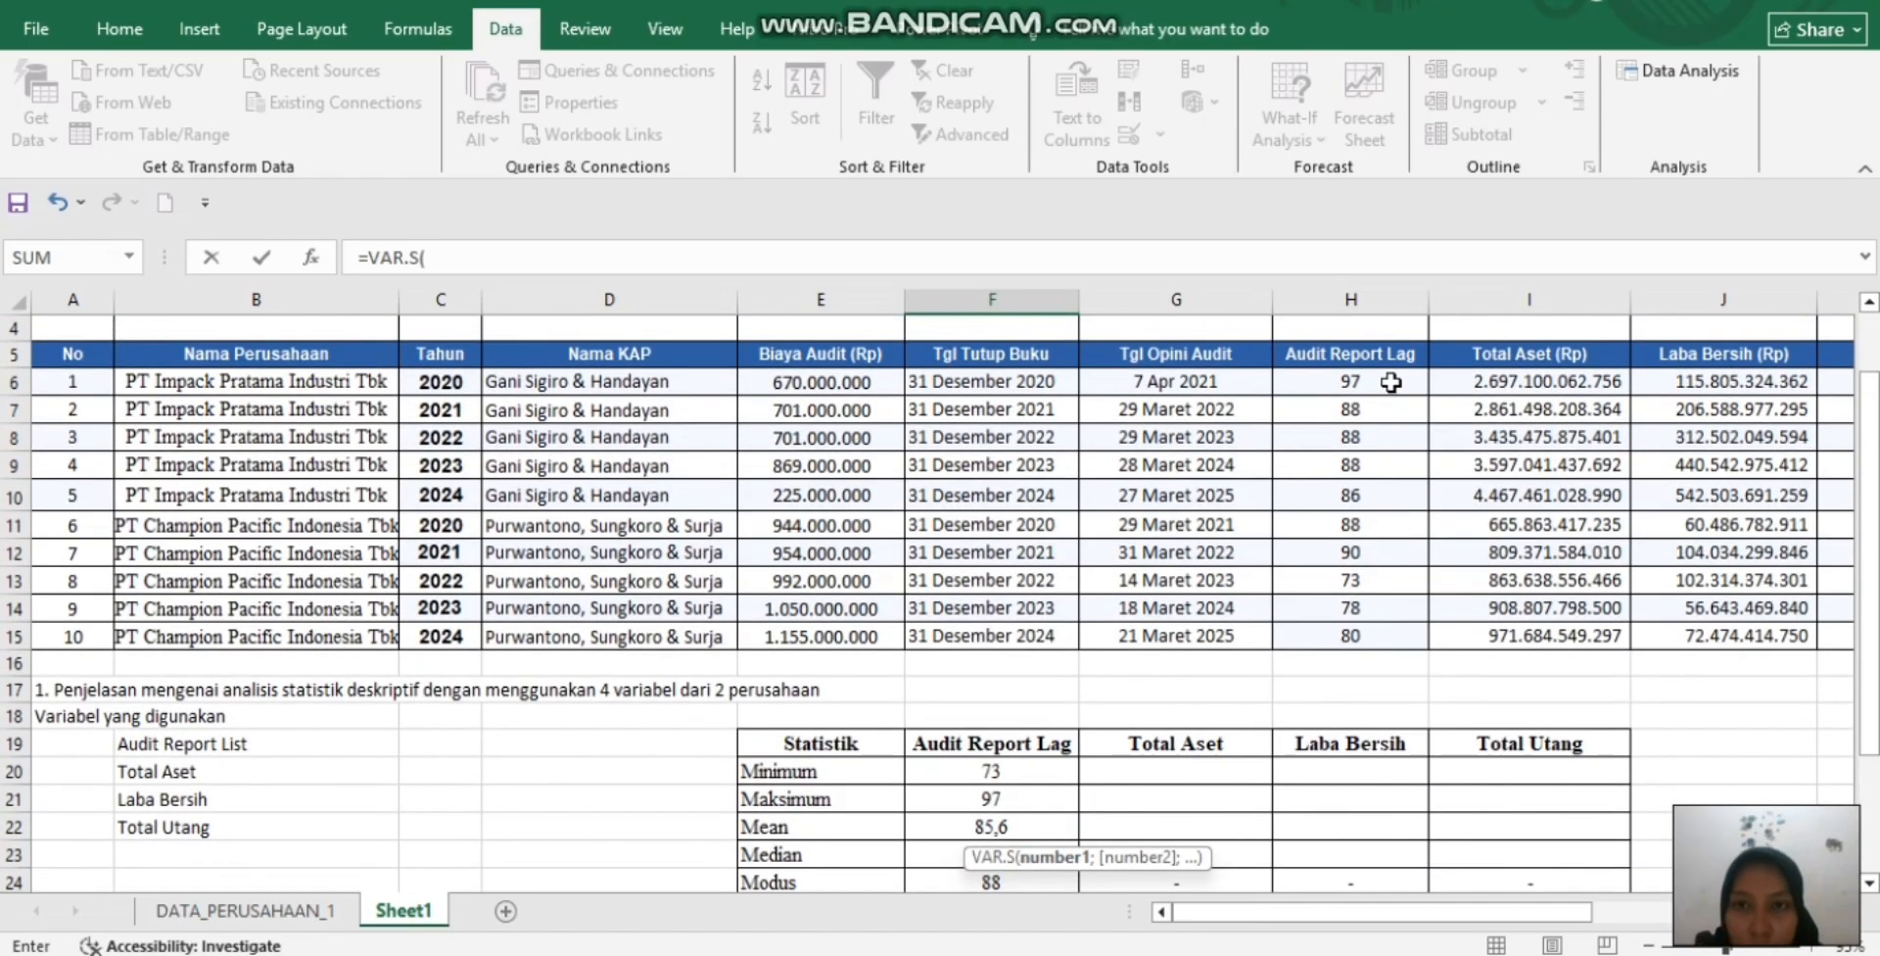
left_click_drag(1391, 382, 1371, 636)
key("Return")
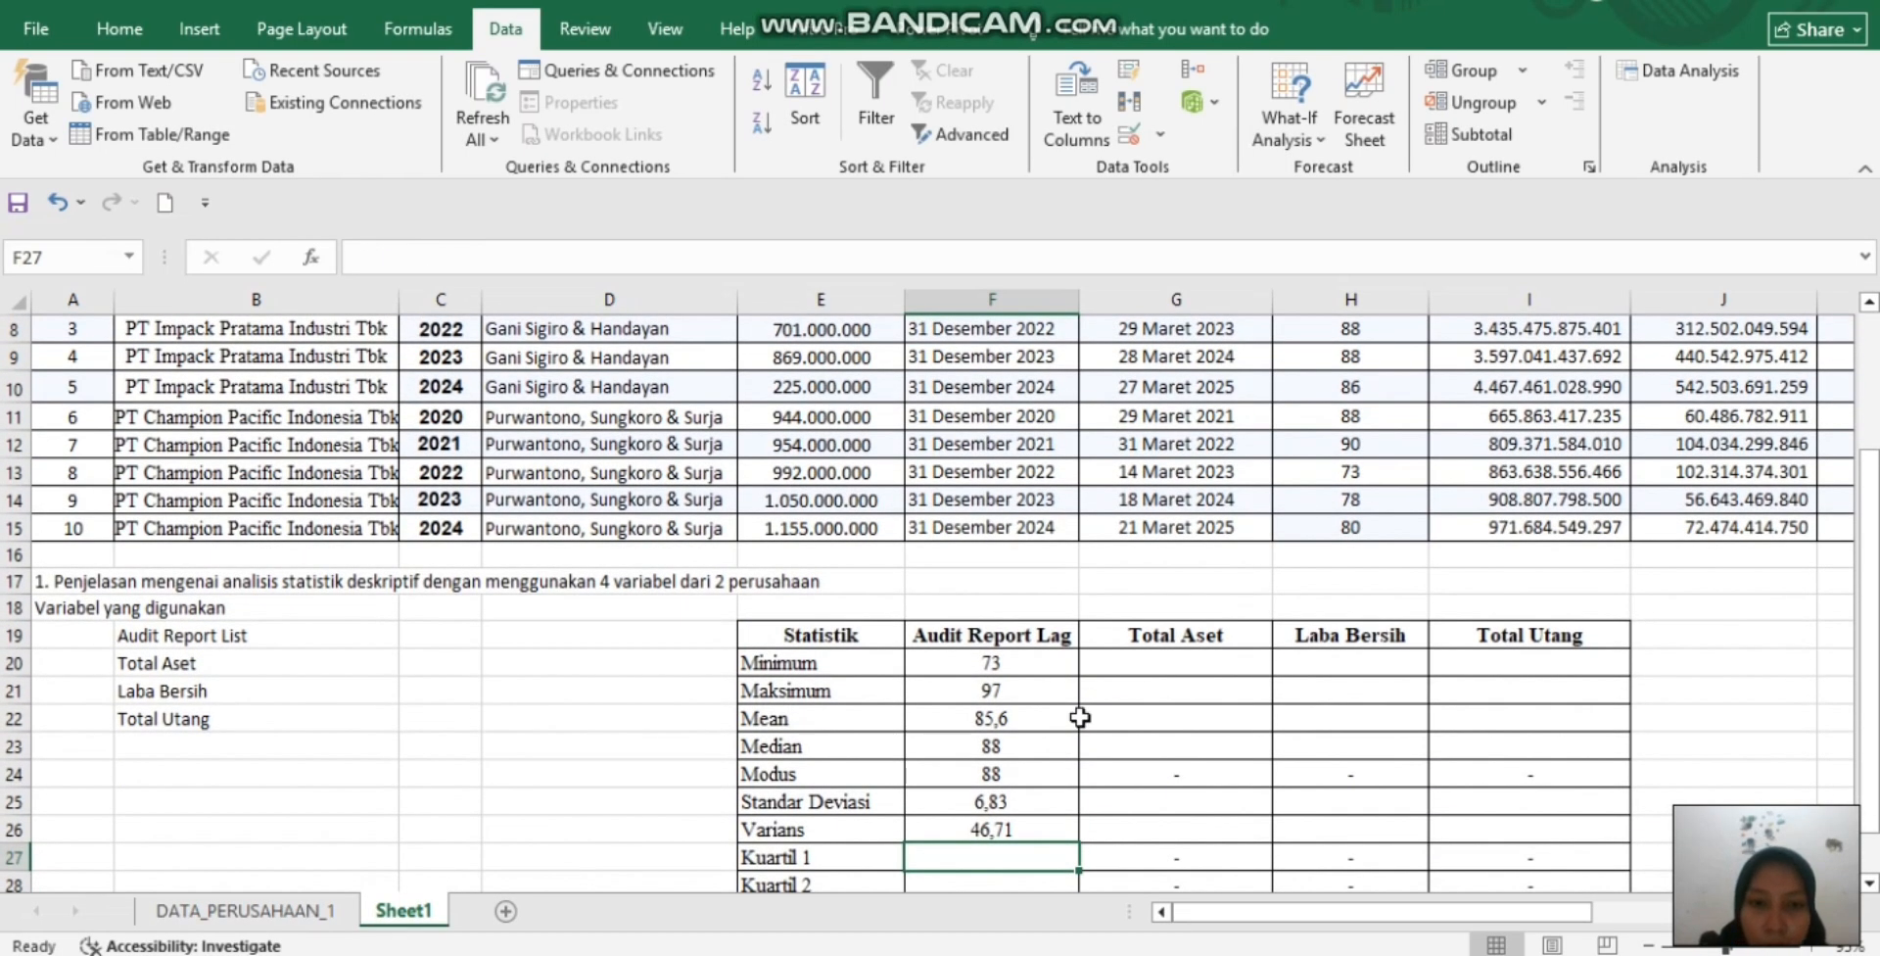
Calculate the first quartile of Audit Report Lag in cell F27 using QUARTILE.INC over H6:H15 with quart 1
scroll(1079, 716, "down", 1)
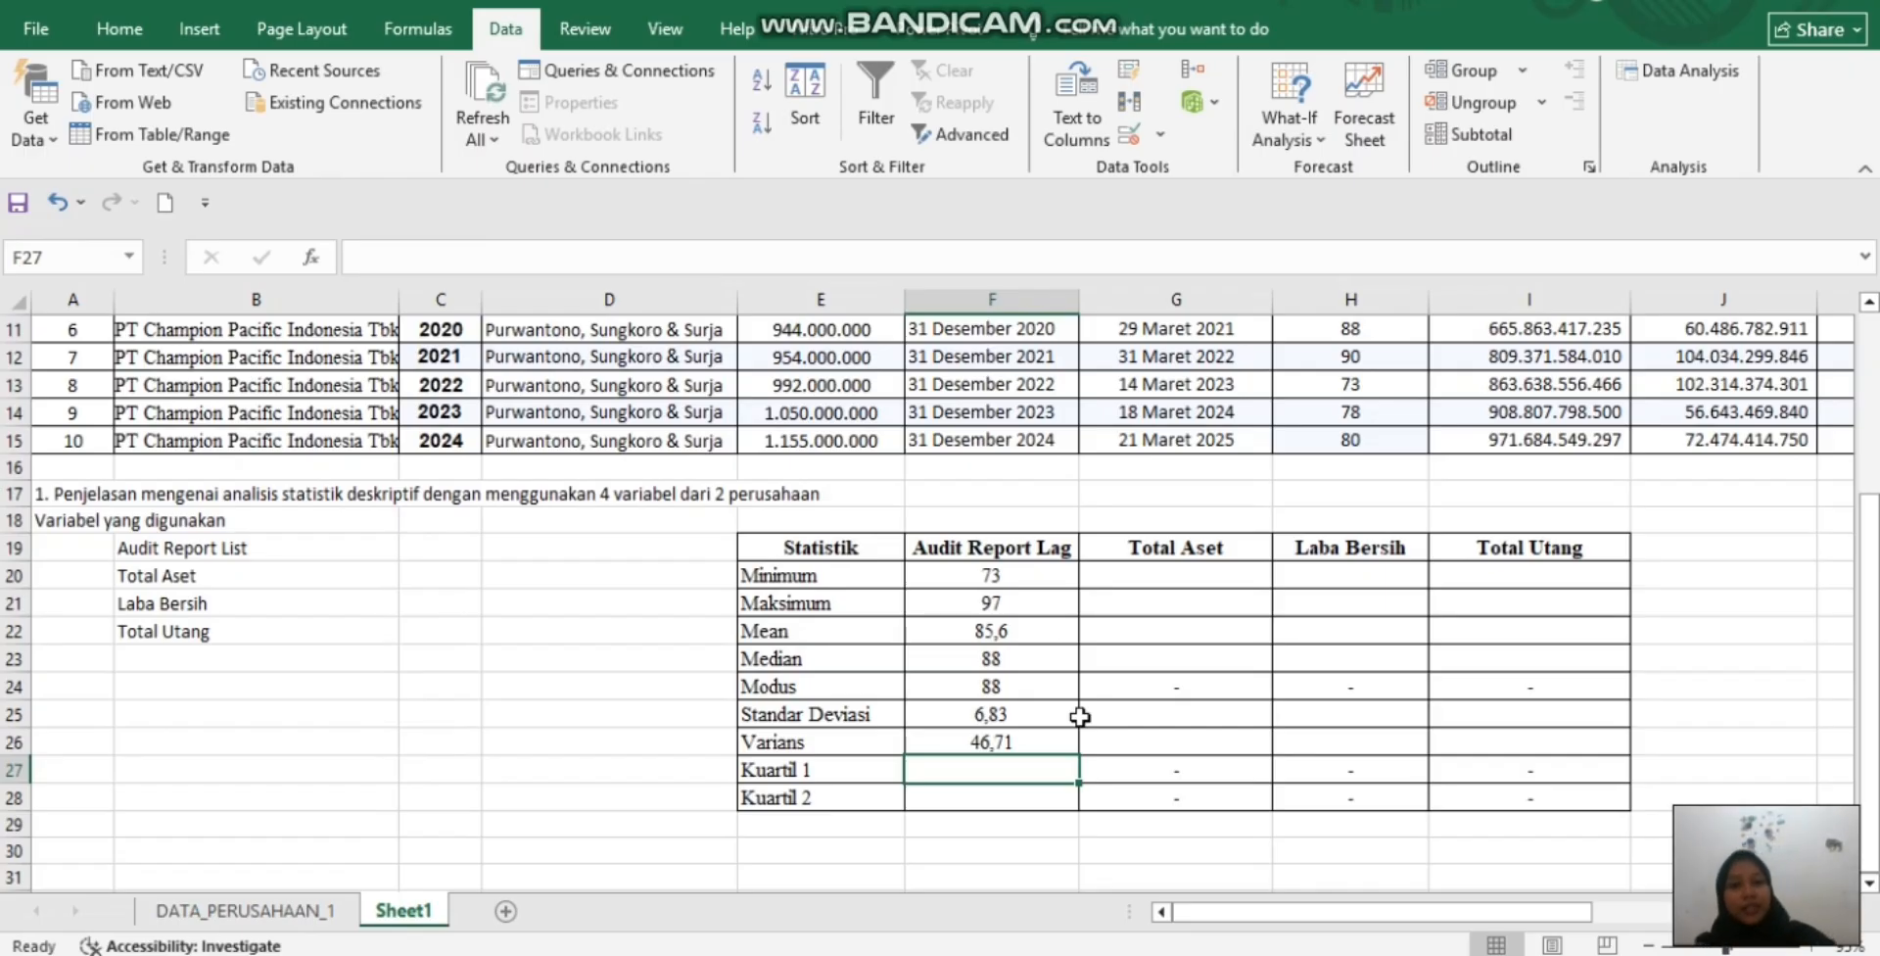
type("=Q")
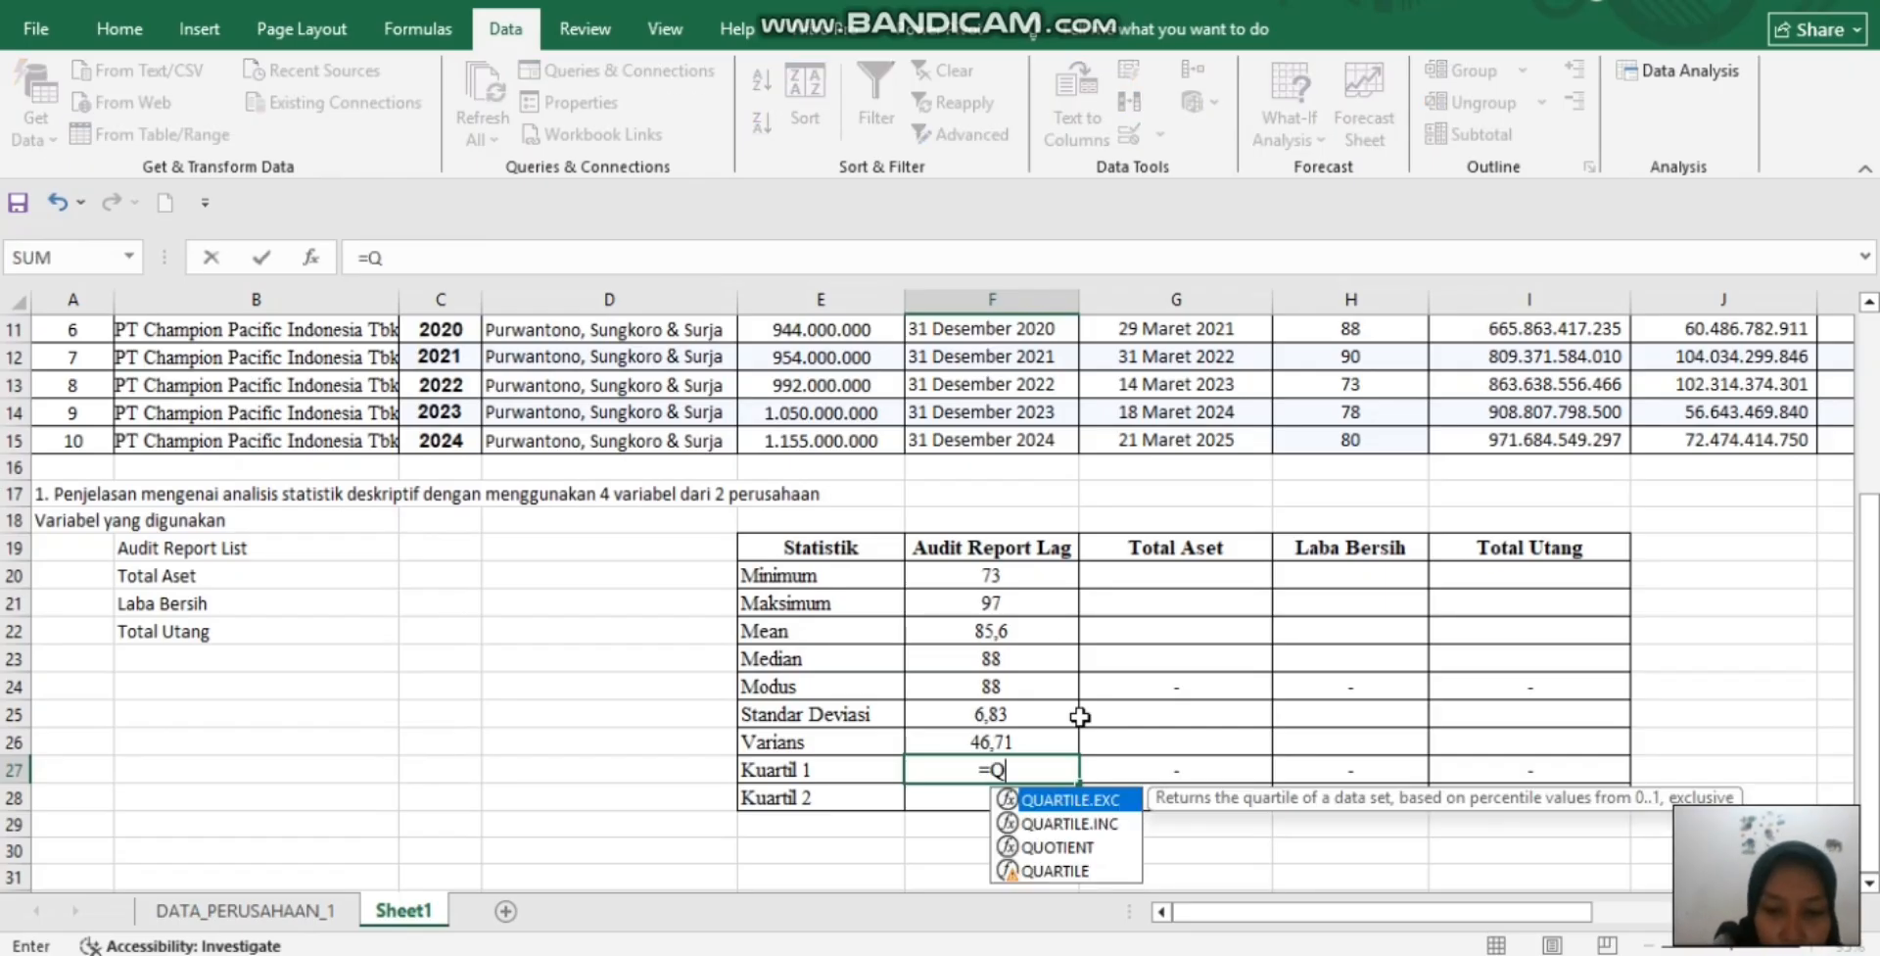
type("UARTIL")
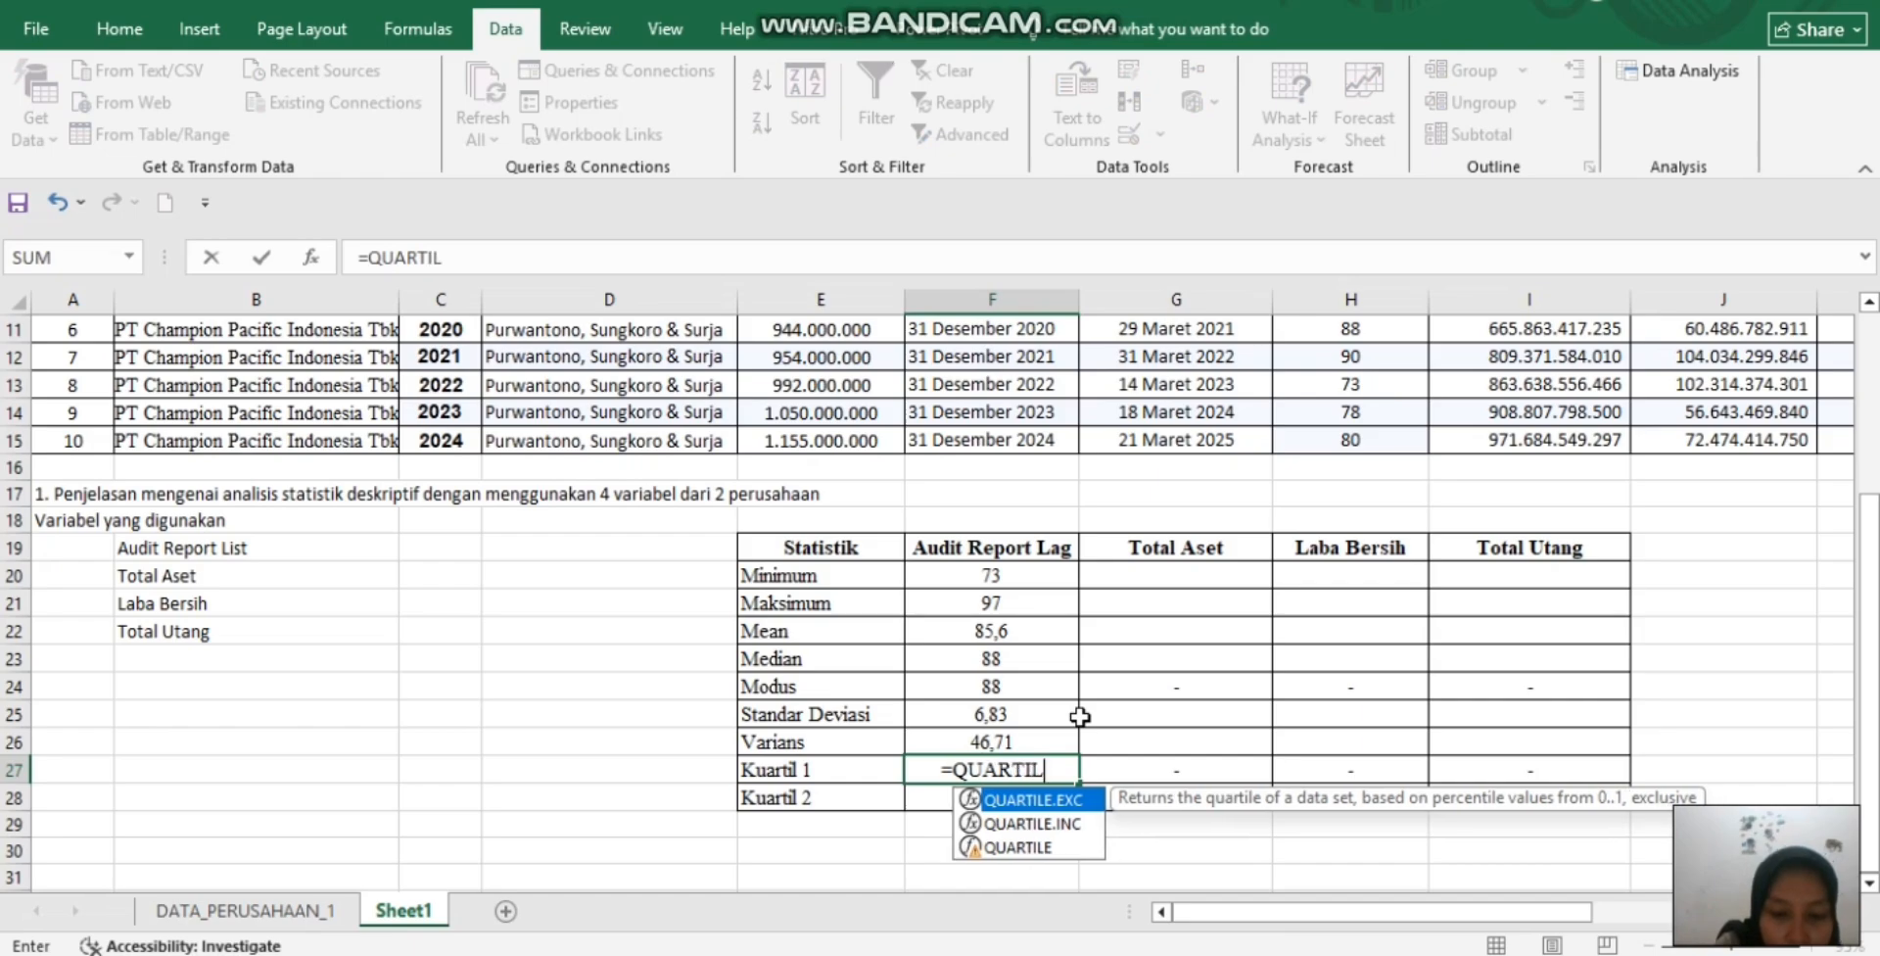
type("E.I")
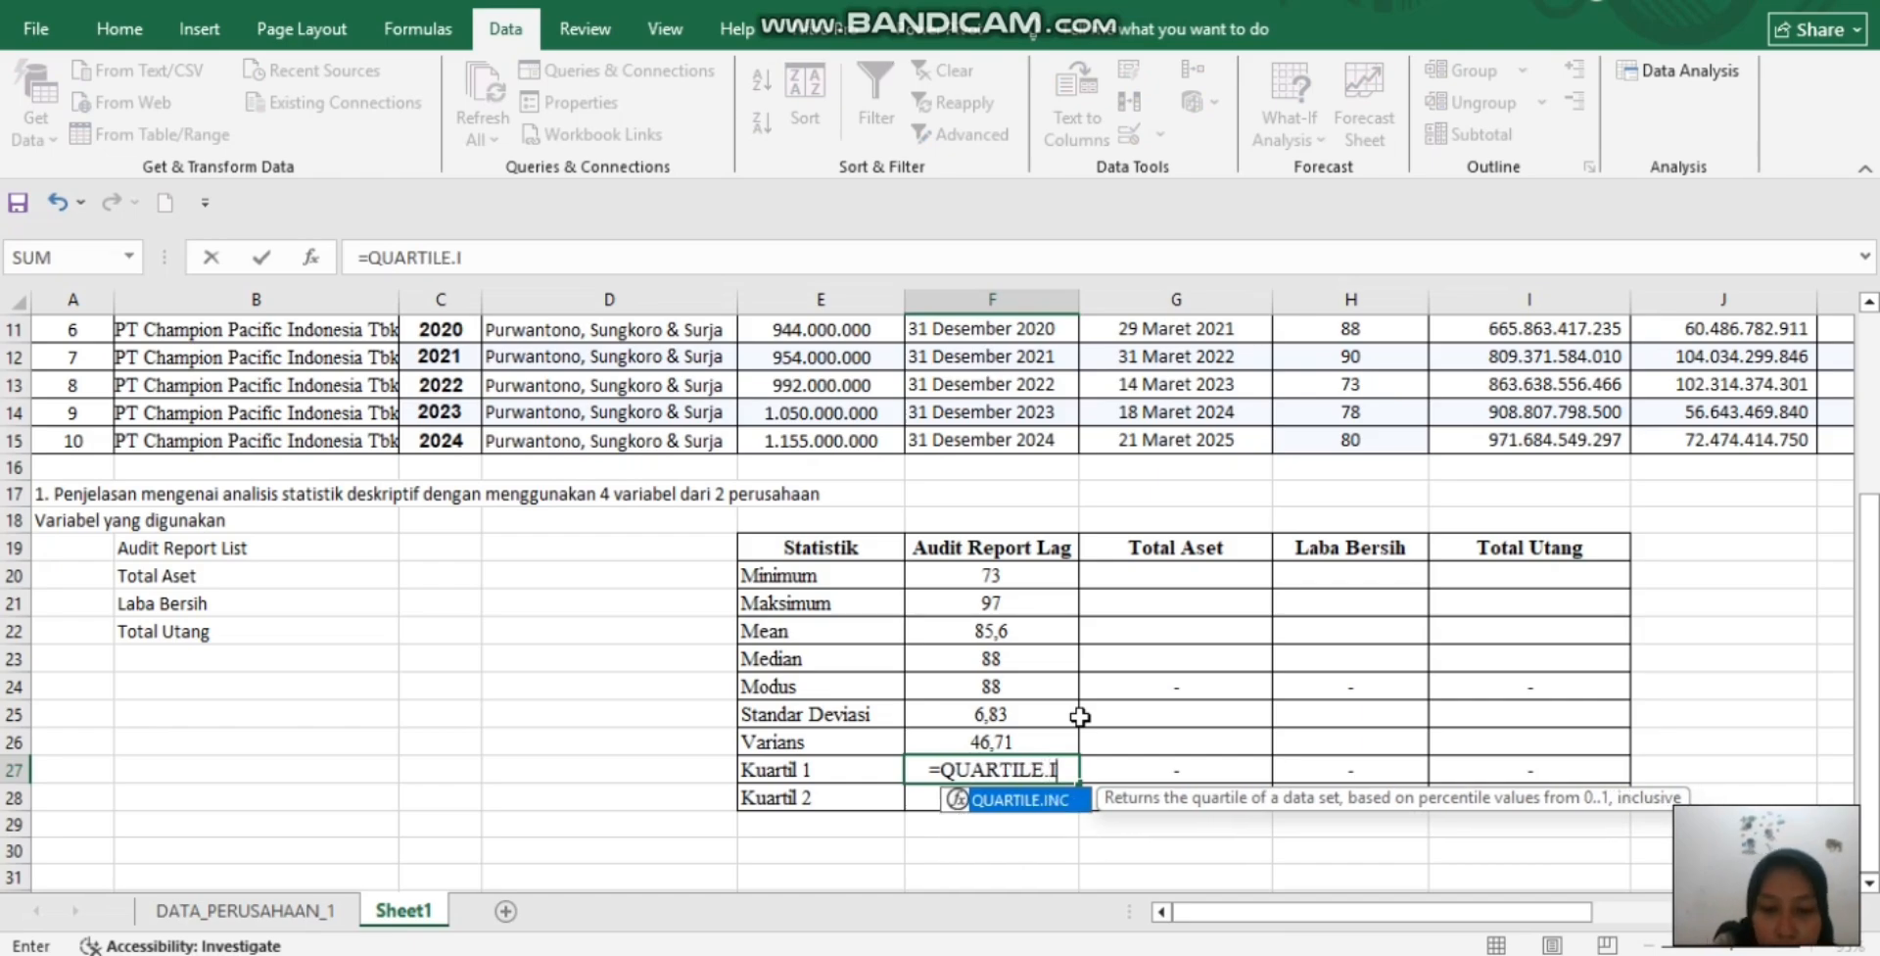
type("NC(")
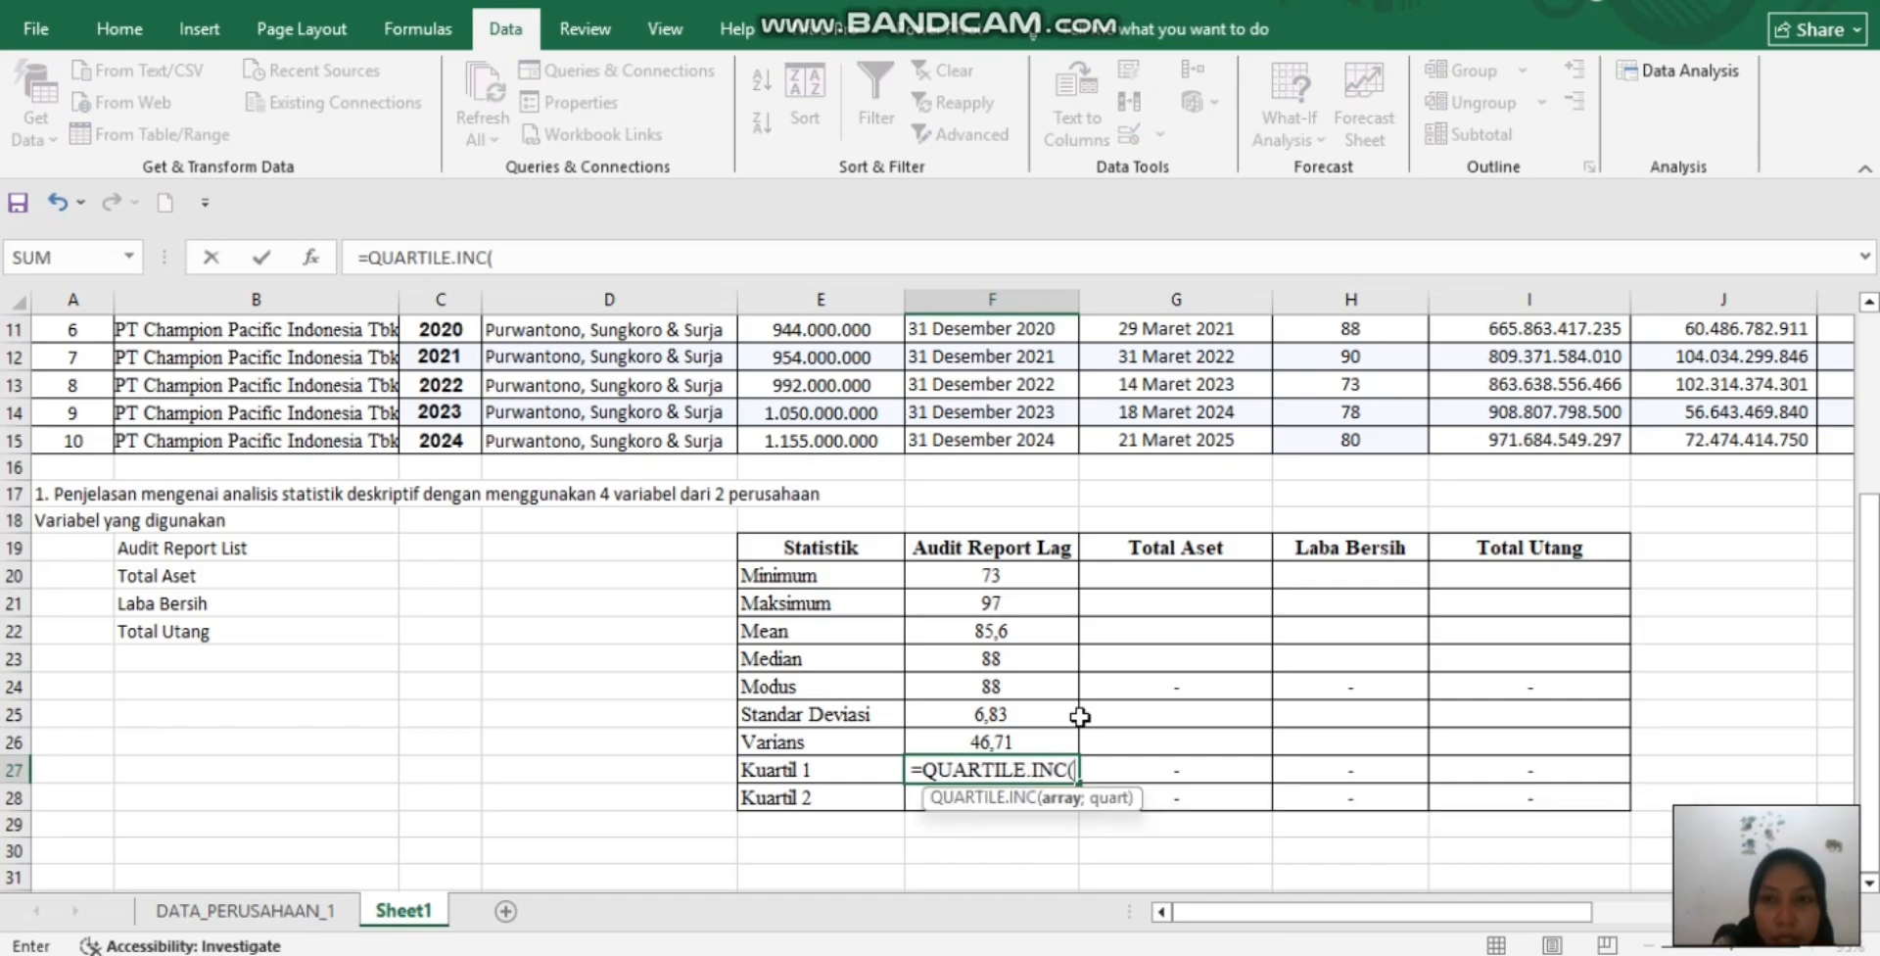
scroll(1079, 716, "up", 4)
left_click_drag(1399, 467, 1384, 714)
type(";")
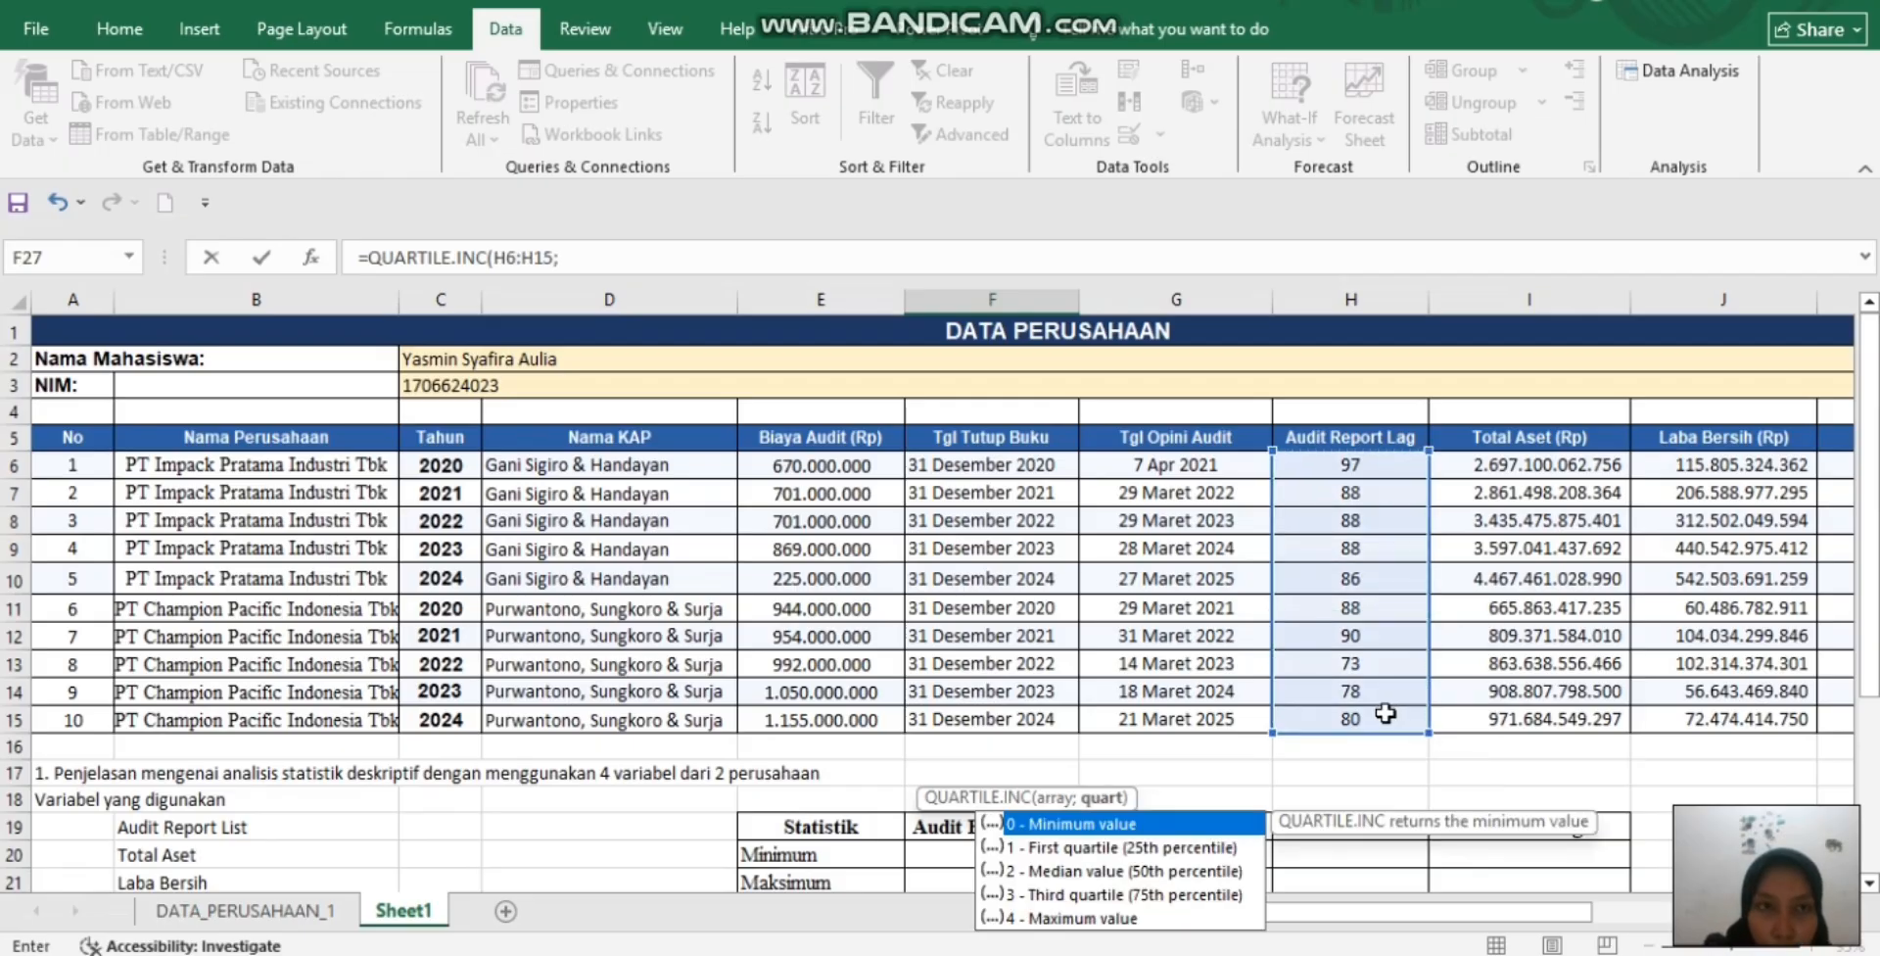
scroll(1167, 637, "down", 3)
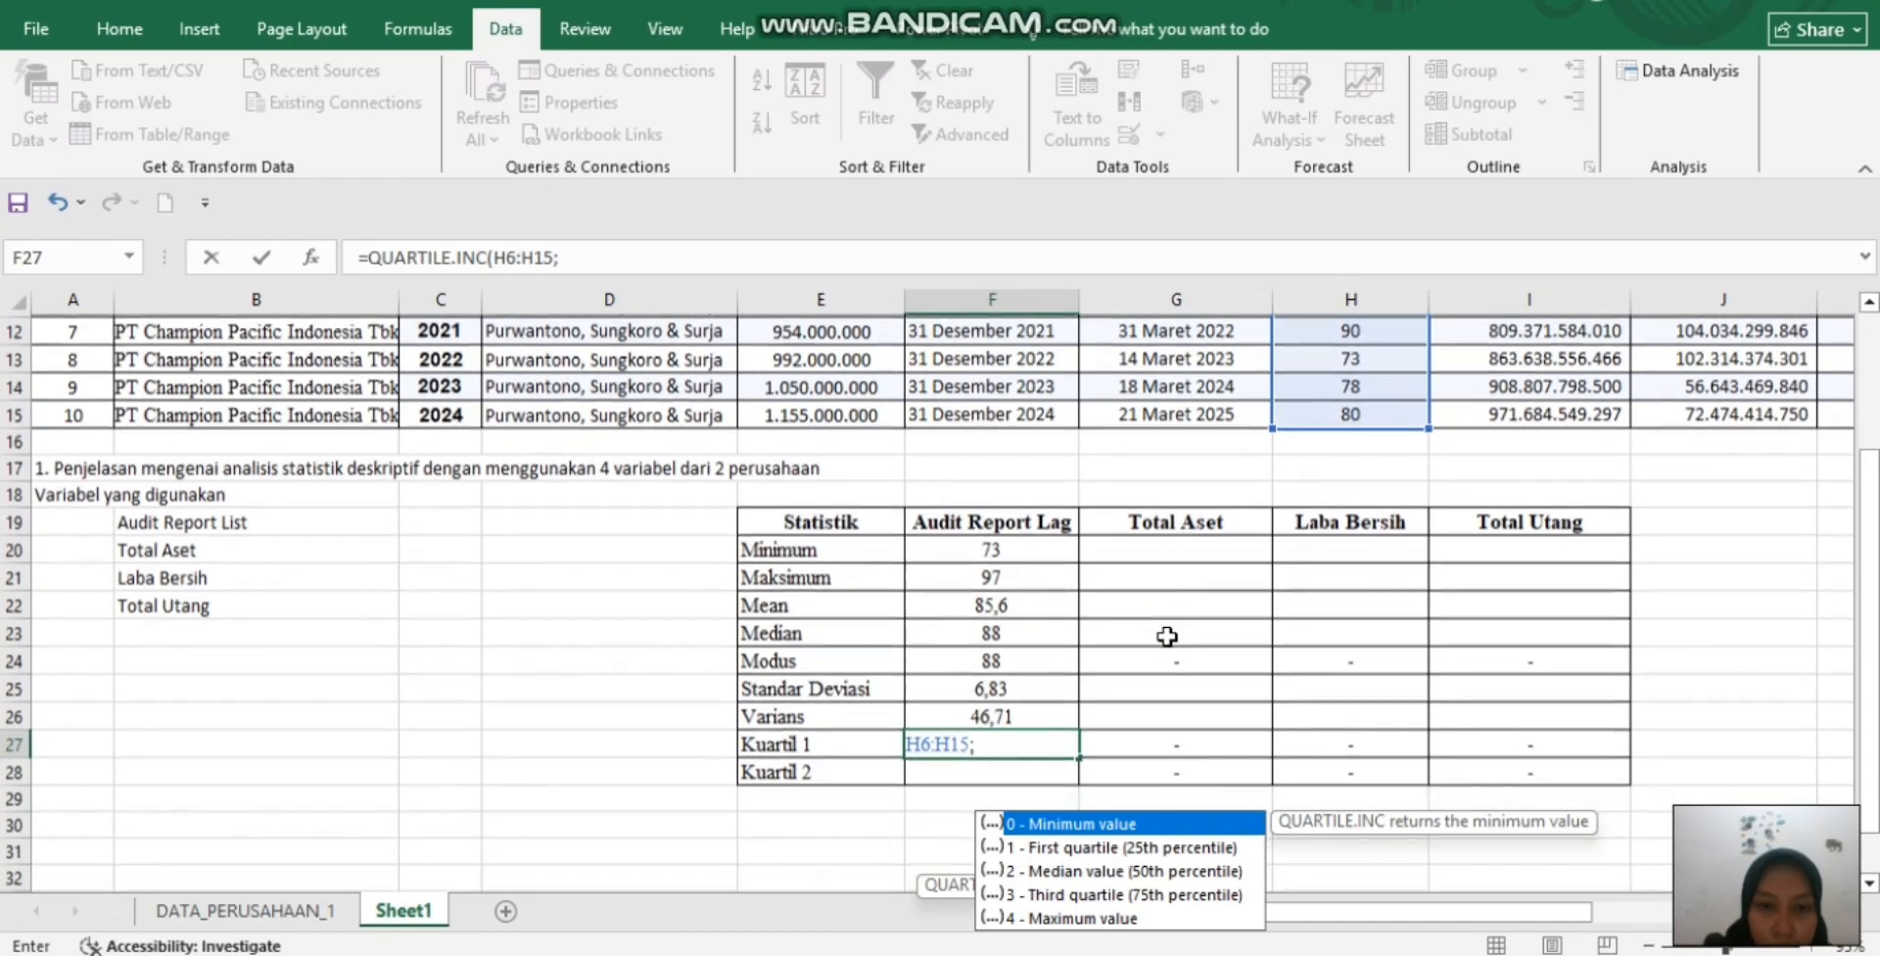
type("1")
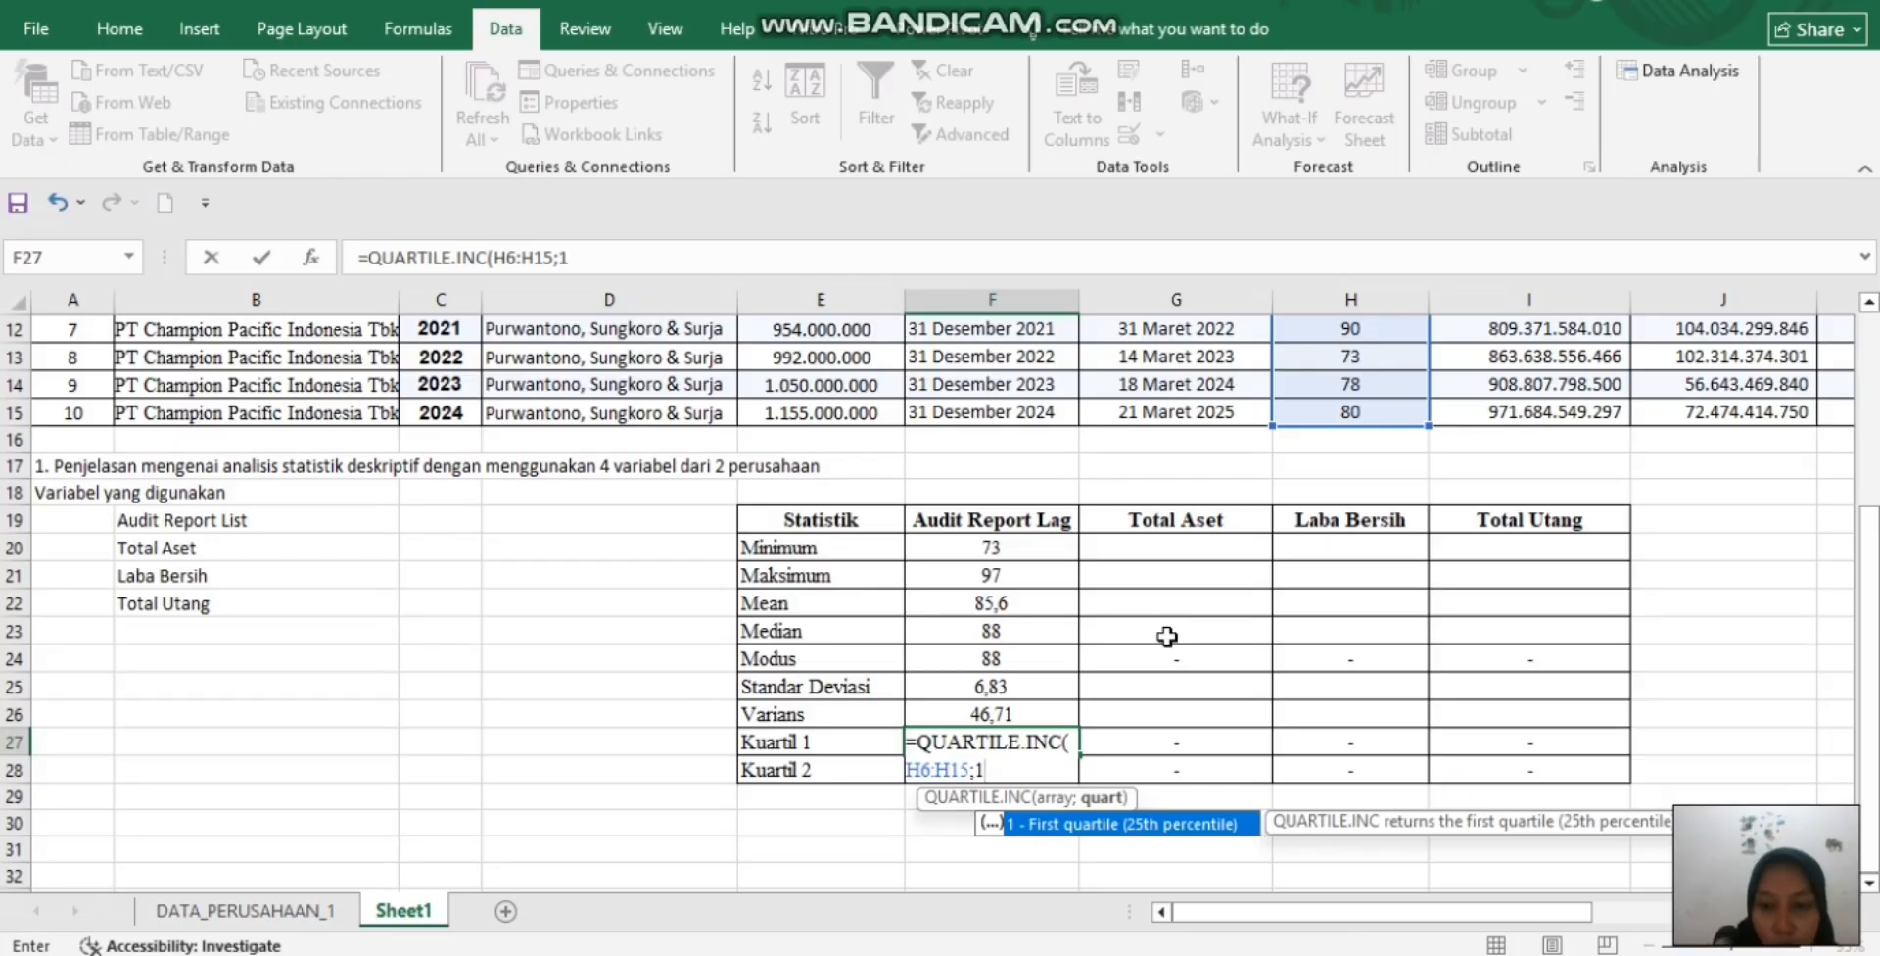
type(")")
key("Return")
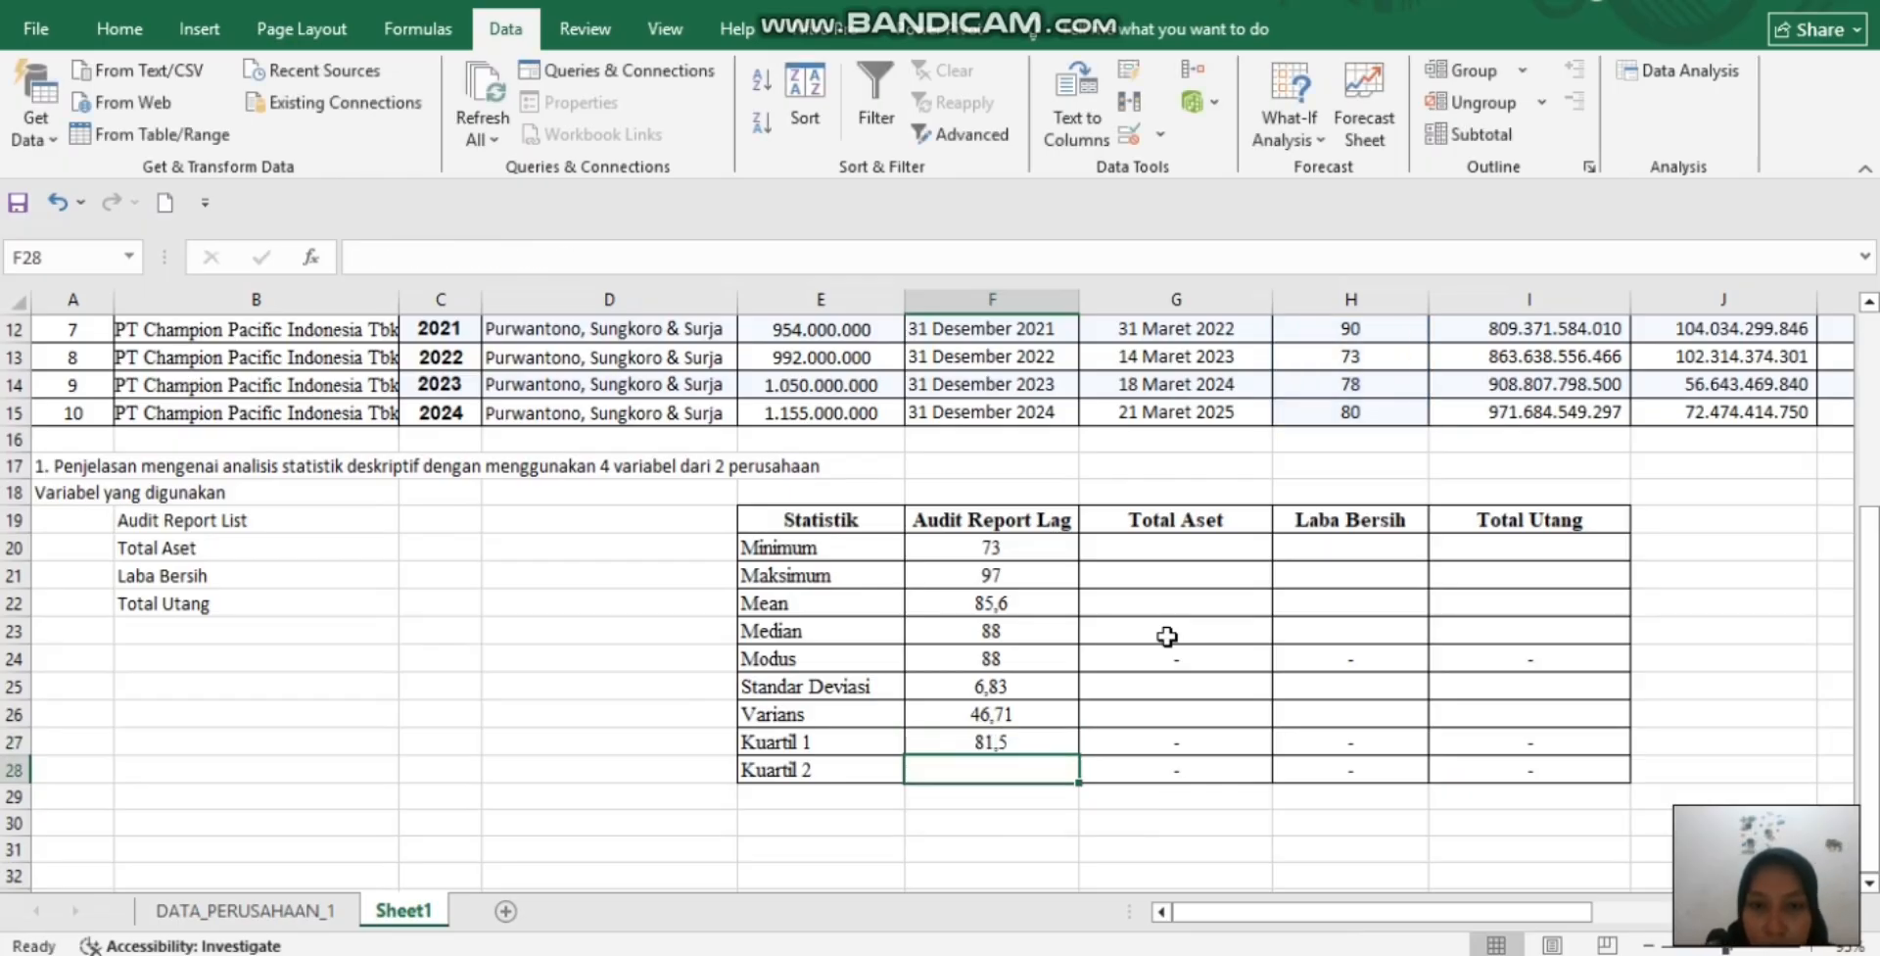
Calculate the second quartile of Audit Report Lag in cell F28 using QUARTILE.INC over H6:H15 with quart 2
type("=")
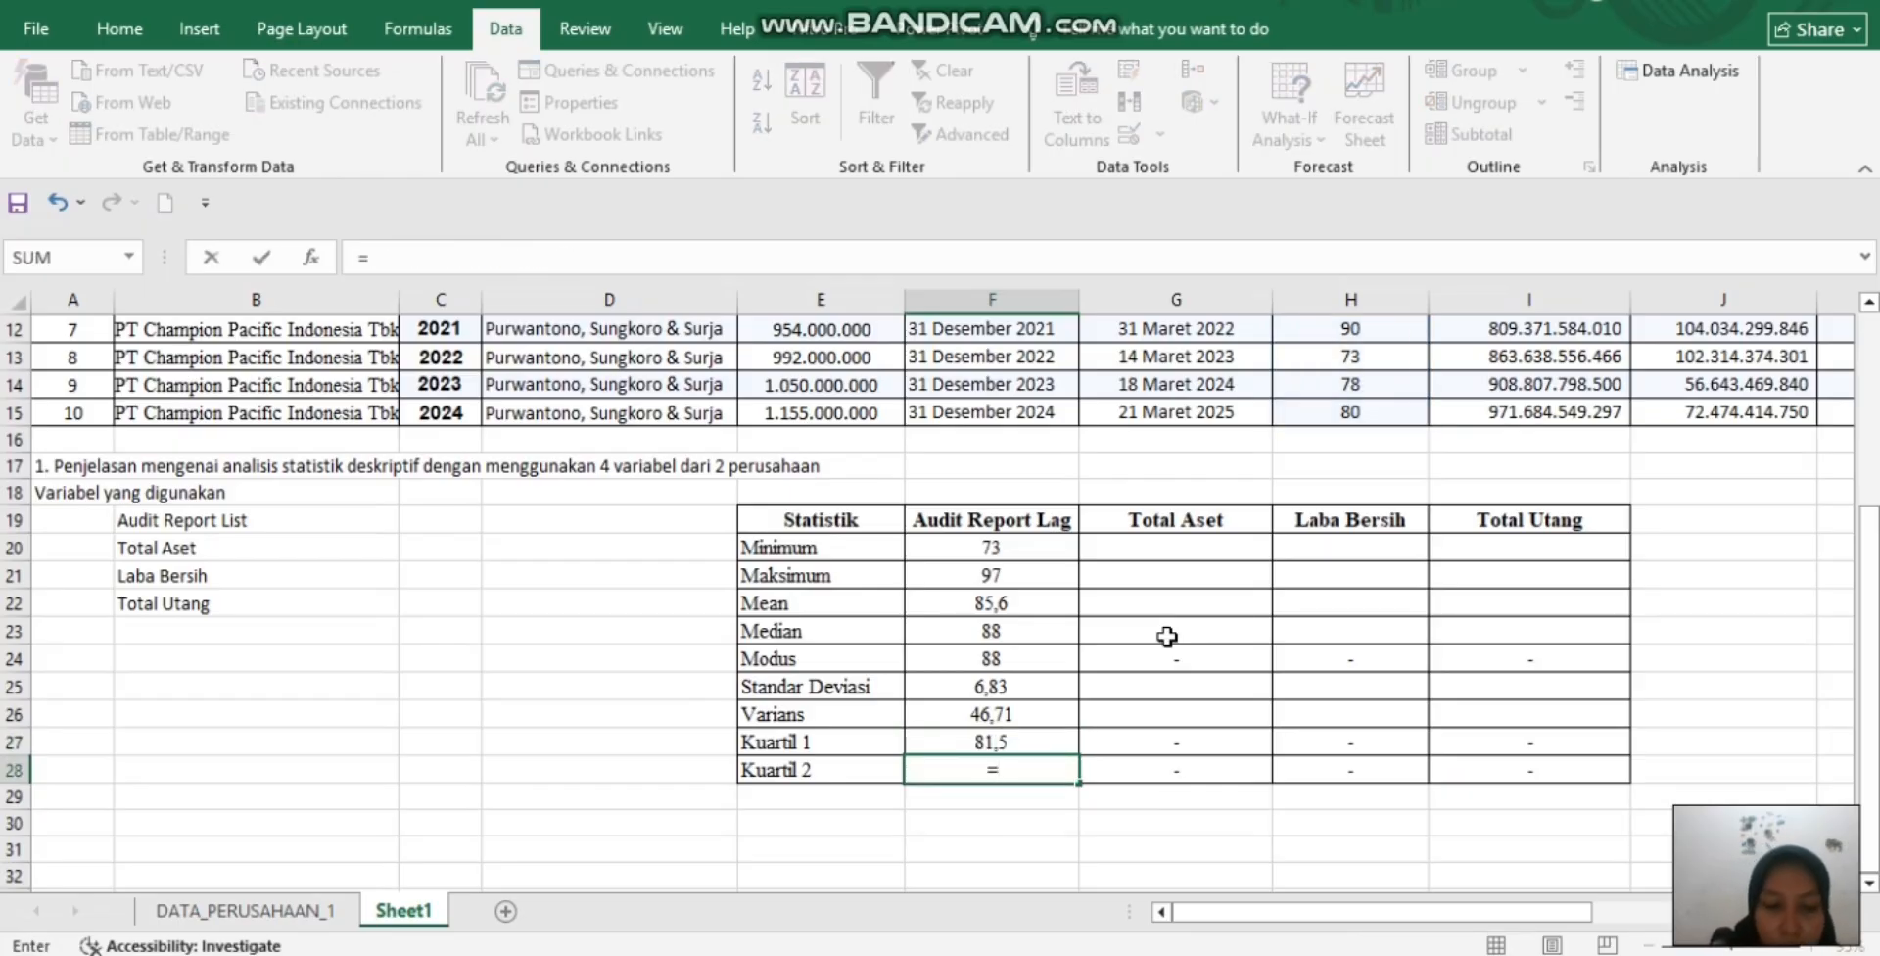
type("QUART")
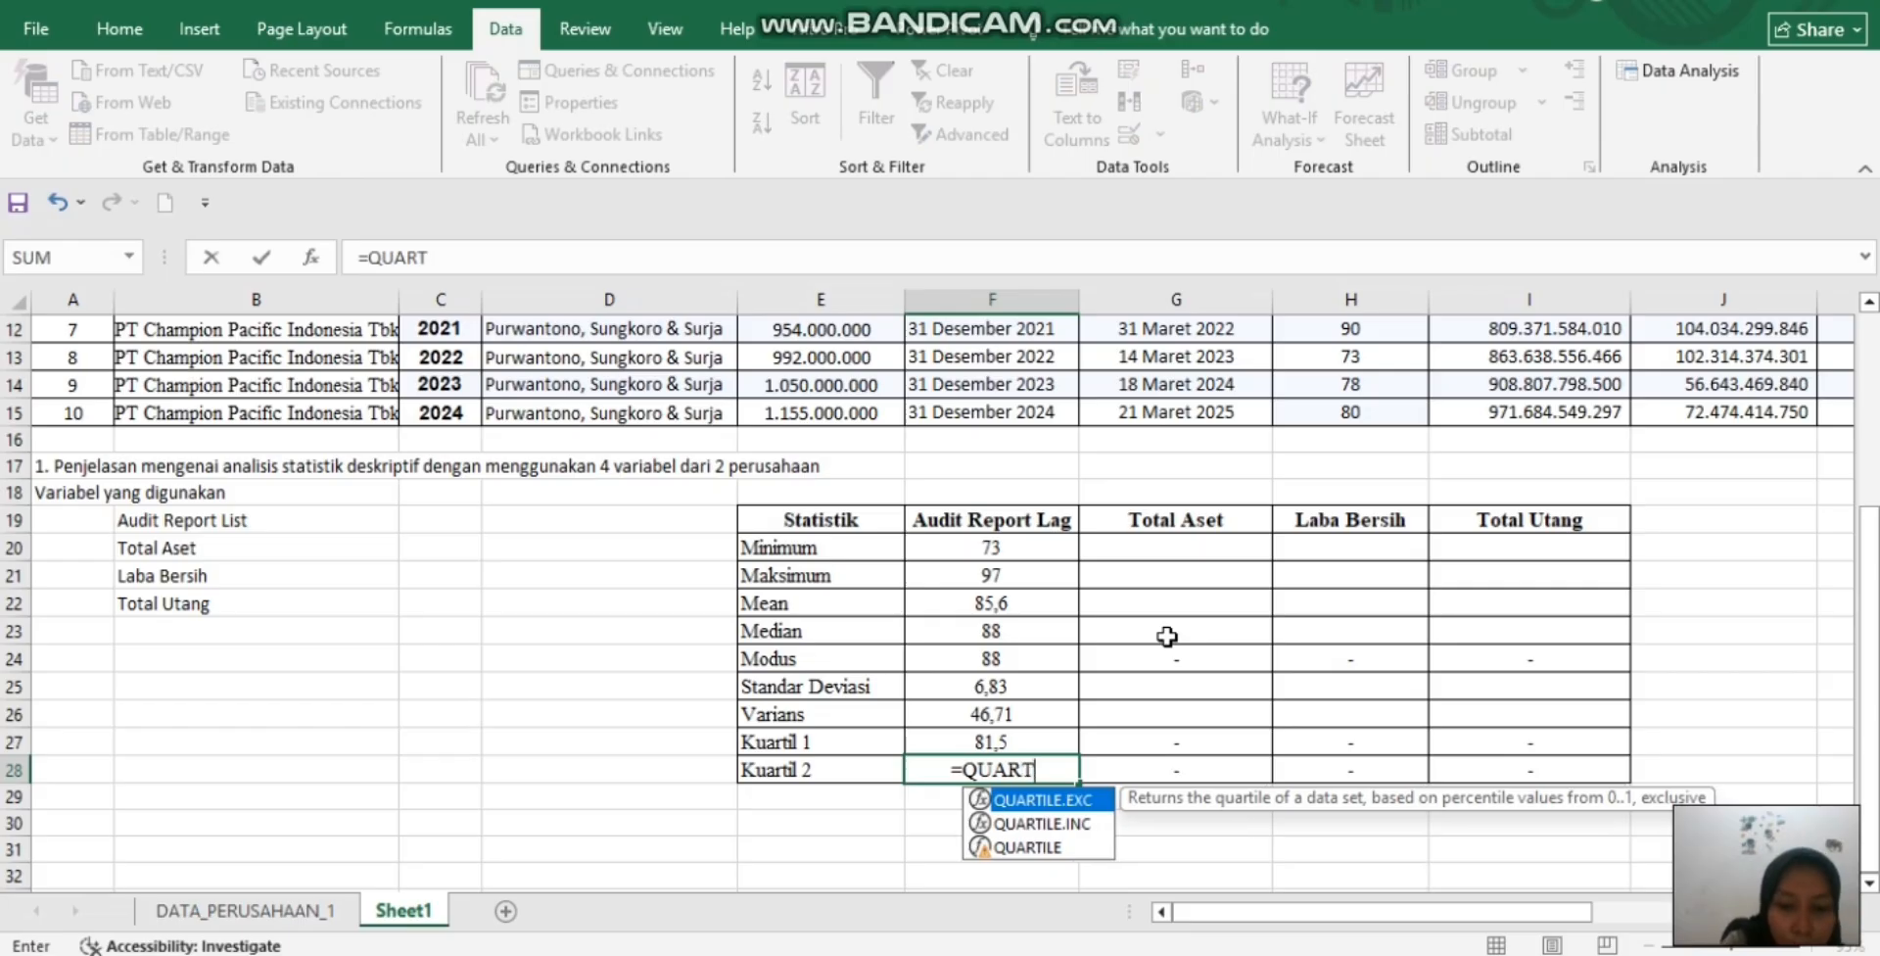
type("ILE.I")
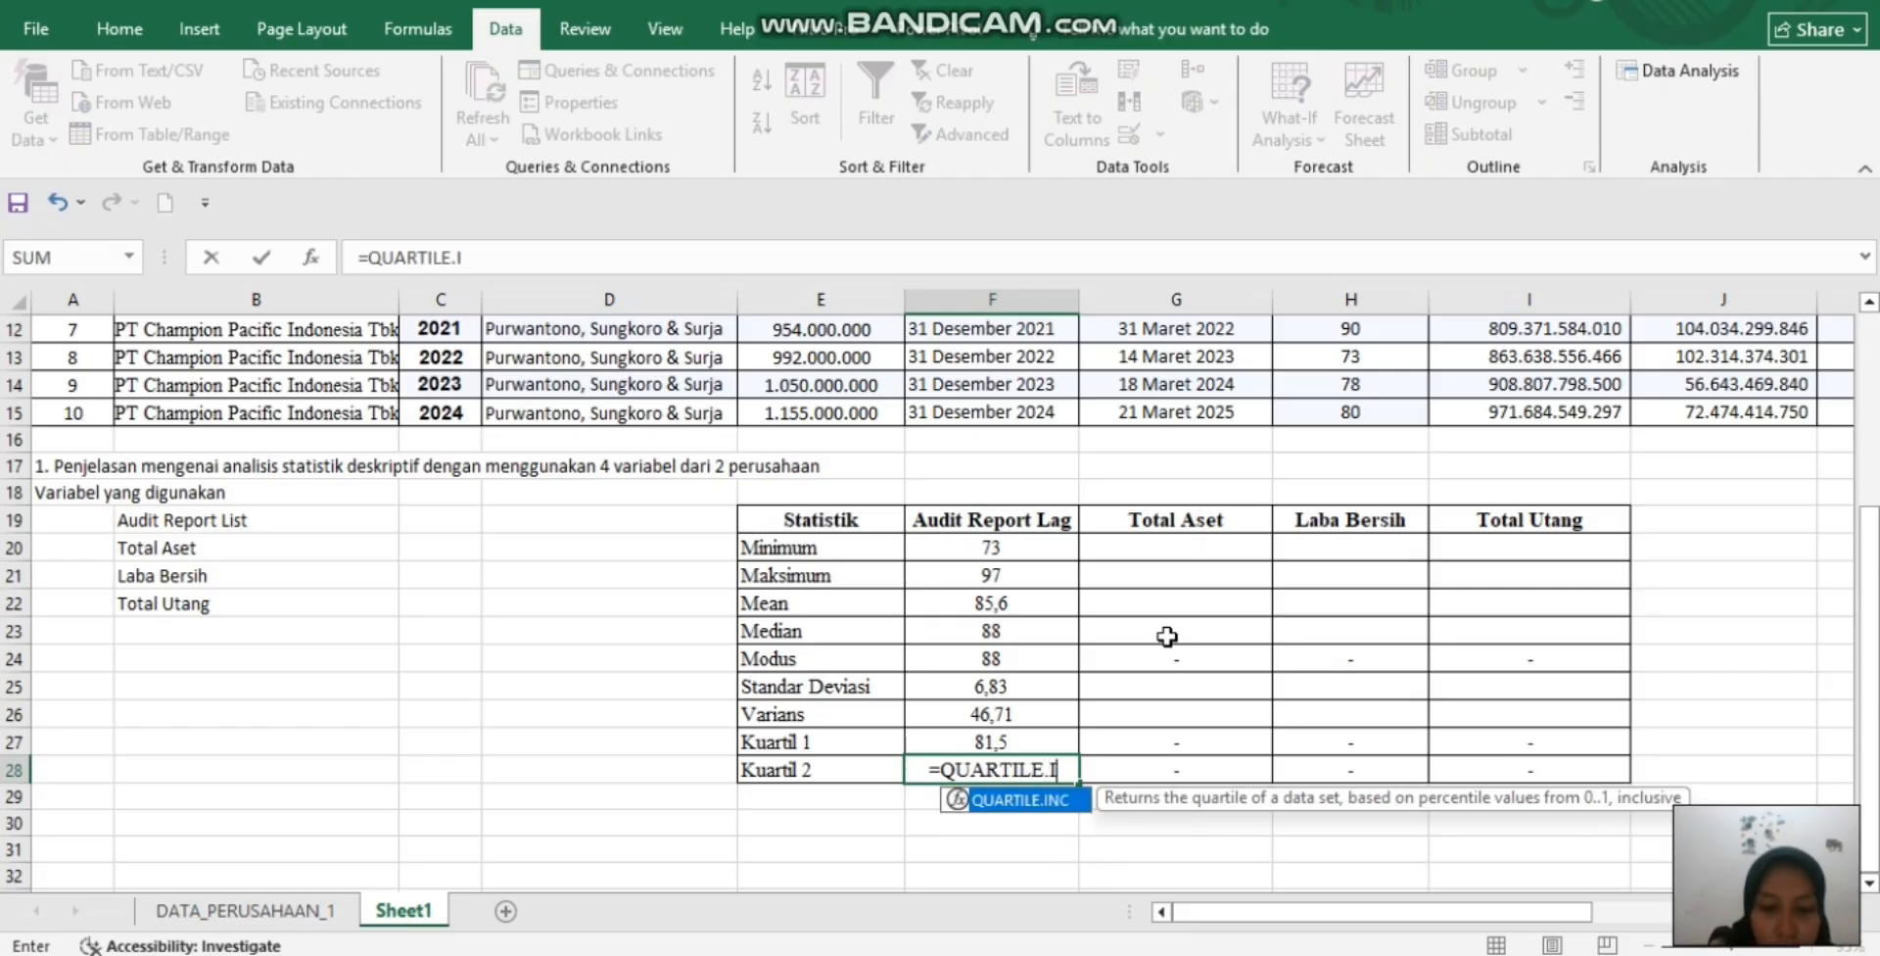
type("NC(")
scroll(1163, 636, "up", 4)
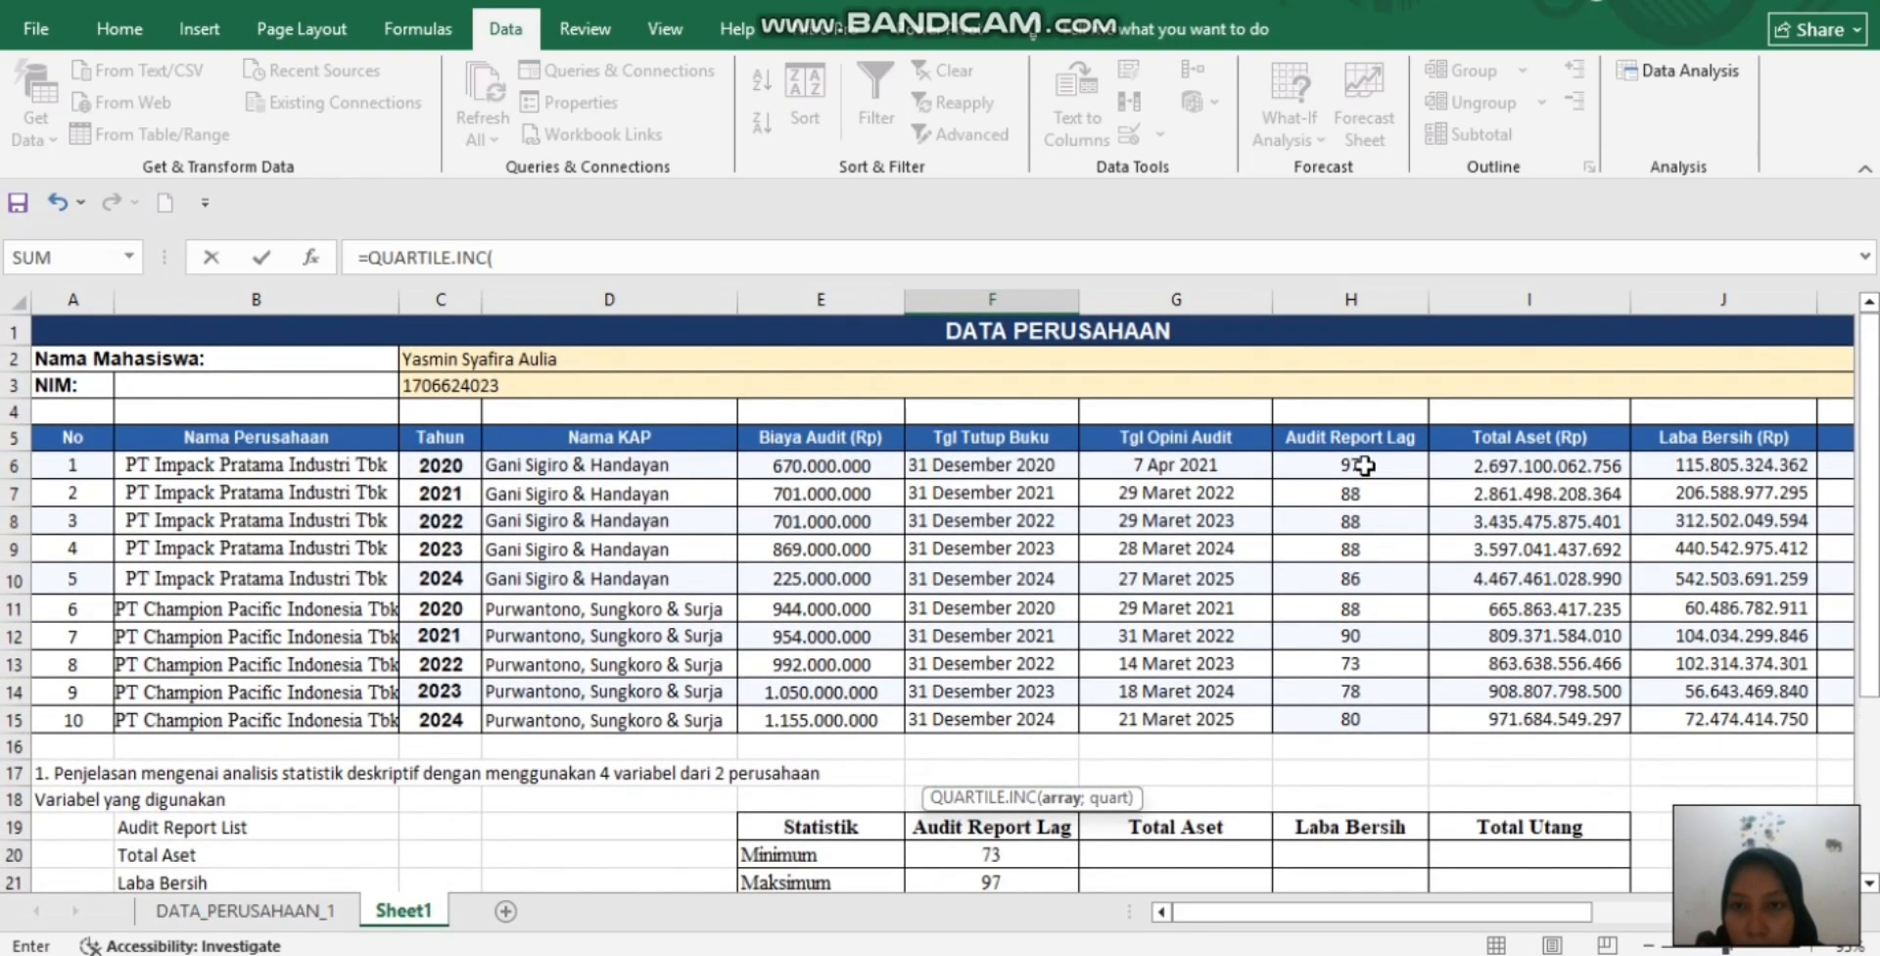
left_click_drag(1364, 466, 1367, 710)
type(";")
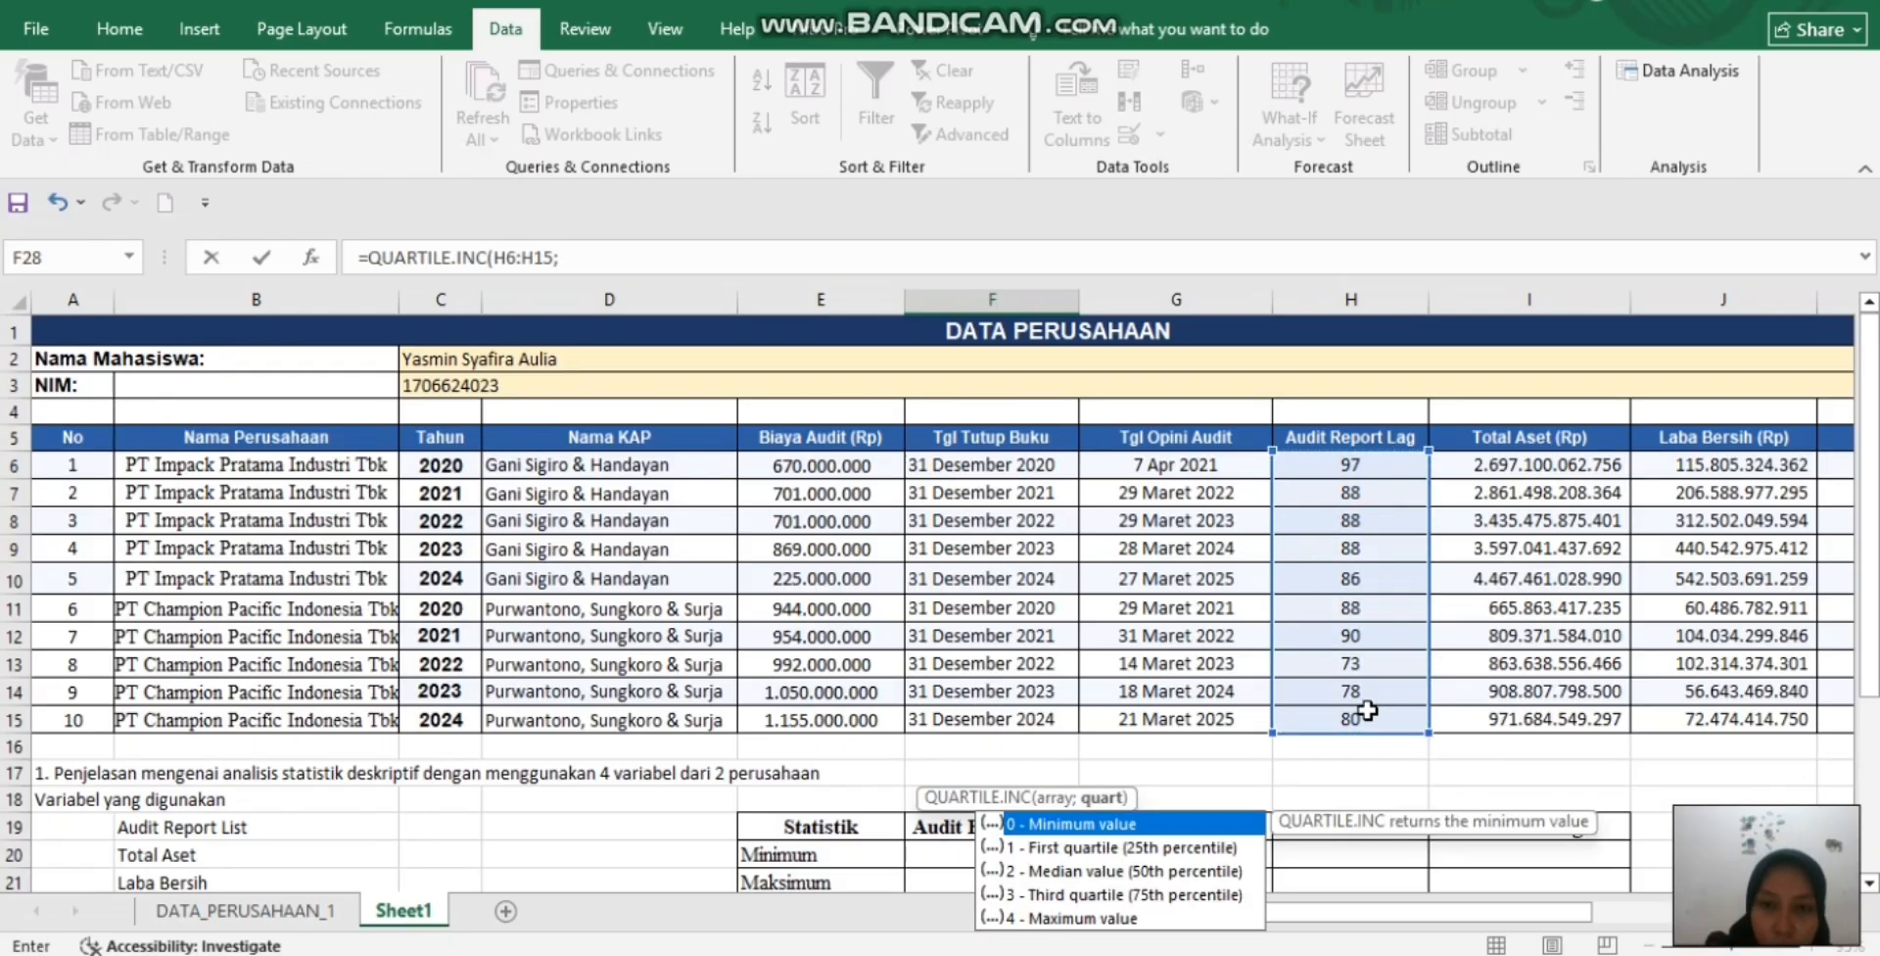
type("2")
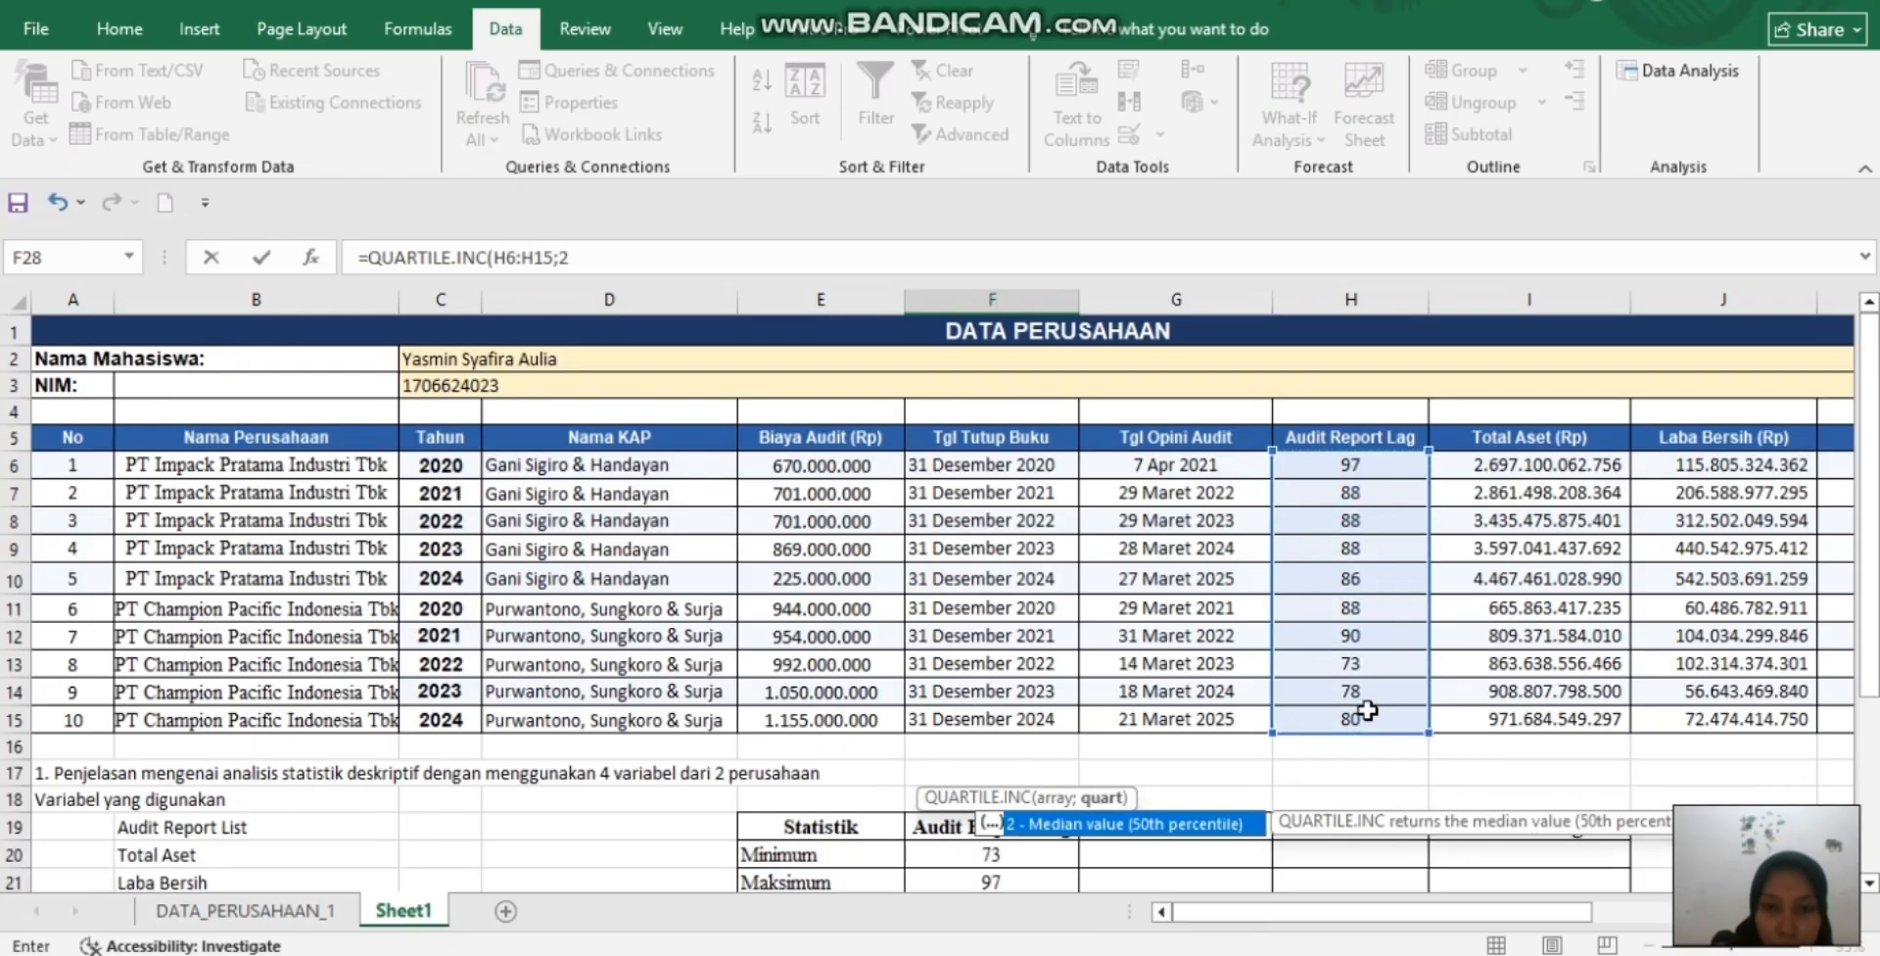
scroll(1473, 604, "down", 3)
scroll(1472, 604, "down", 1)
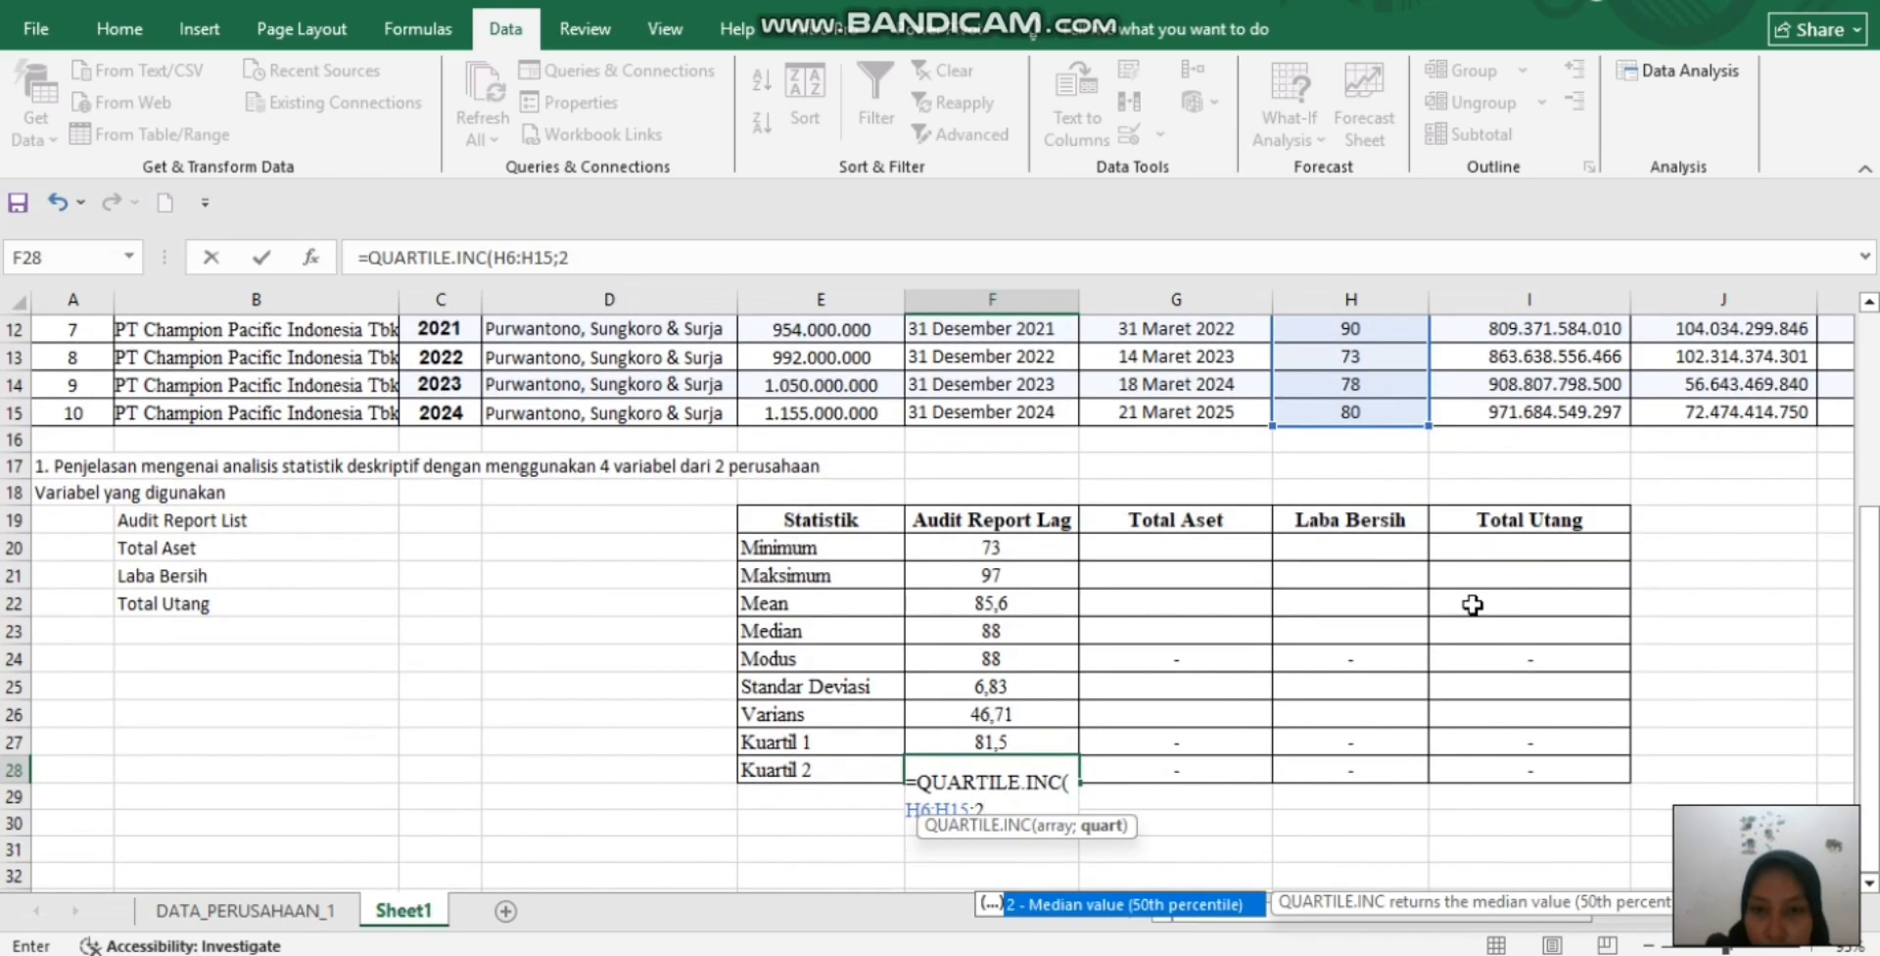
key("Return")
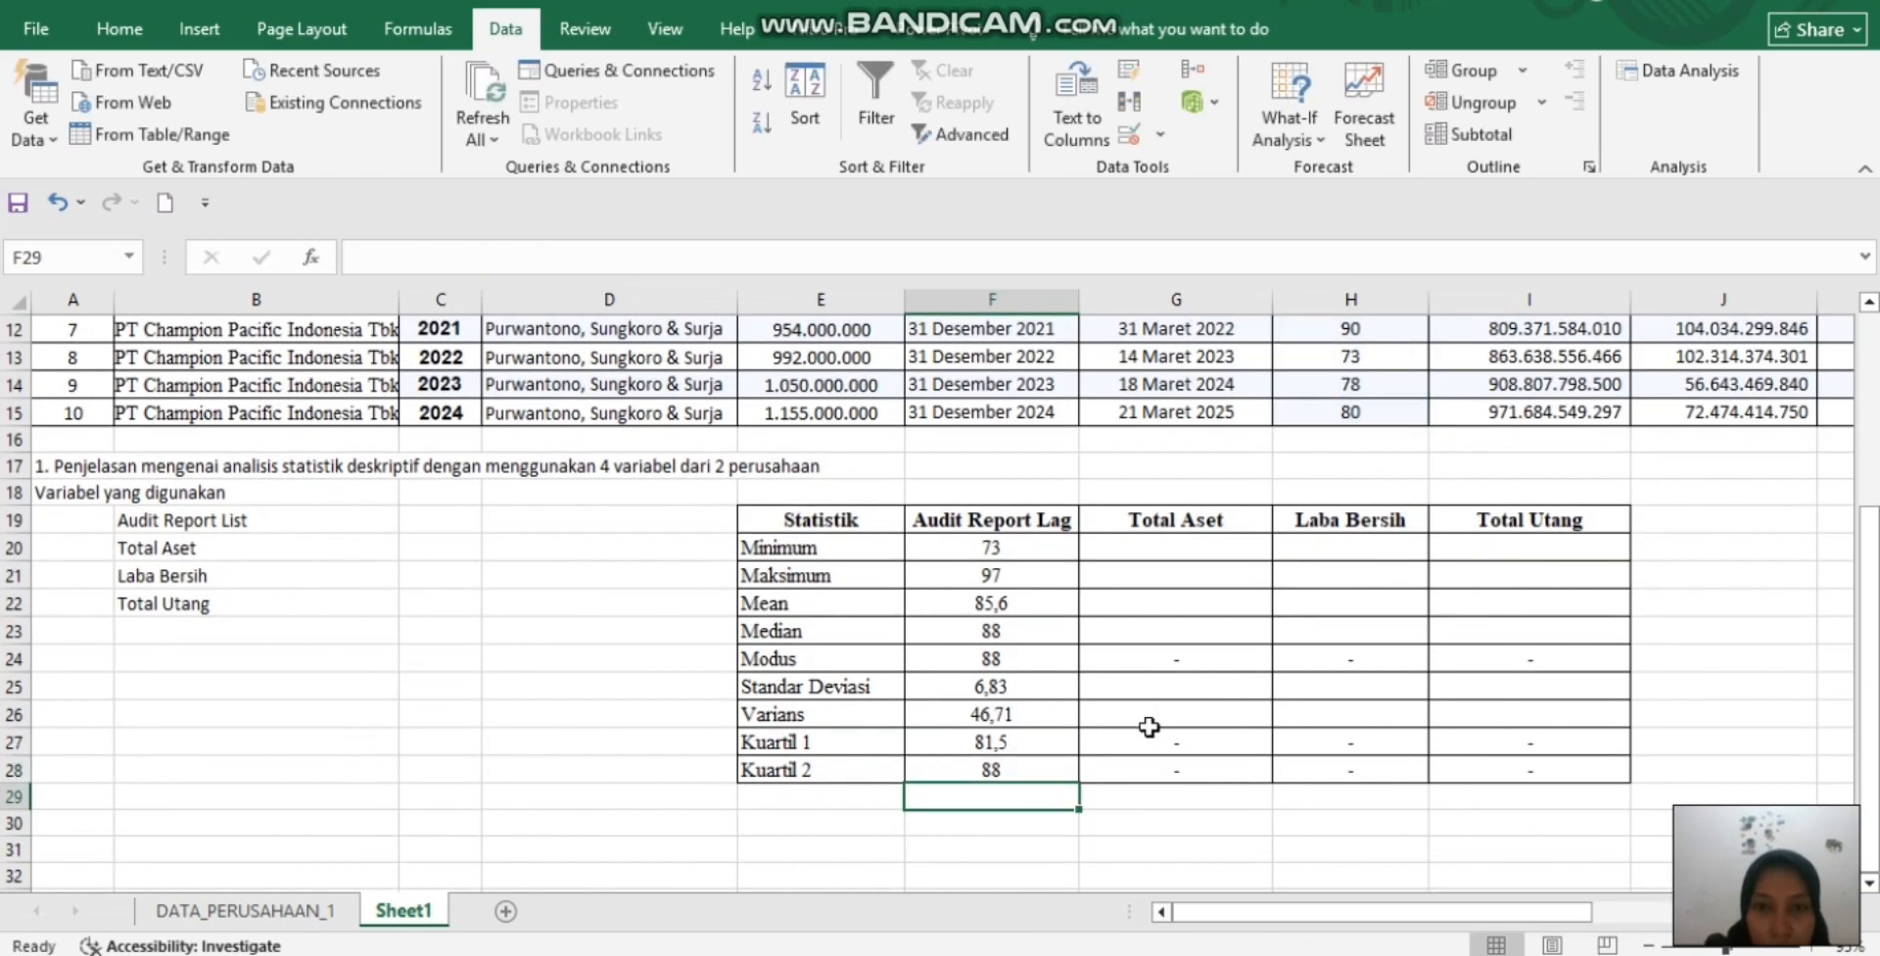
Calculate the minimum Total Aset in cell G20 using MIN over I6:I15
left_click(1168, 545)
scroll(1168, 545, "right", 1)
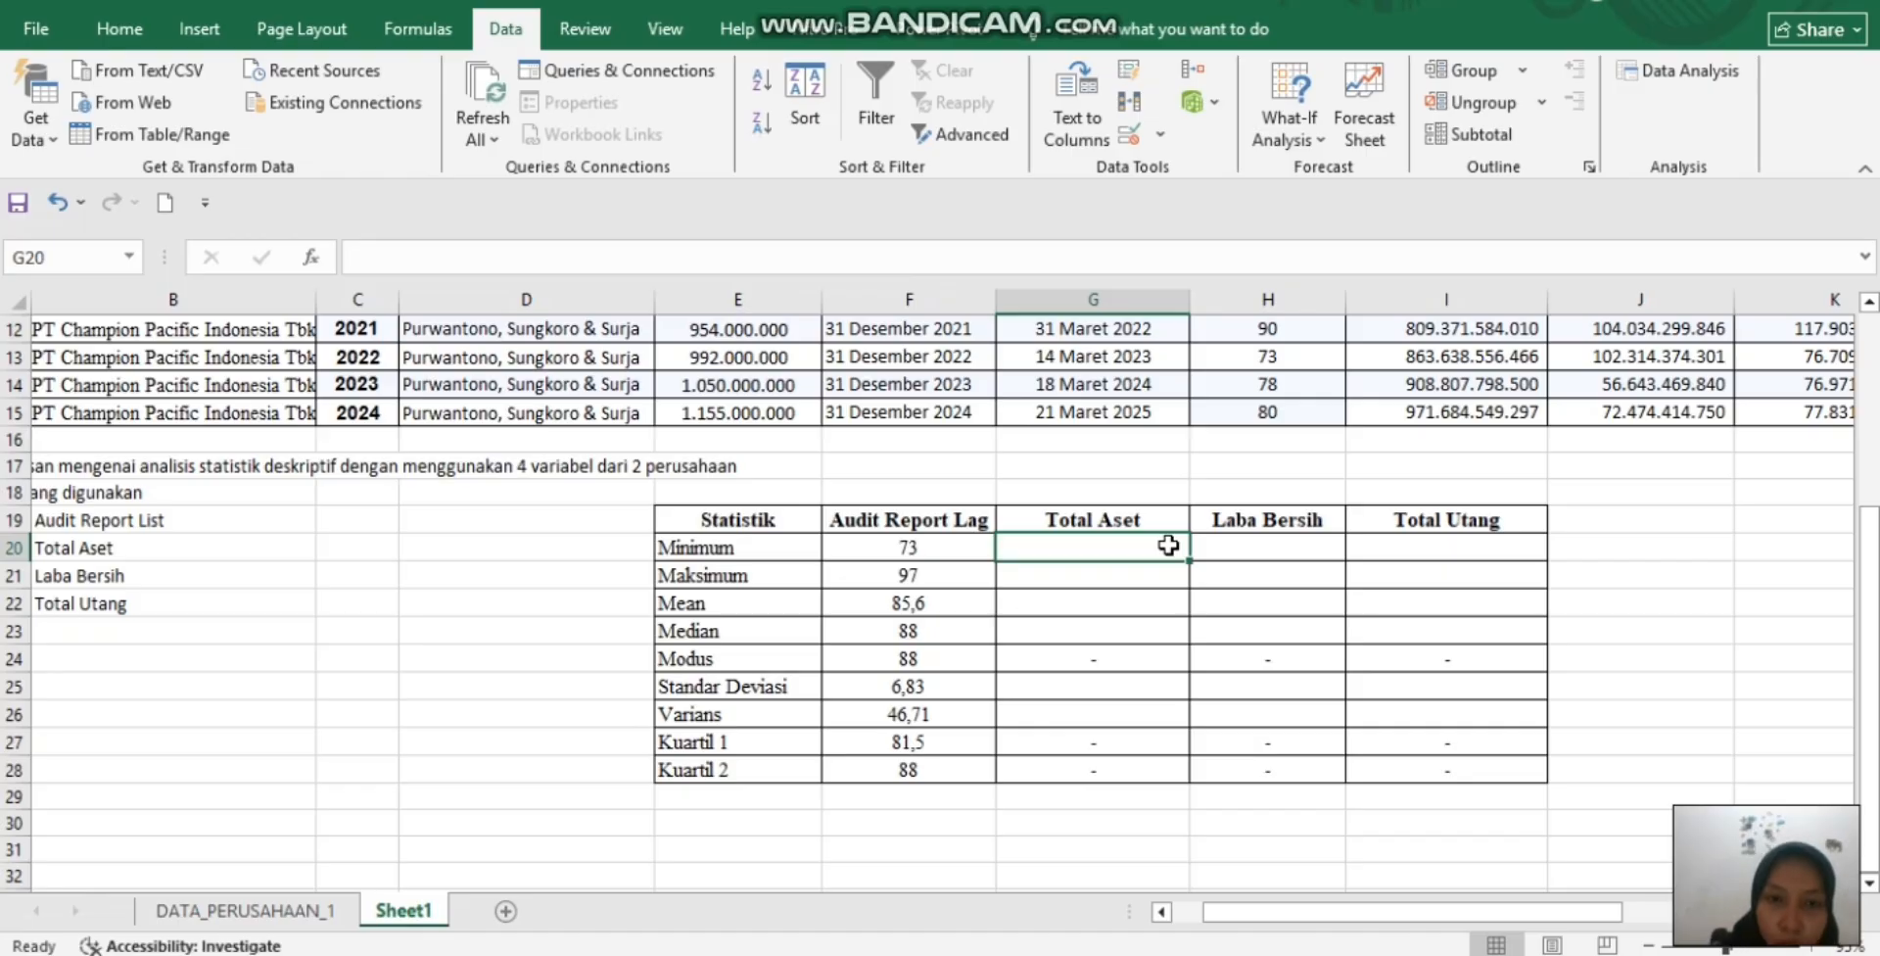
type("=M")
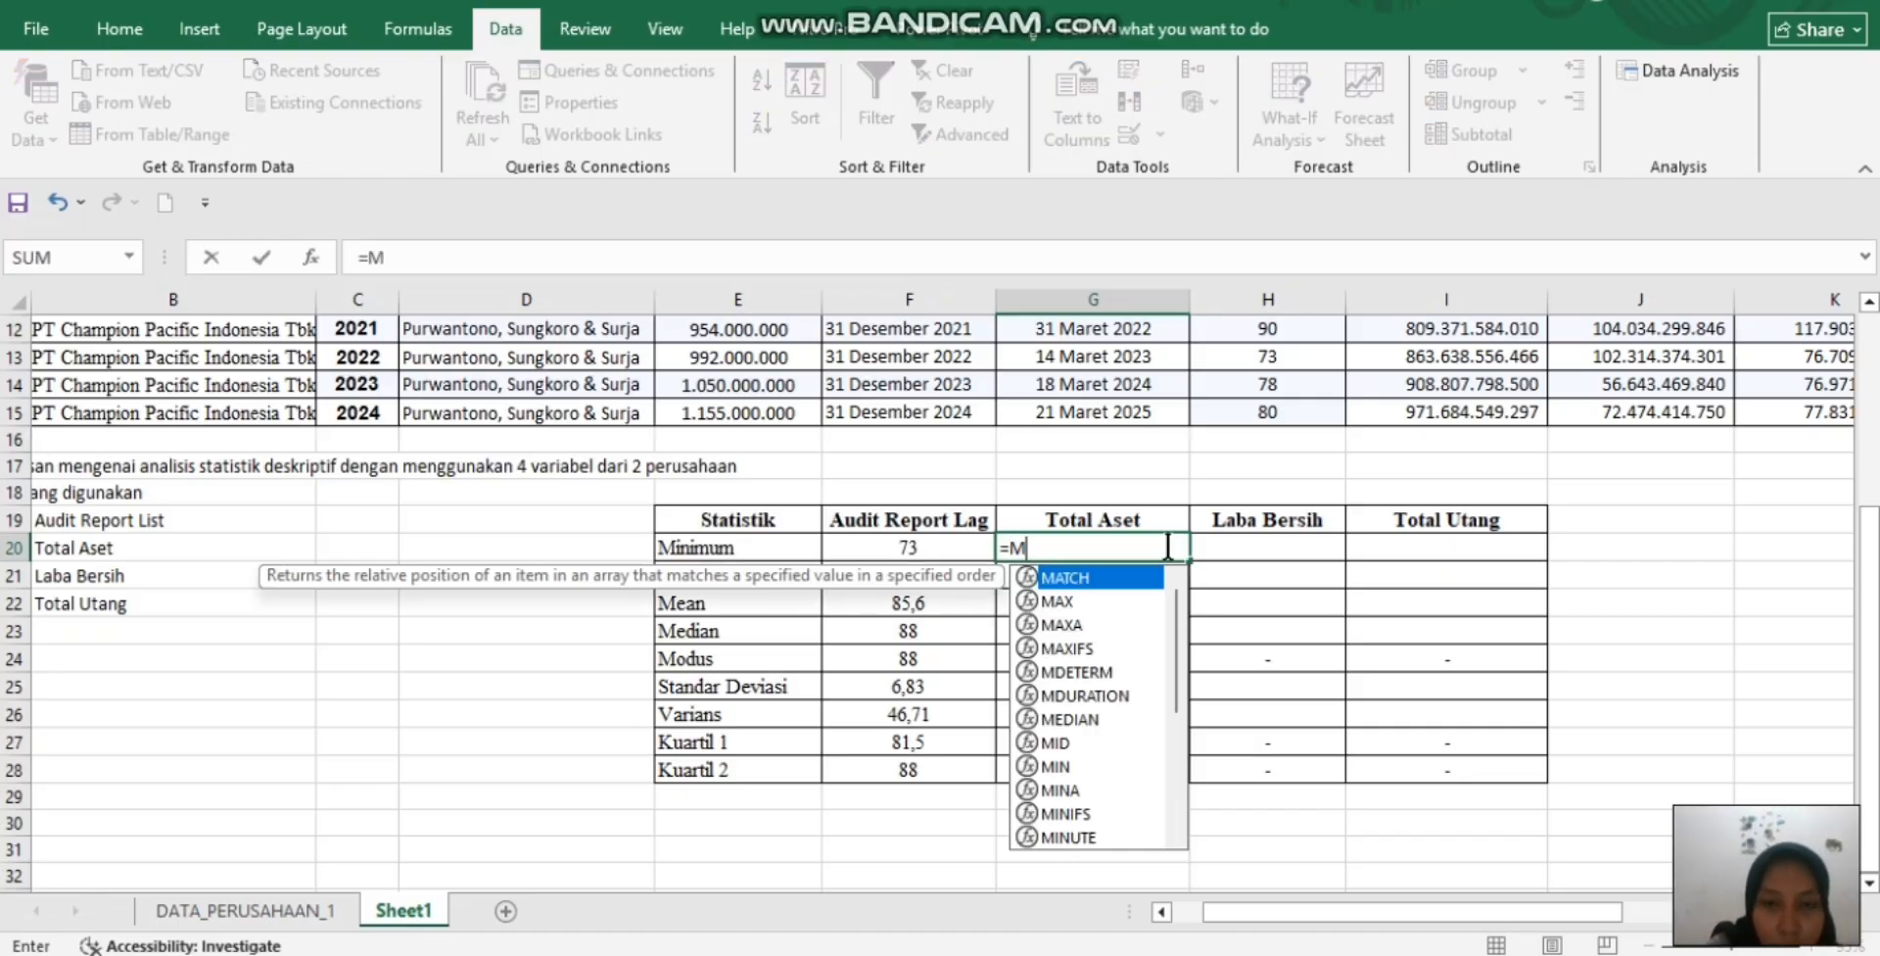
type("IN(")
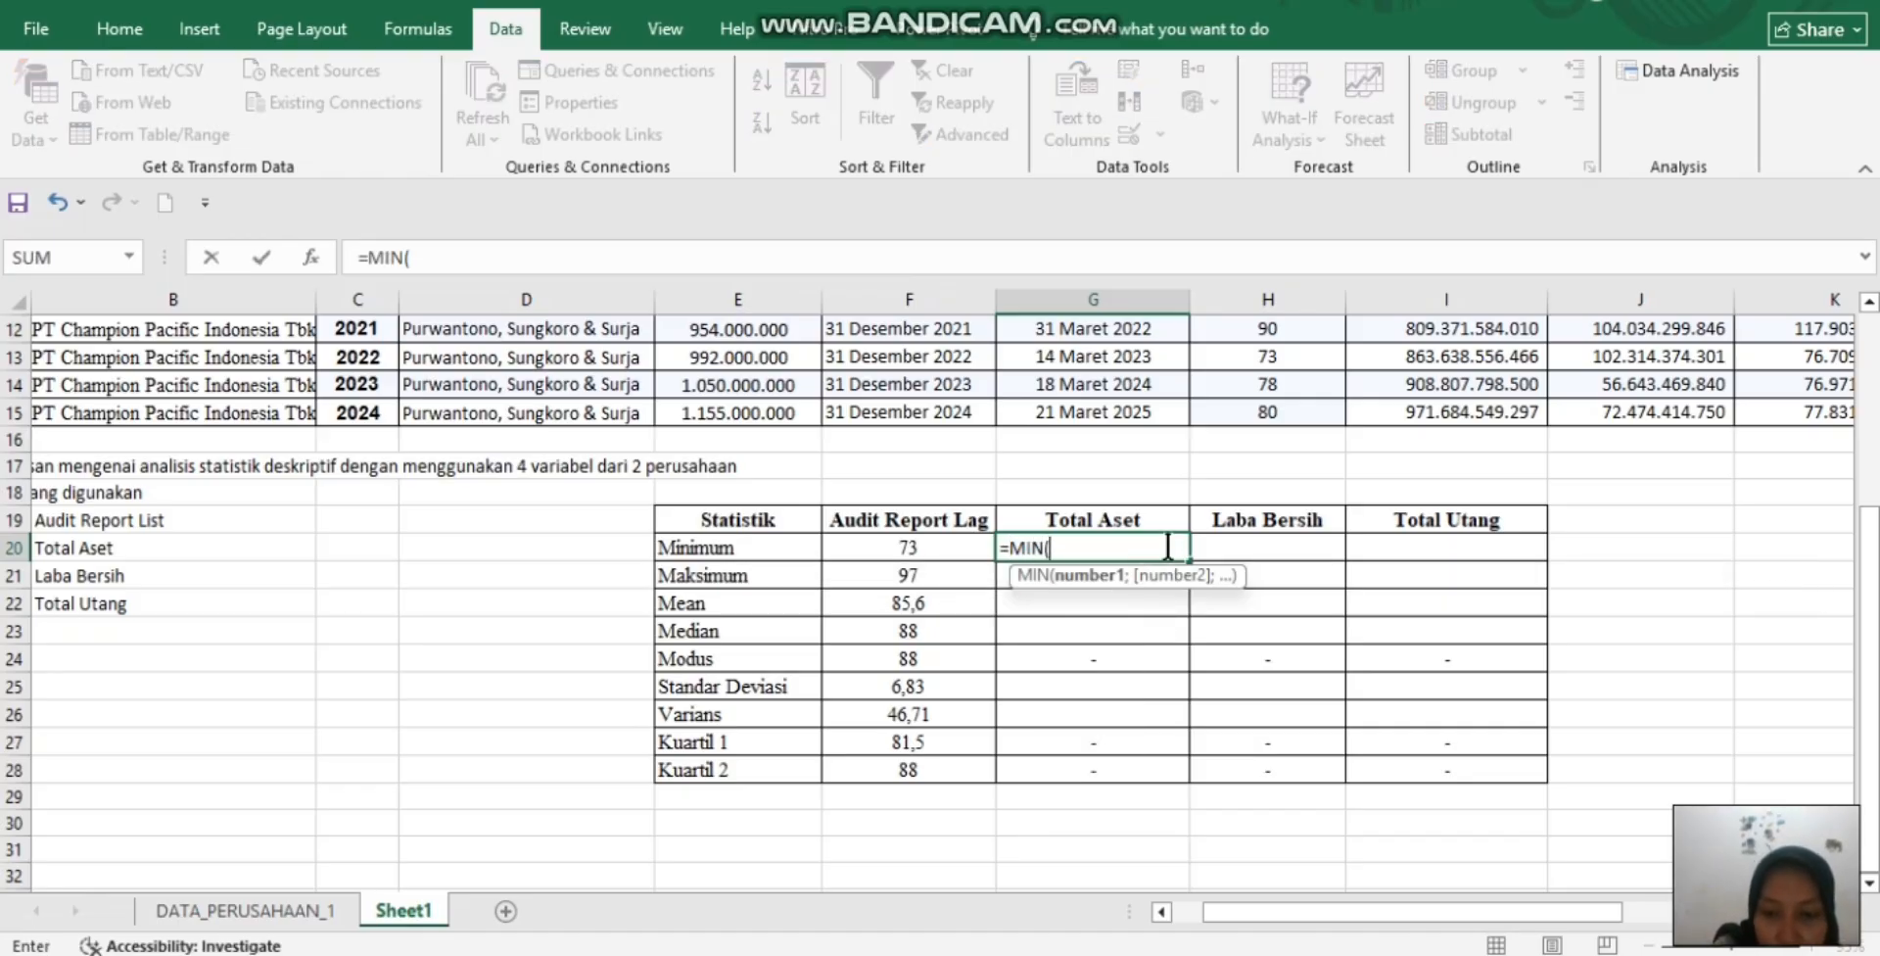
scroll(1167, 545, "up", 4)
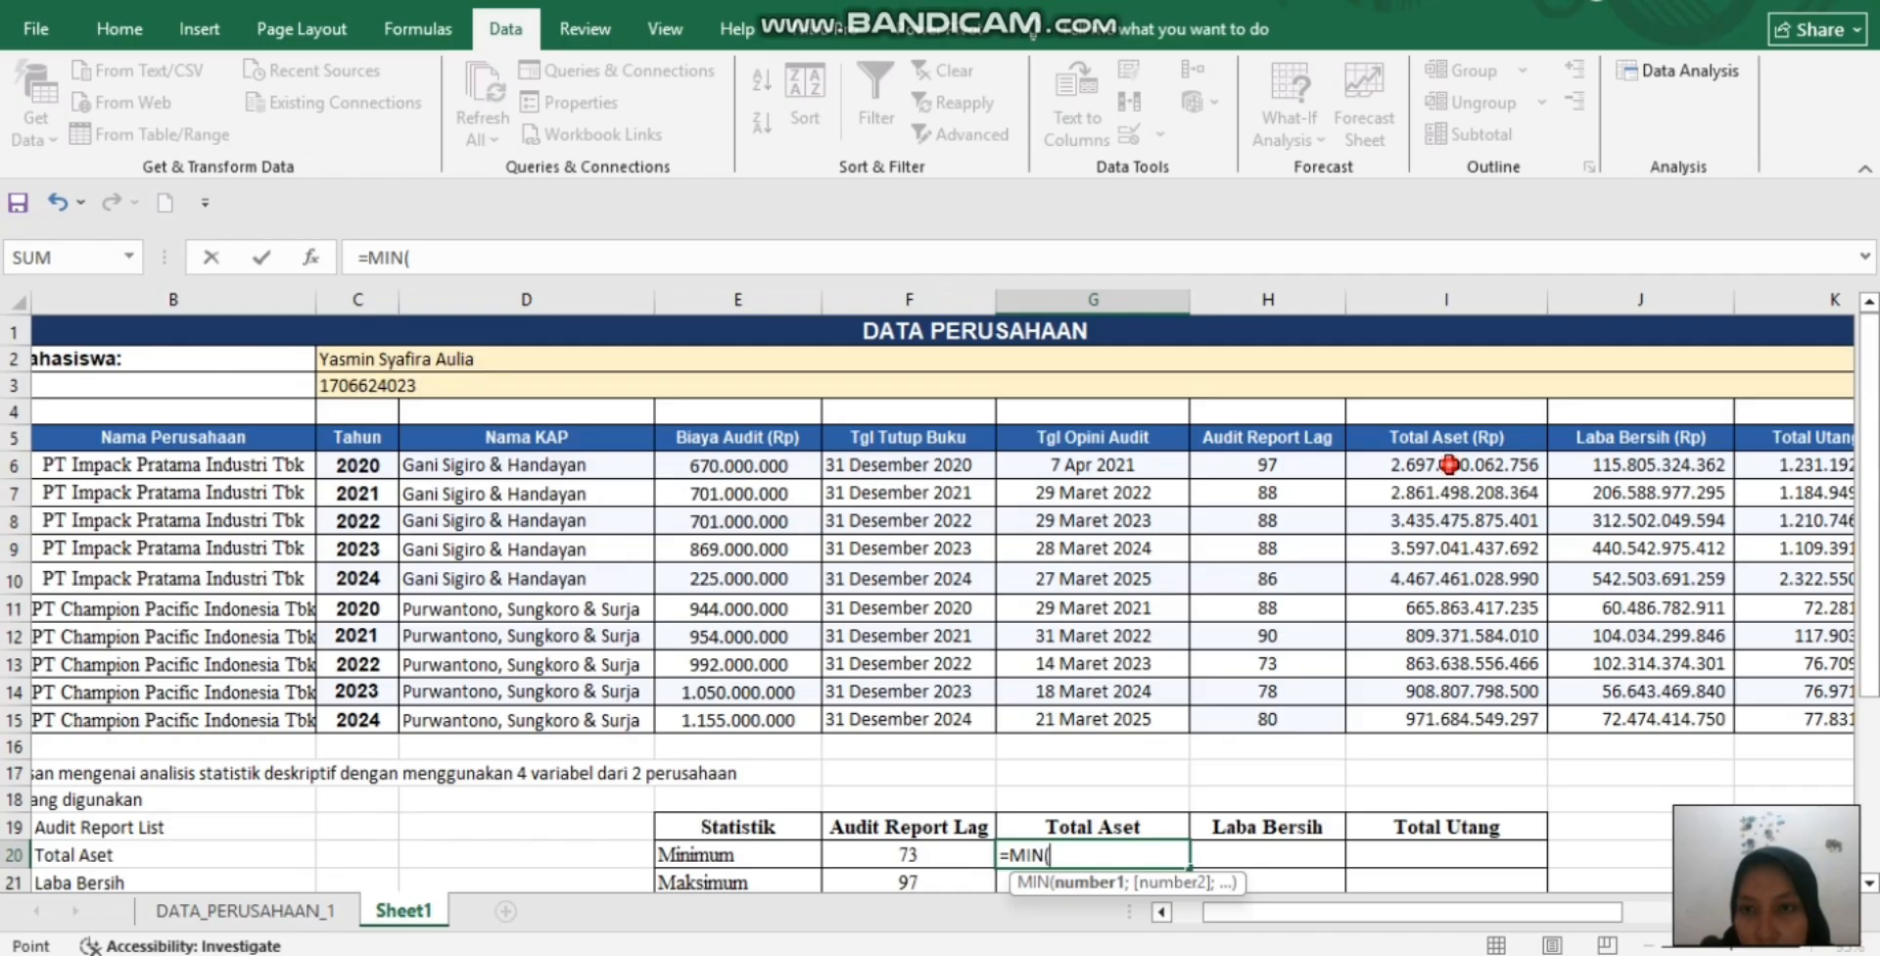
left_click_drag(1449, 464, 1466, 717)
key("Return")
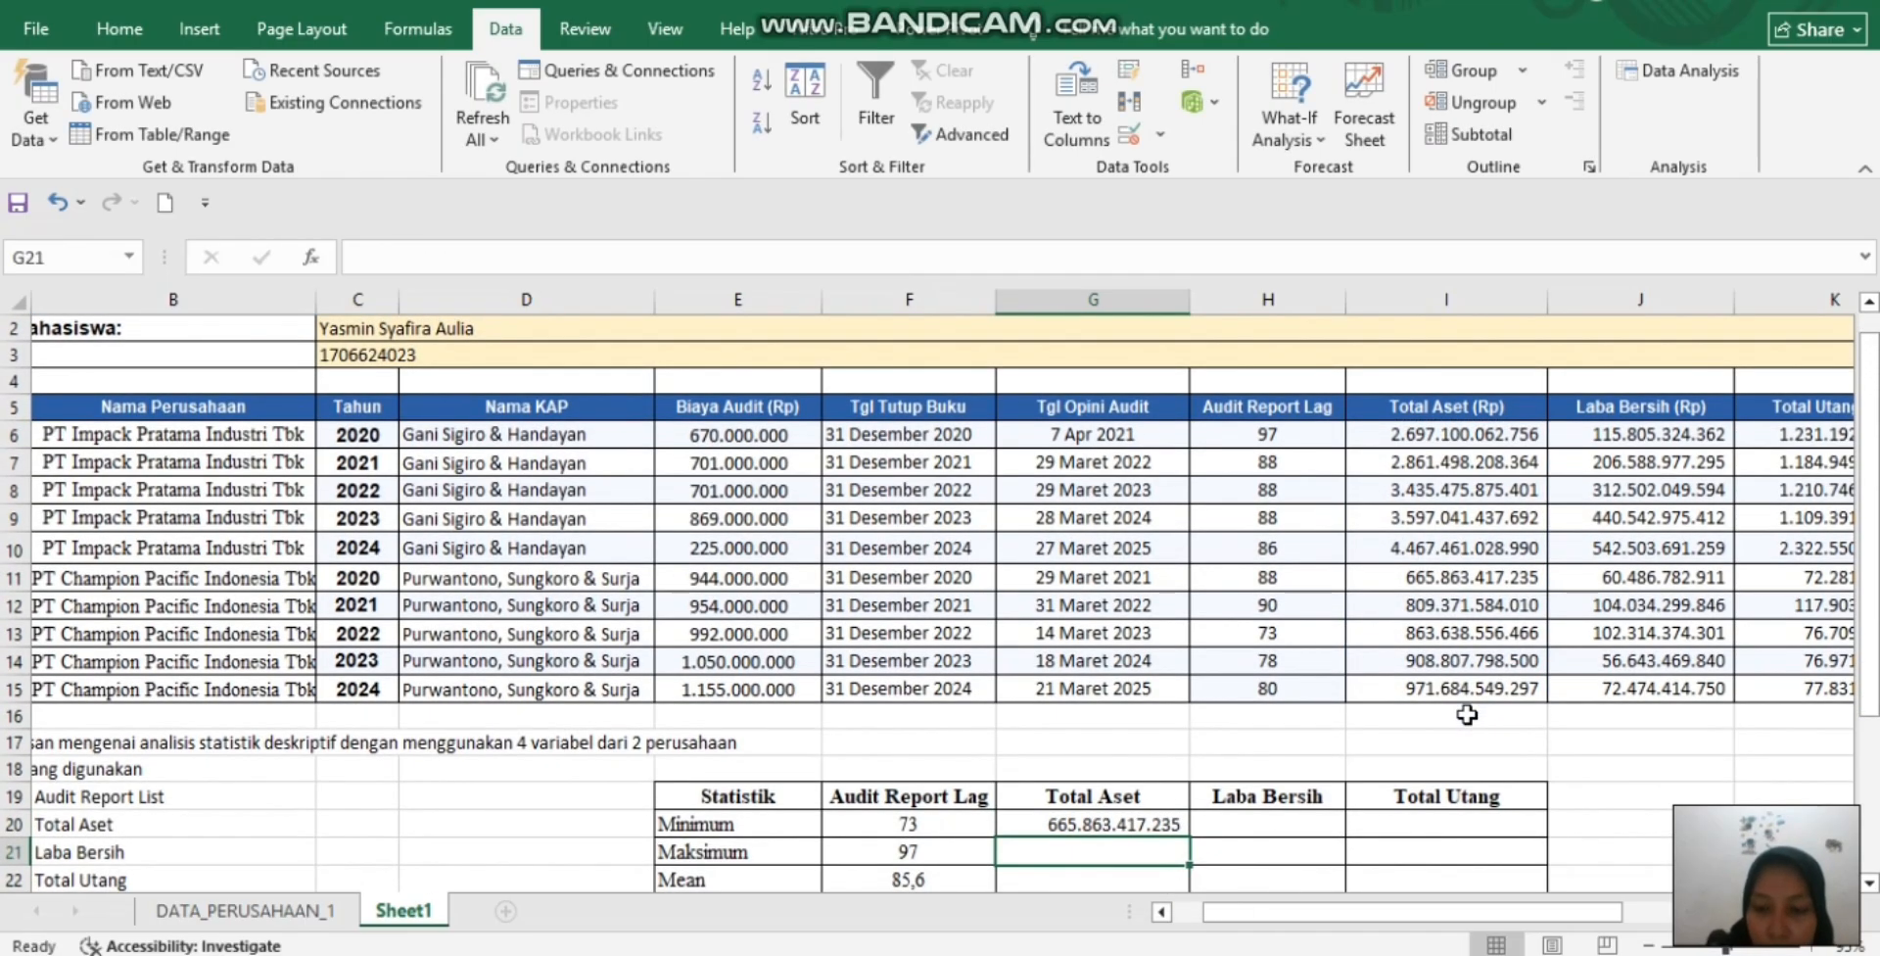
type("=MA")
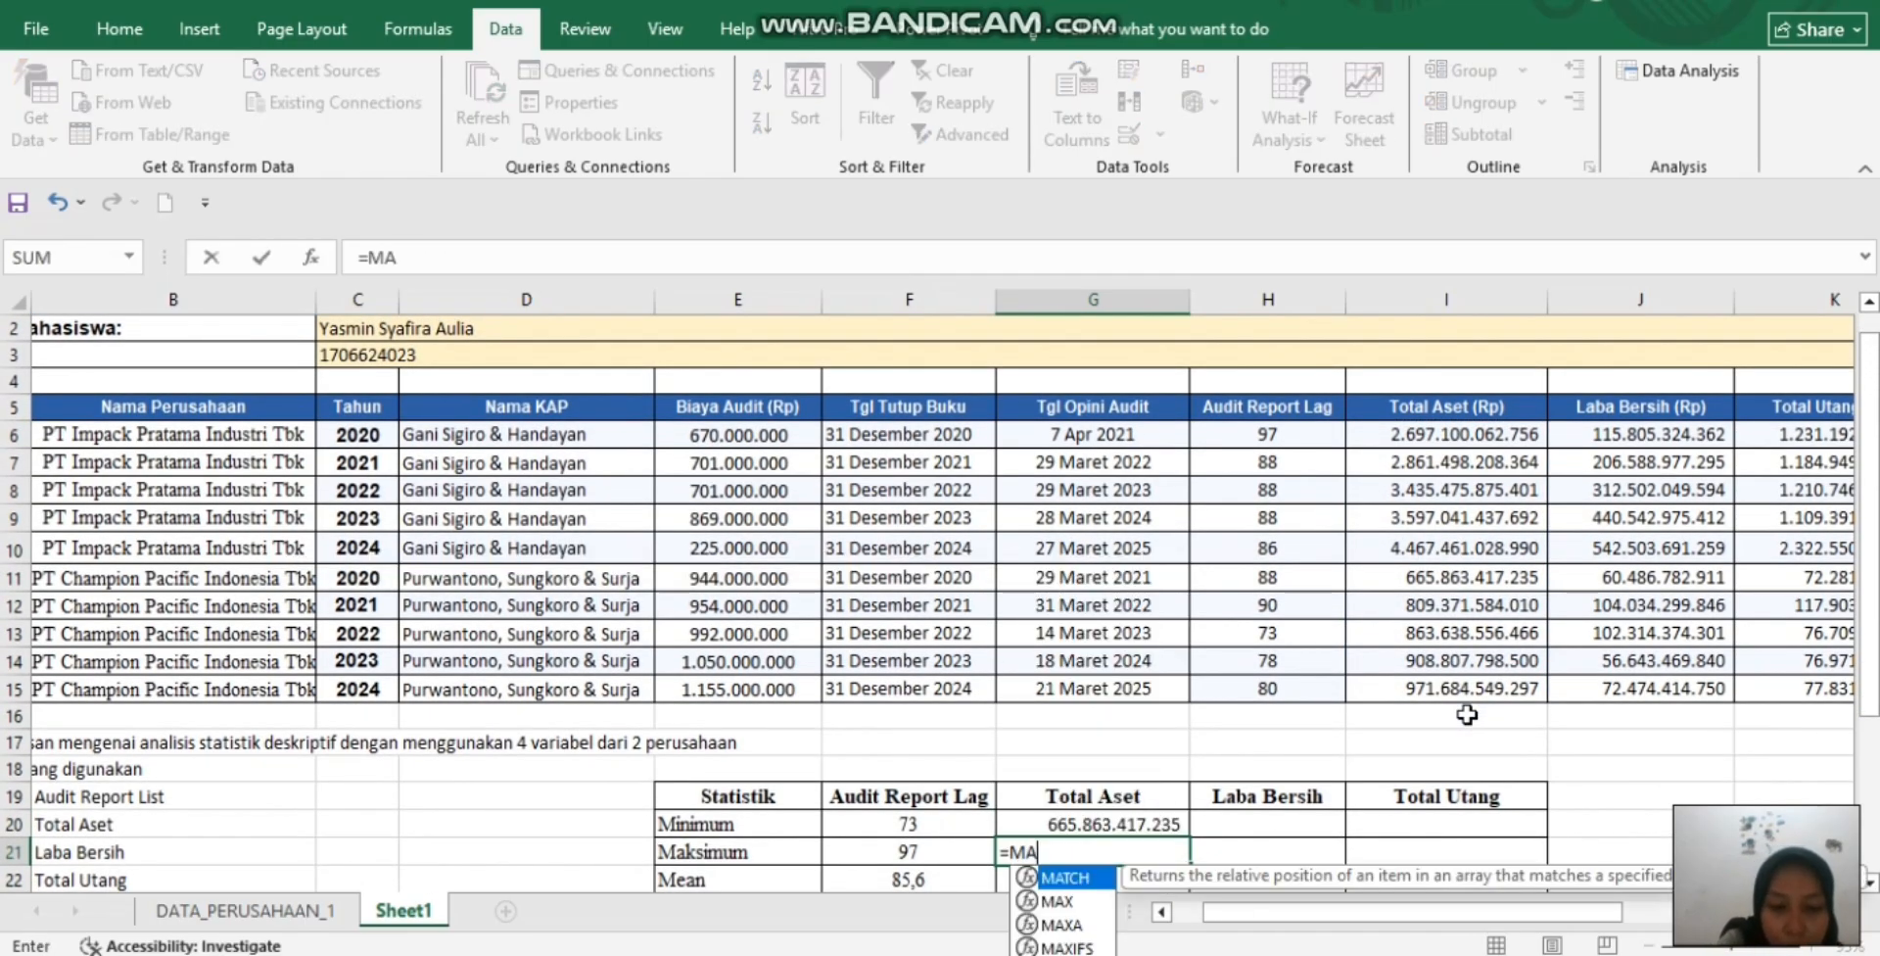
type("C")
key("Home")
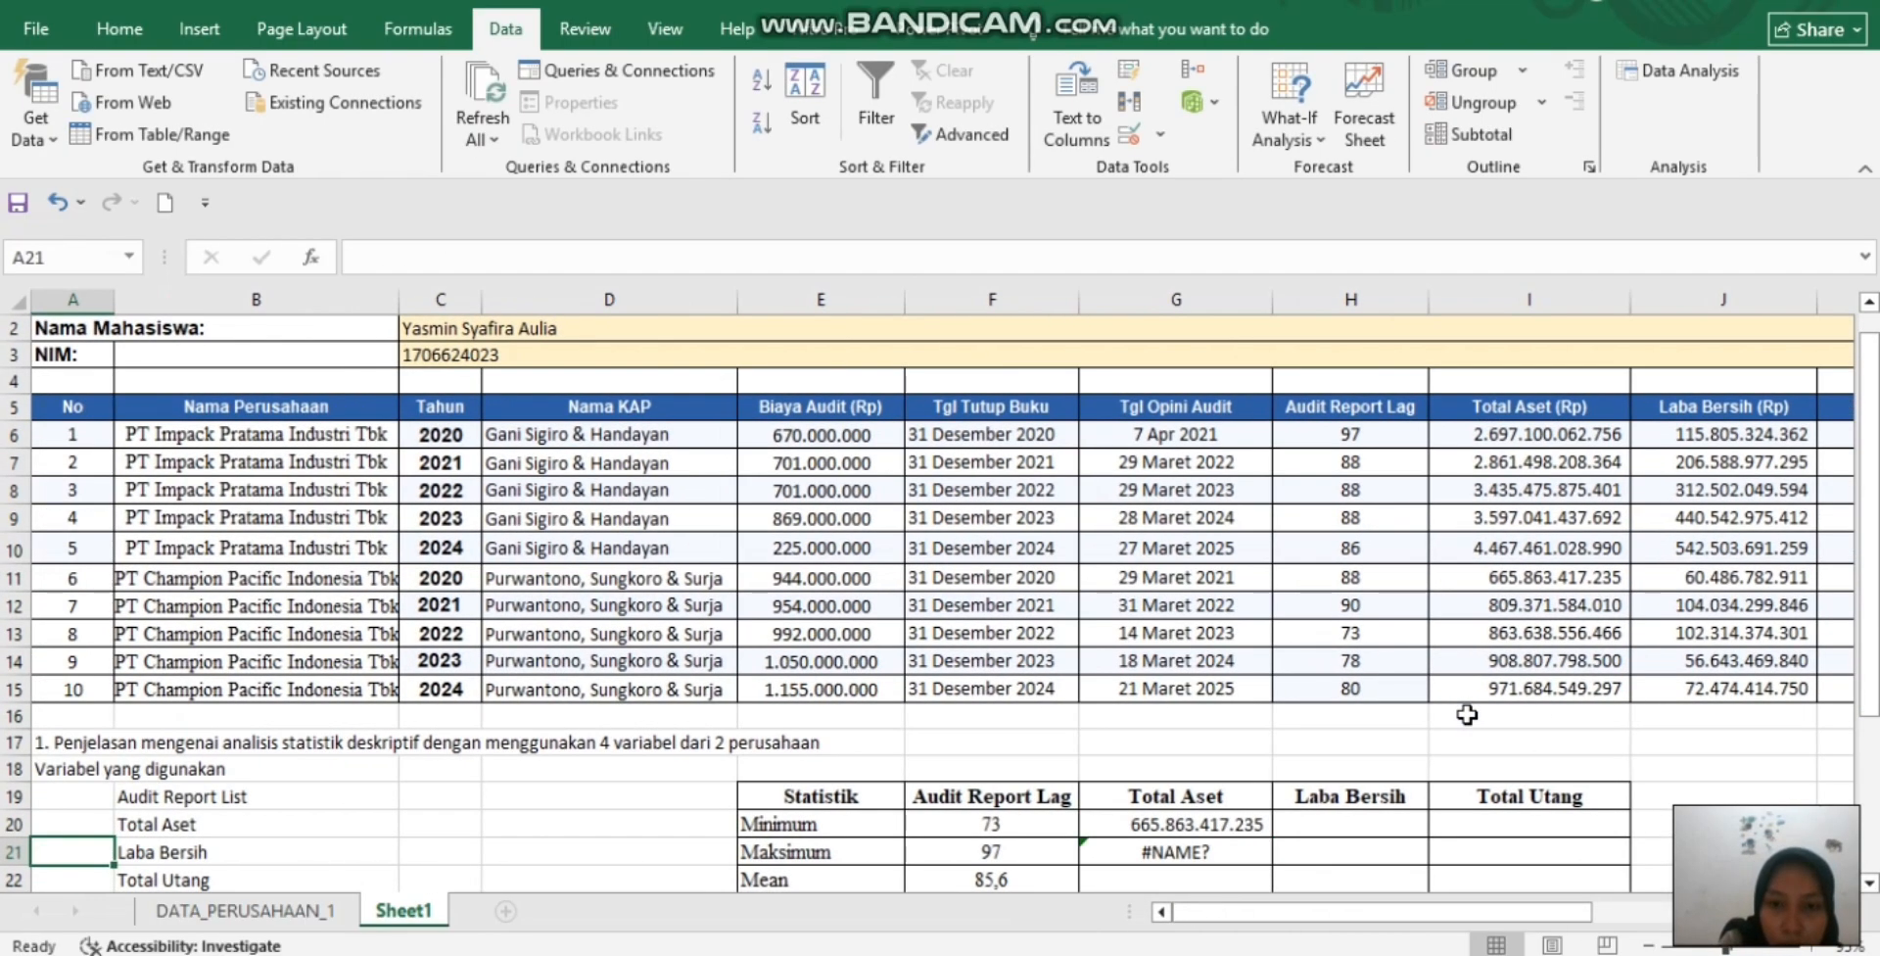
Calculate the maximum Total Aset in cell G21 using MAX over I6:I15
left_click(1171, 859)
type("=MA")
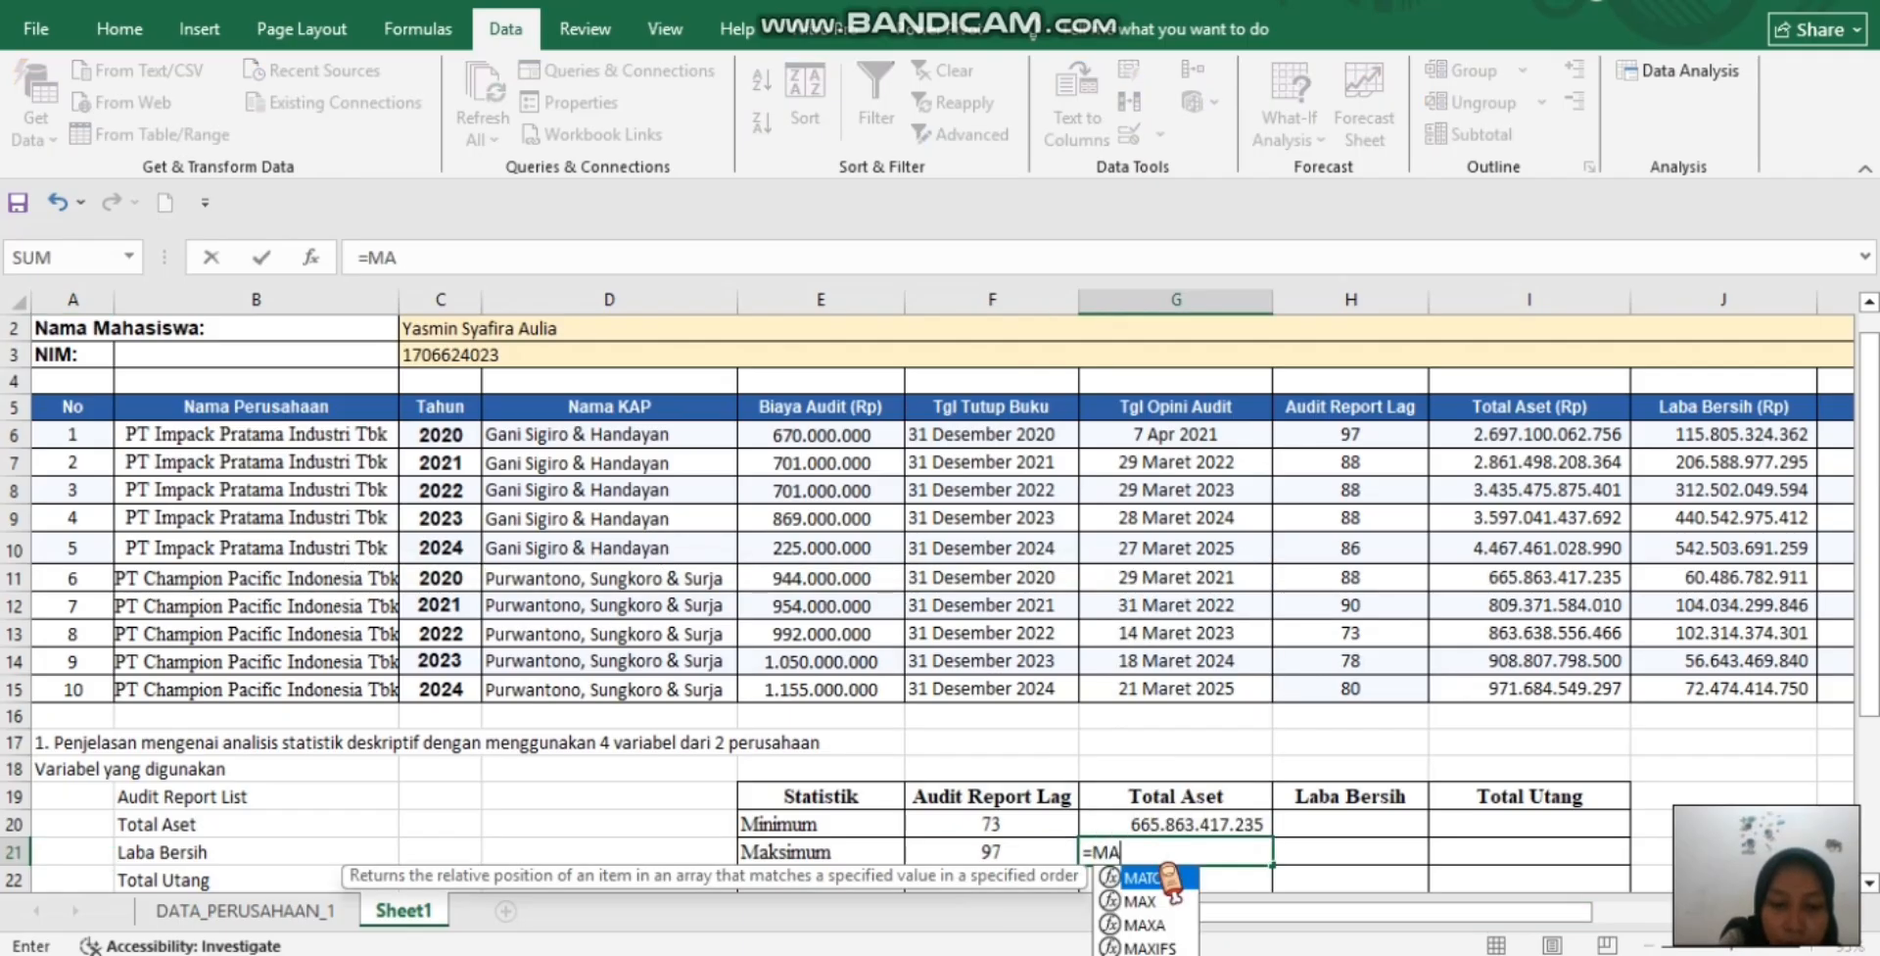
type("X(")
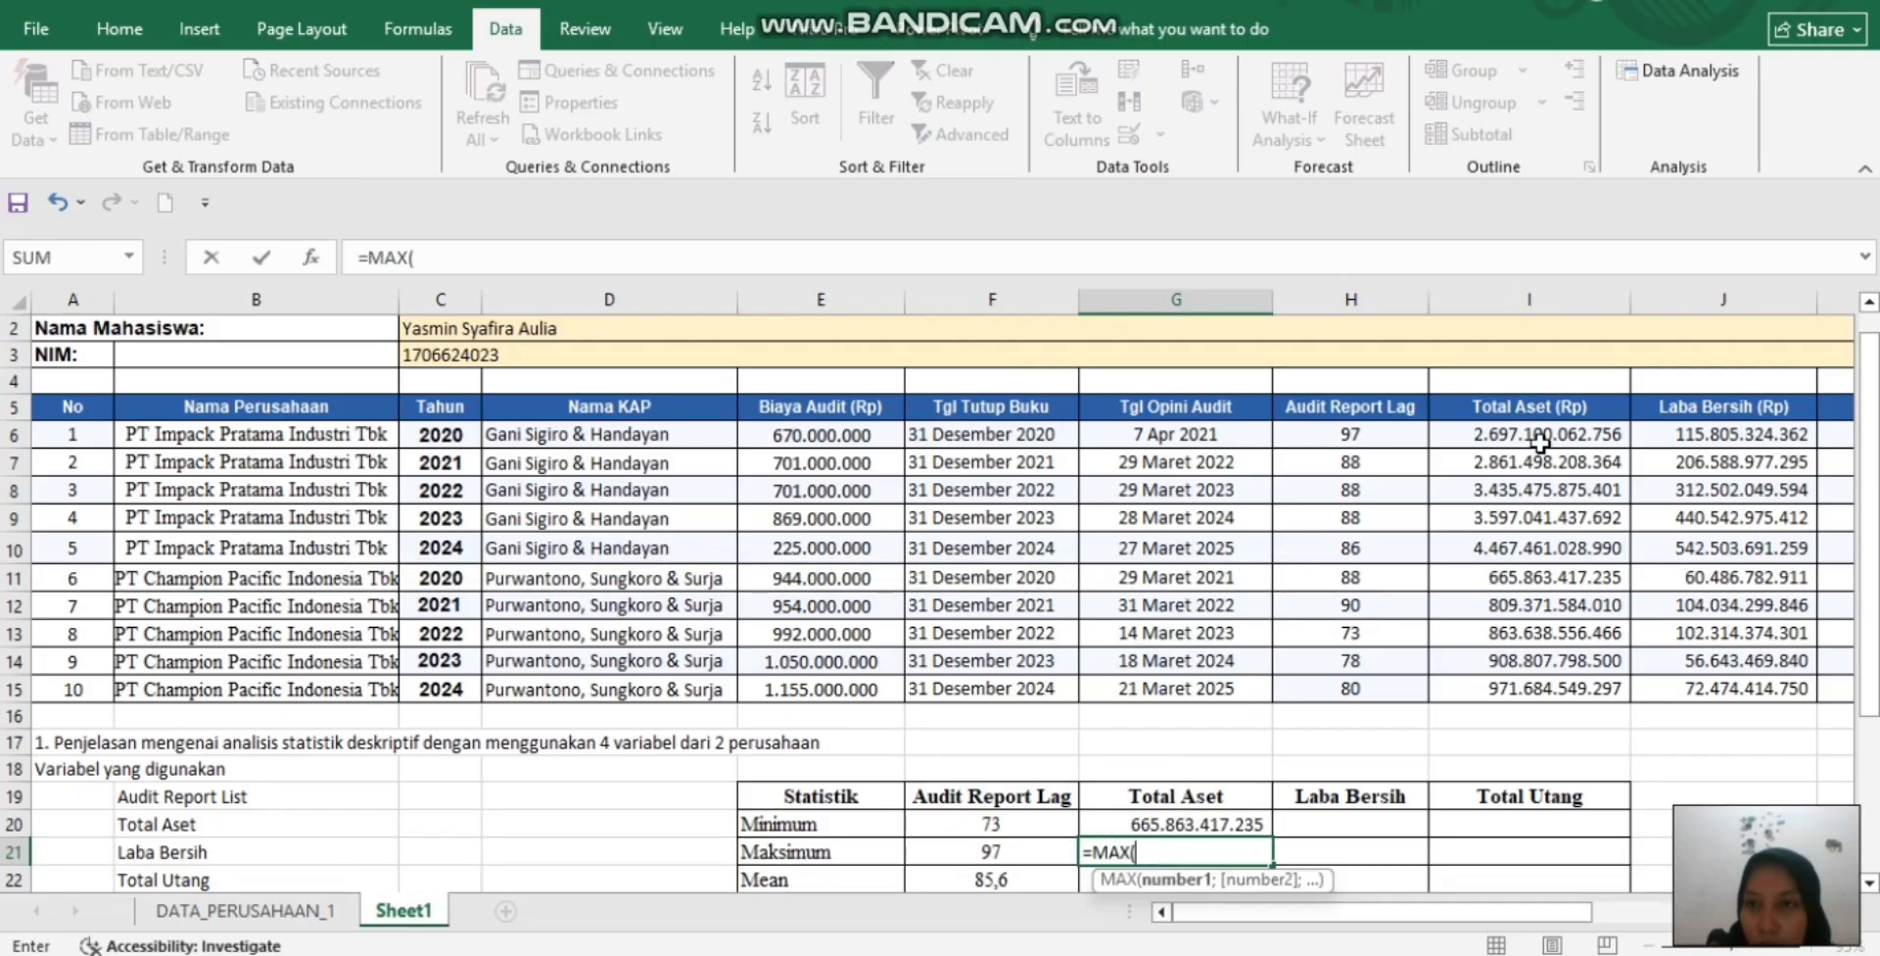
left_click_drag(1540, 443, 1520, 685)
key("Return")
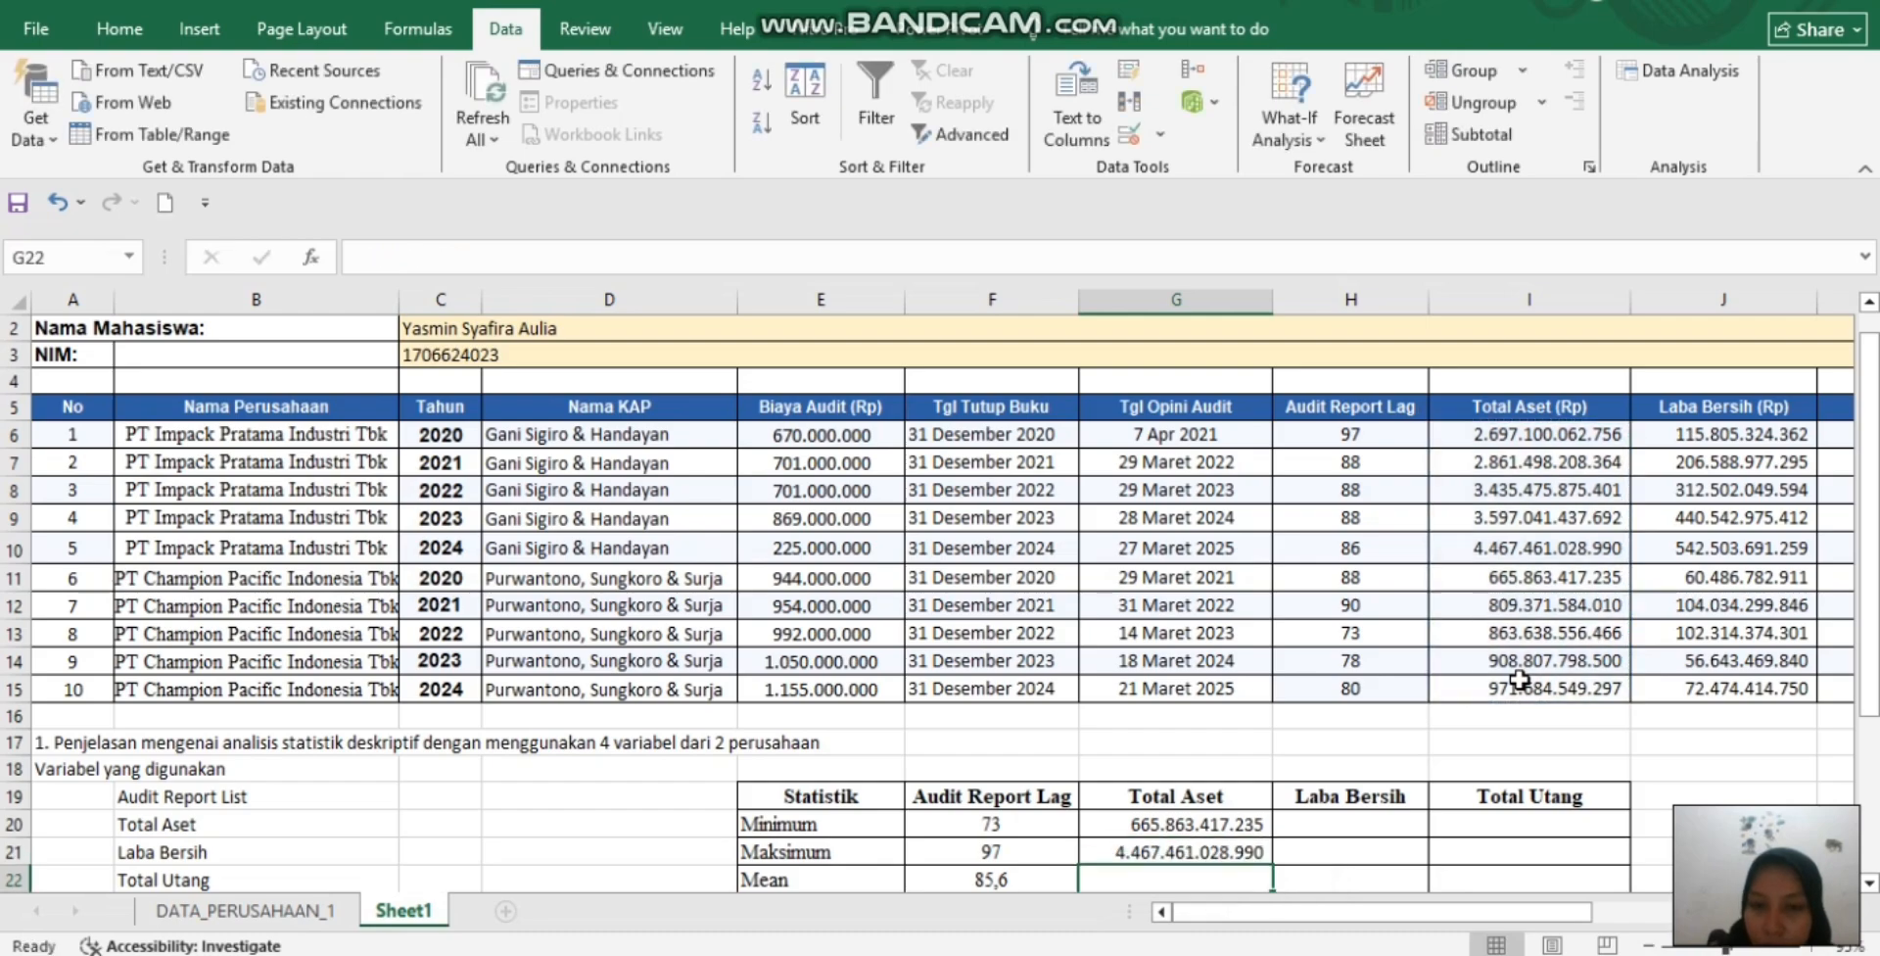
Calculate the mean Total Aset in cell G22 using AVERAGE over I6:I15
scroll(1392, 712, "down", 2)
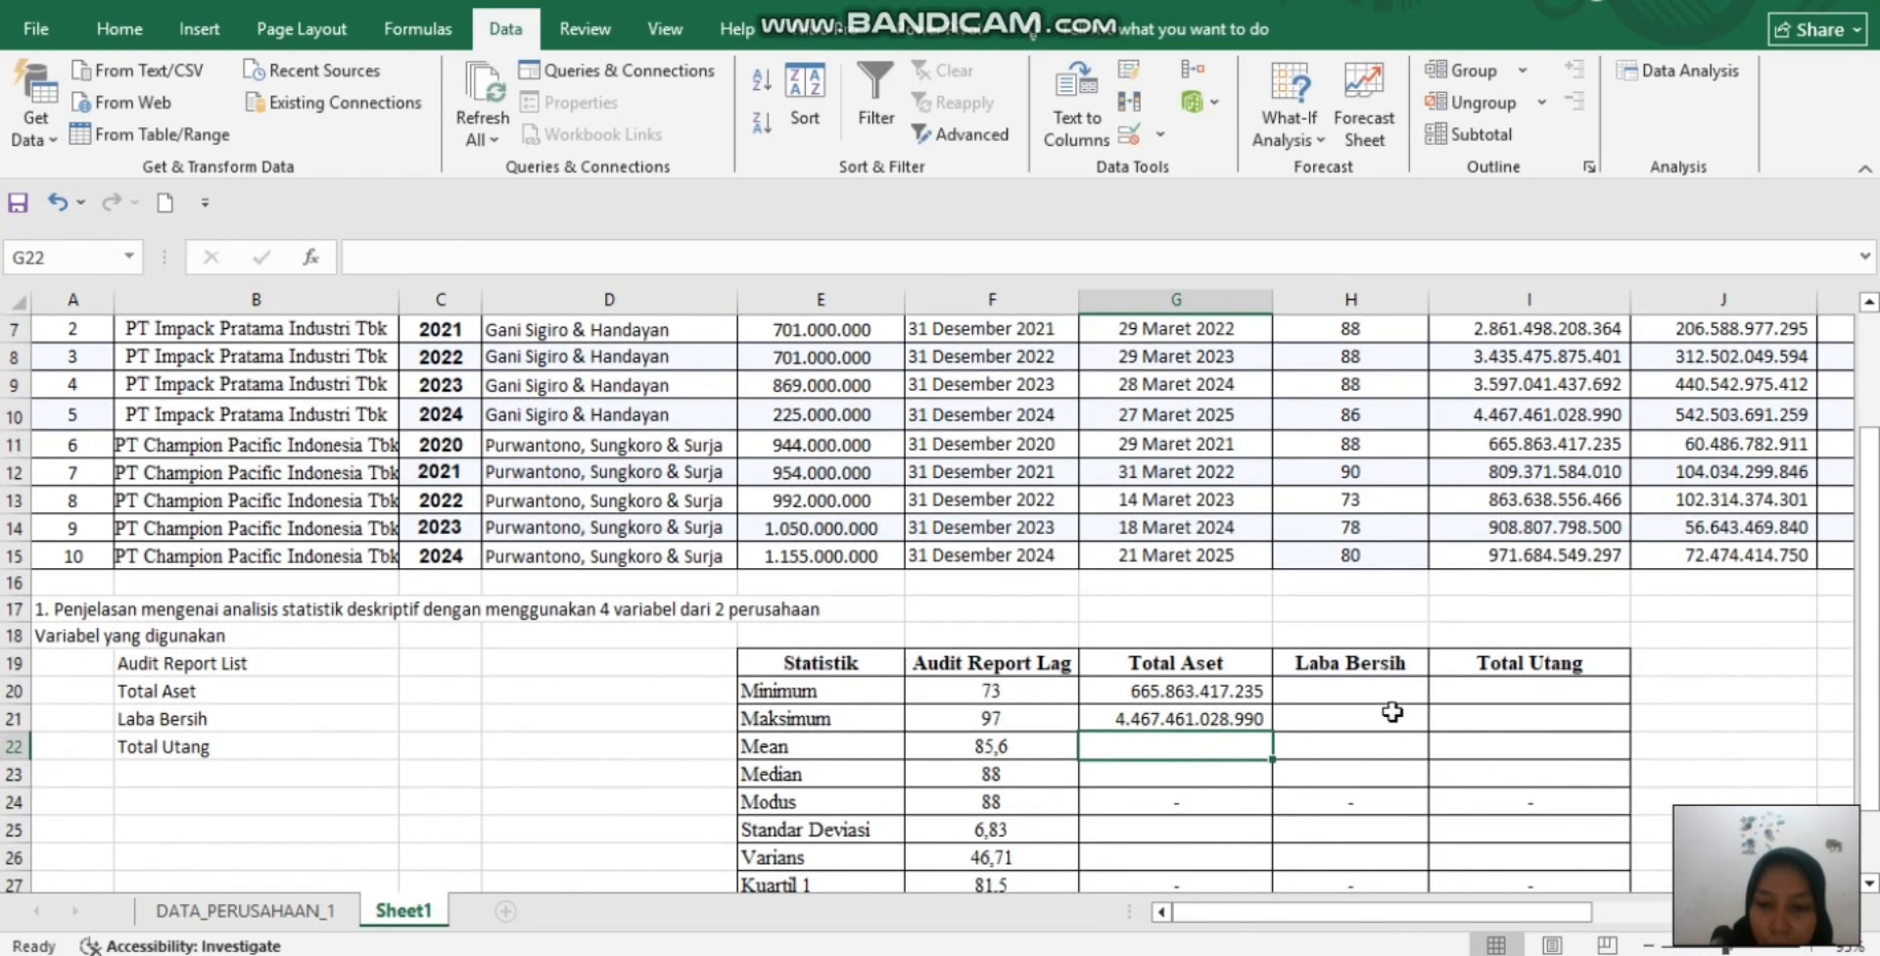
type("=AVERAGE(")
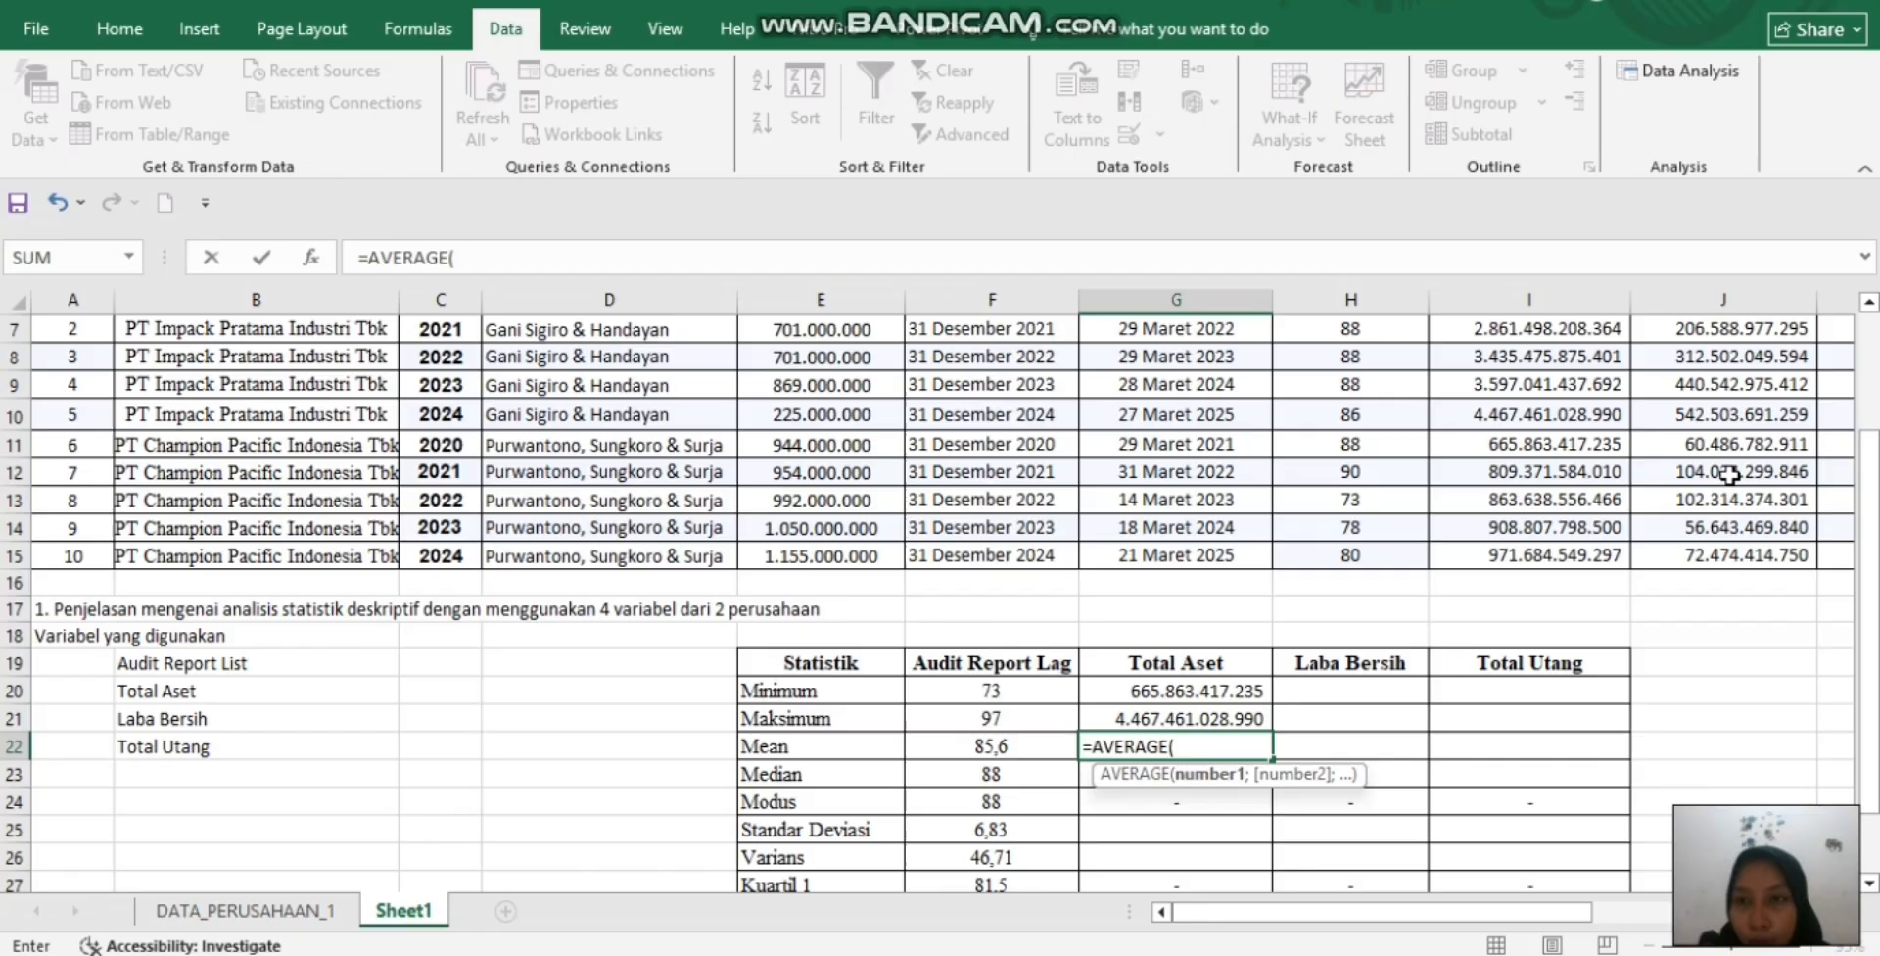
scroll(1390, 587, "up", 1)
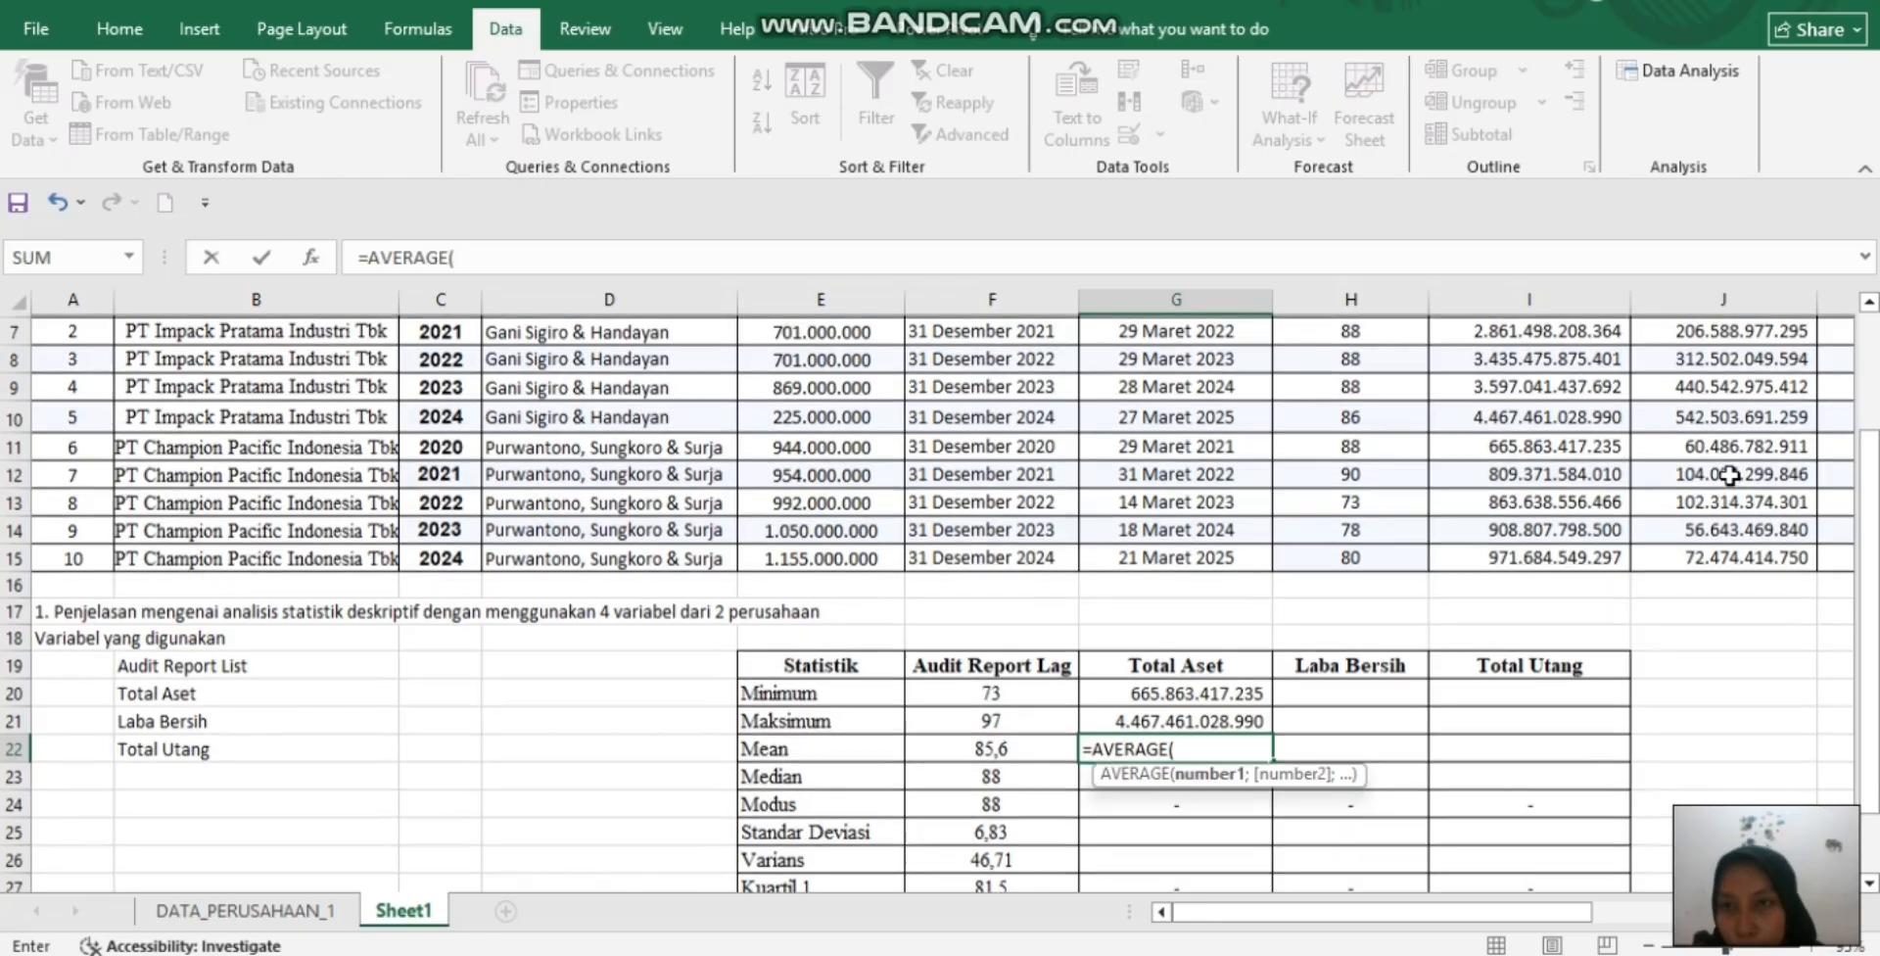
left_click_drag(1581, 355, 1556, 627)
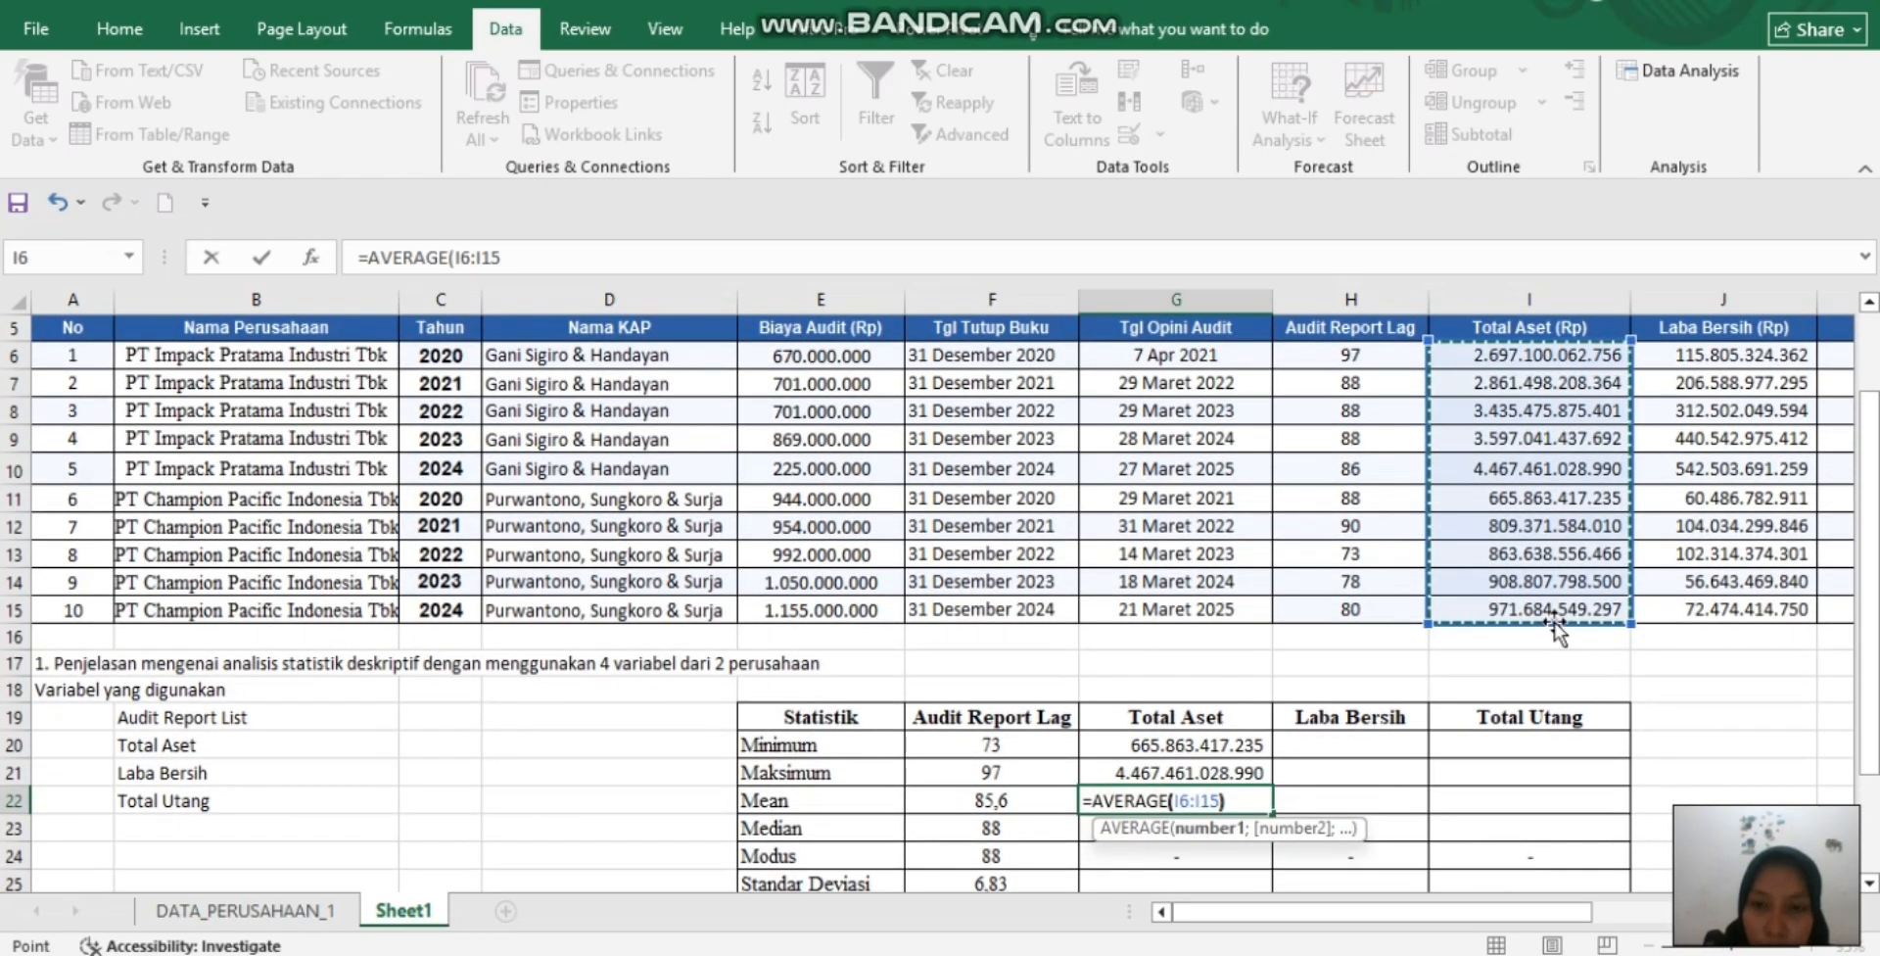
key("Return")
Calculate the median Total Aset in cell G23 using MEDIAN over I6:I15
scroll(1294, 778, "down", 1)
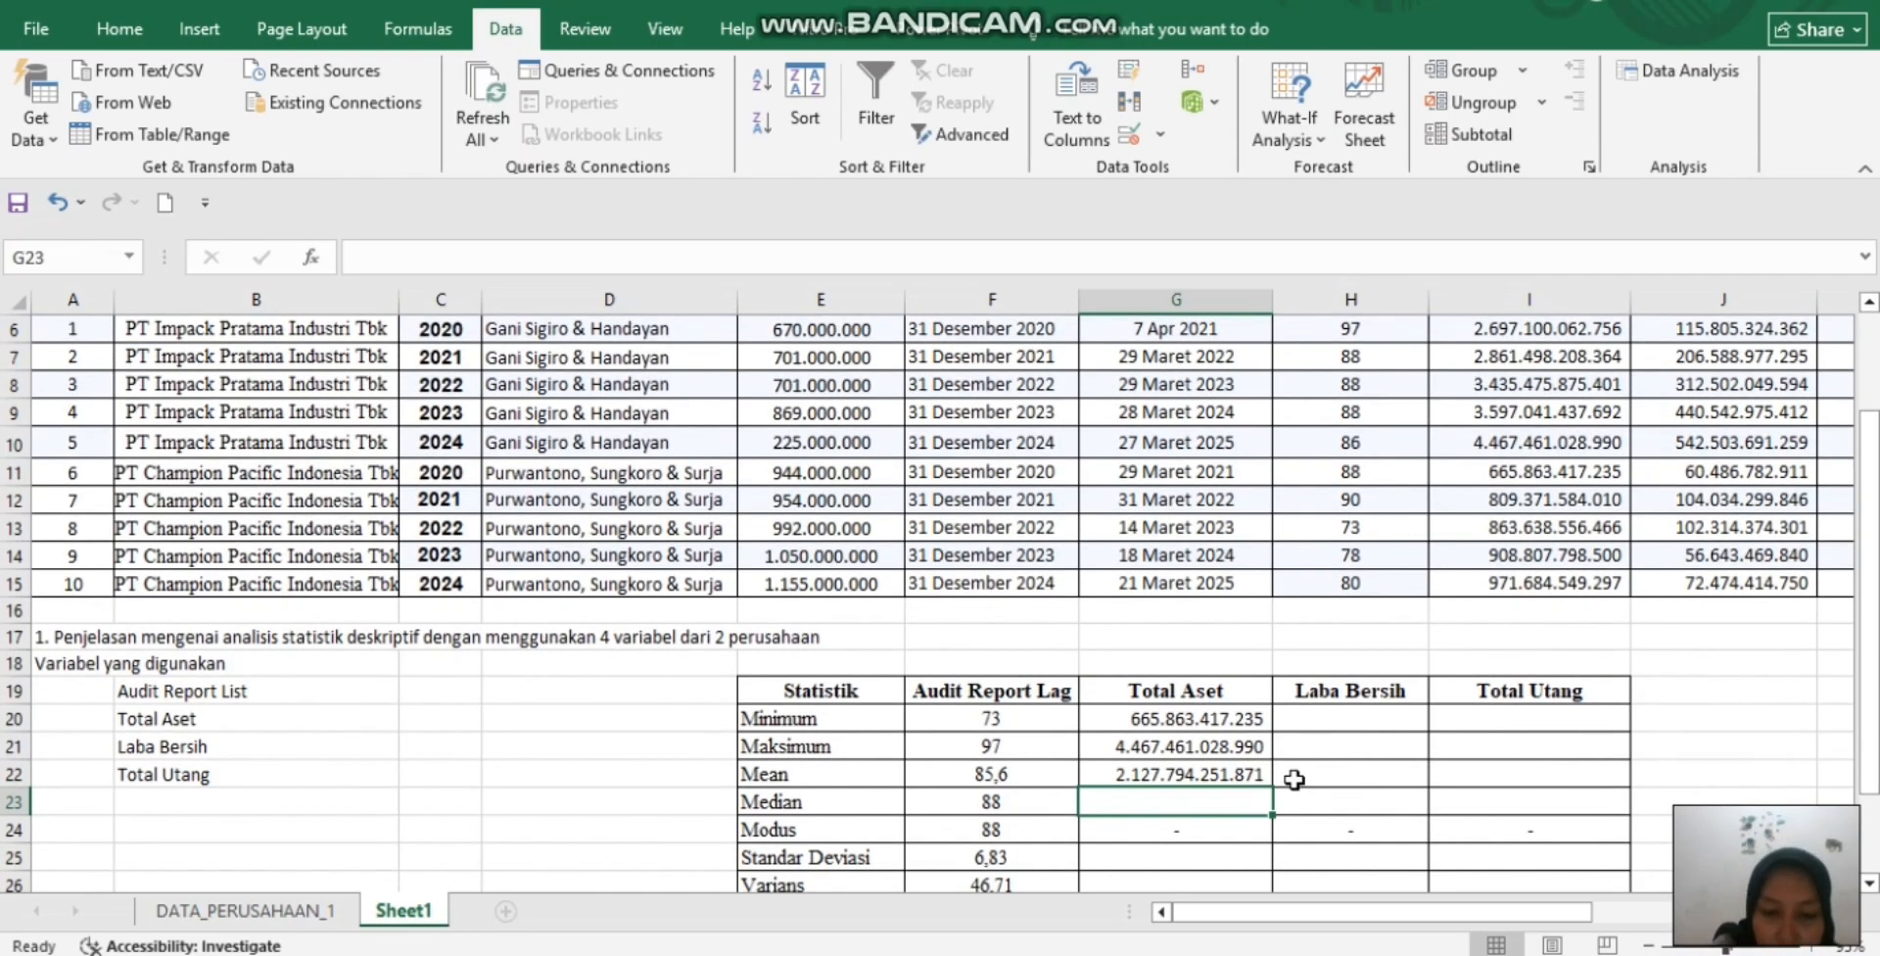
type("=ME")
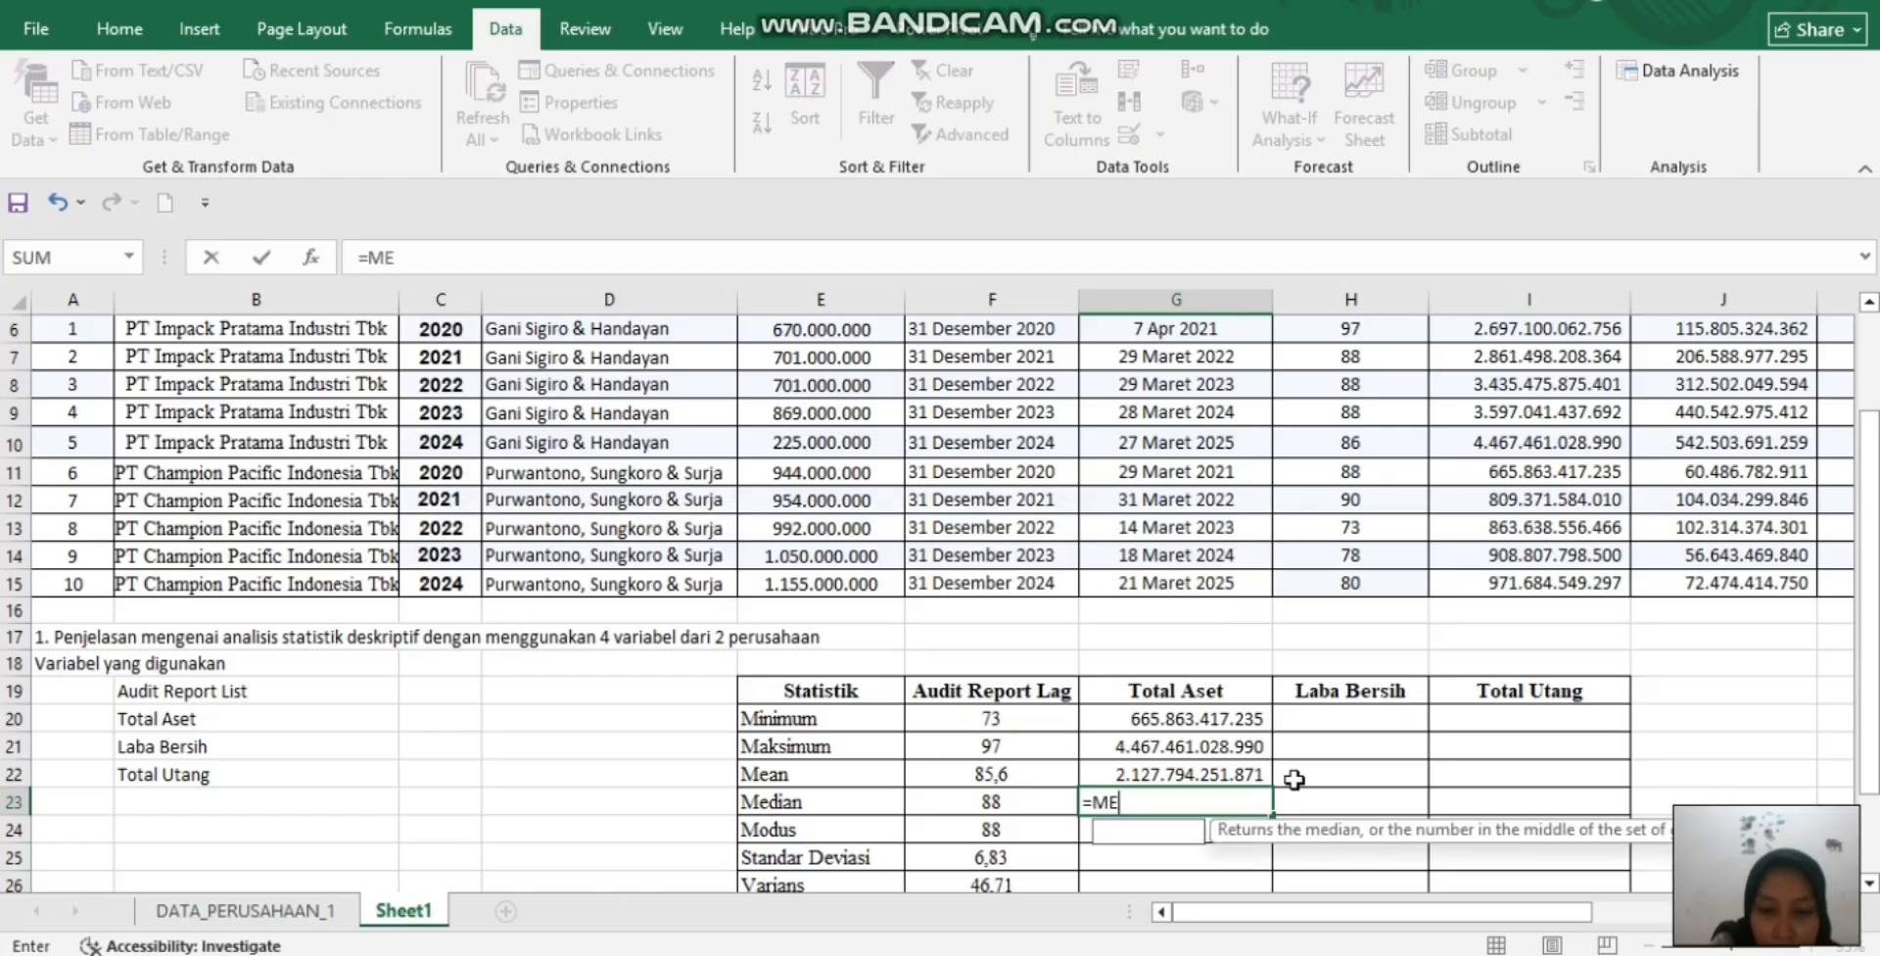
type("DIAN(")
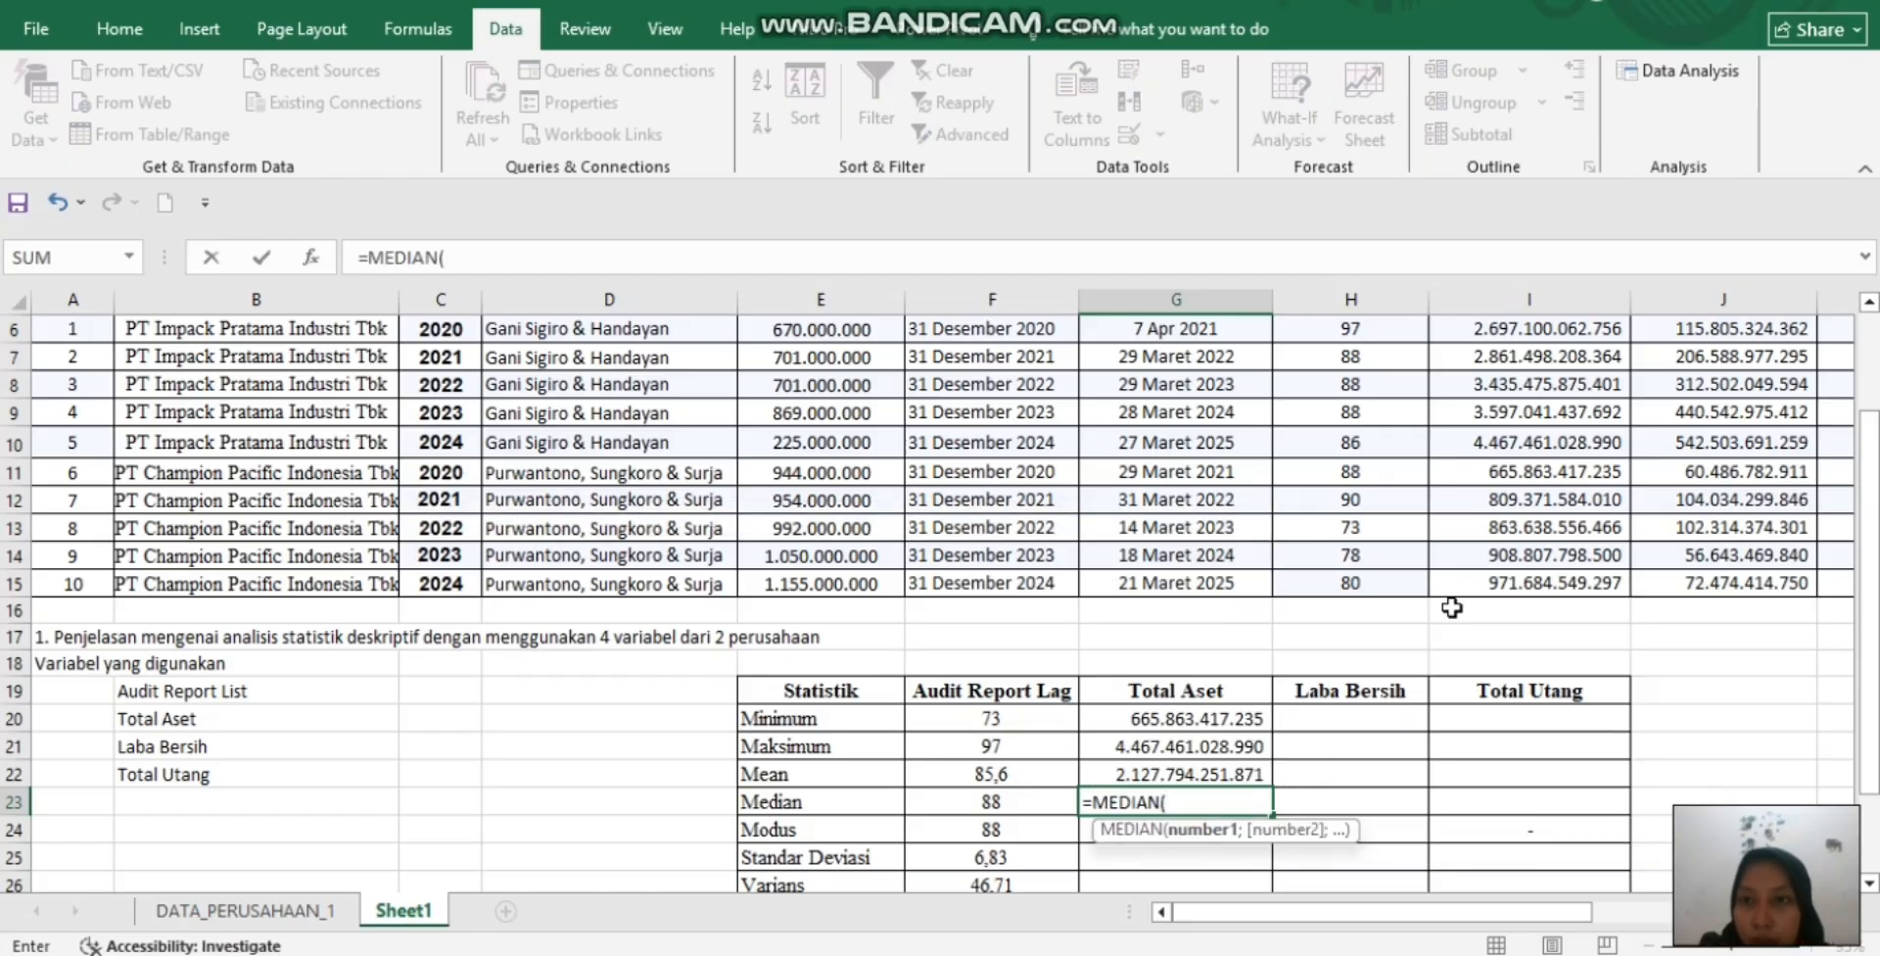
scroll(1452, 608, "up", 2)
left_click_drag(1505, 467, 1527, 720)
key("Return")
Calculate the sample standard deviation of Total Aset in cell G25 using STDEV.S over I6:I15
scroll(1507, 746, "down", 1)
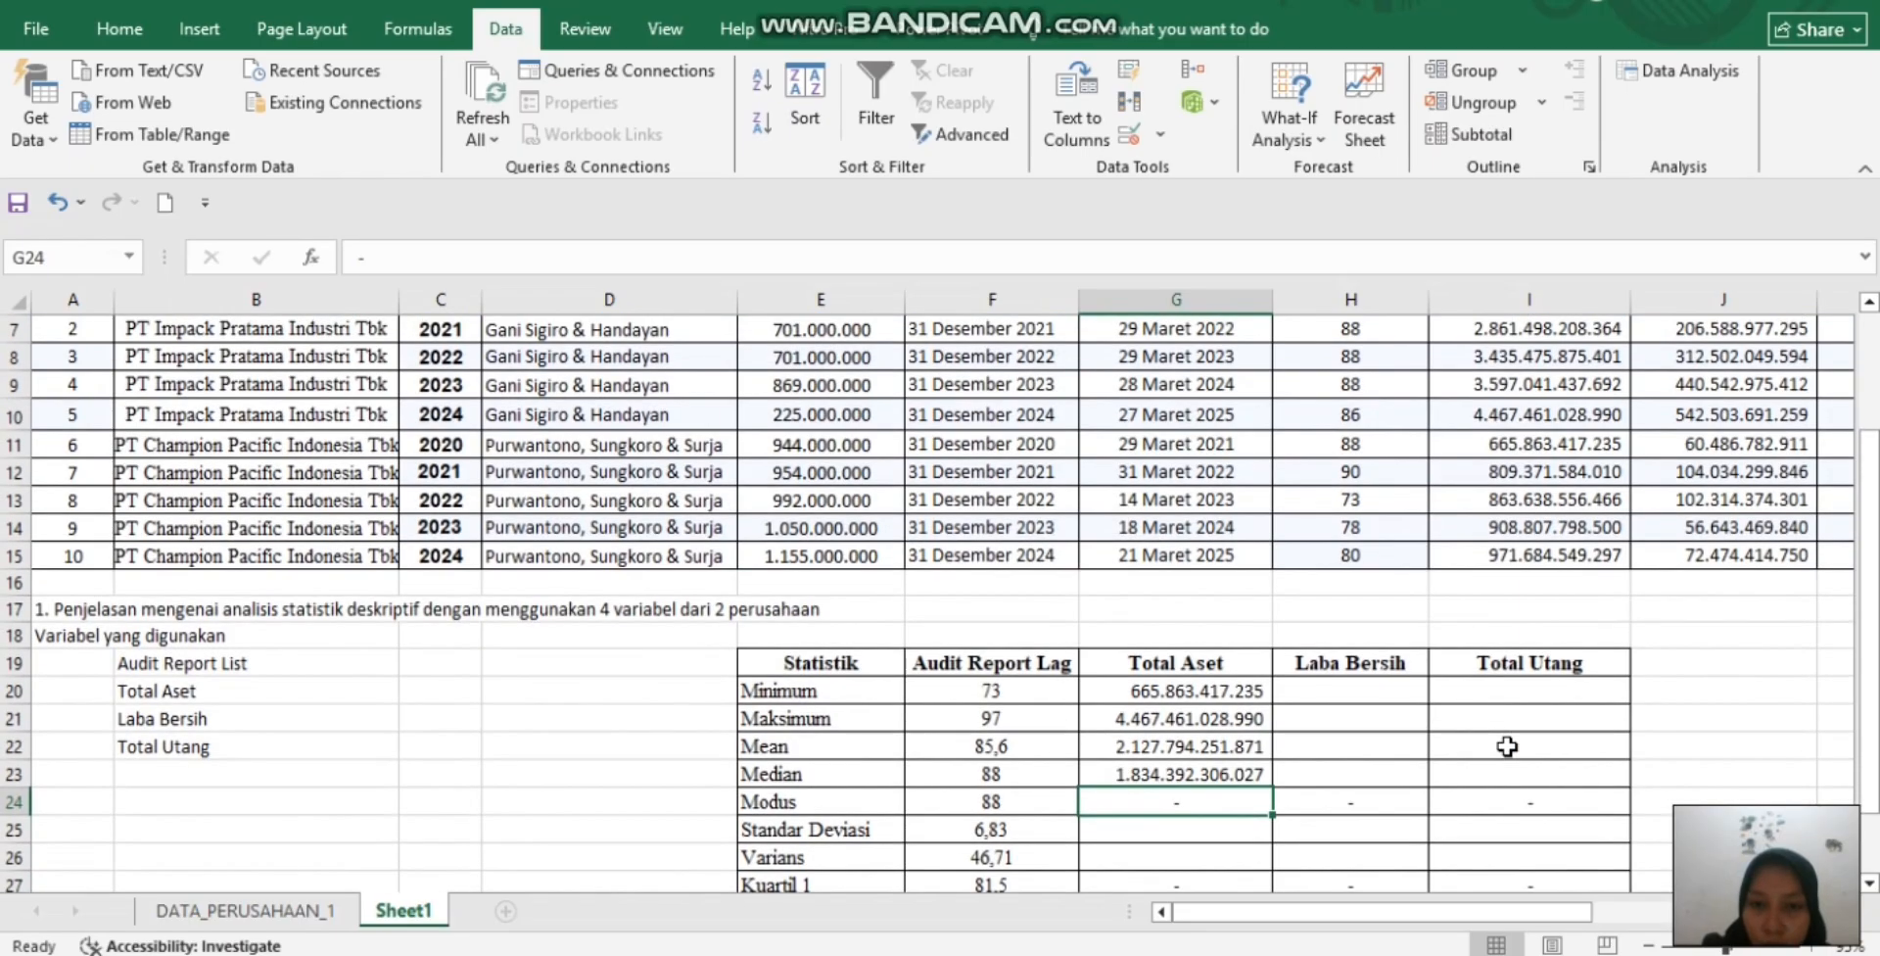
left_click(1234, 809)
type("=")
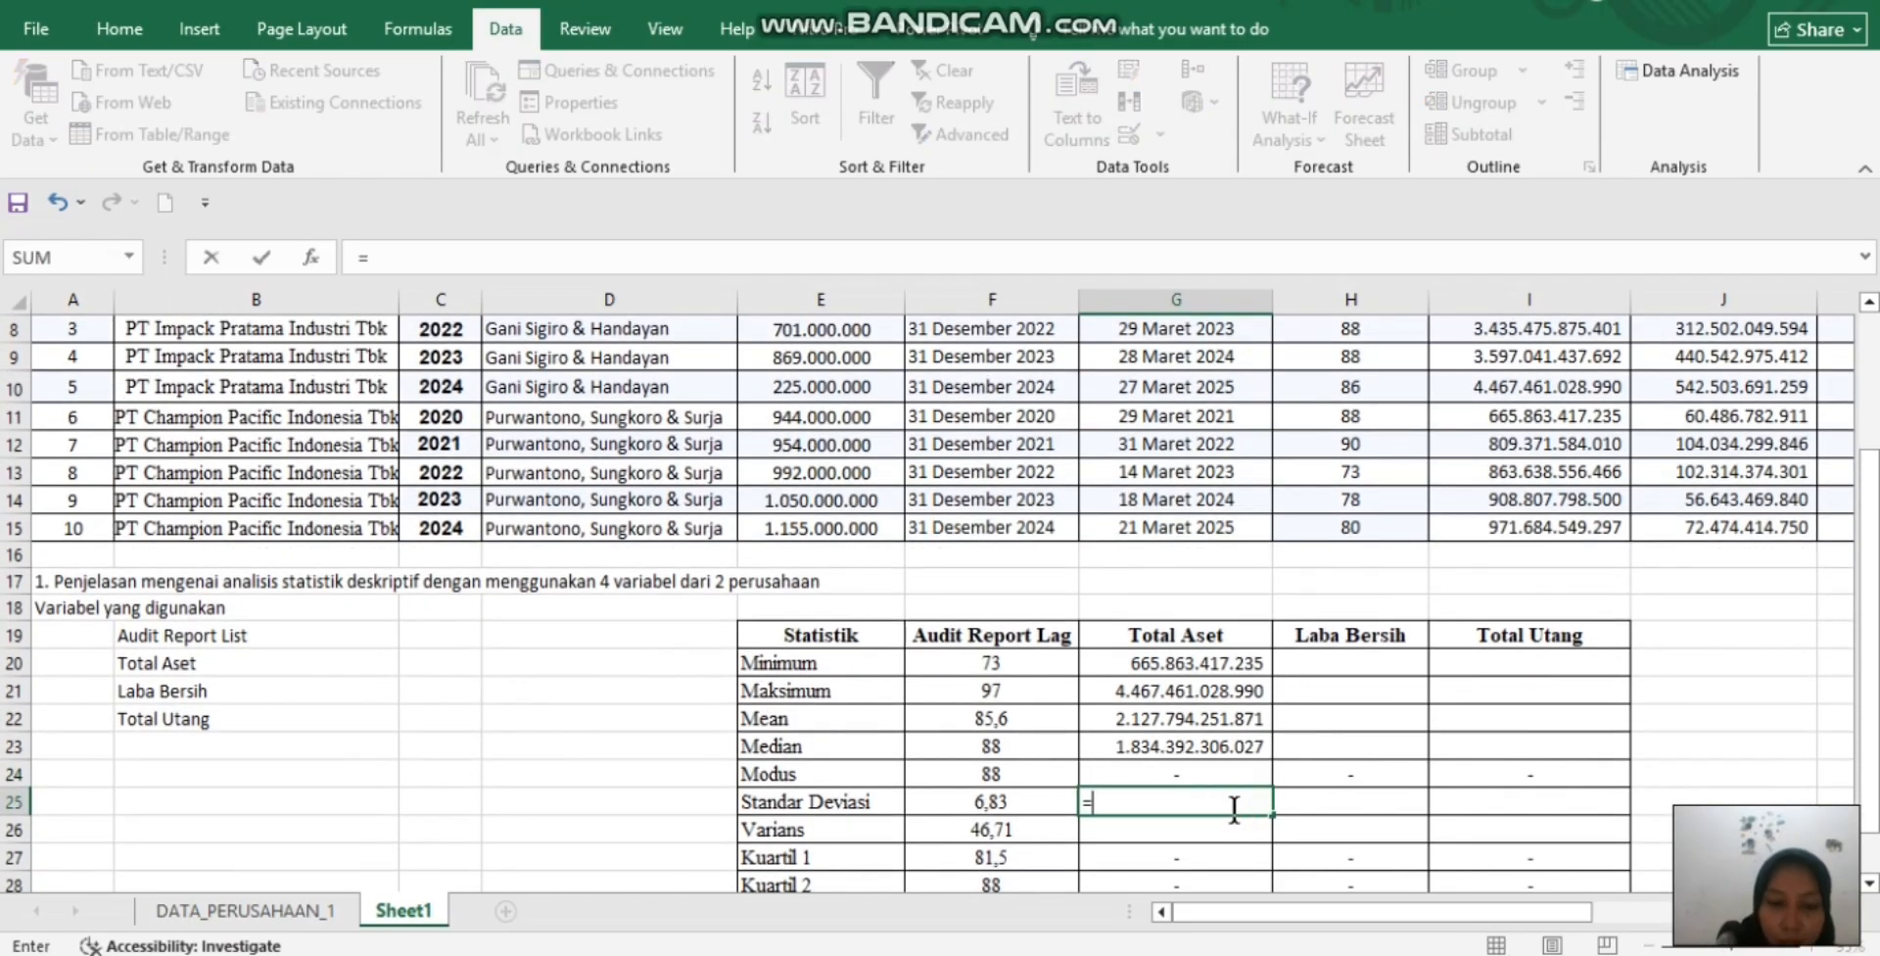
type("STDEV")
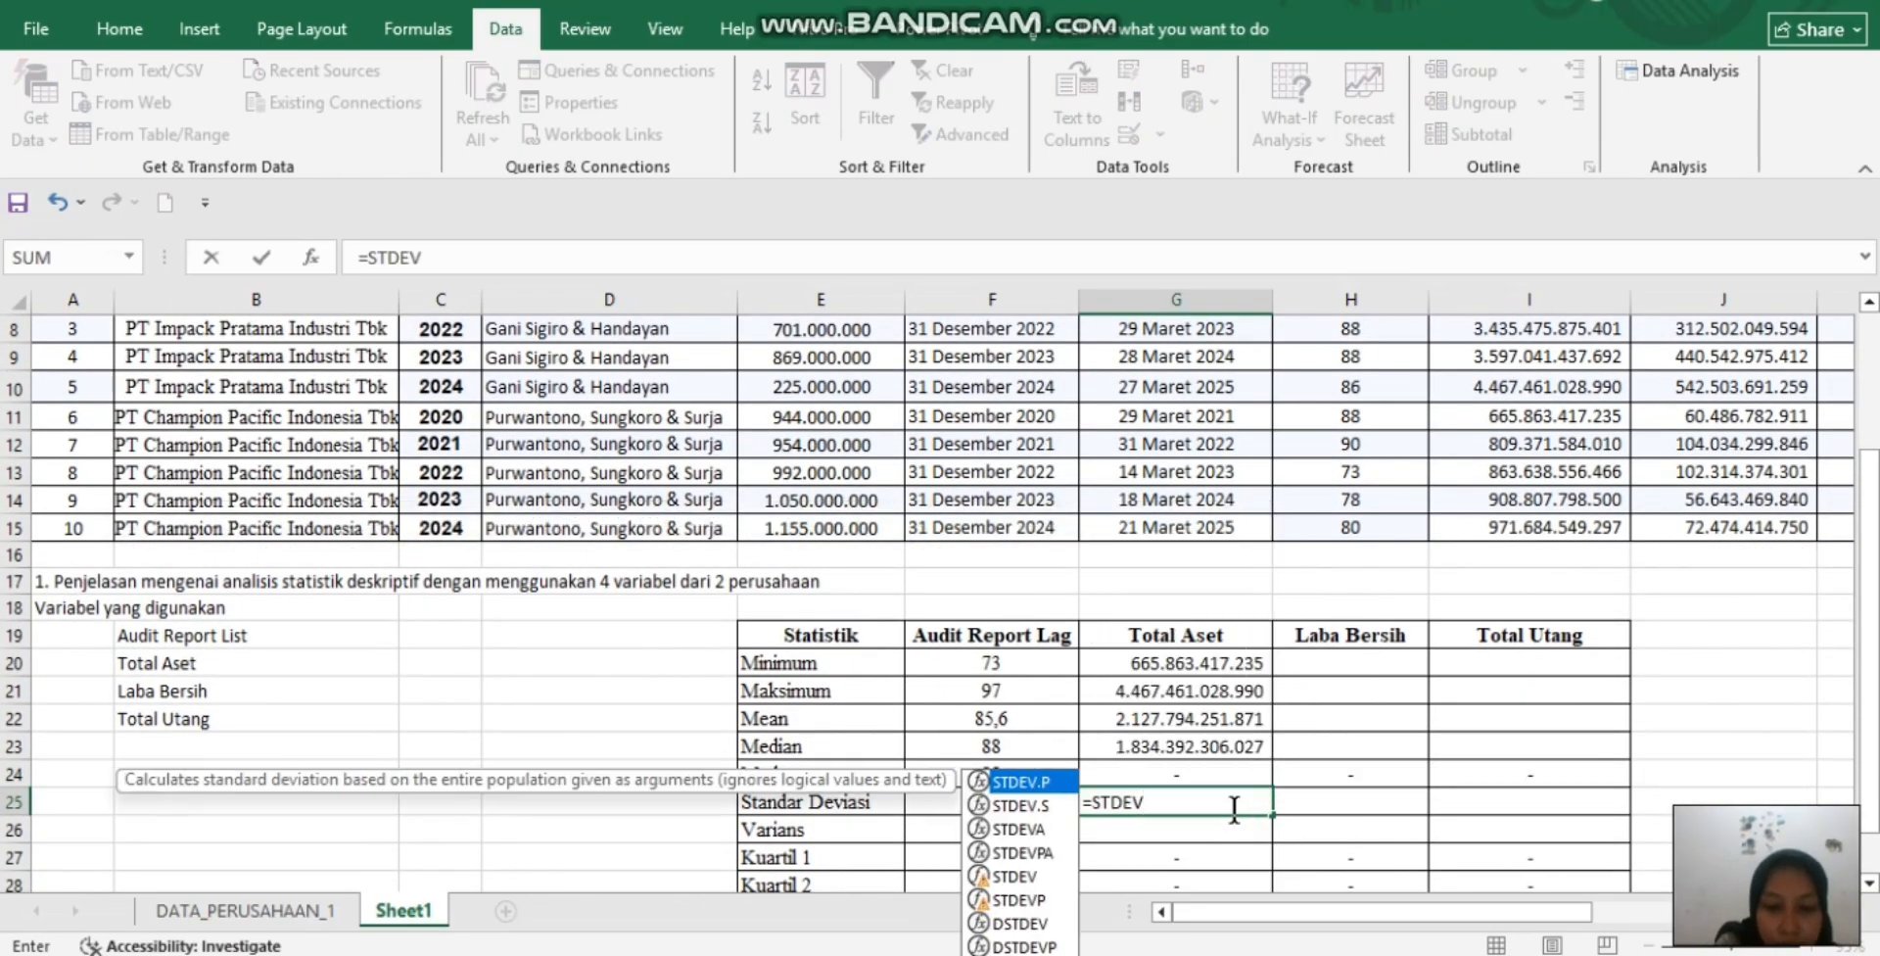
type(".S(")
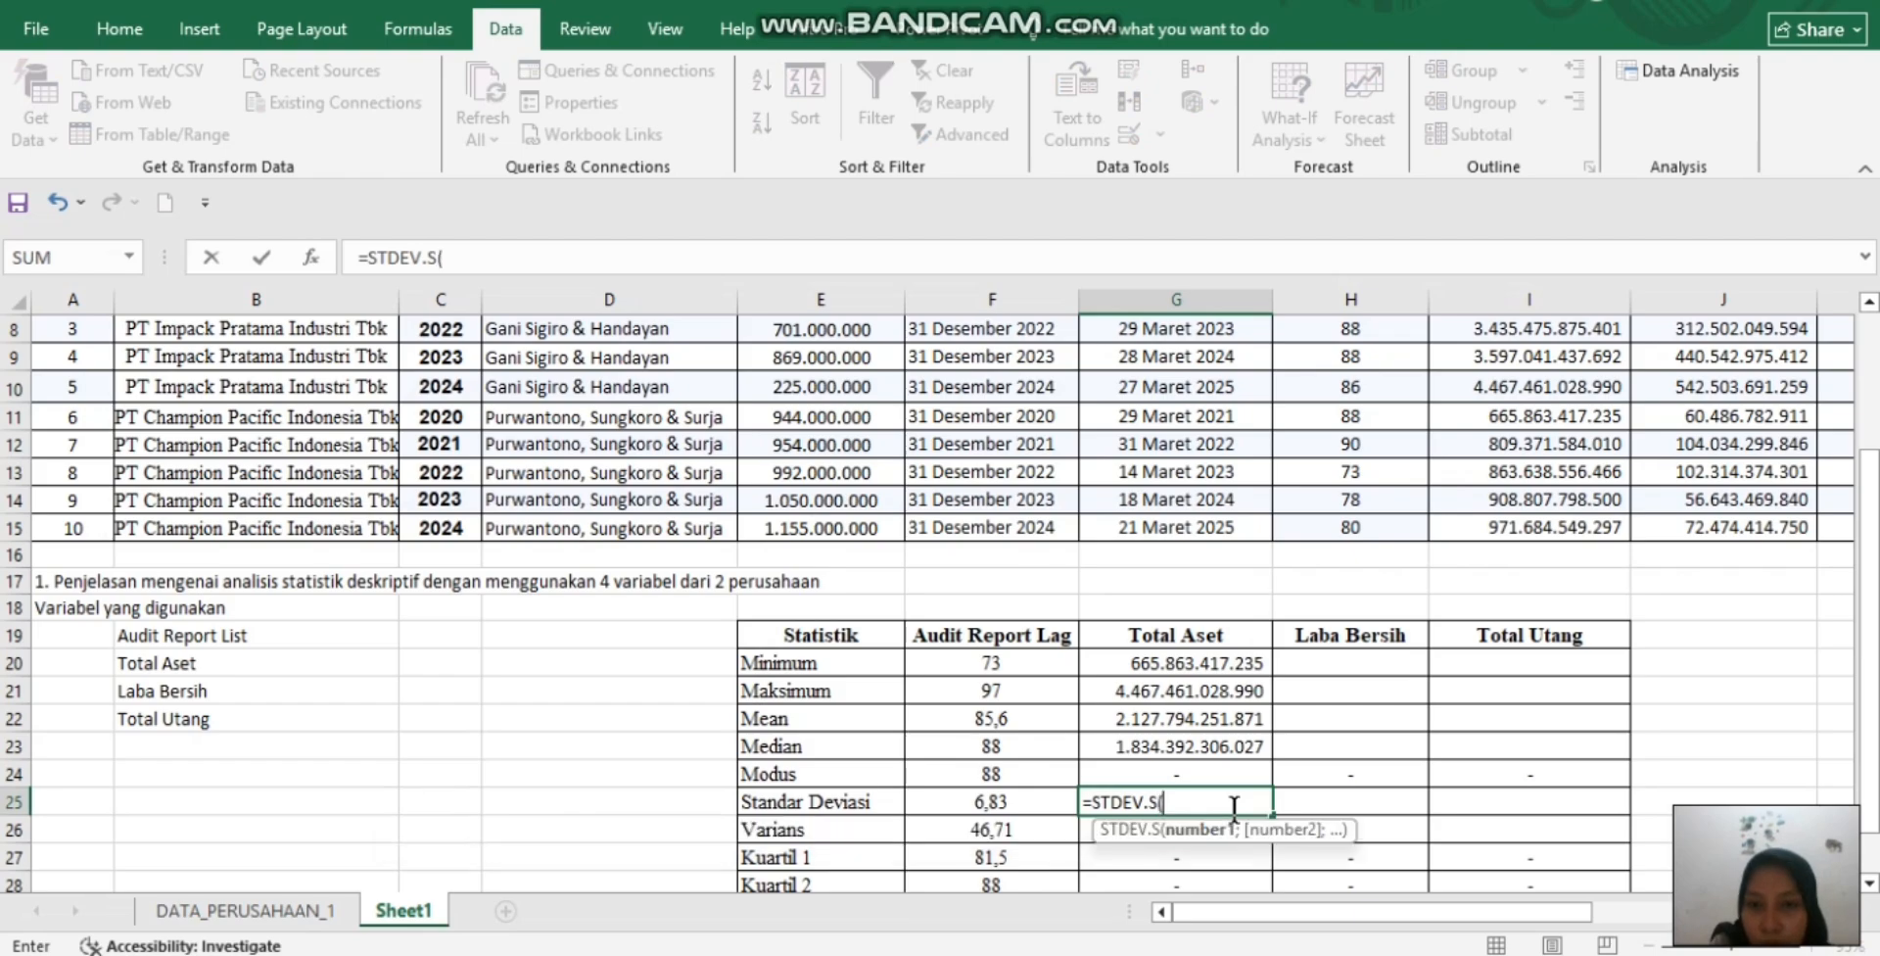
scroll(1508, 460, "up", 2)
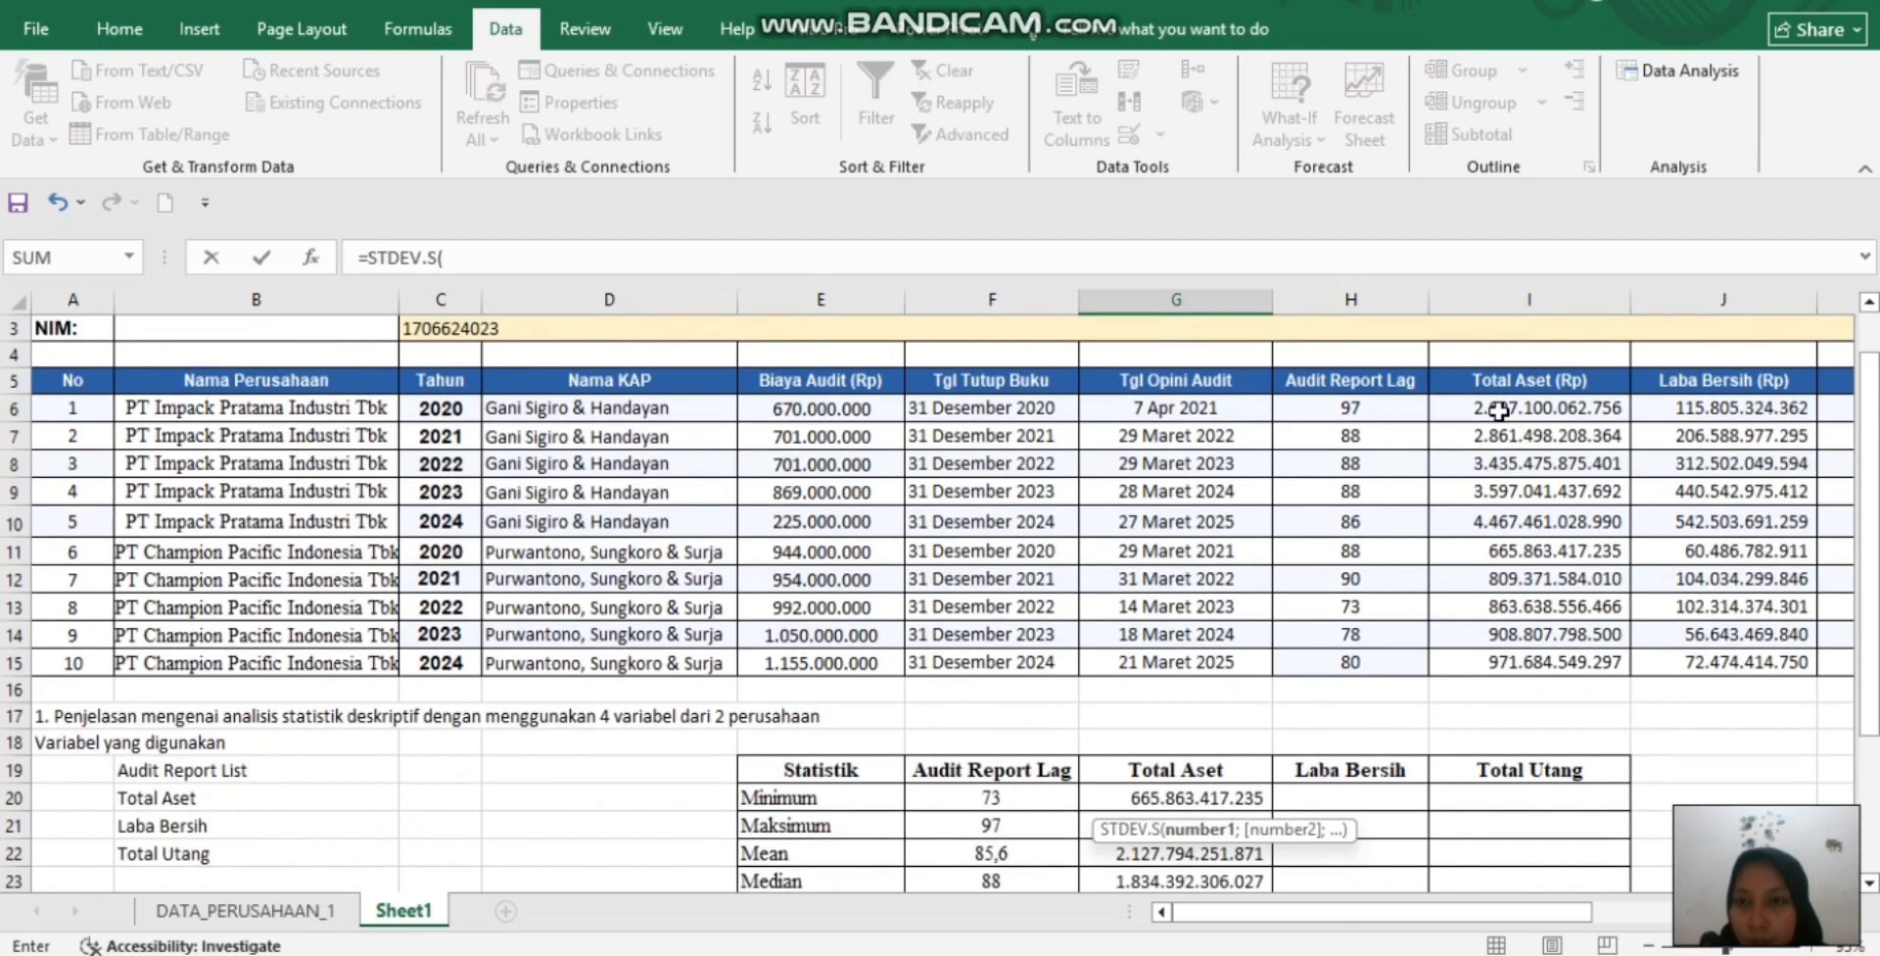
left_click_drag(1498, 409, 1528, 634)
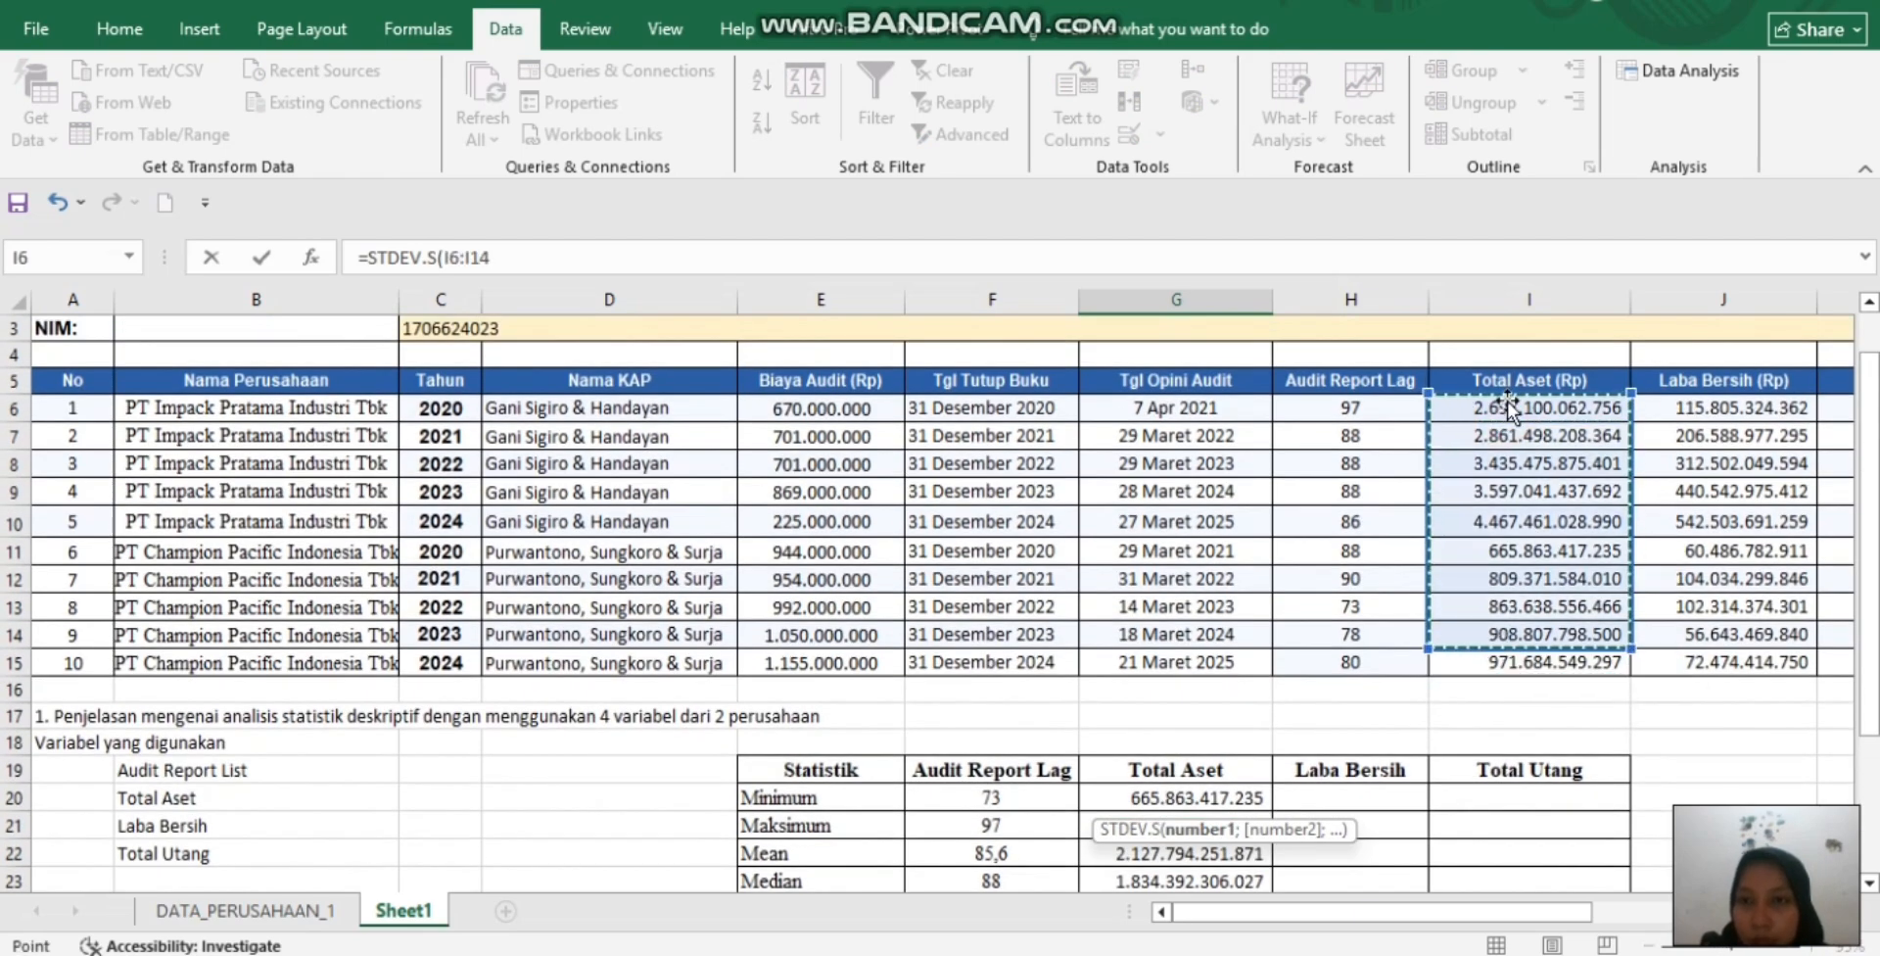
left_click_drag(1507, 405, 1569, 662)
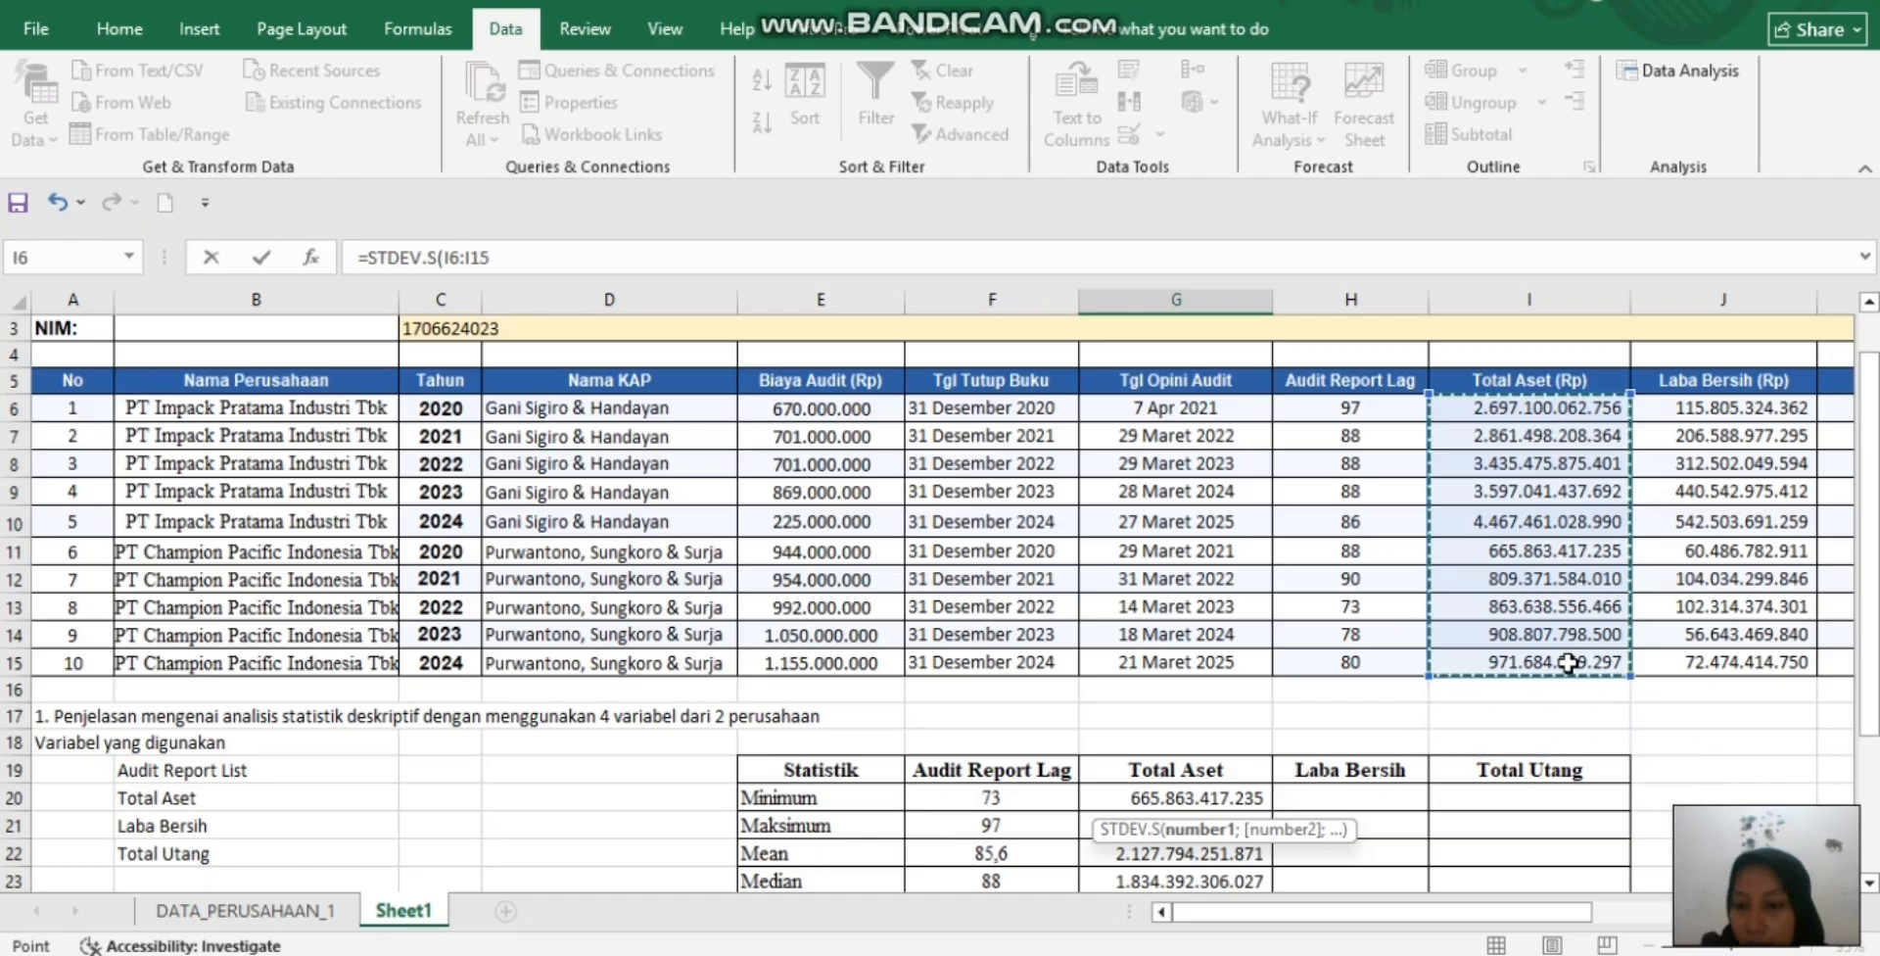
key("Return")
Calculate the sample variance of Total Aset in cell G26 using VAR.S over I6:I15
scroll(1304, 742, "down", 1)
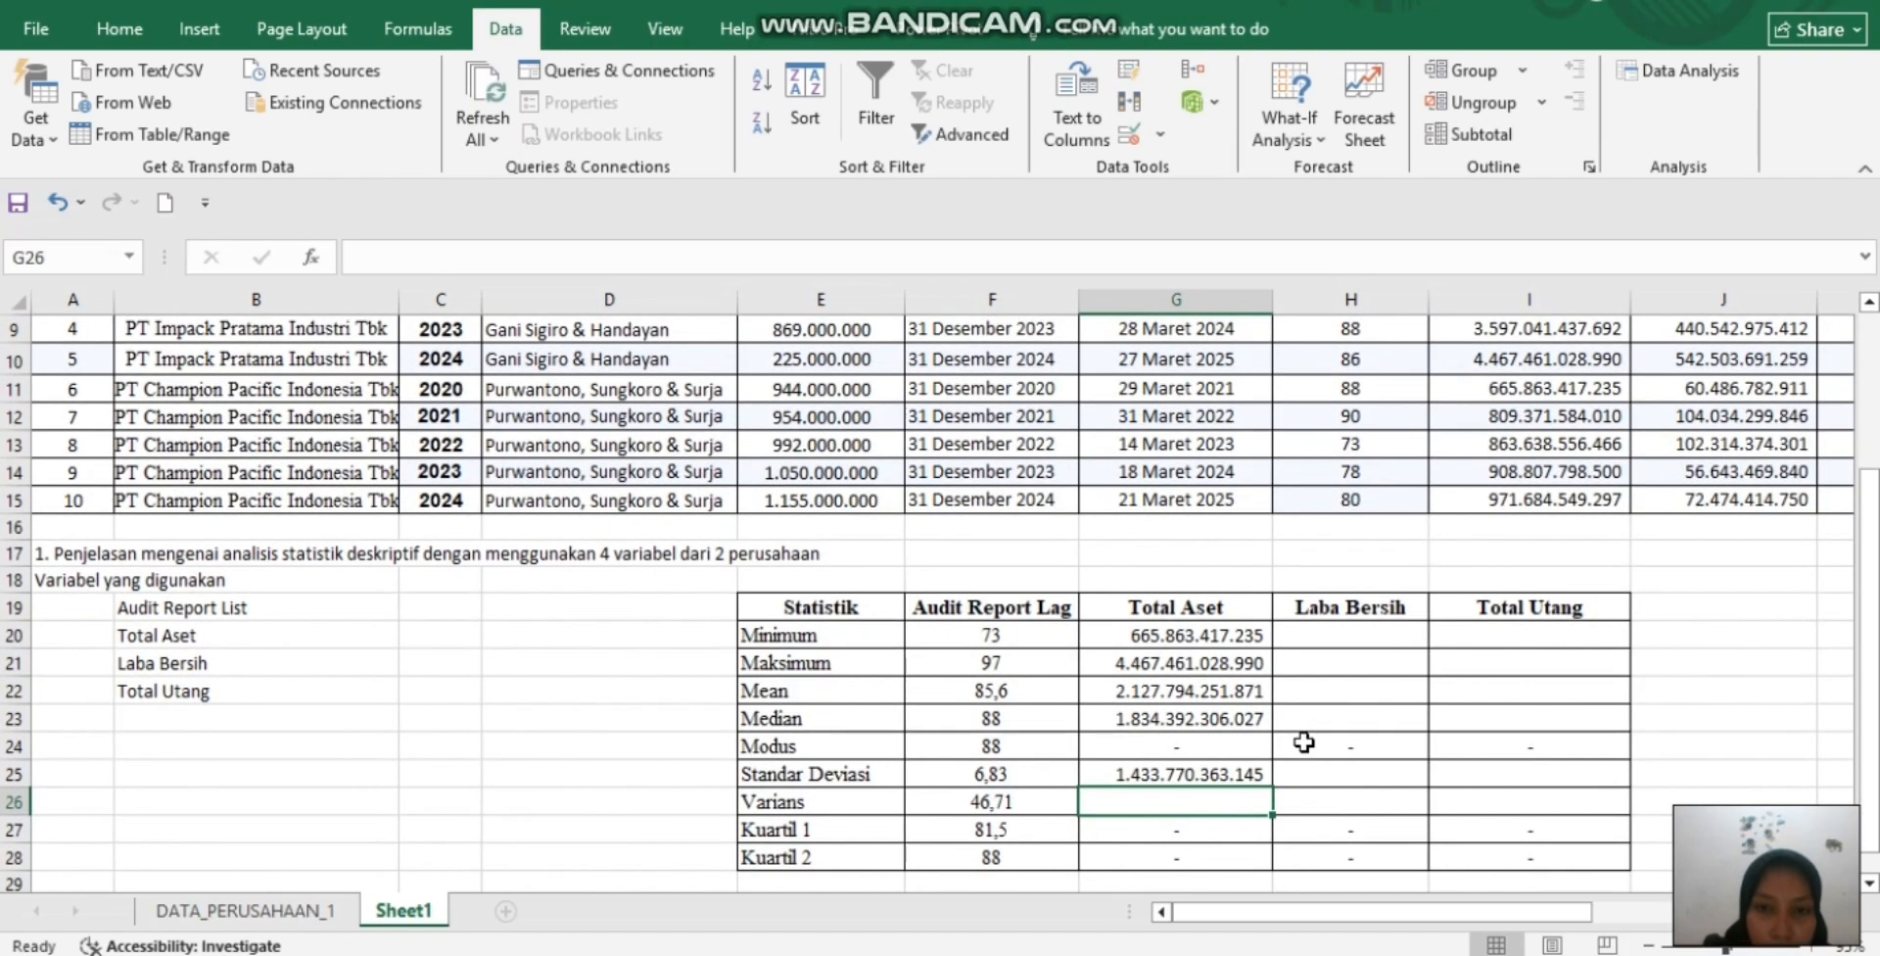
type("=")
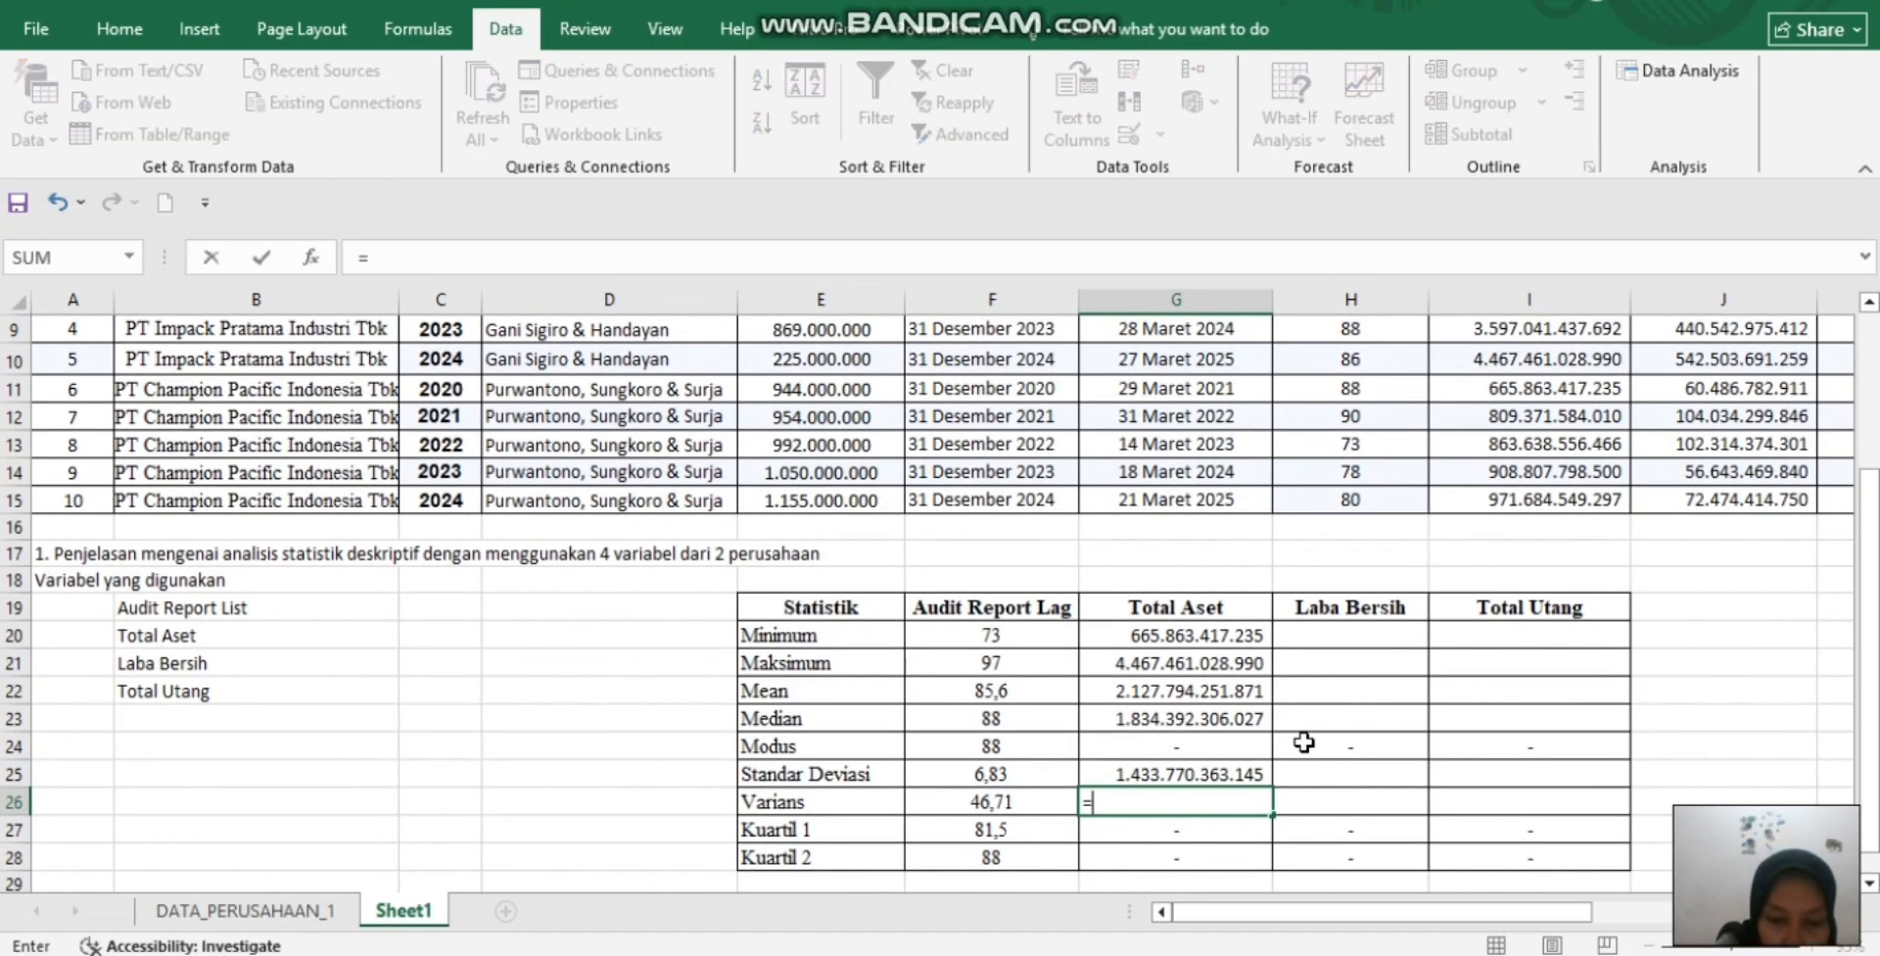
type("VAR.S(")
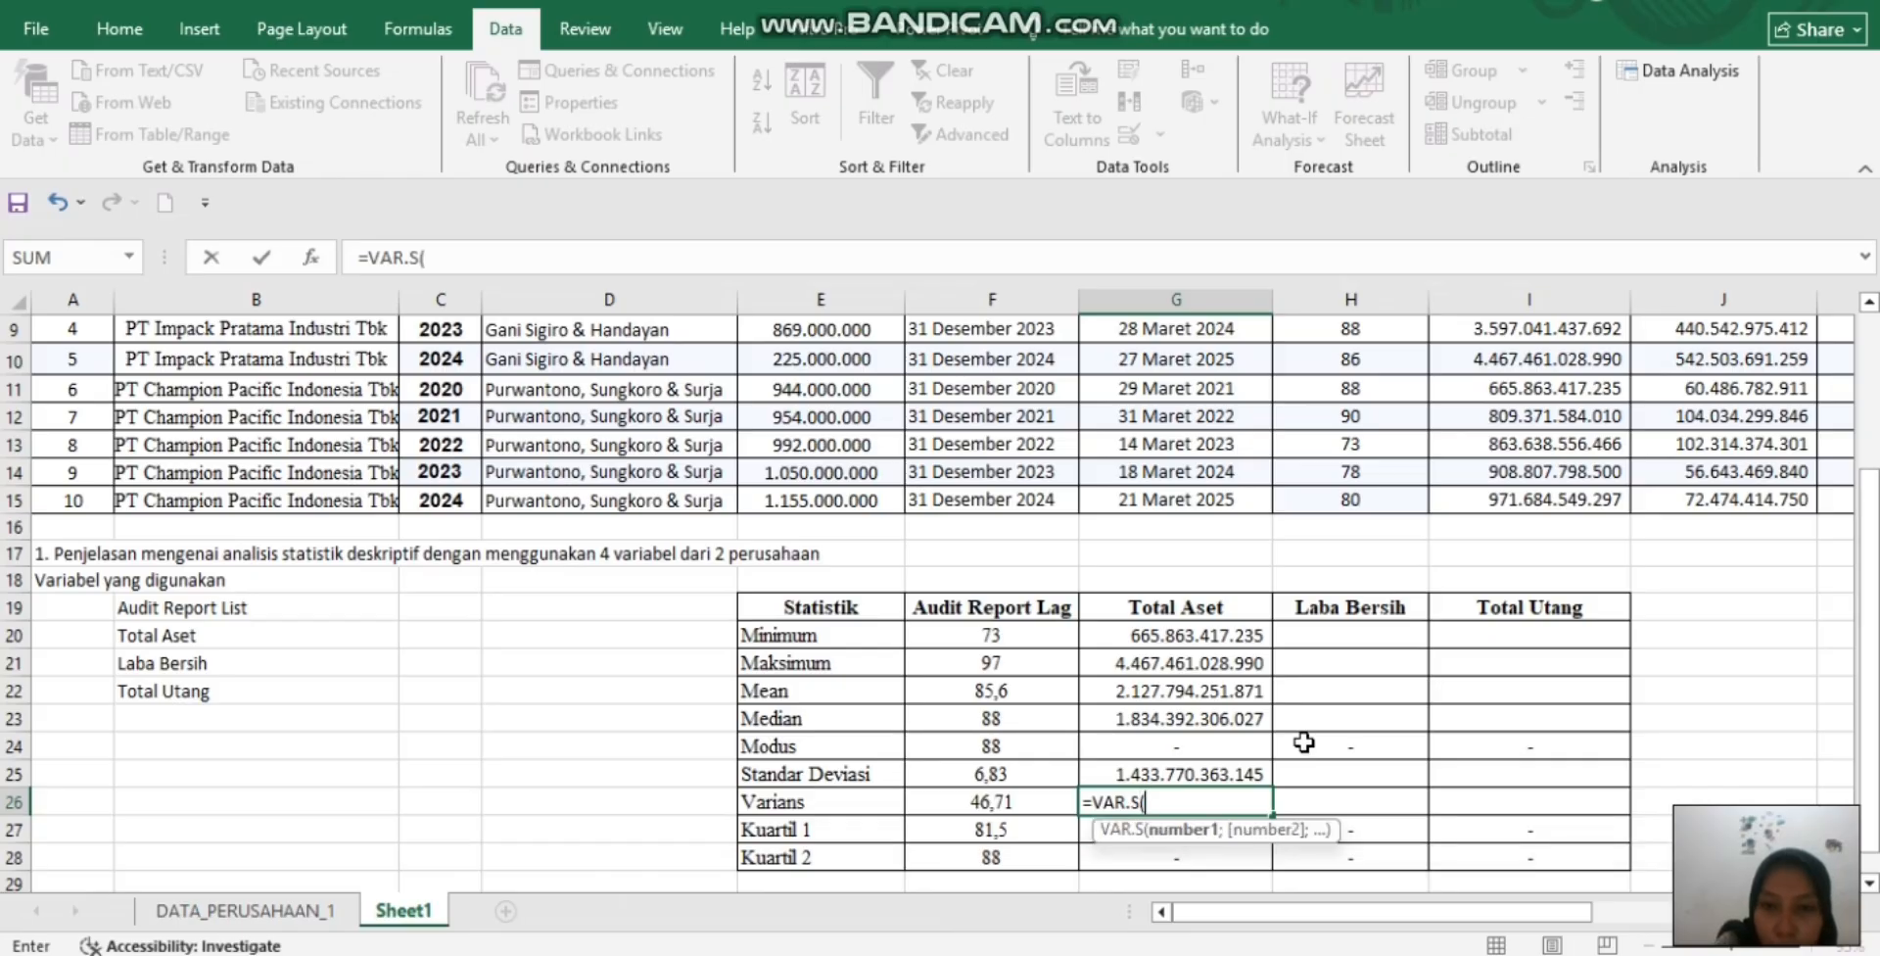
scroll(1490, 474, "up", 2)
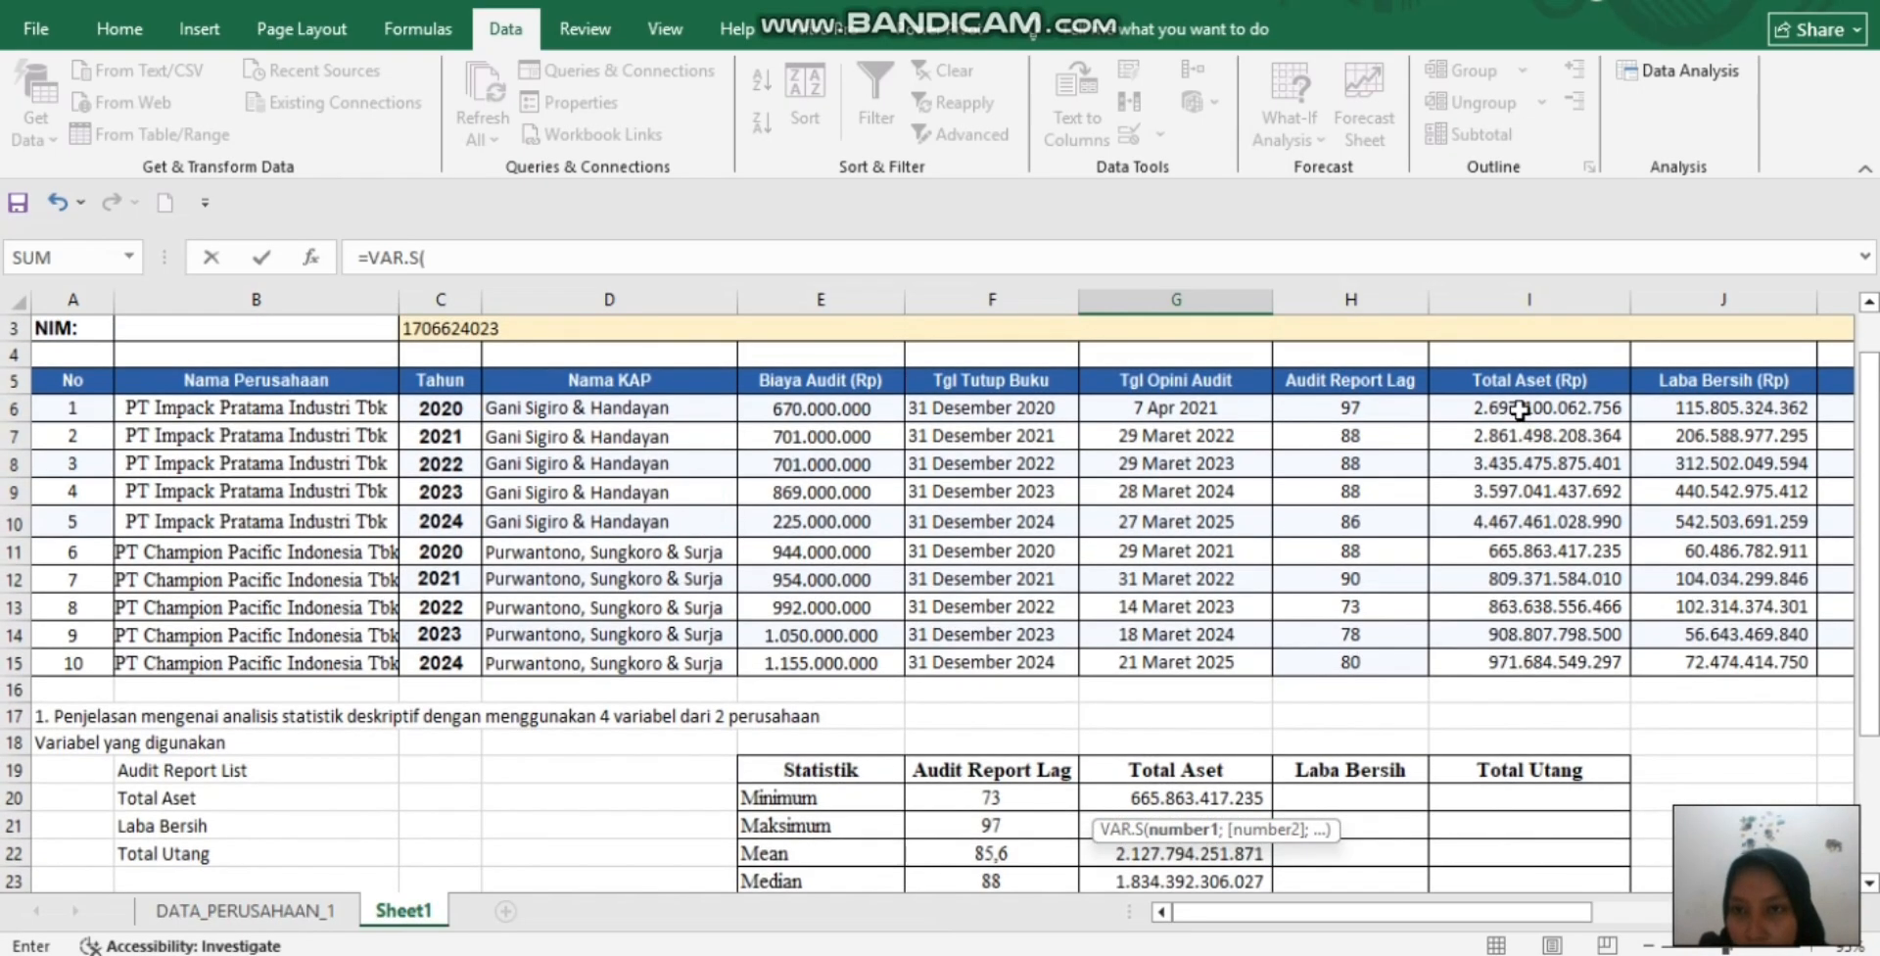
left_click_drag(1519, 409, 1555, 664)
key("Return")
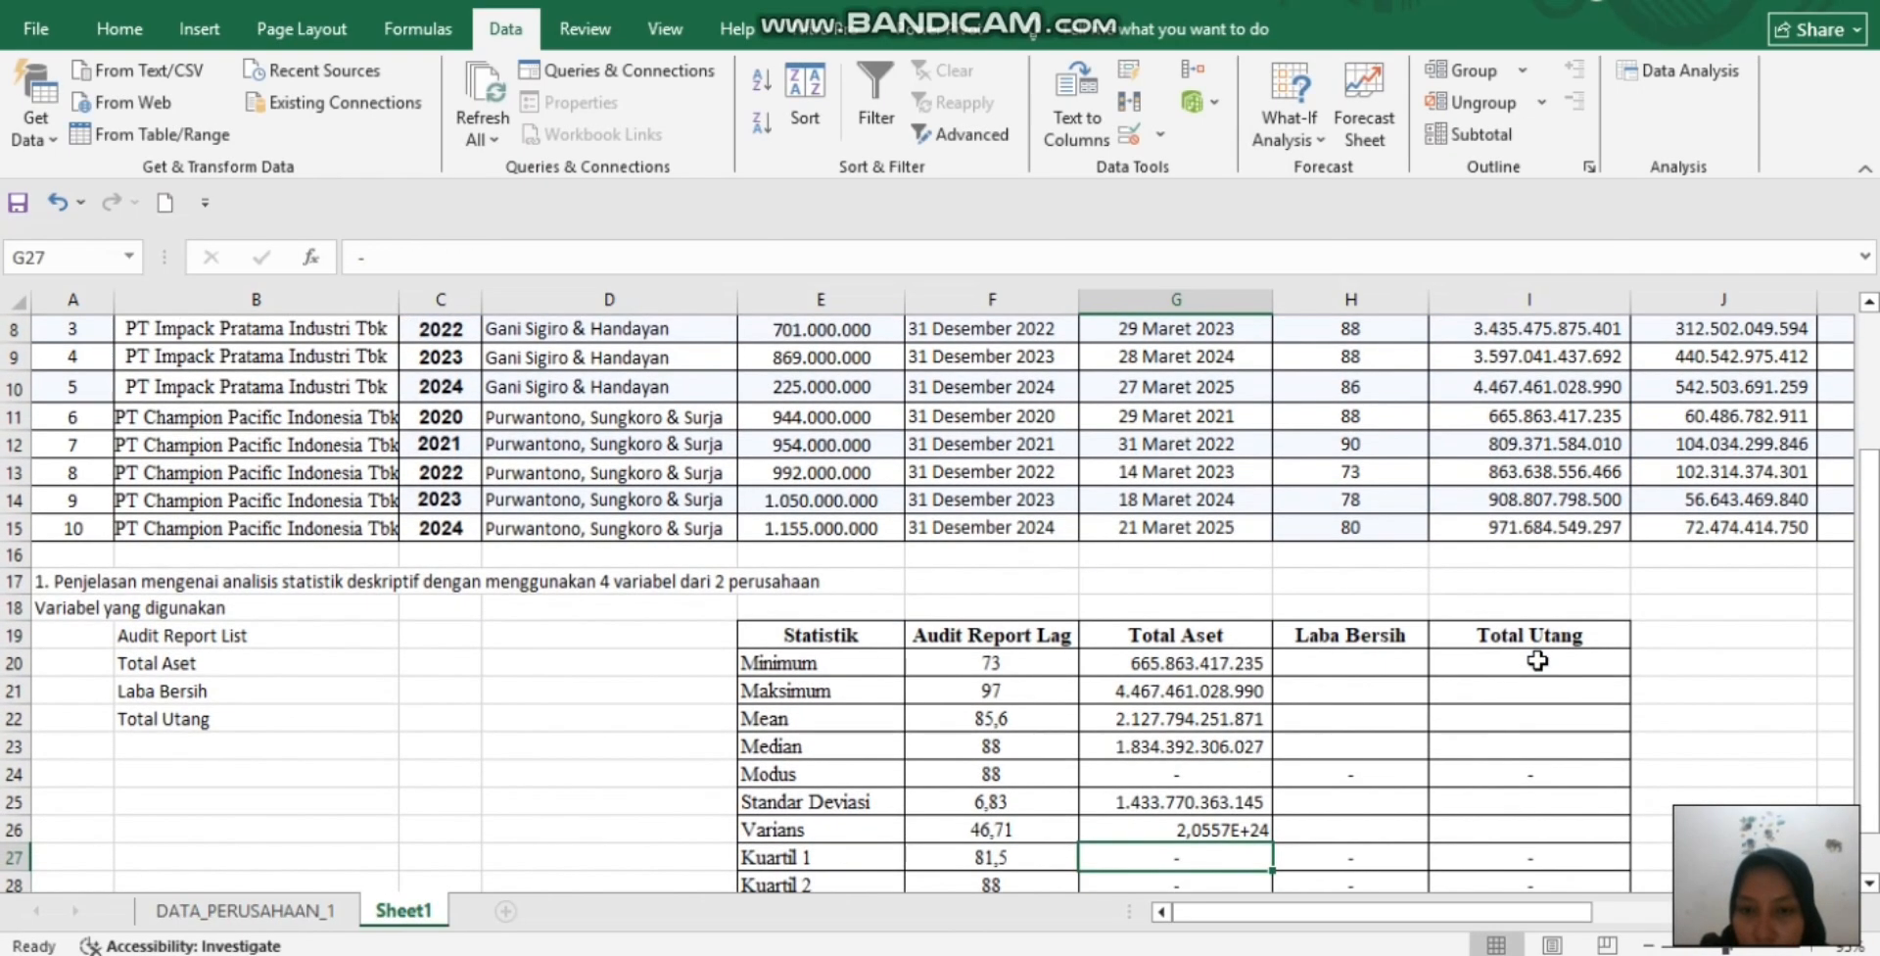
Calculate the minimum Laba Bersih in cell H20 using MIN over J6:J15
scroll(1453, 703, "down", 1)
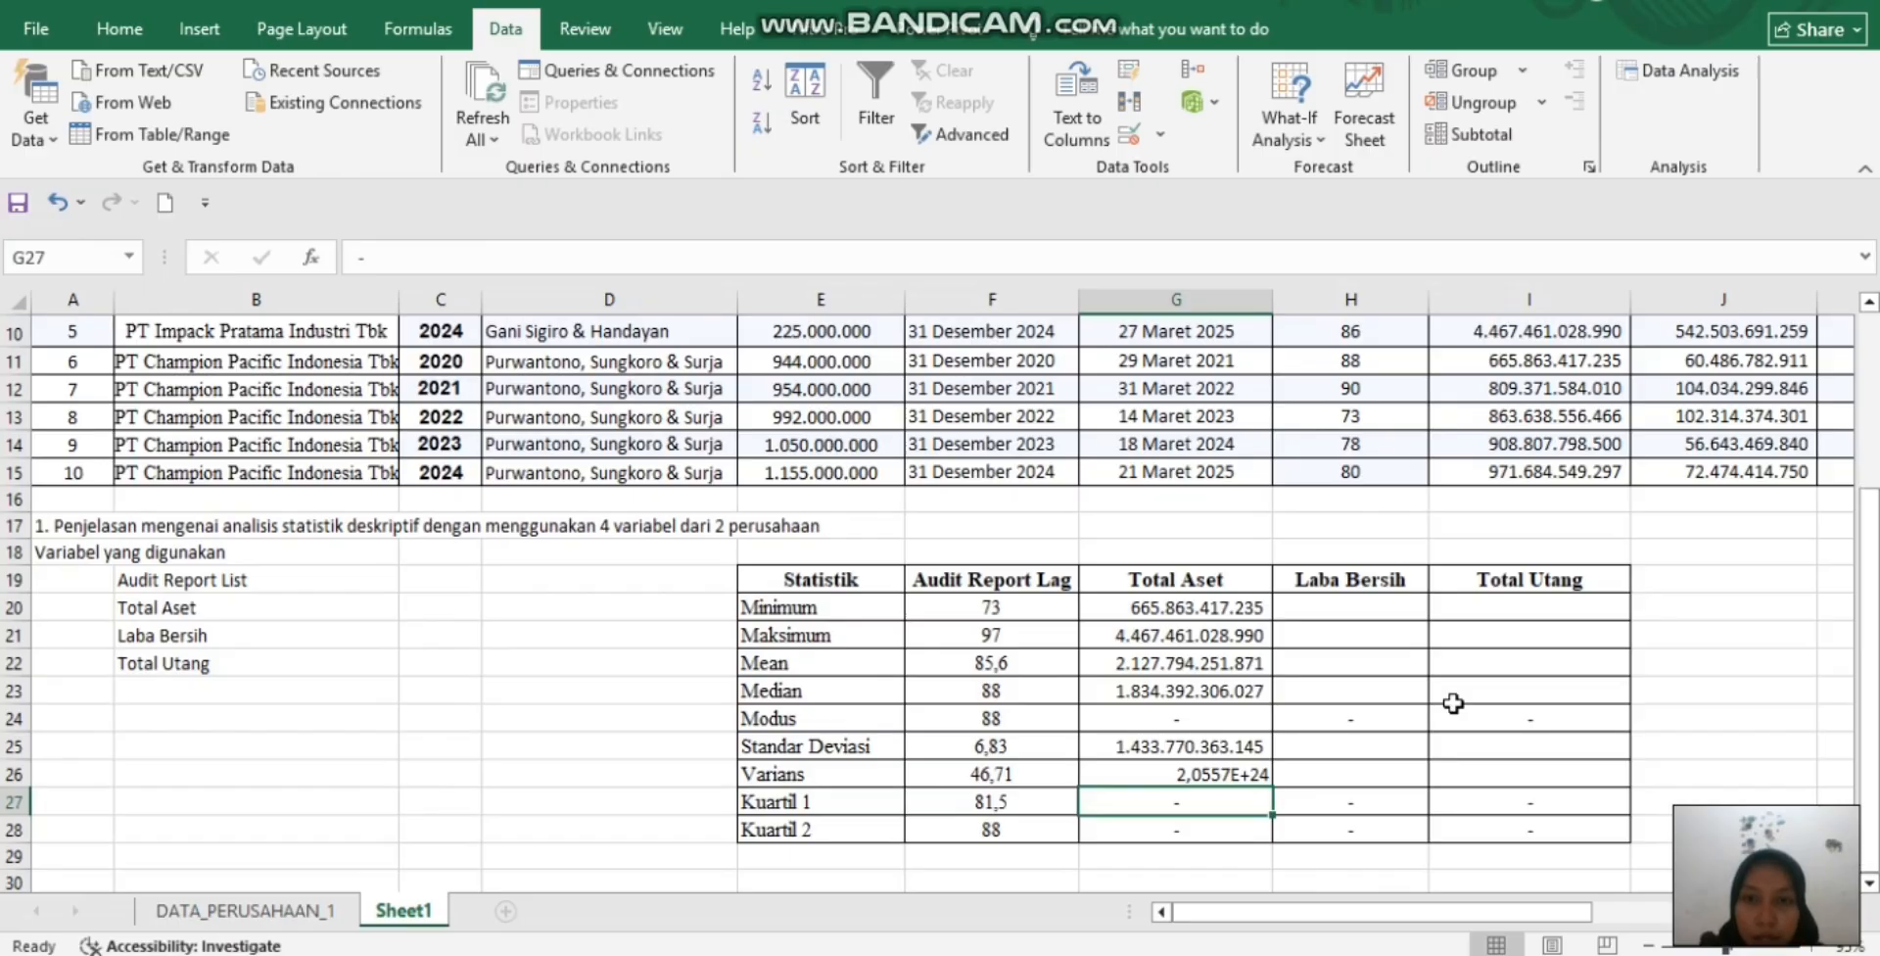
left_click(1381, 612)
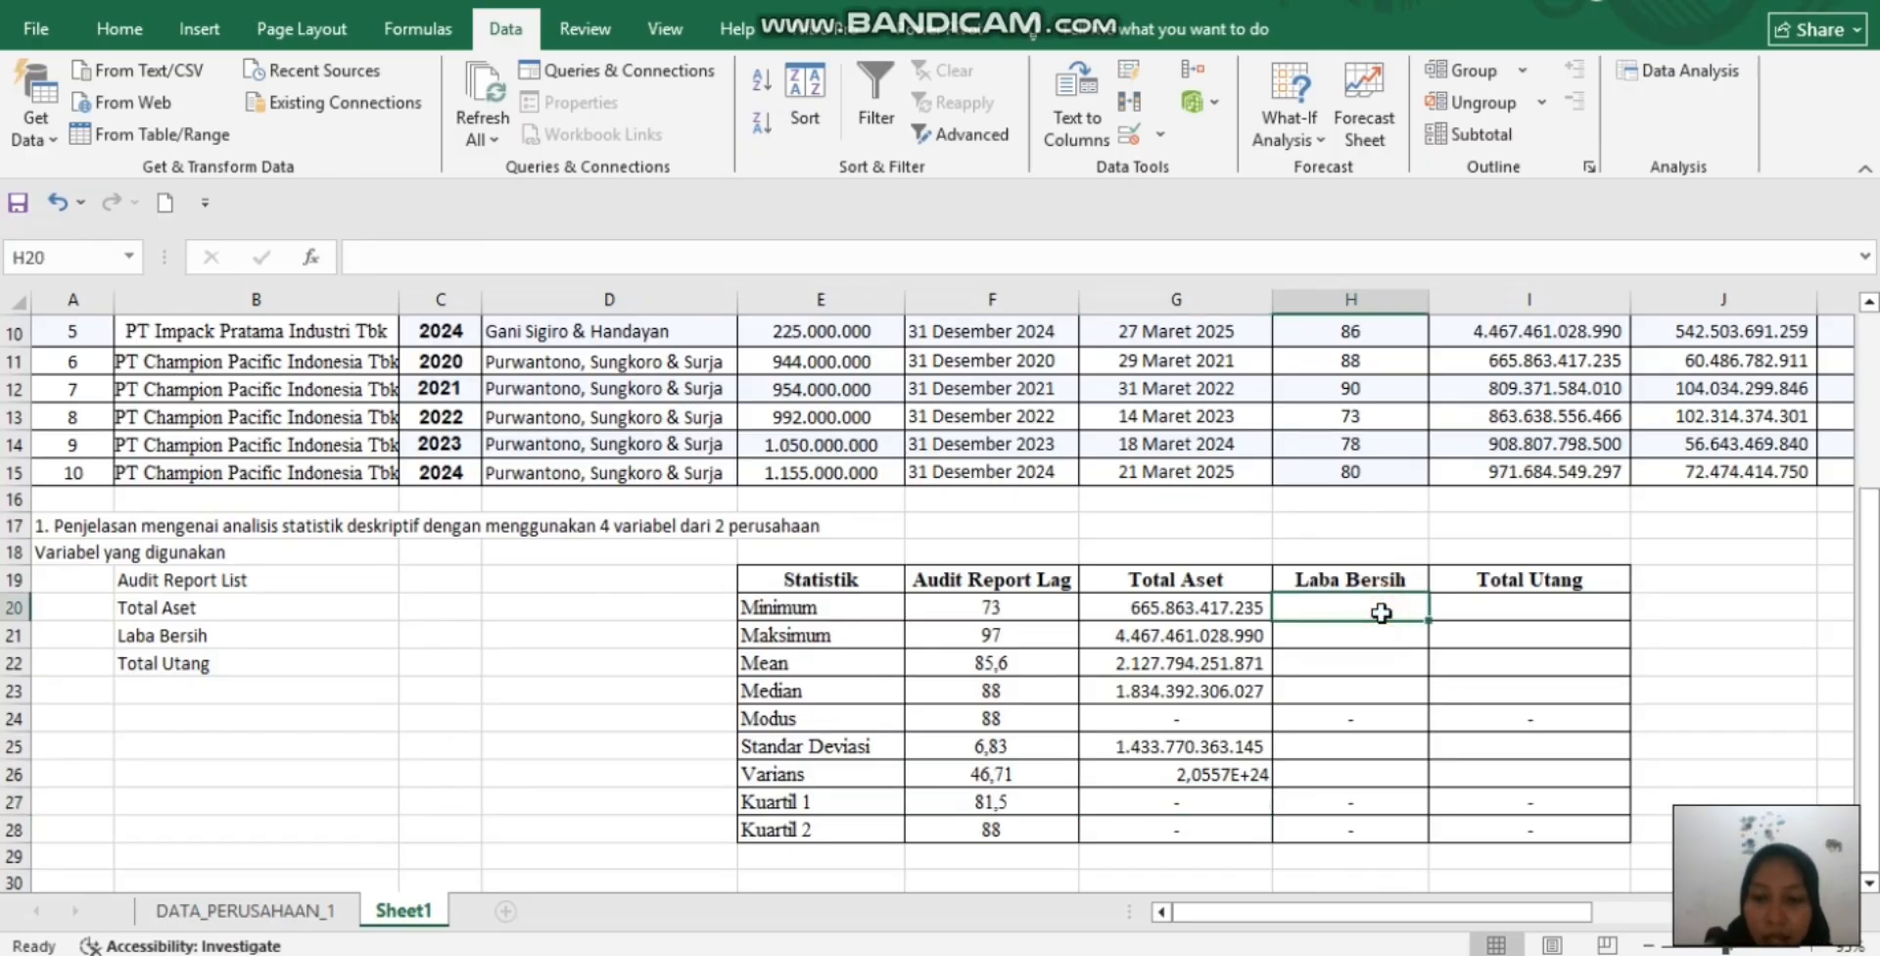
type("=MIN(")
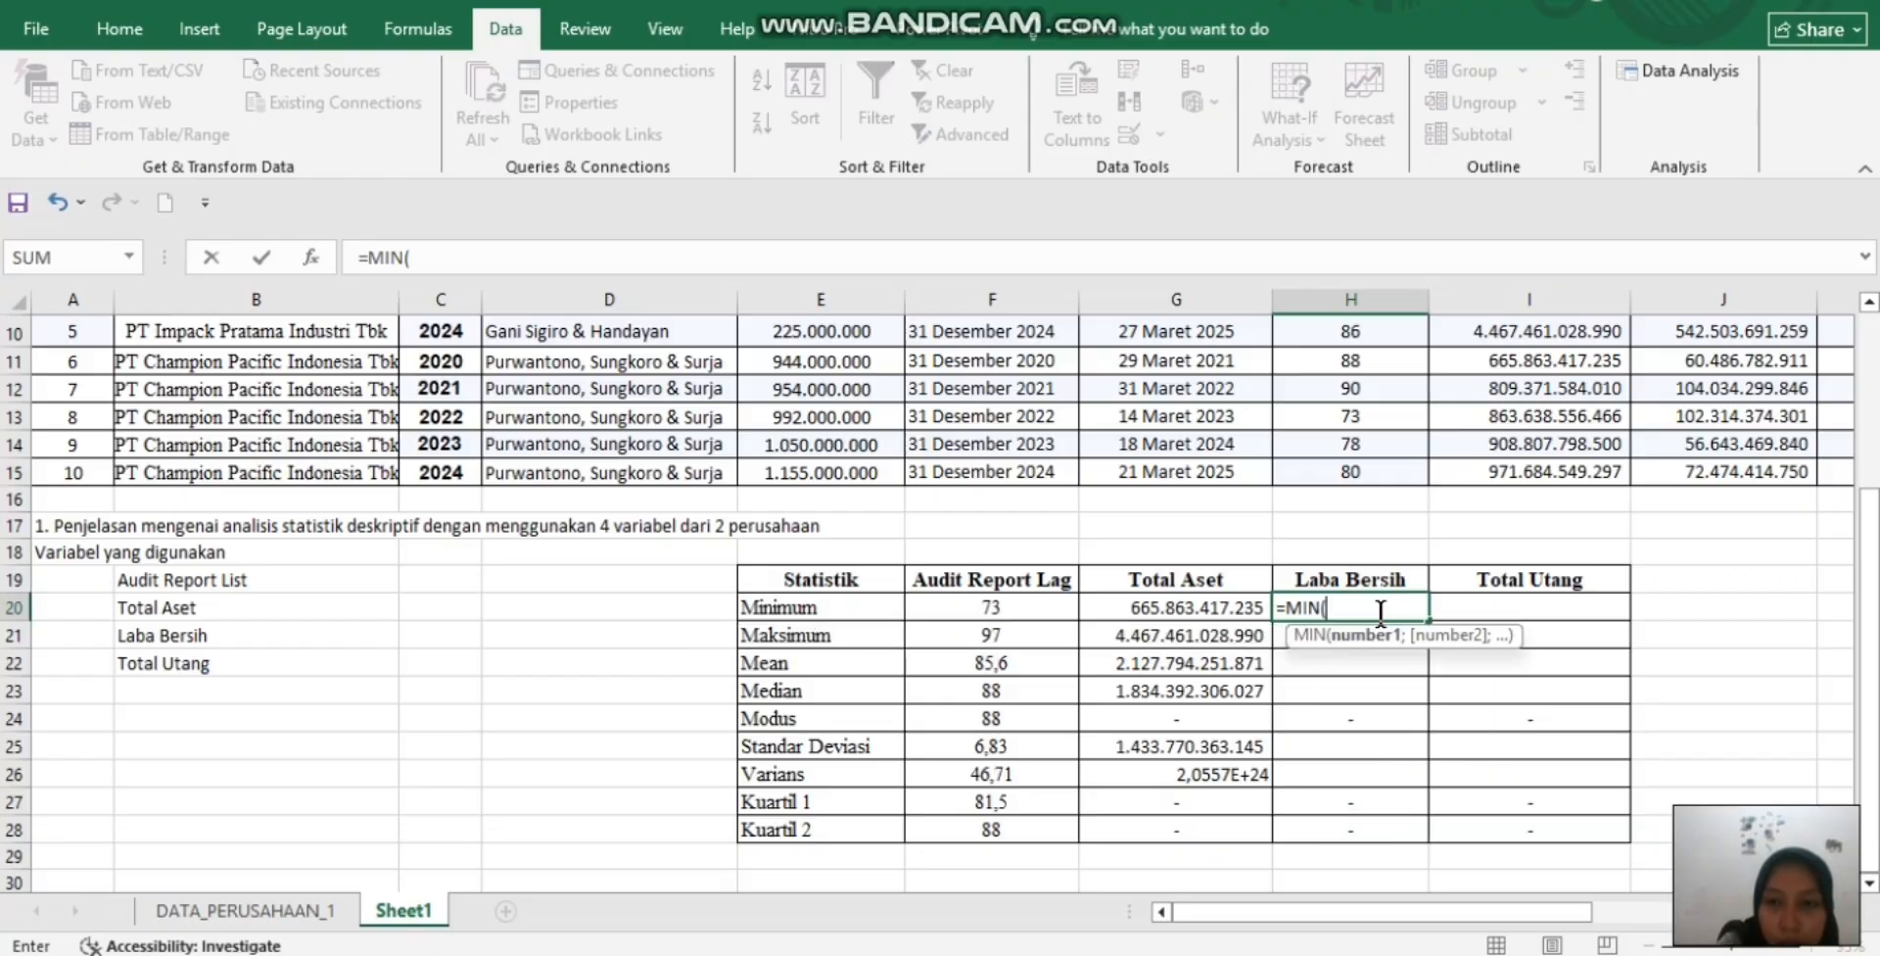
scroll(1460, 557, "up", 3)
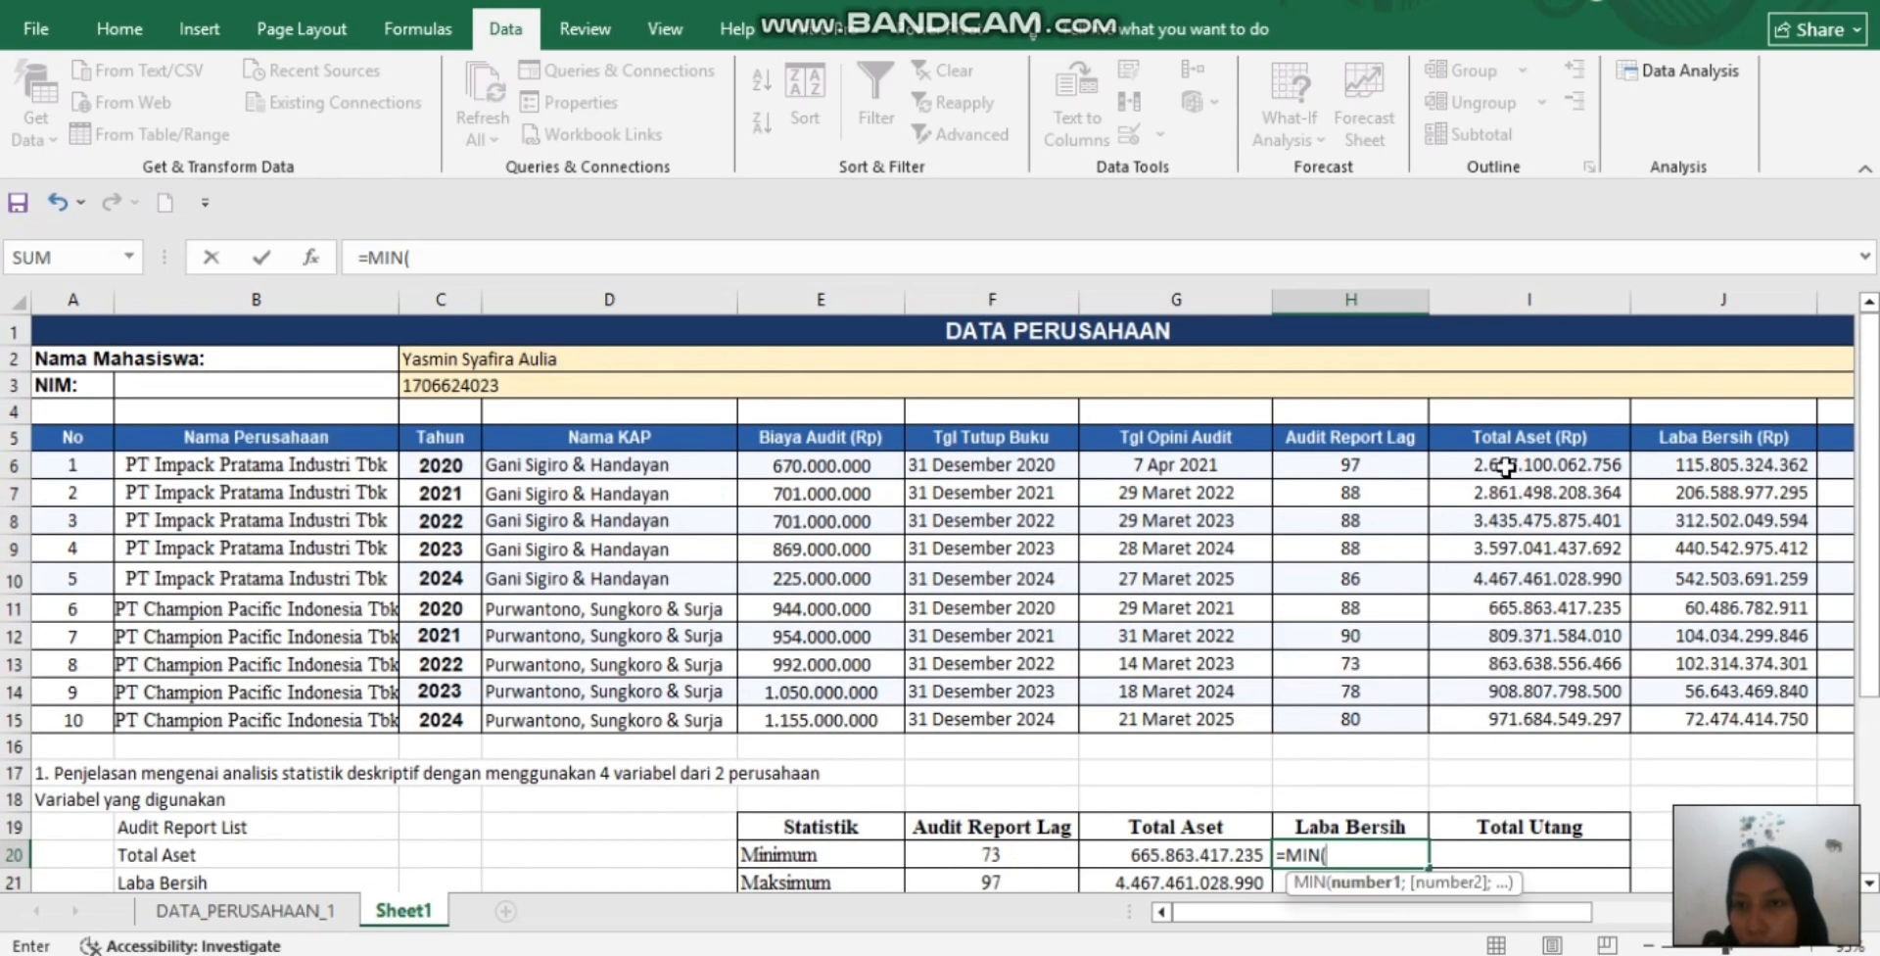
left_click_drag(1658, 464, 1670, 719)
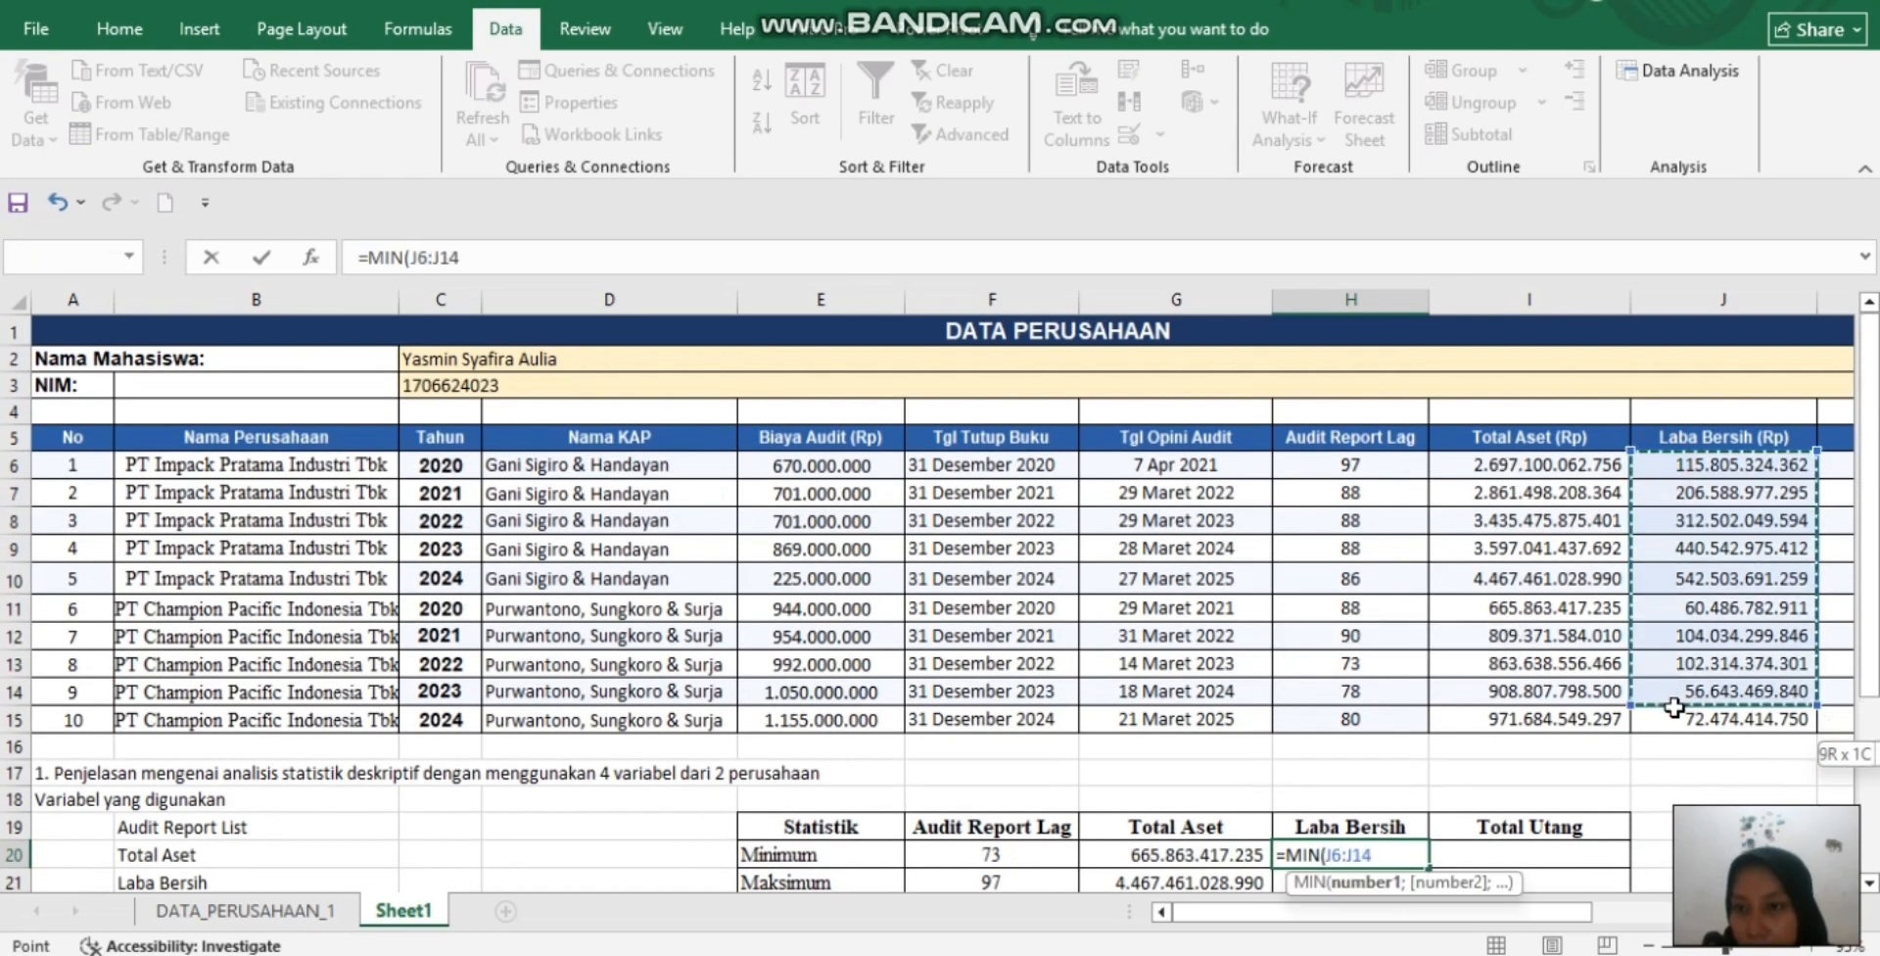
key("Return")
Calculate the maximum Laba Bersih in cell H21 using MAX over J6:J15
type("=")
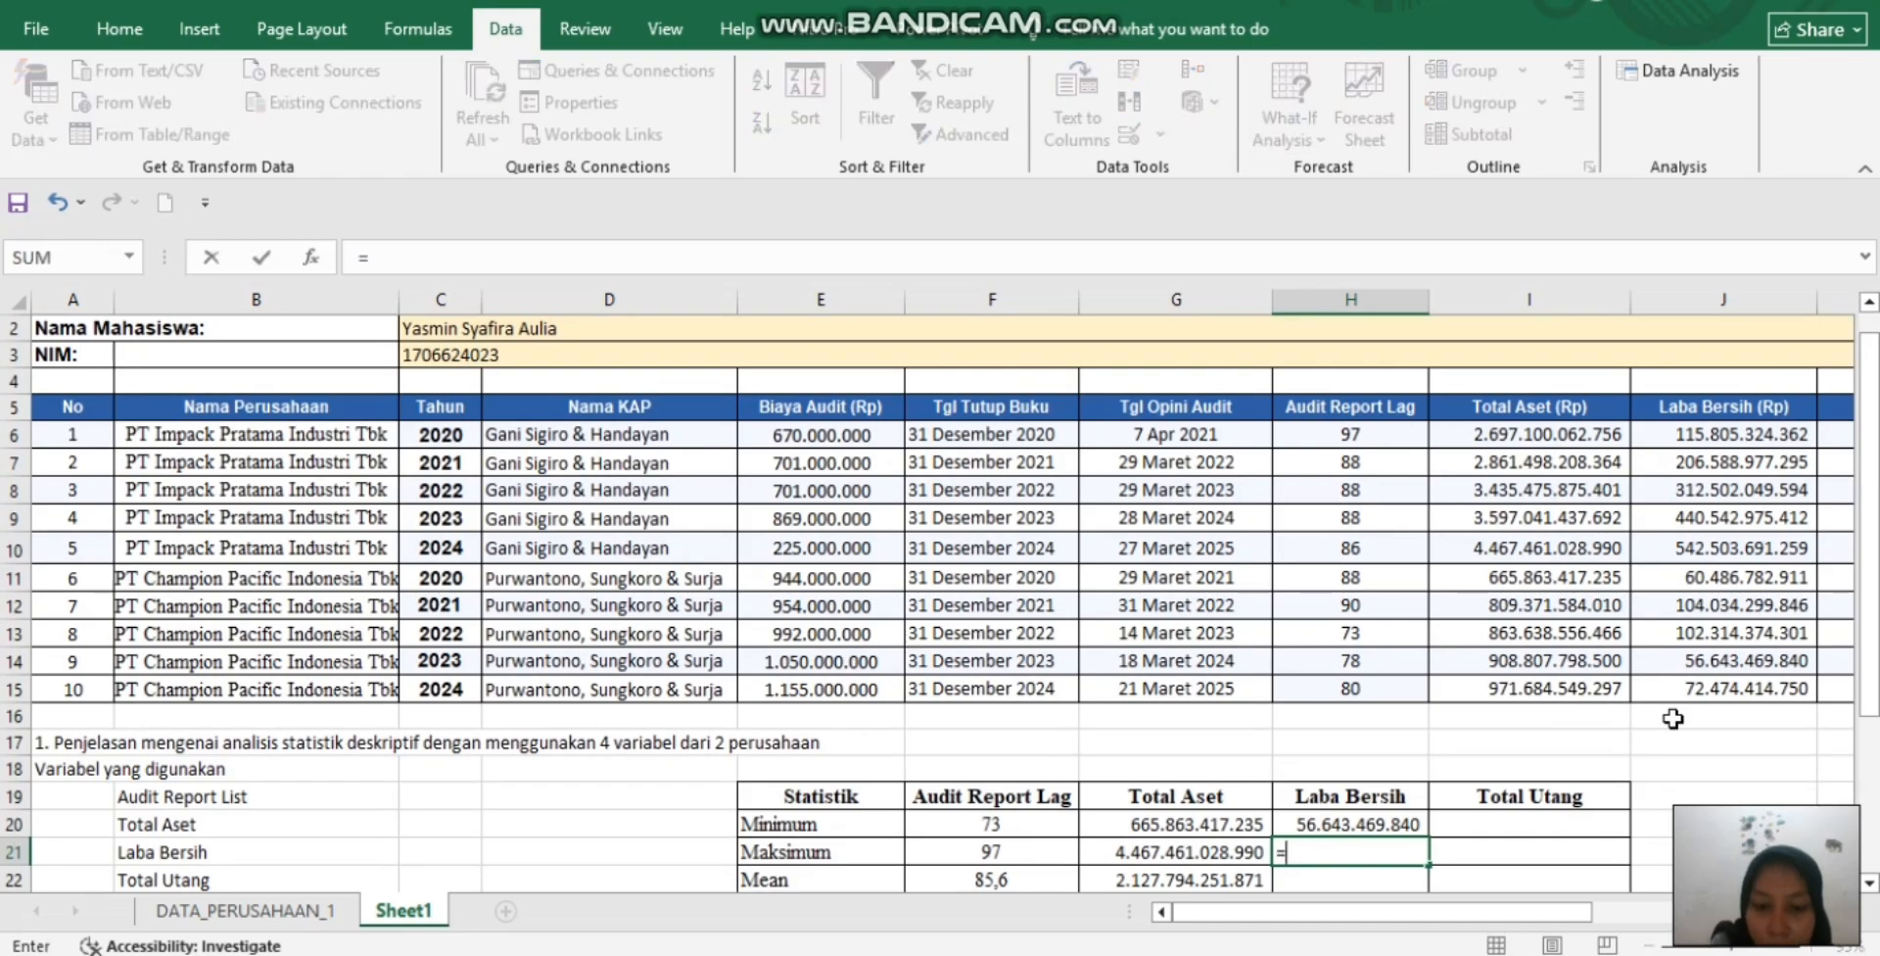
type("MAX(")
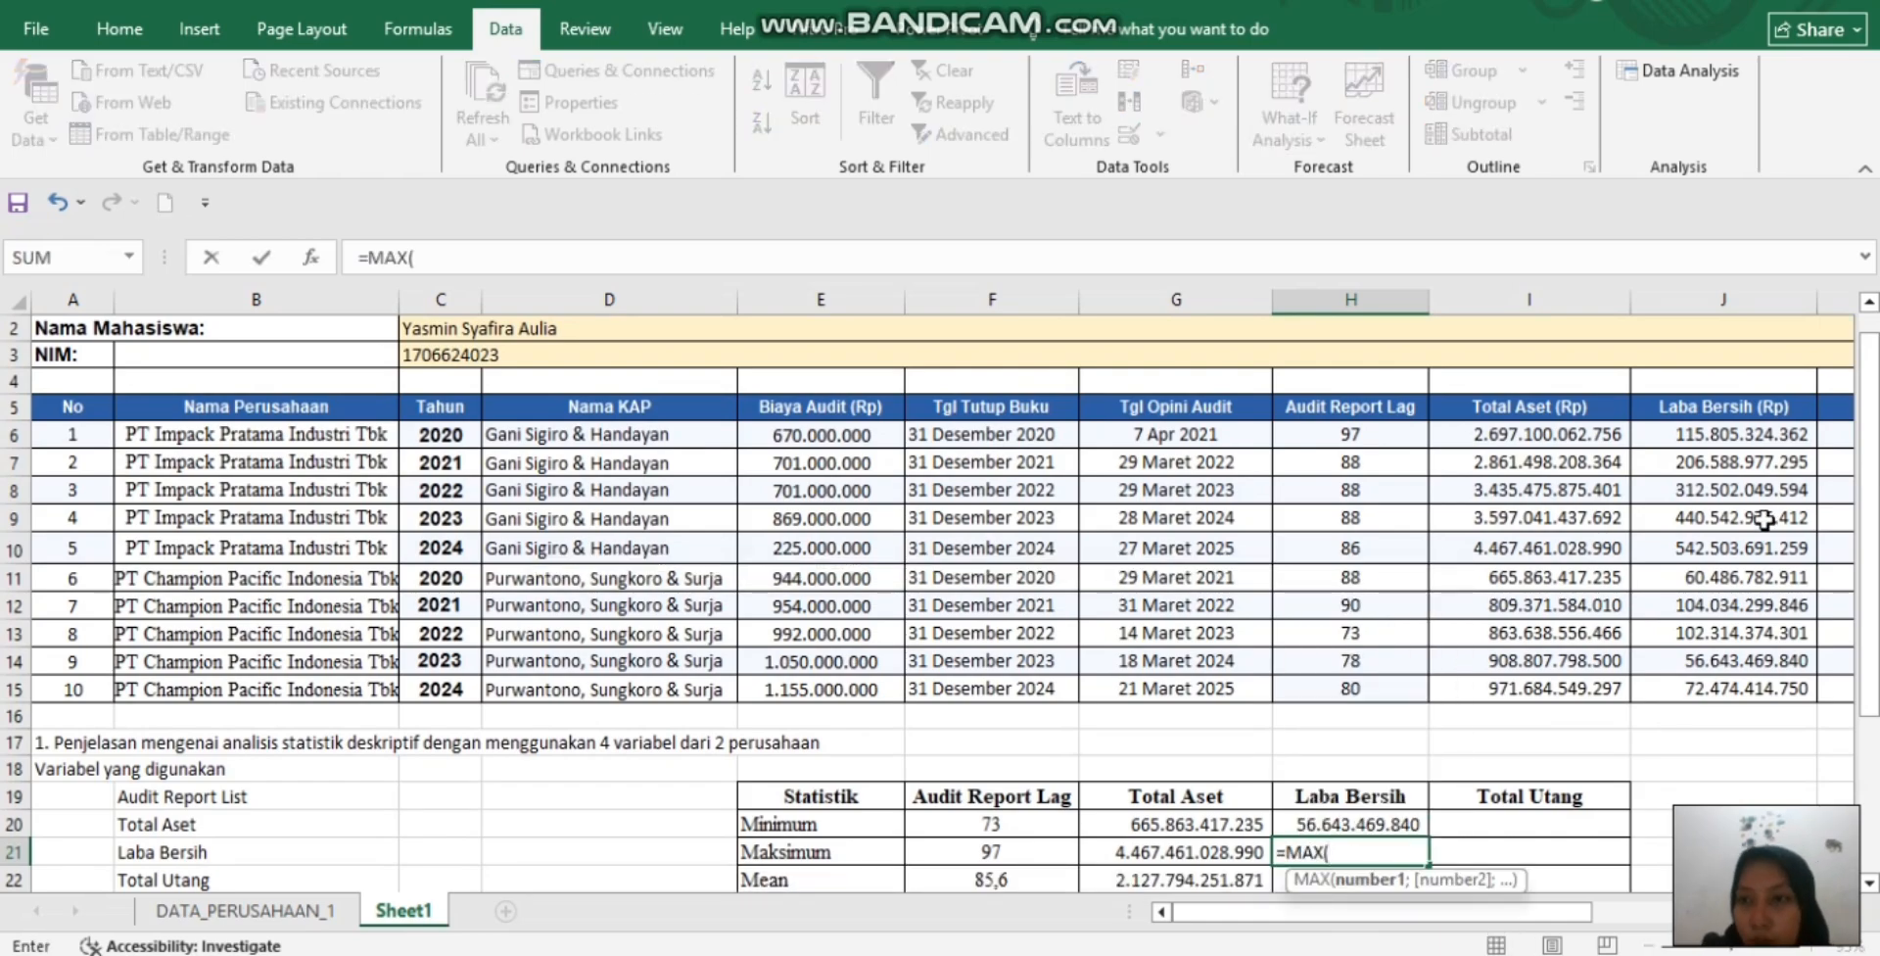
left_click_drag(1723, 432, 1711, 685)
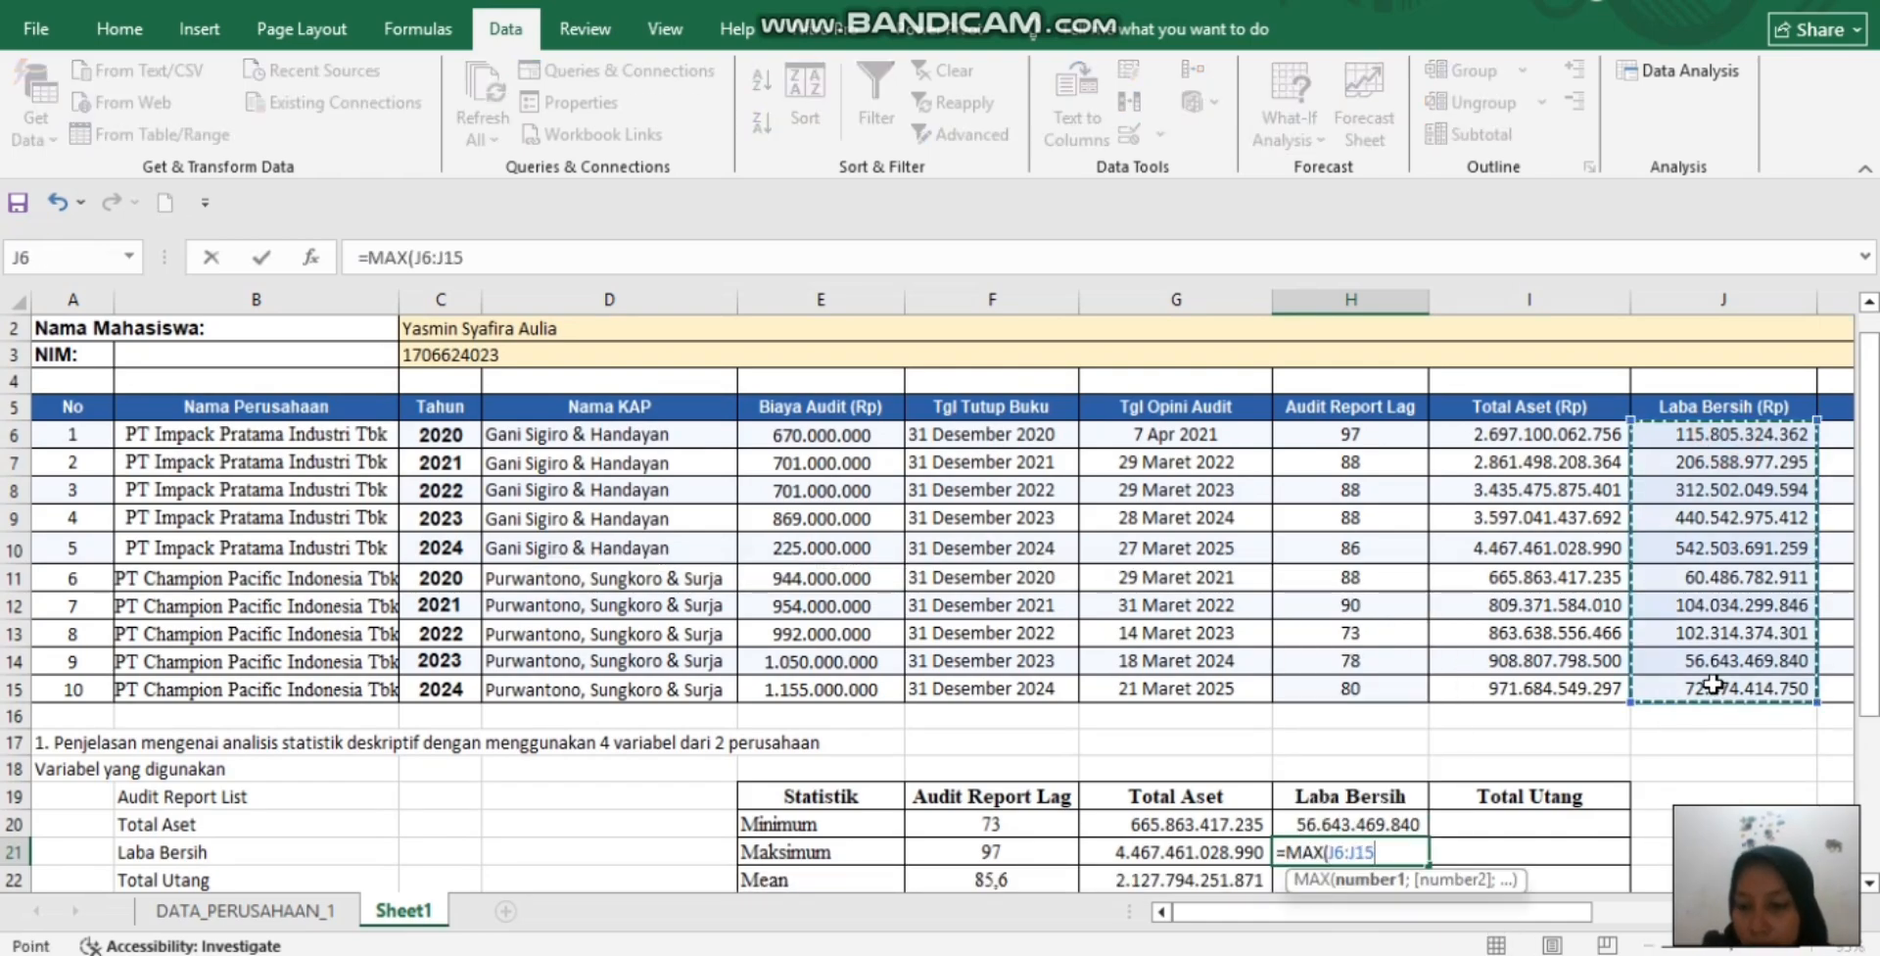
key("Return")
Calculate the mean Laba Bersih in cell H22 using AVERAGE over J6:J15
scroll(1712, 685, "down", 2)
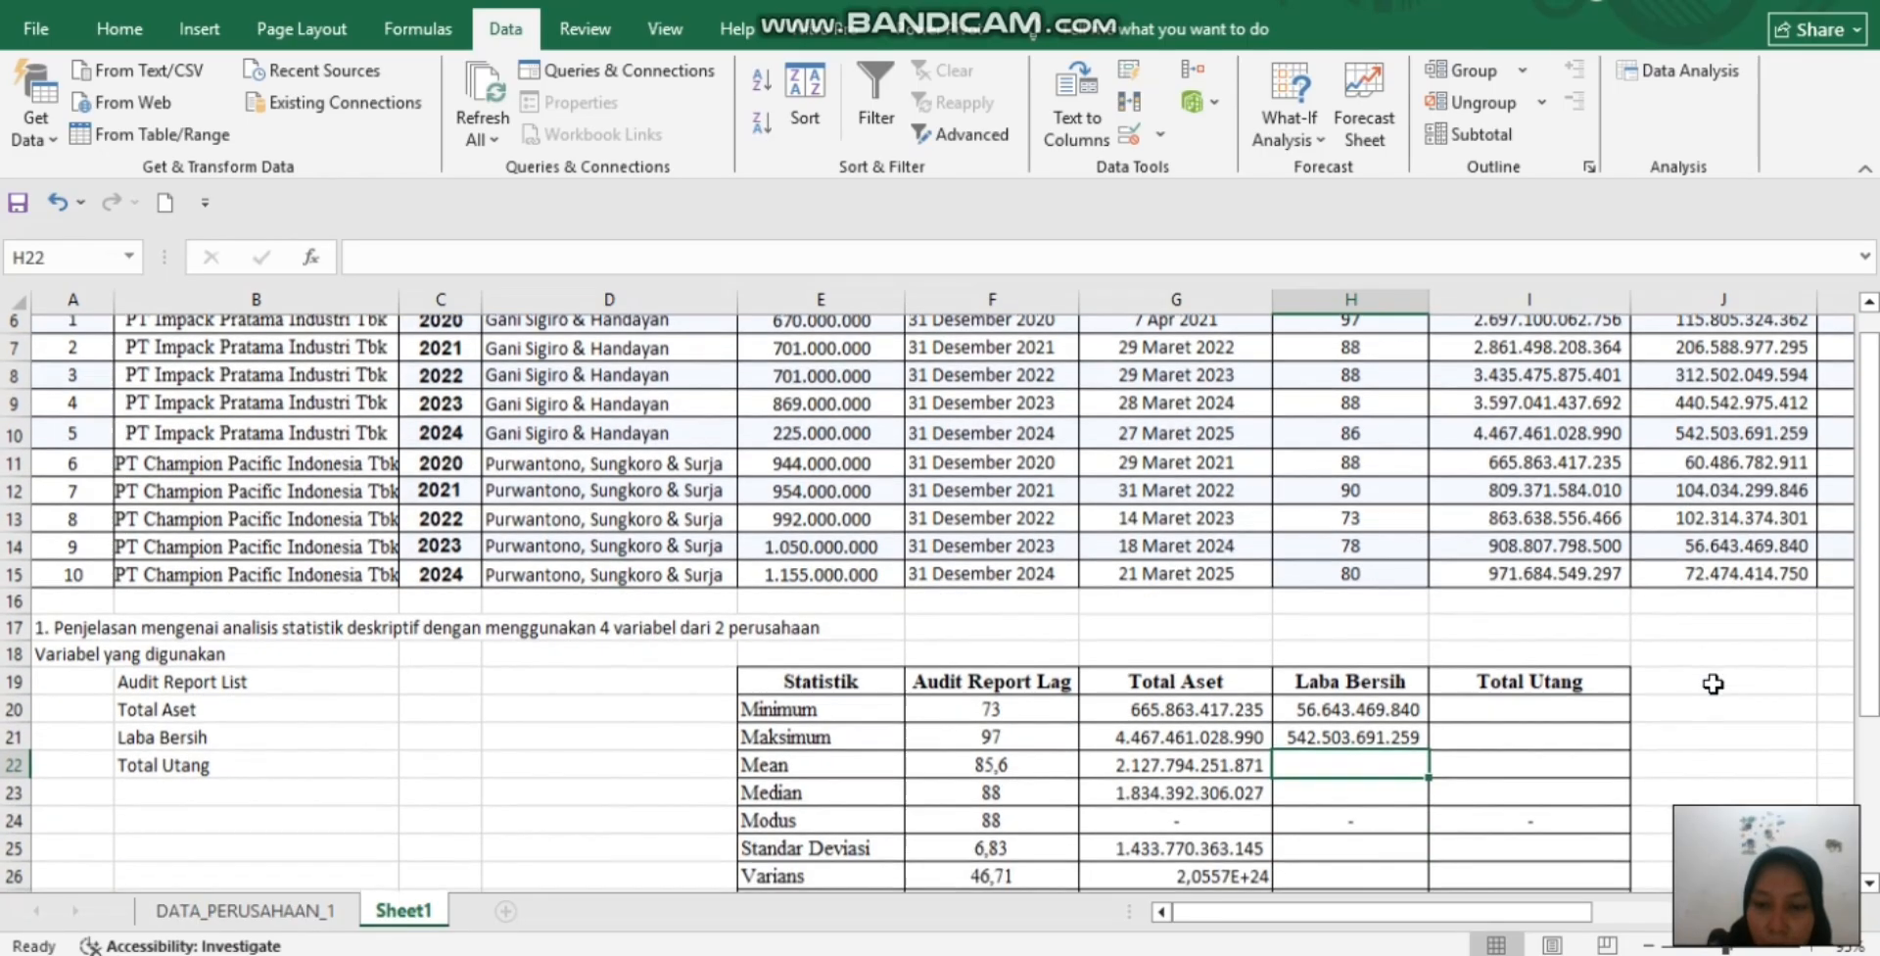
type("=AVR")
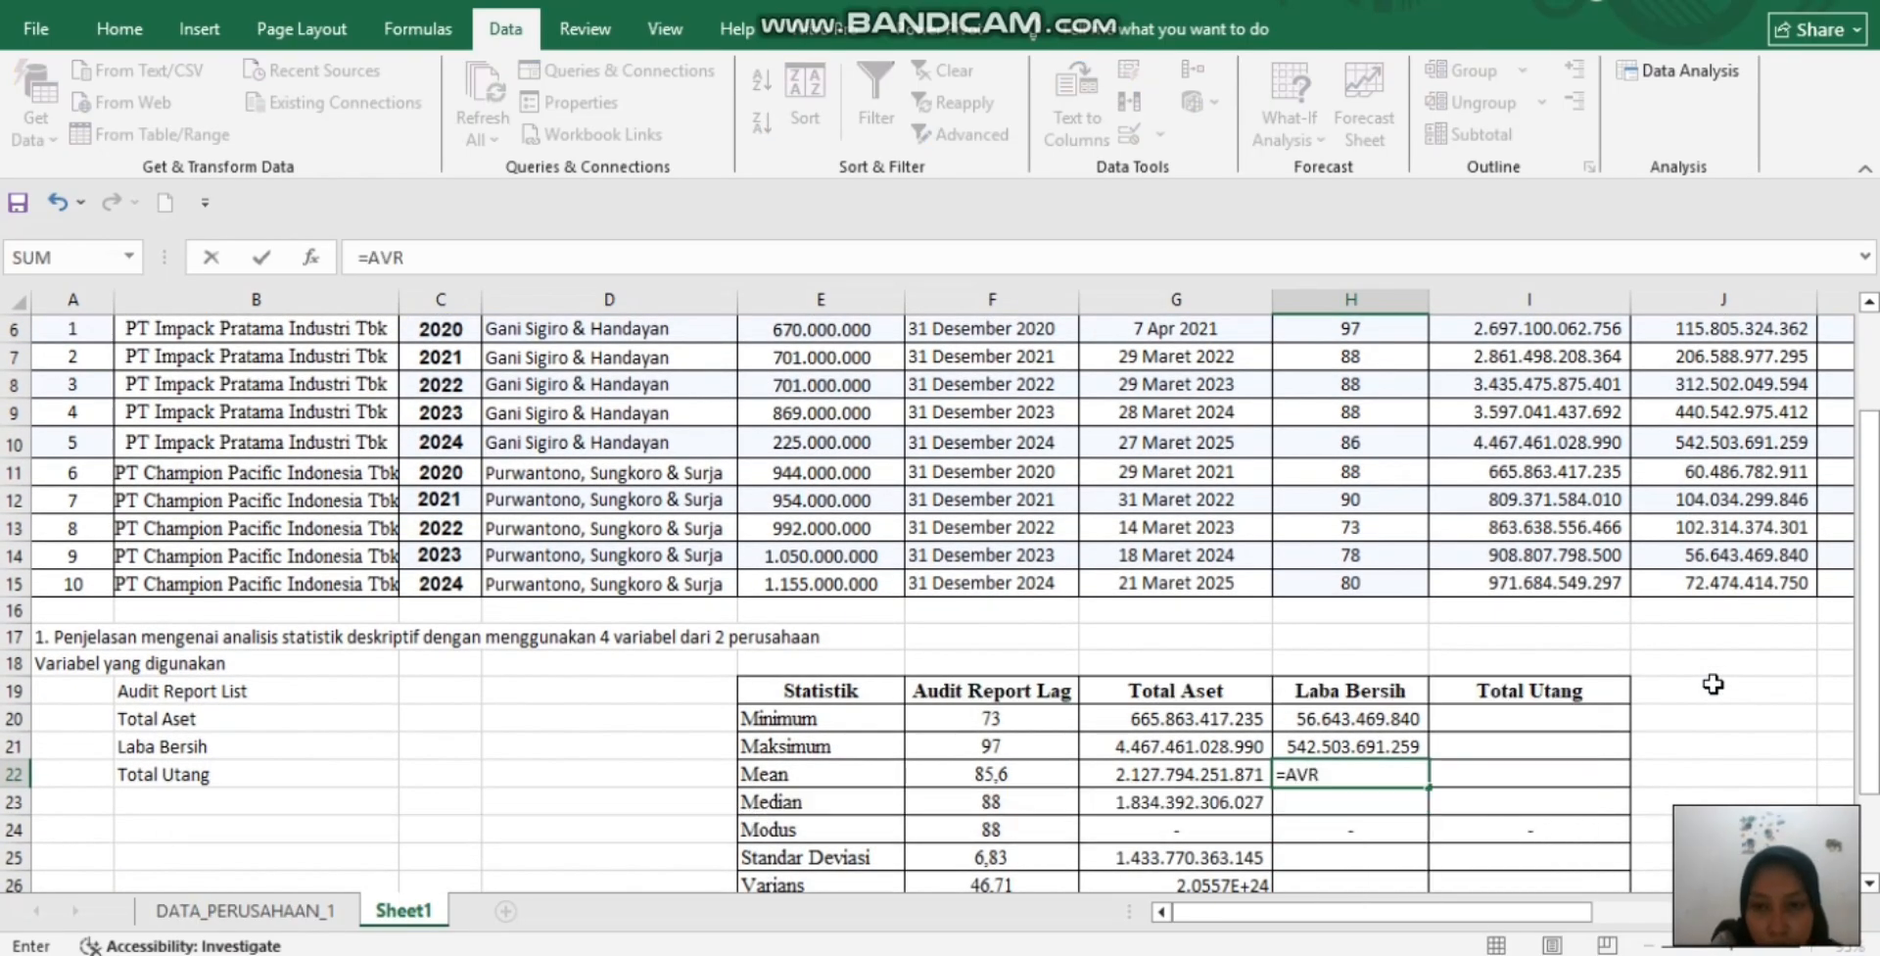
key("BackSpace")
type("ERAG")
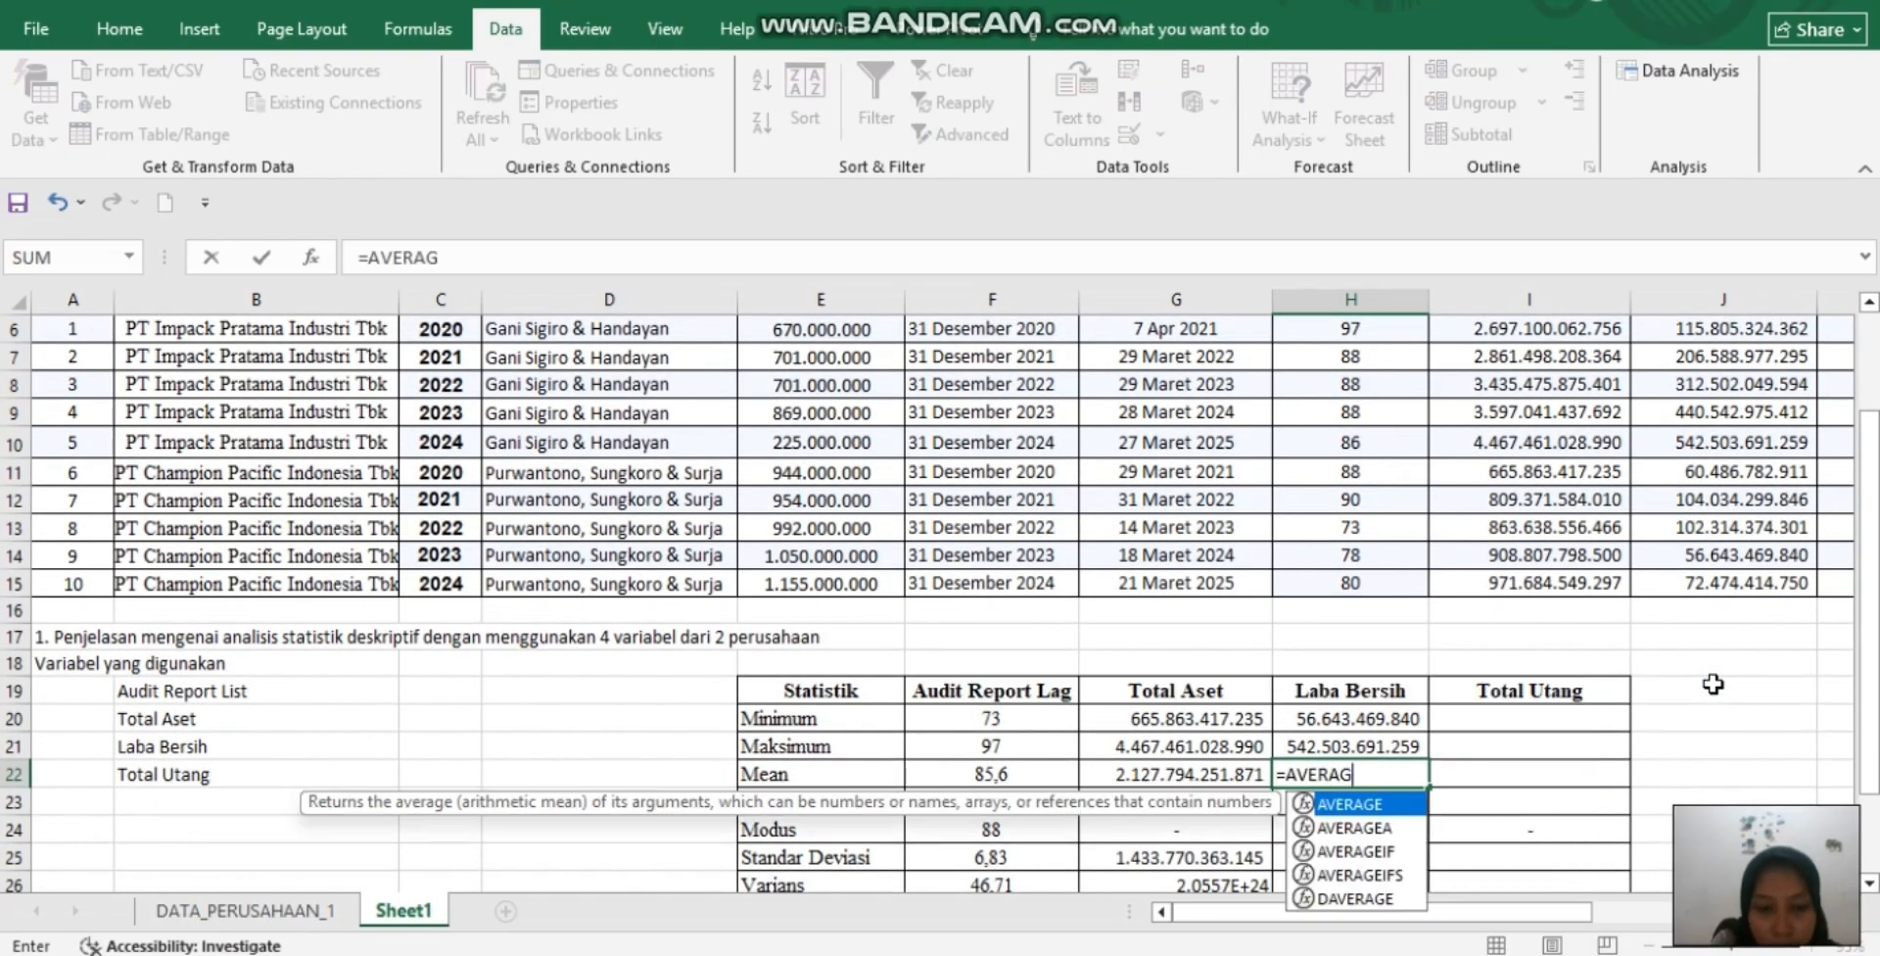
type("E(")
scroll(1715, 646, "up", 2)
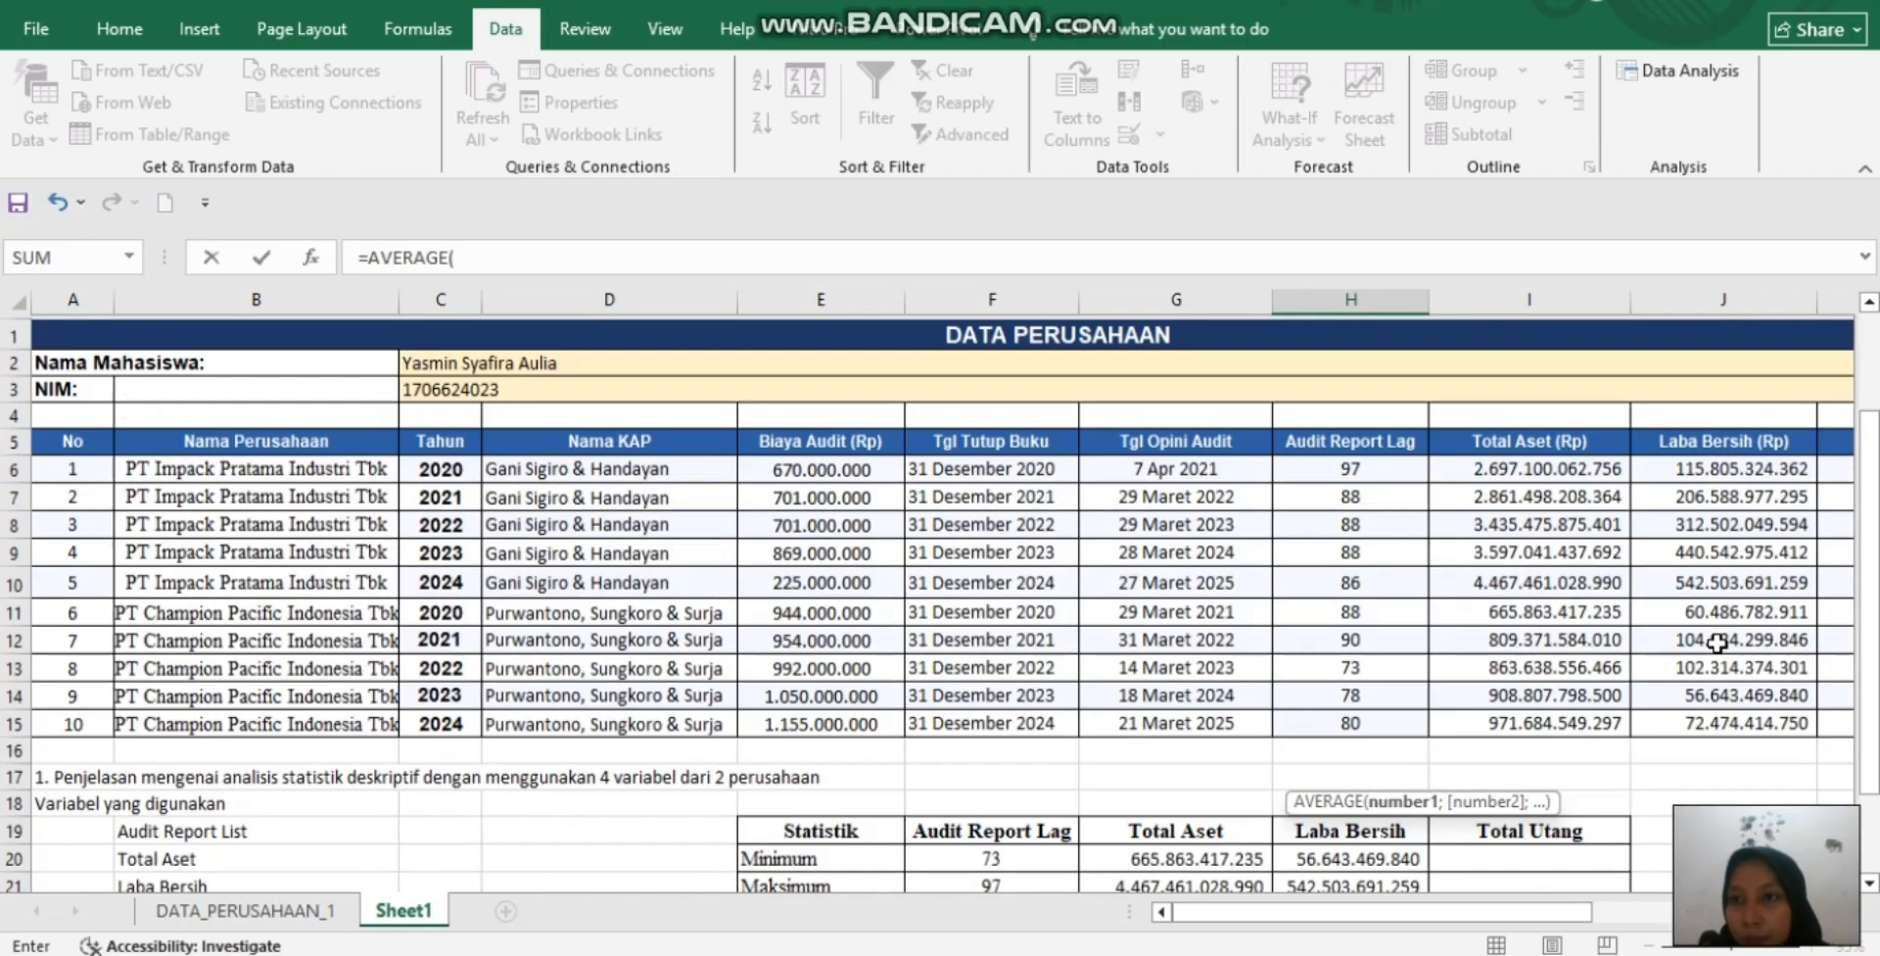
left_click(1733, 470)
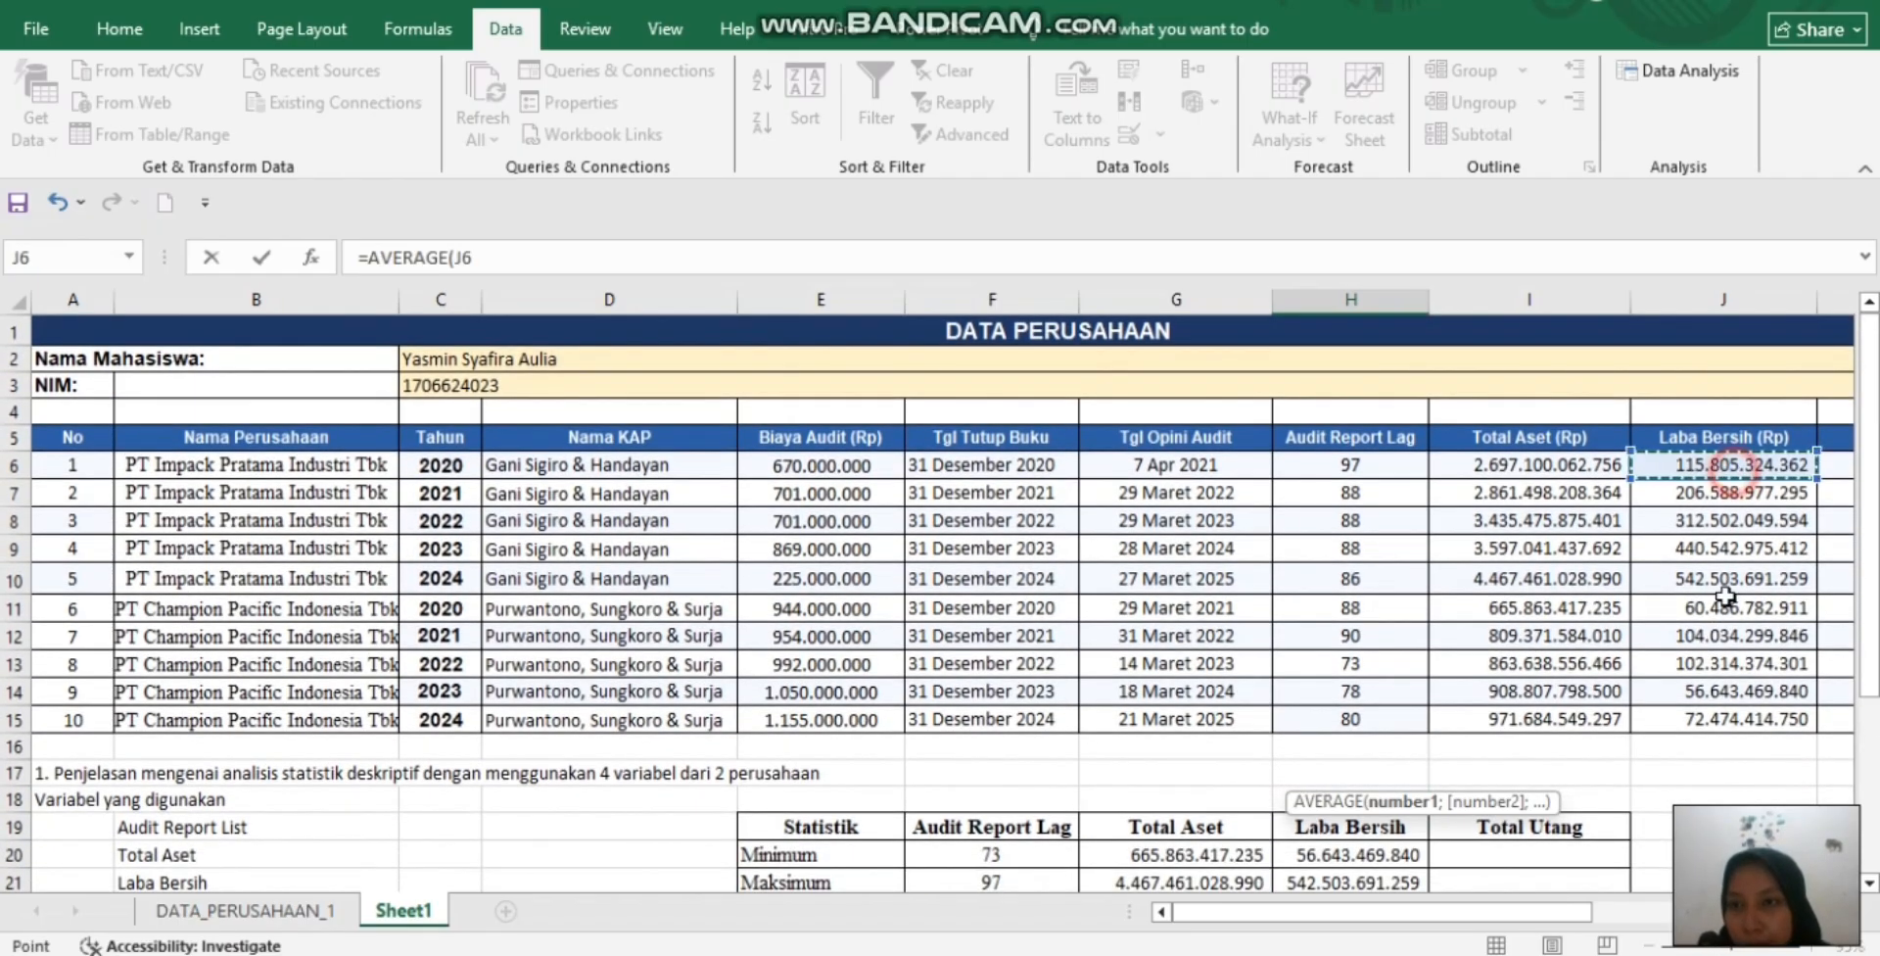
left_click_drag(1714, 464, 1712, 717)
key("Return")
Calculate the median Laba Bersih in cell H23 using MEDIAN over J6:J15
scroll(1712, 716, "down", 2)
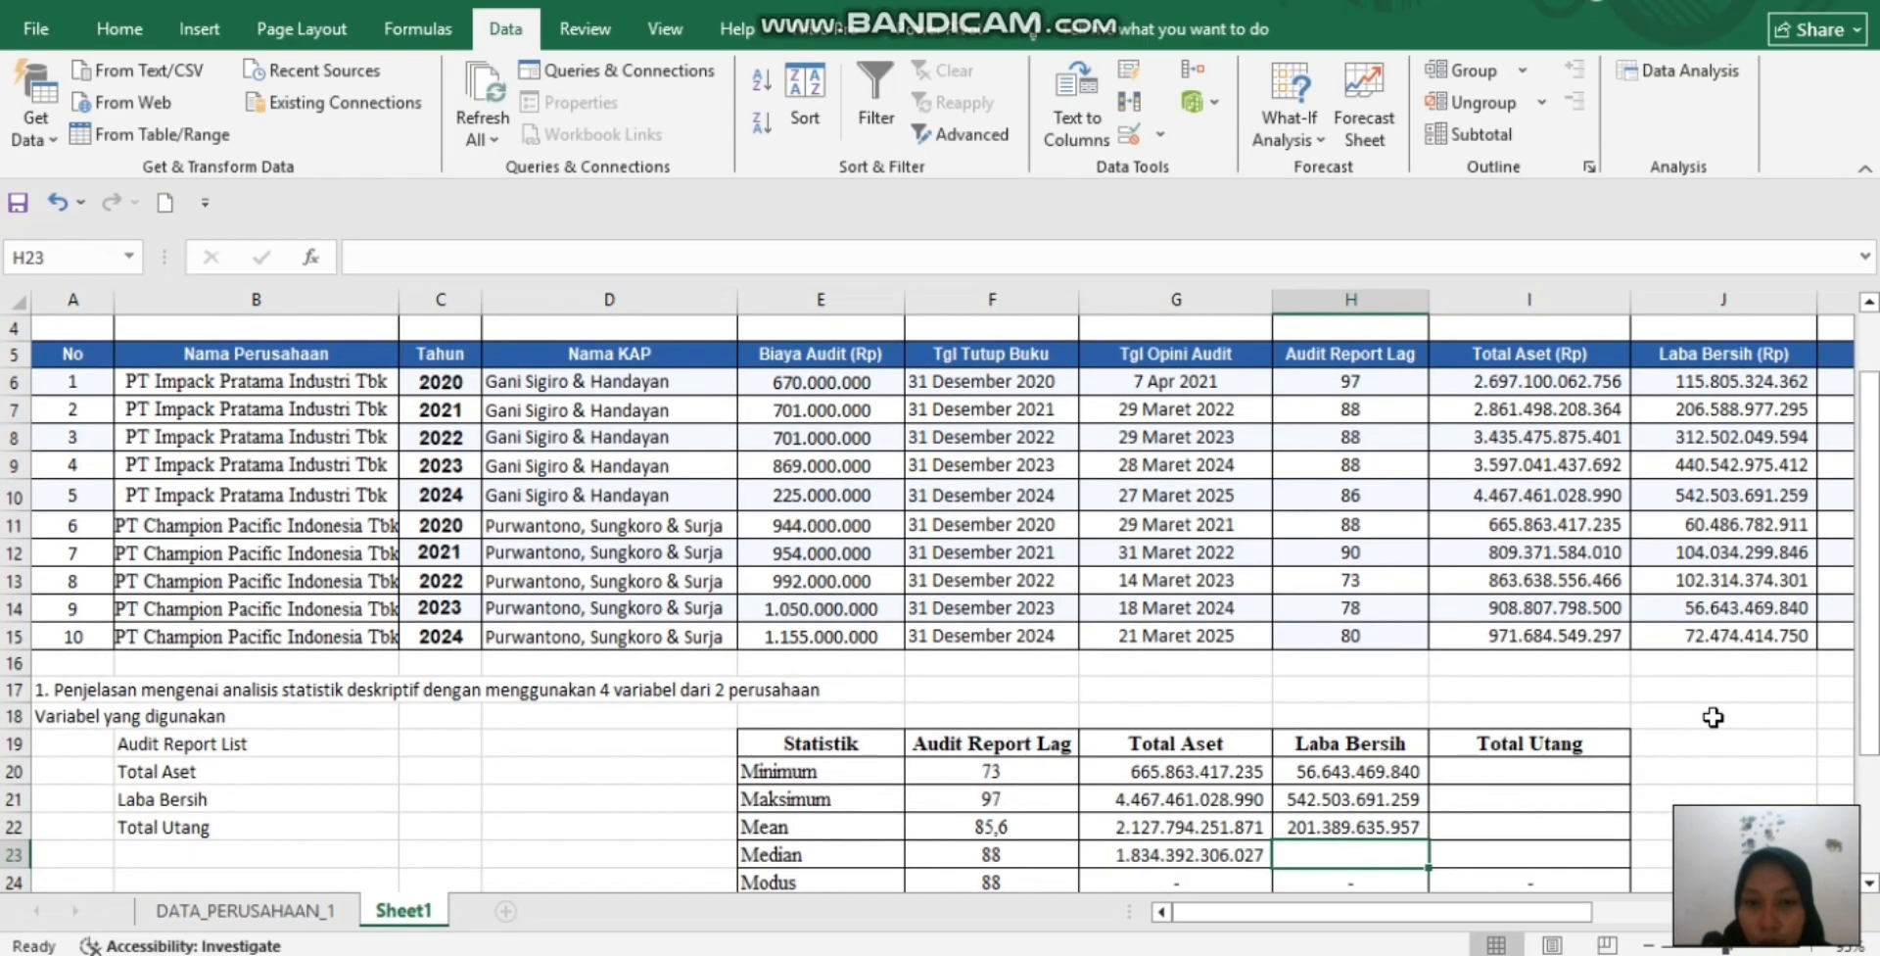
type("=M")
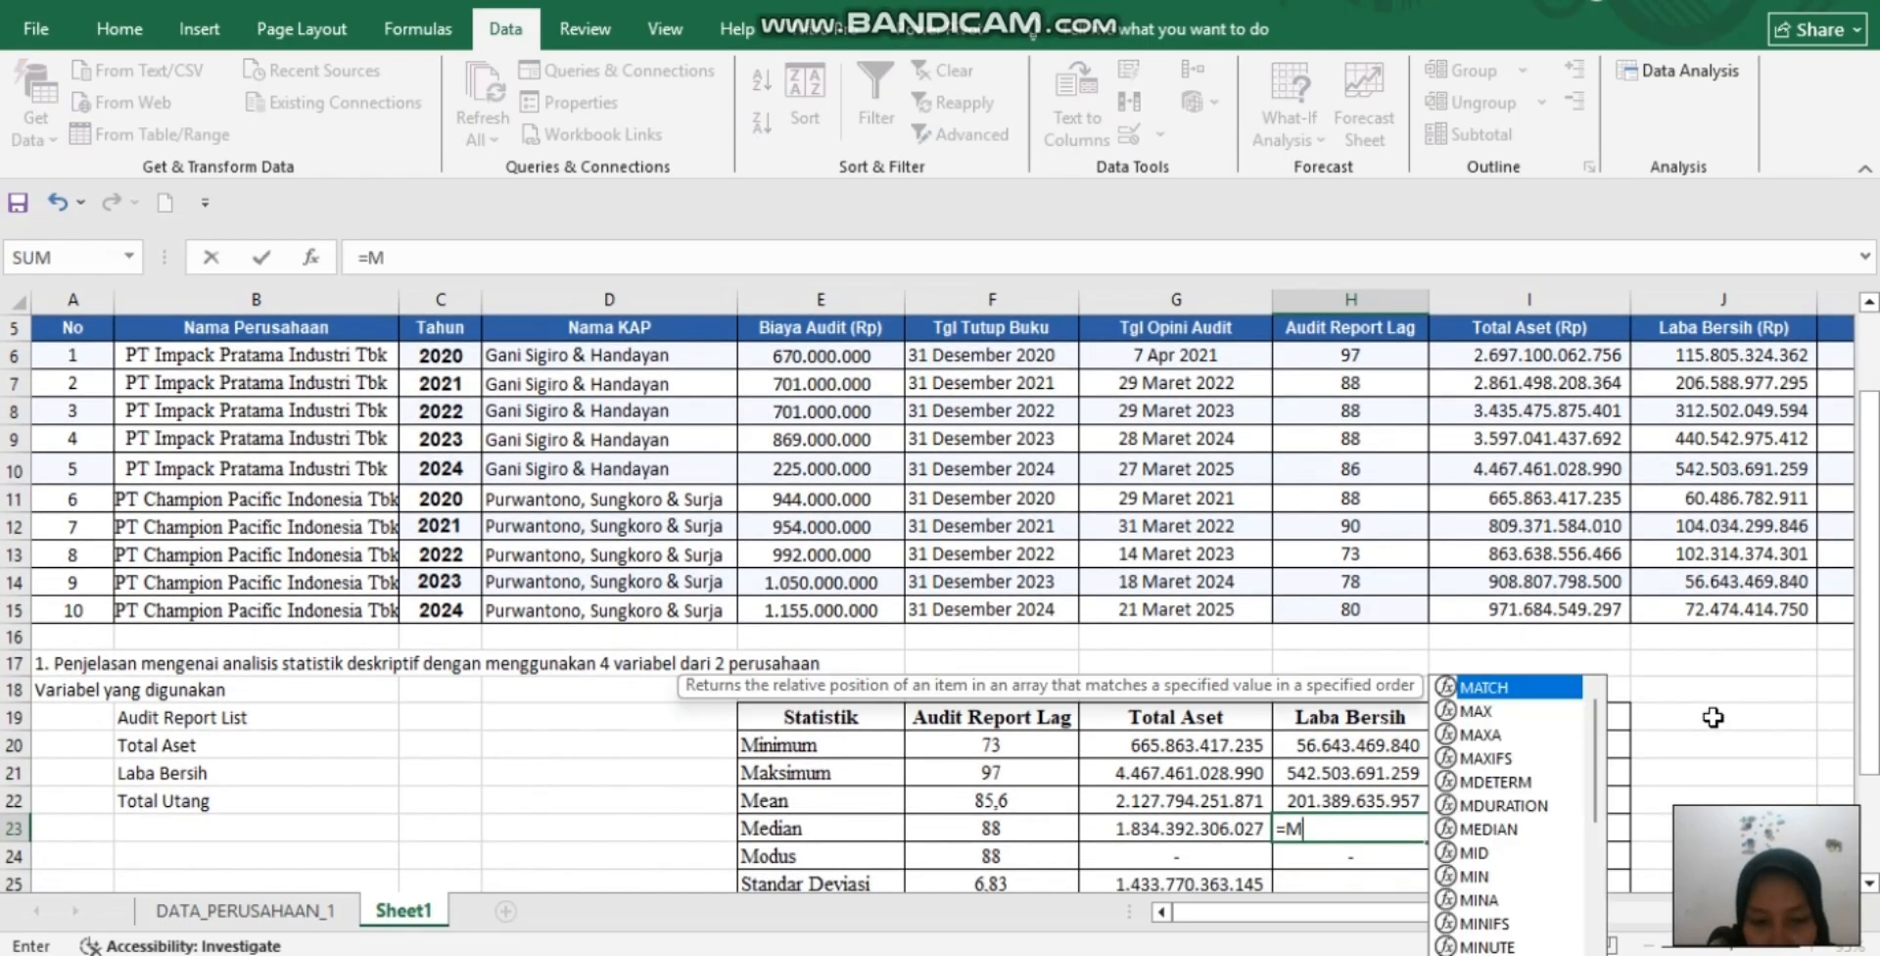
type("EDIAN(")
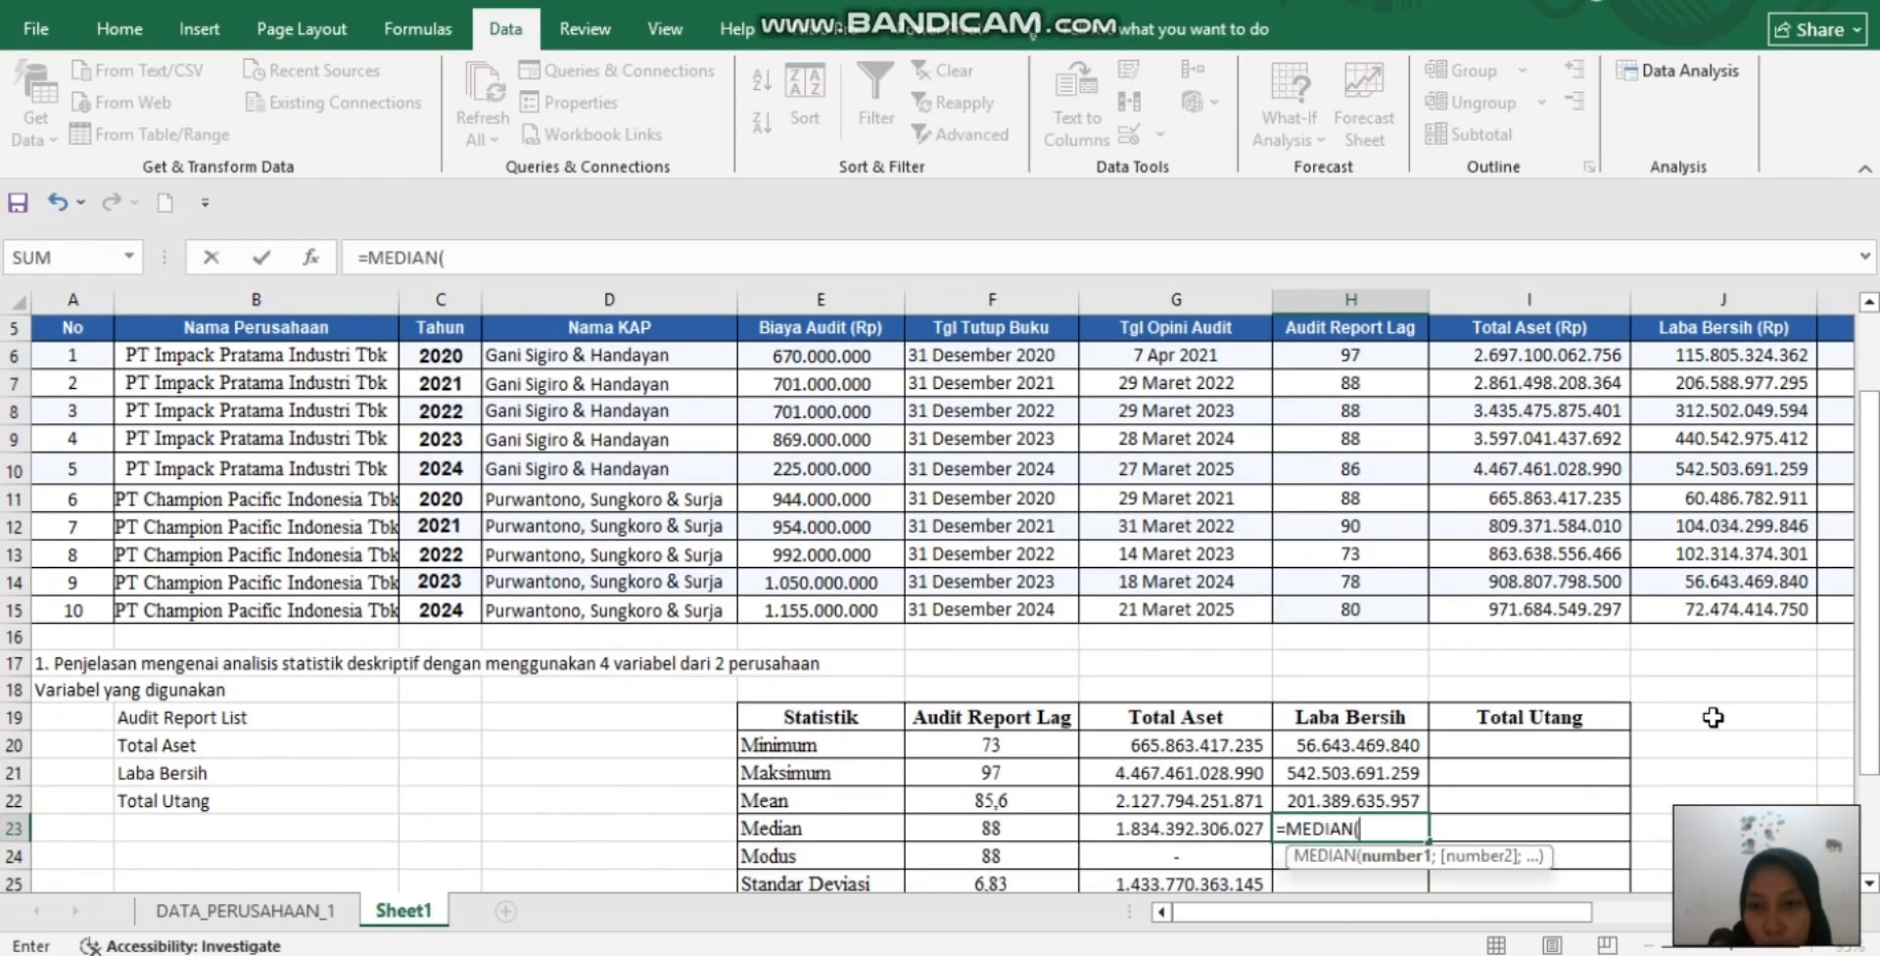
left_click(1772, 436)
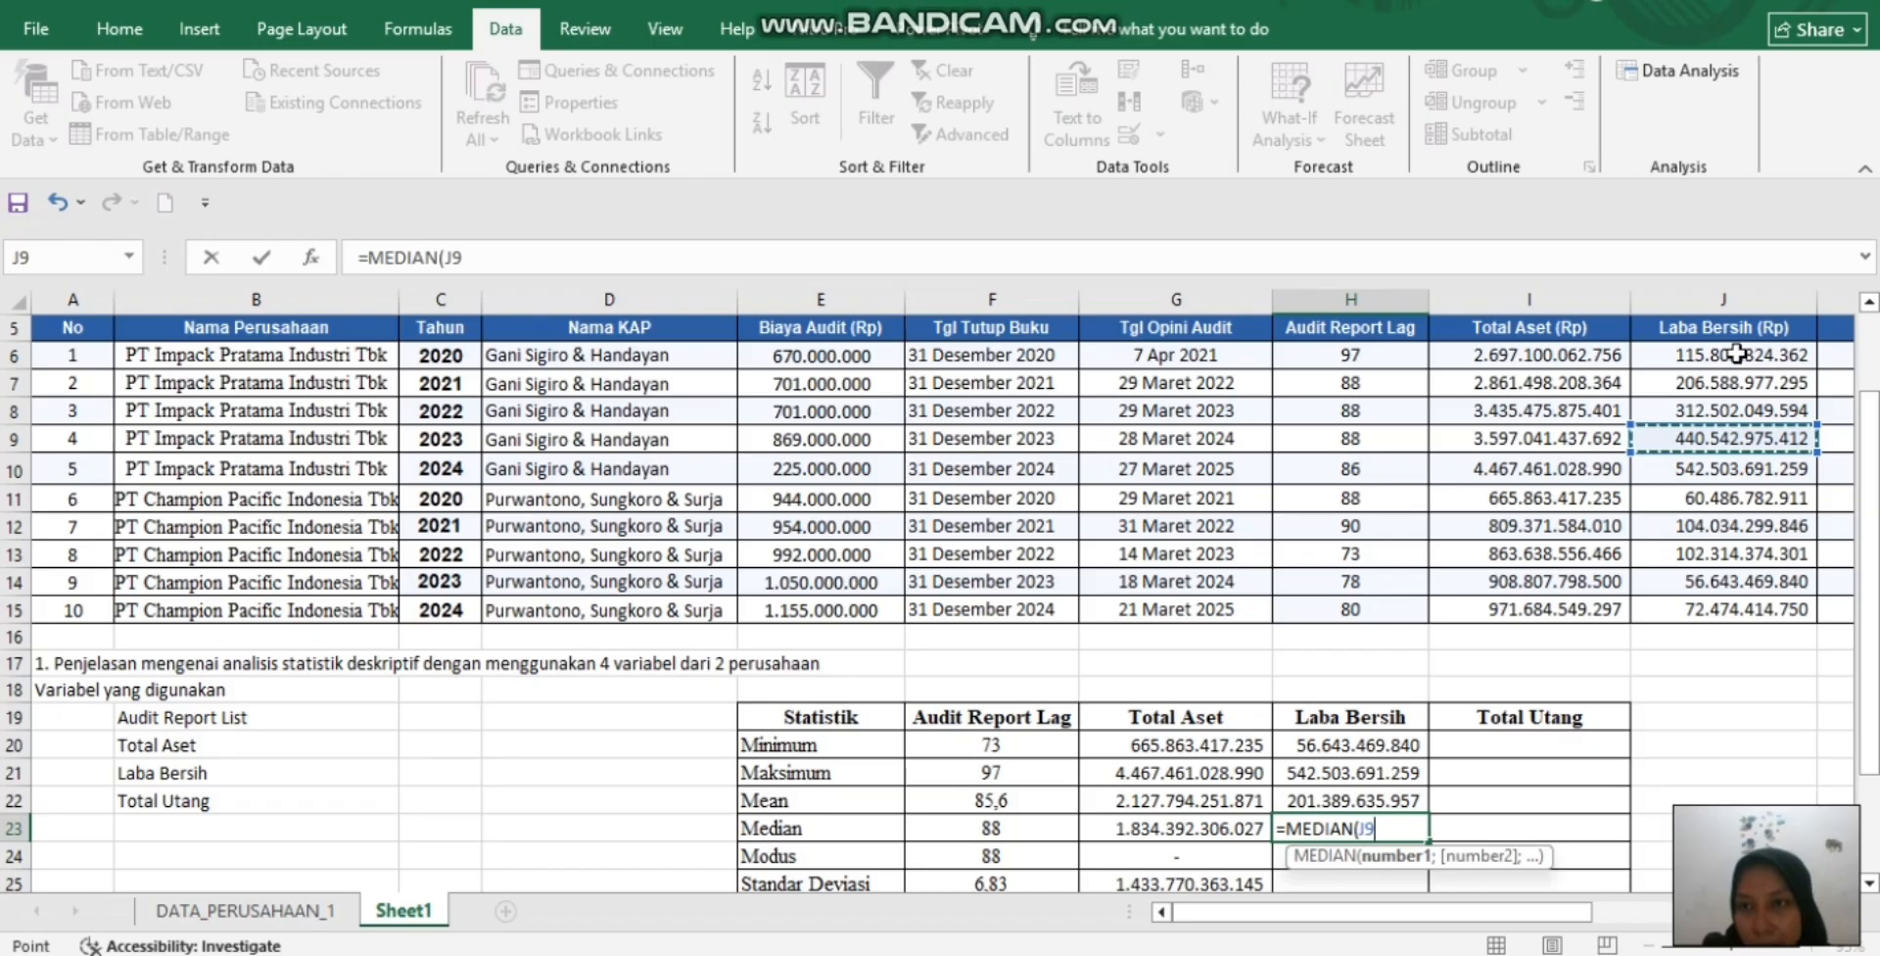
left_click_drag(1744, 349, 1749, 608)
key("Return")
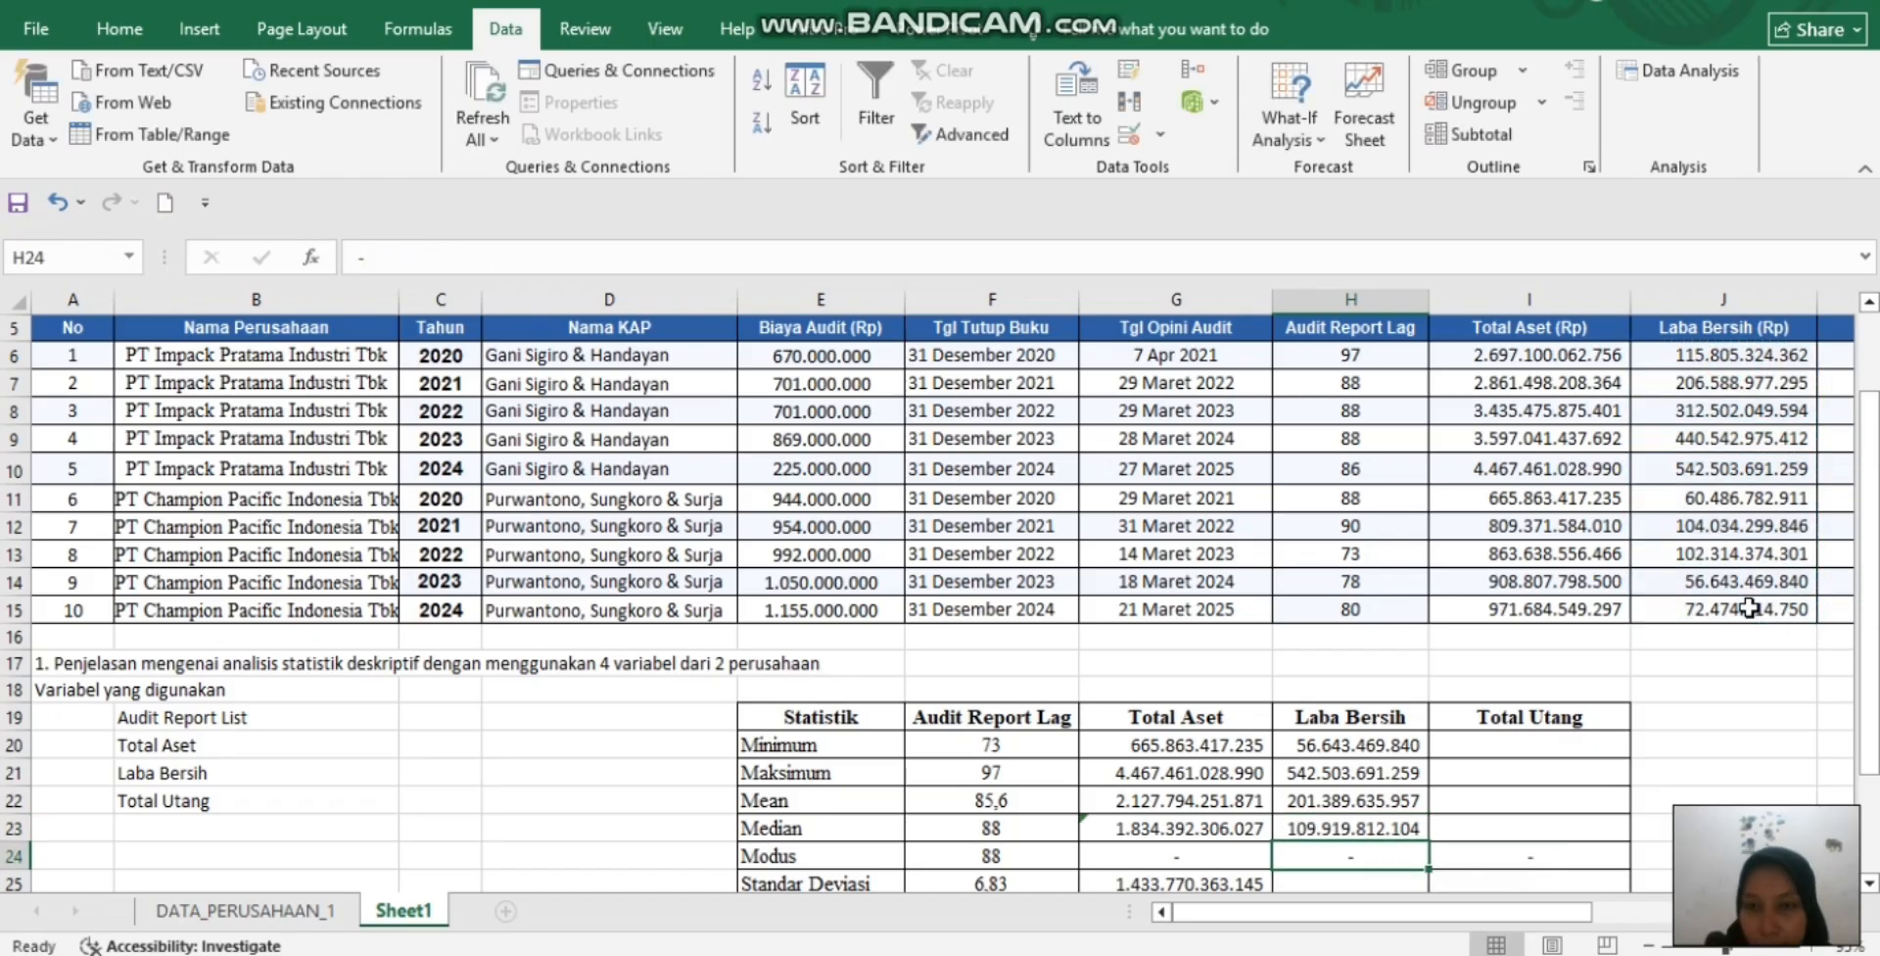
Calculate the sample standard deviation of Laba Bersih in cell H25 using STDEV.S over J6:J15
scroll(1714, 627, "down", 2)
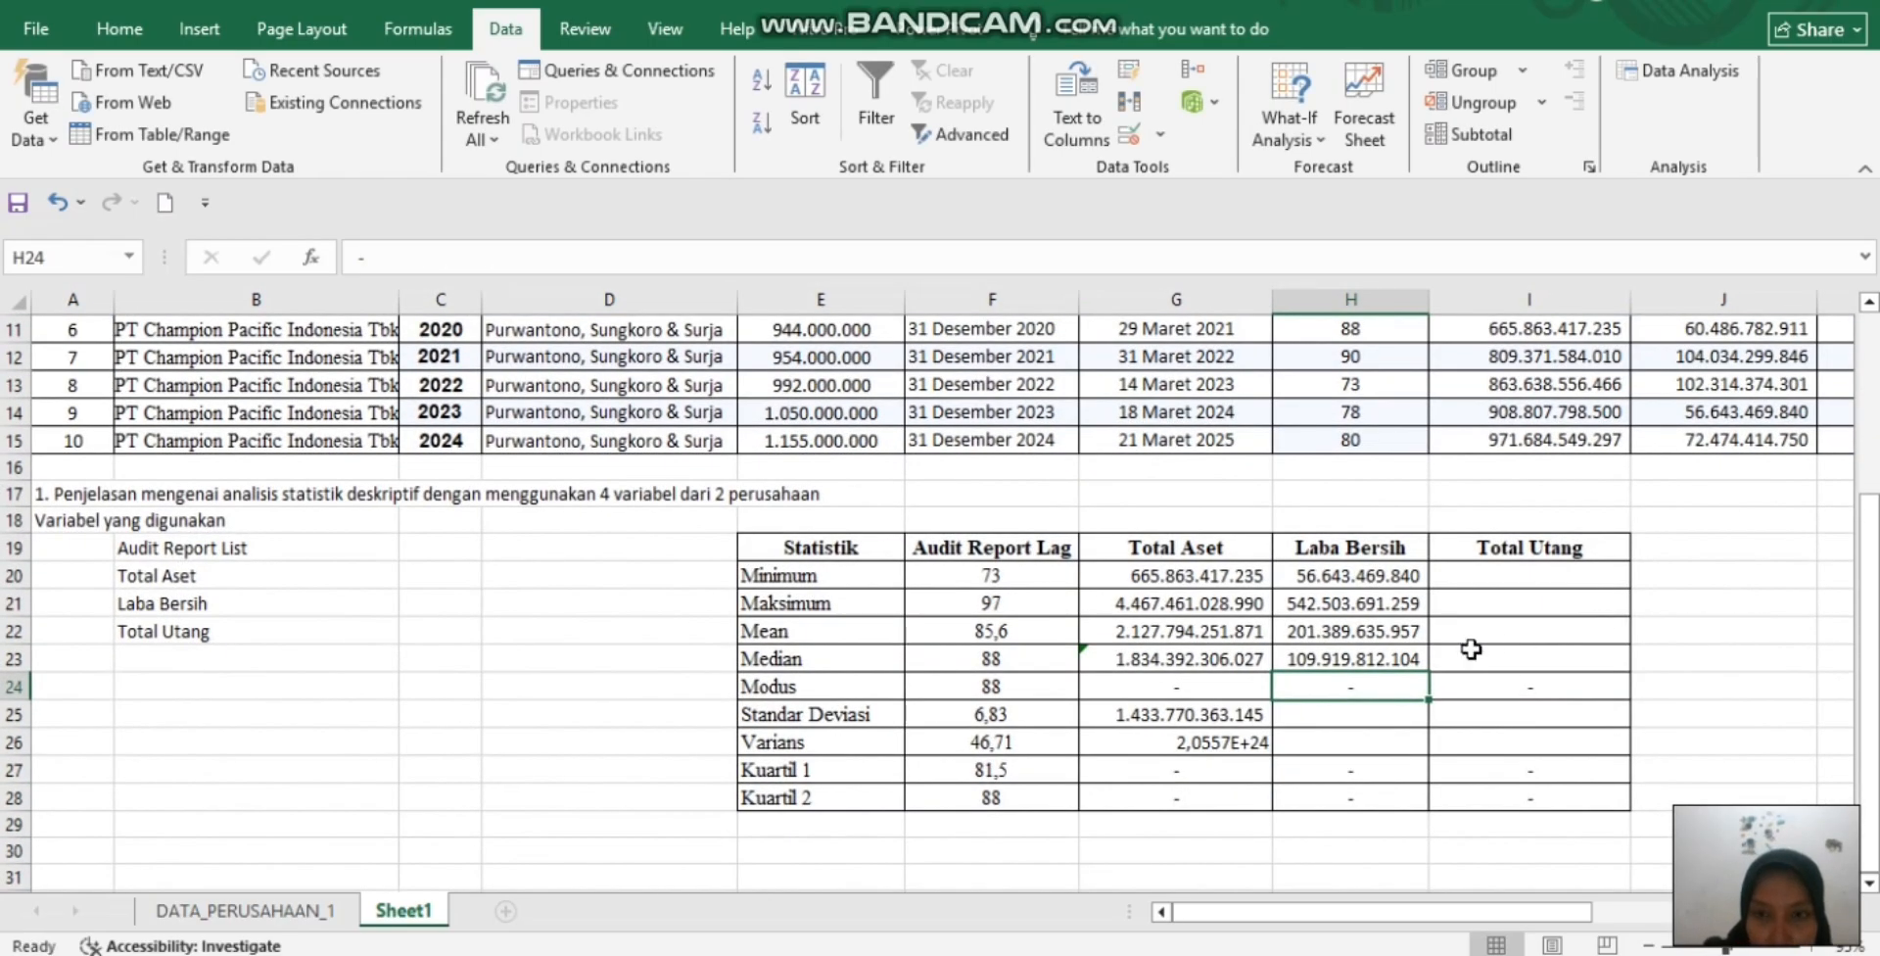
left_click(1360, 711)
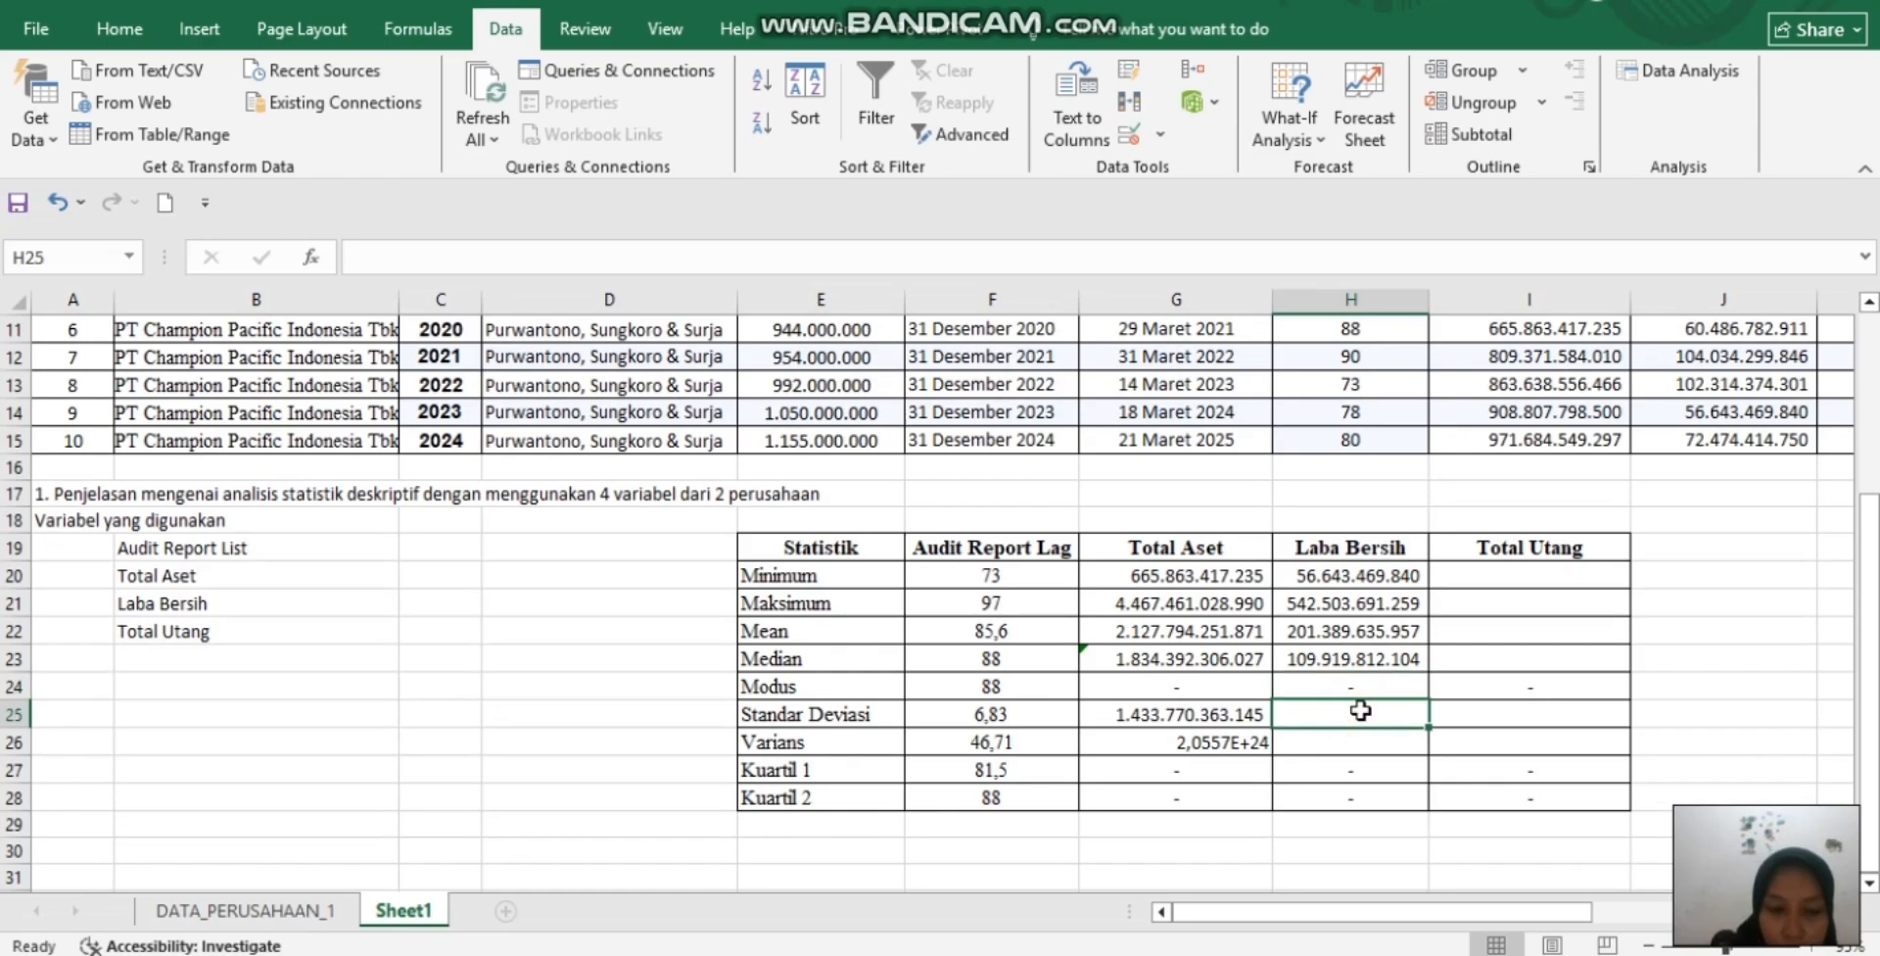
type("=STD")
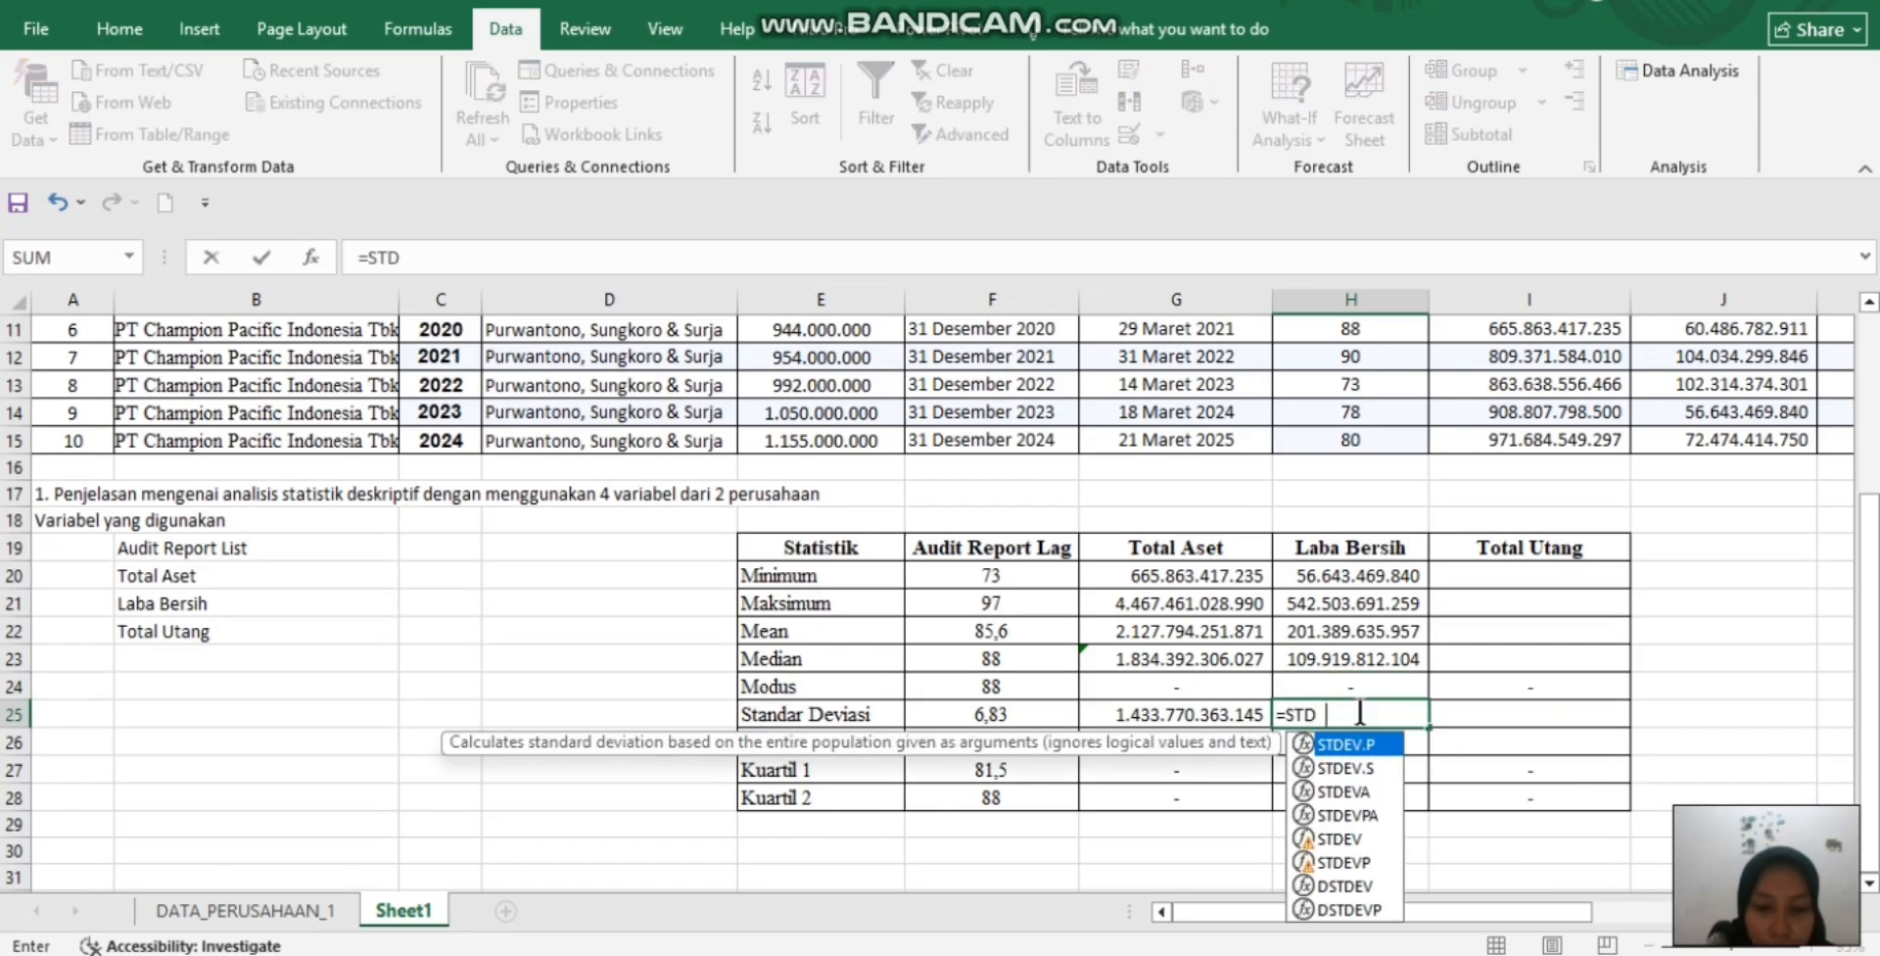
type("EV.S(")
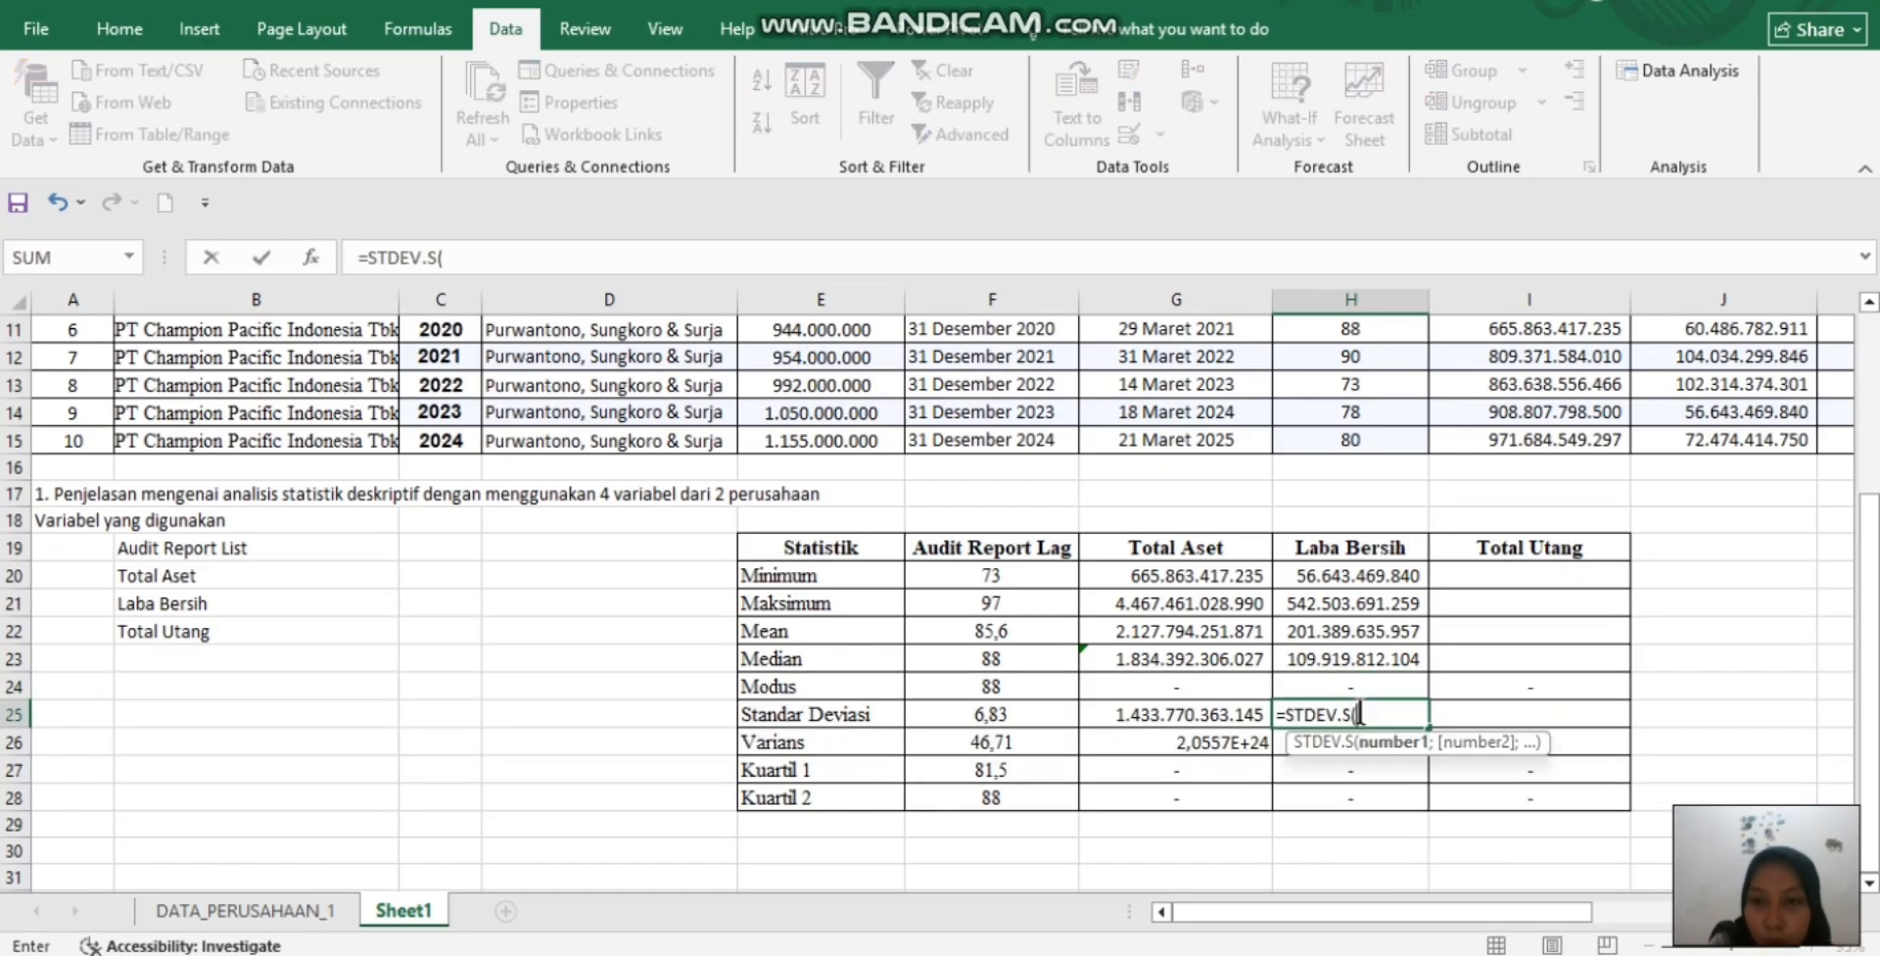
scroll(1738, 580, "up", 3)
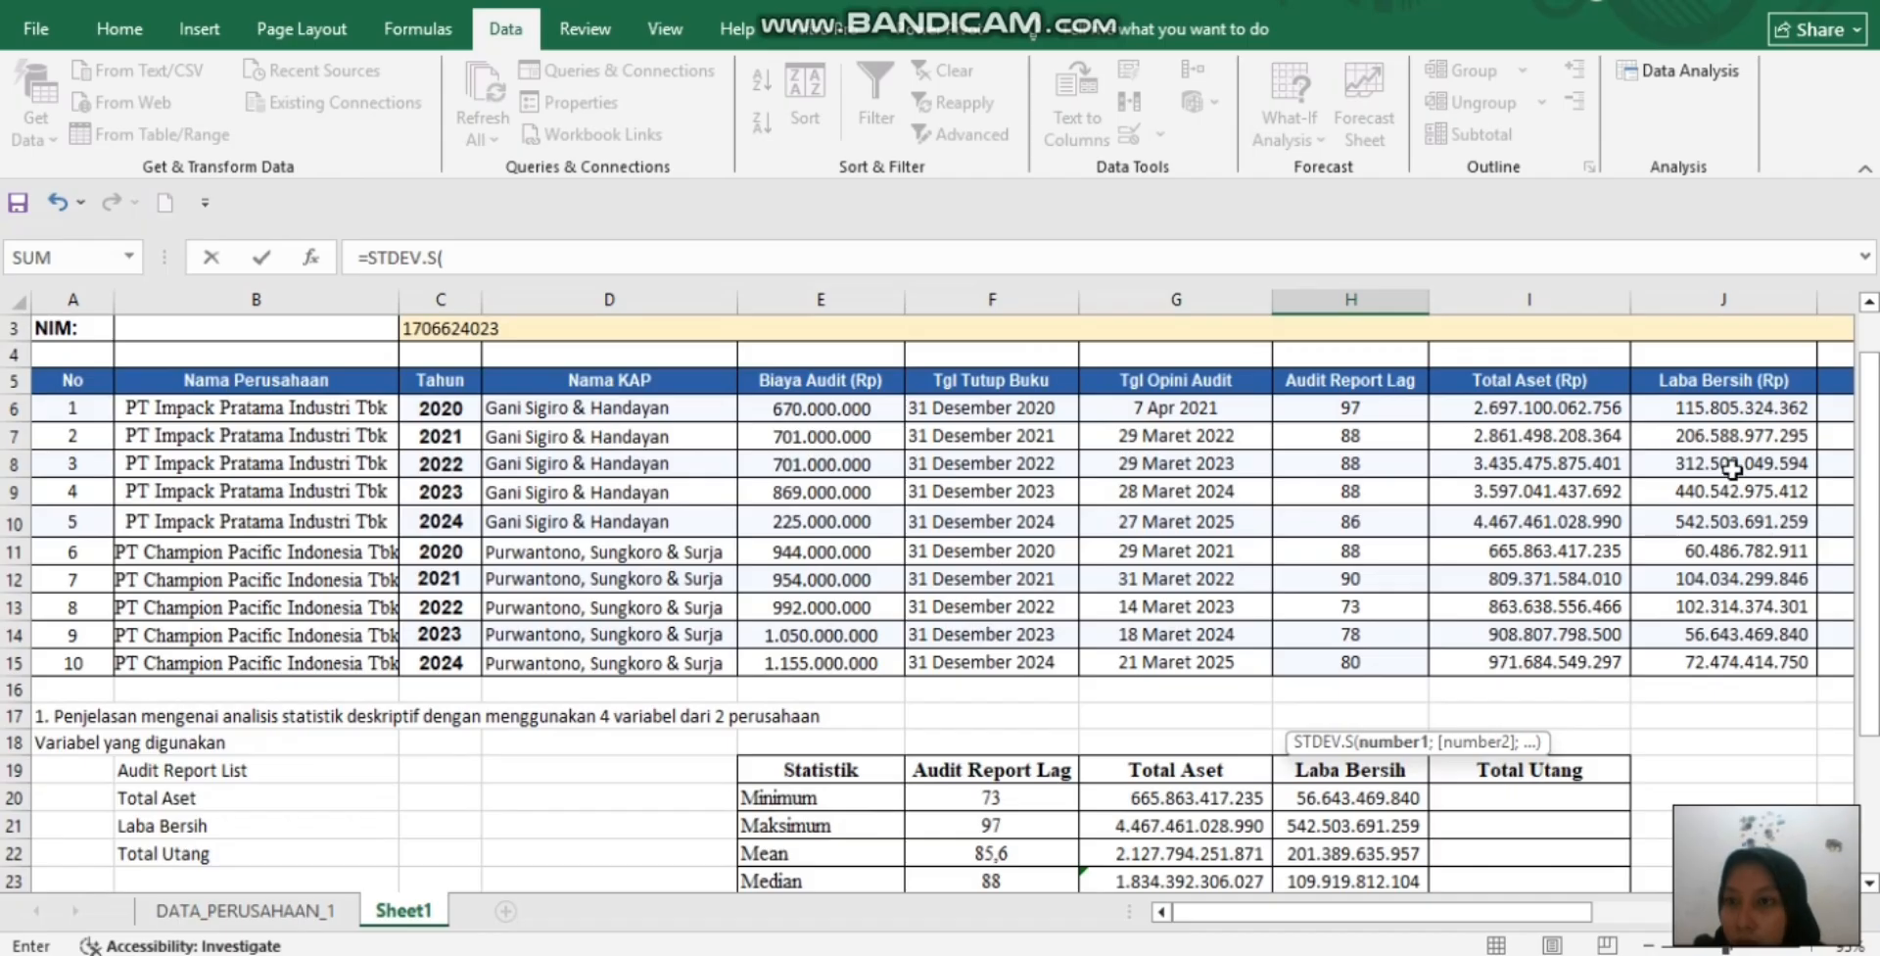
left_click_drag(1688, 416, 1667, 658)
key("Return")
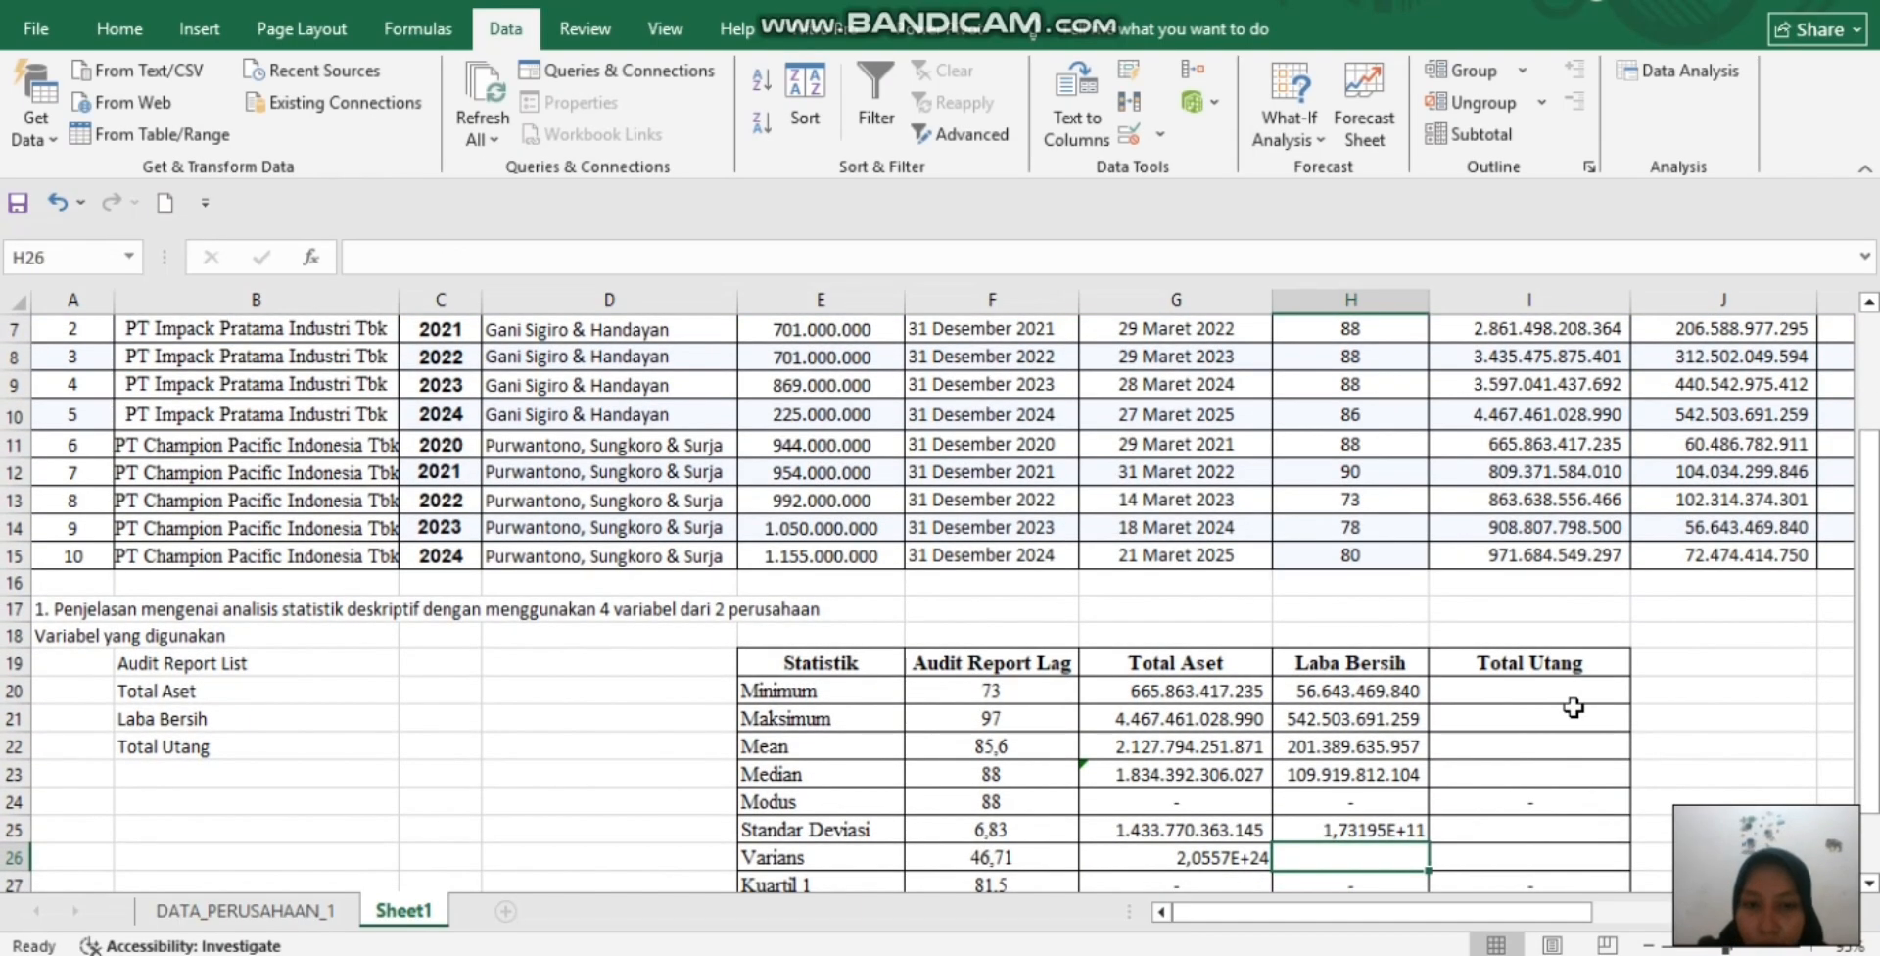
Calculate the sample variance of Laba Bersih in cell H26 using VAR.S over J6:J15
type("=")
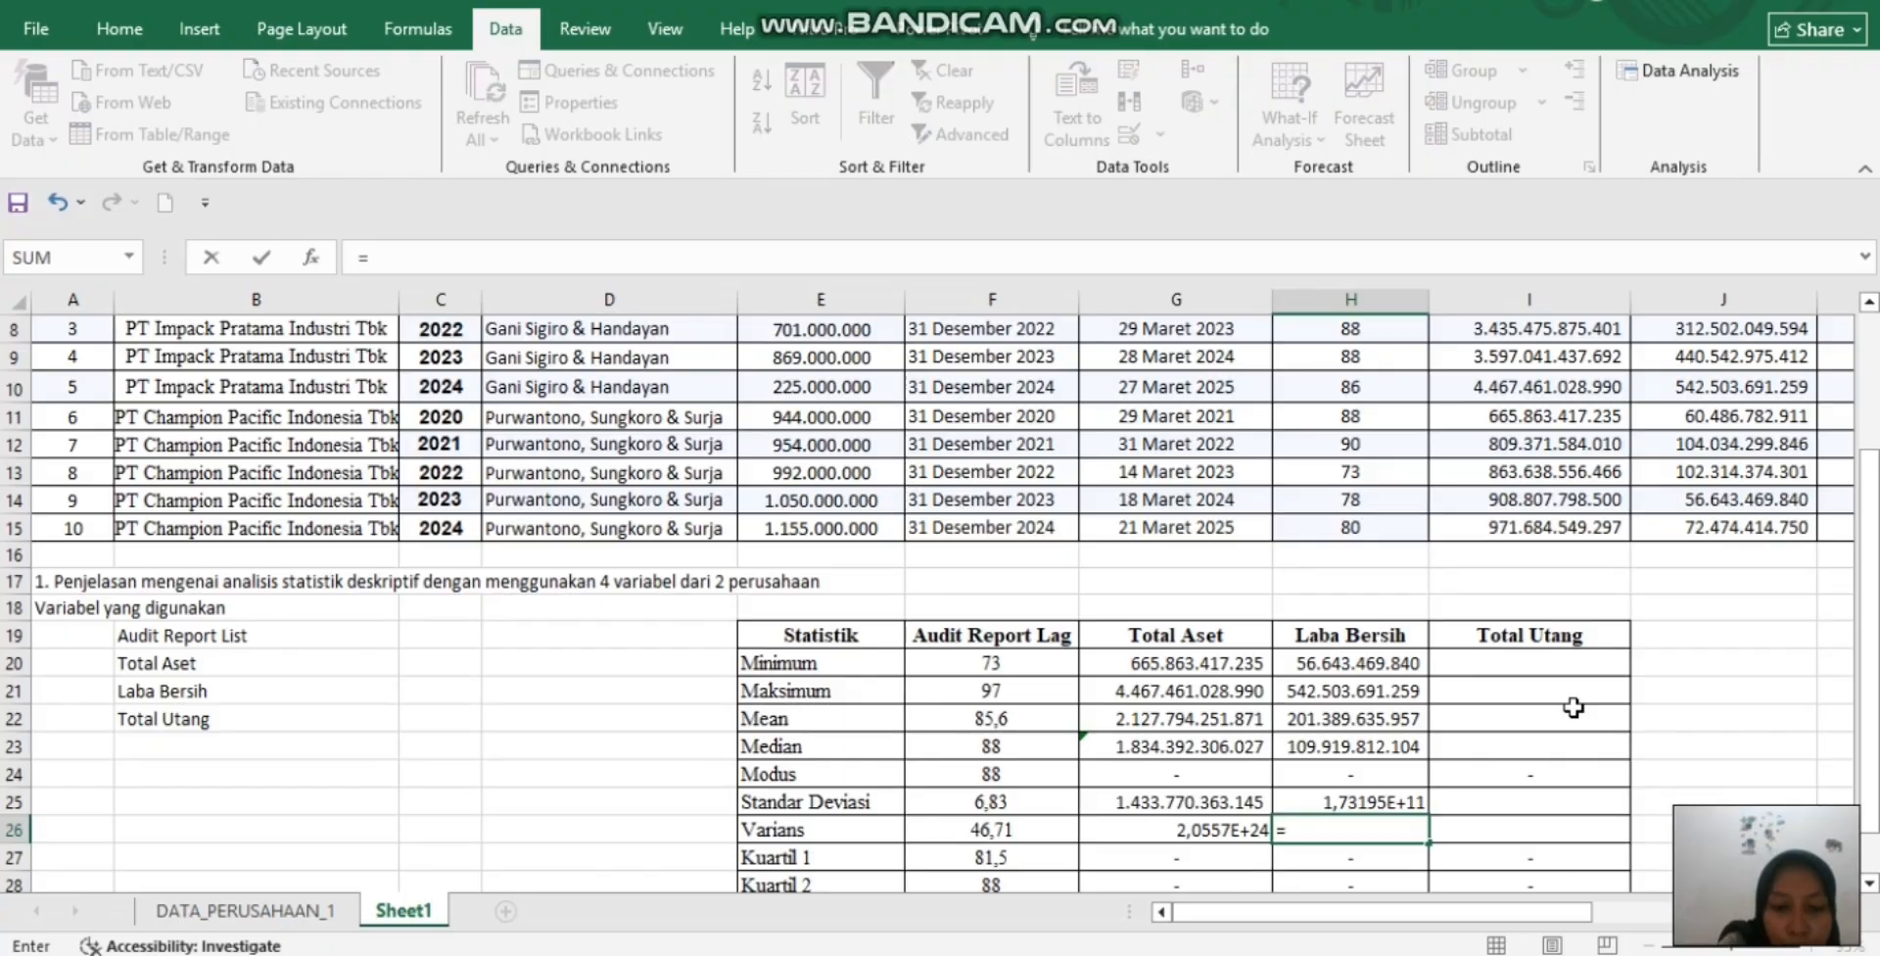
type("VAR.S")
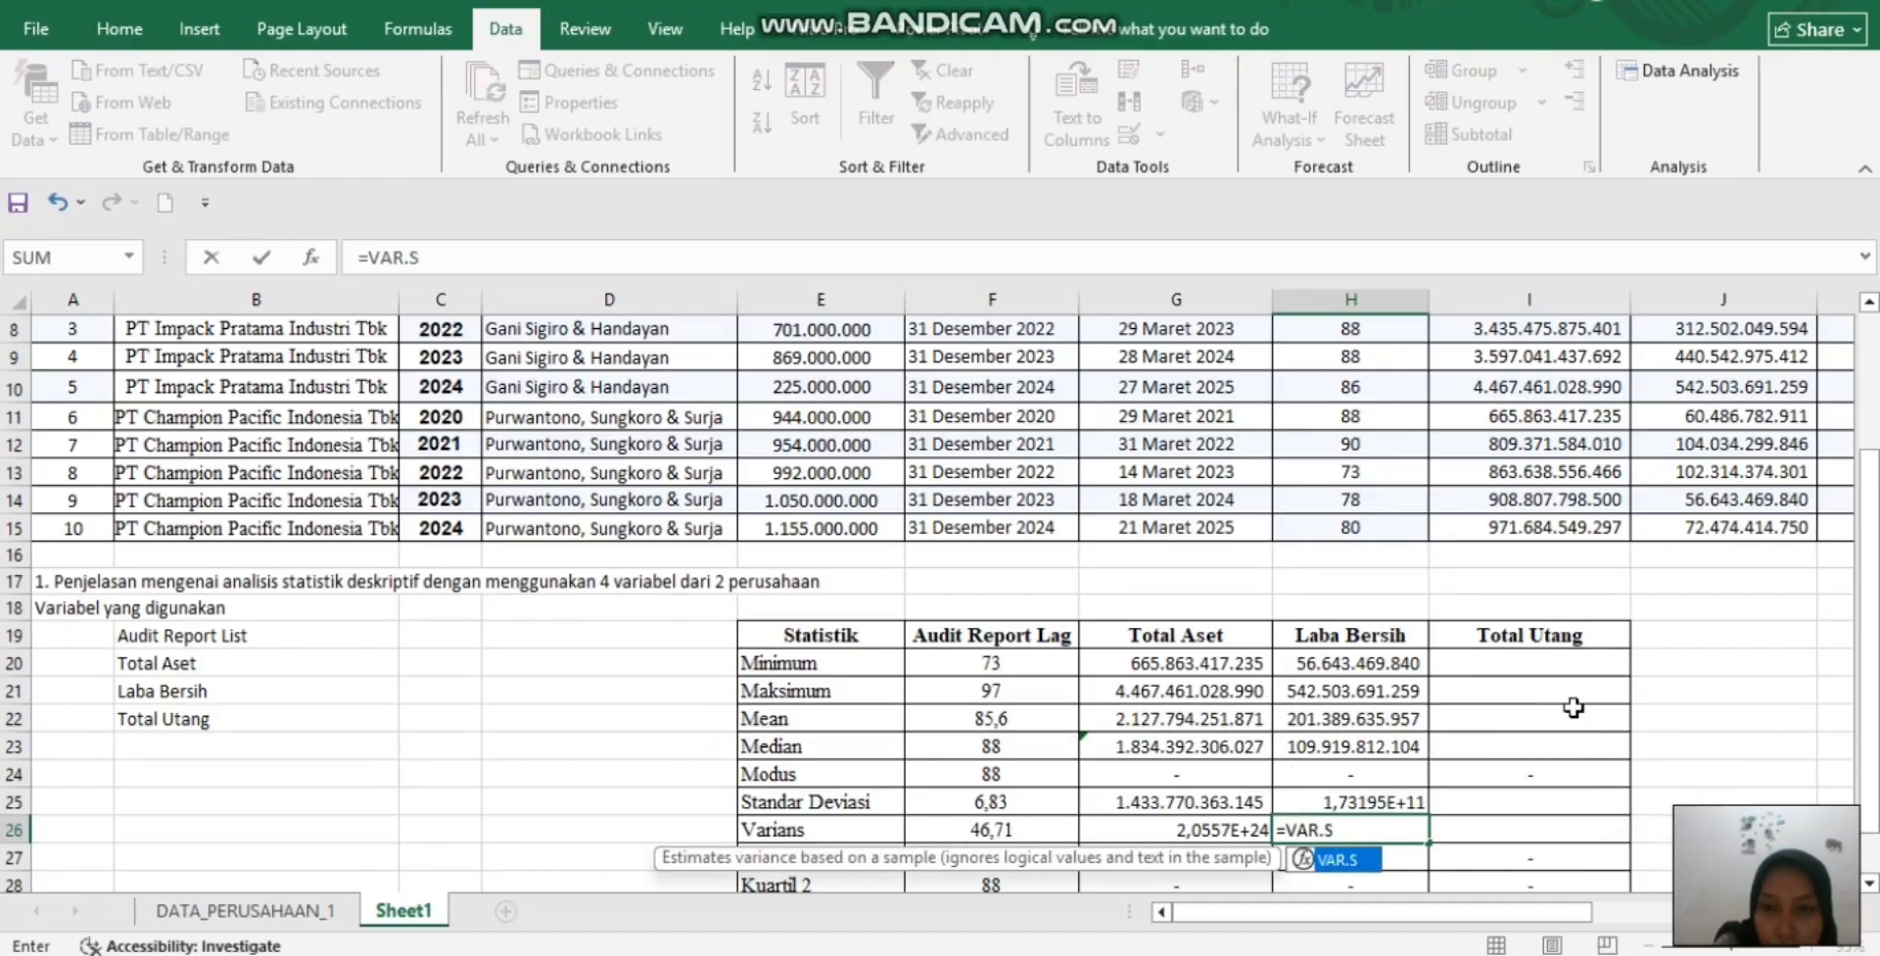
type("(")
scroll(1717, 564, "up", 2)
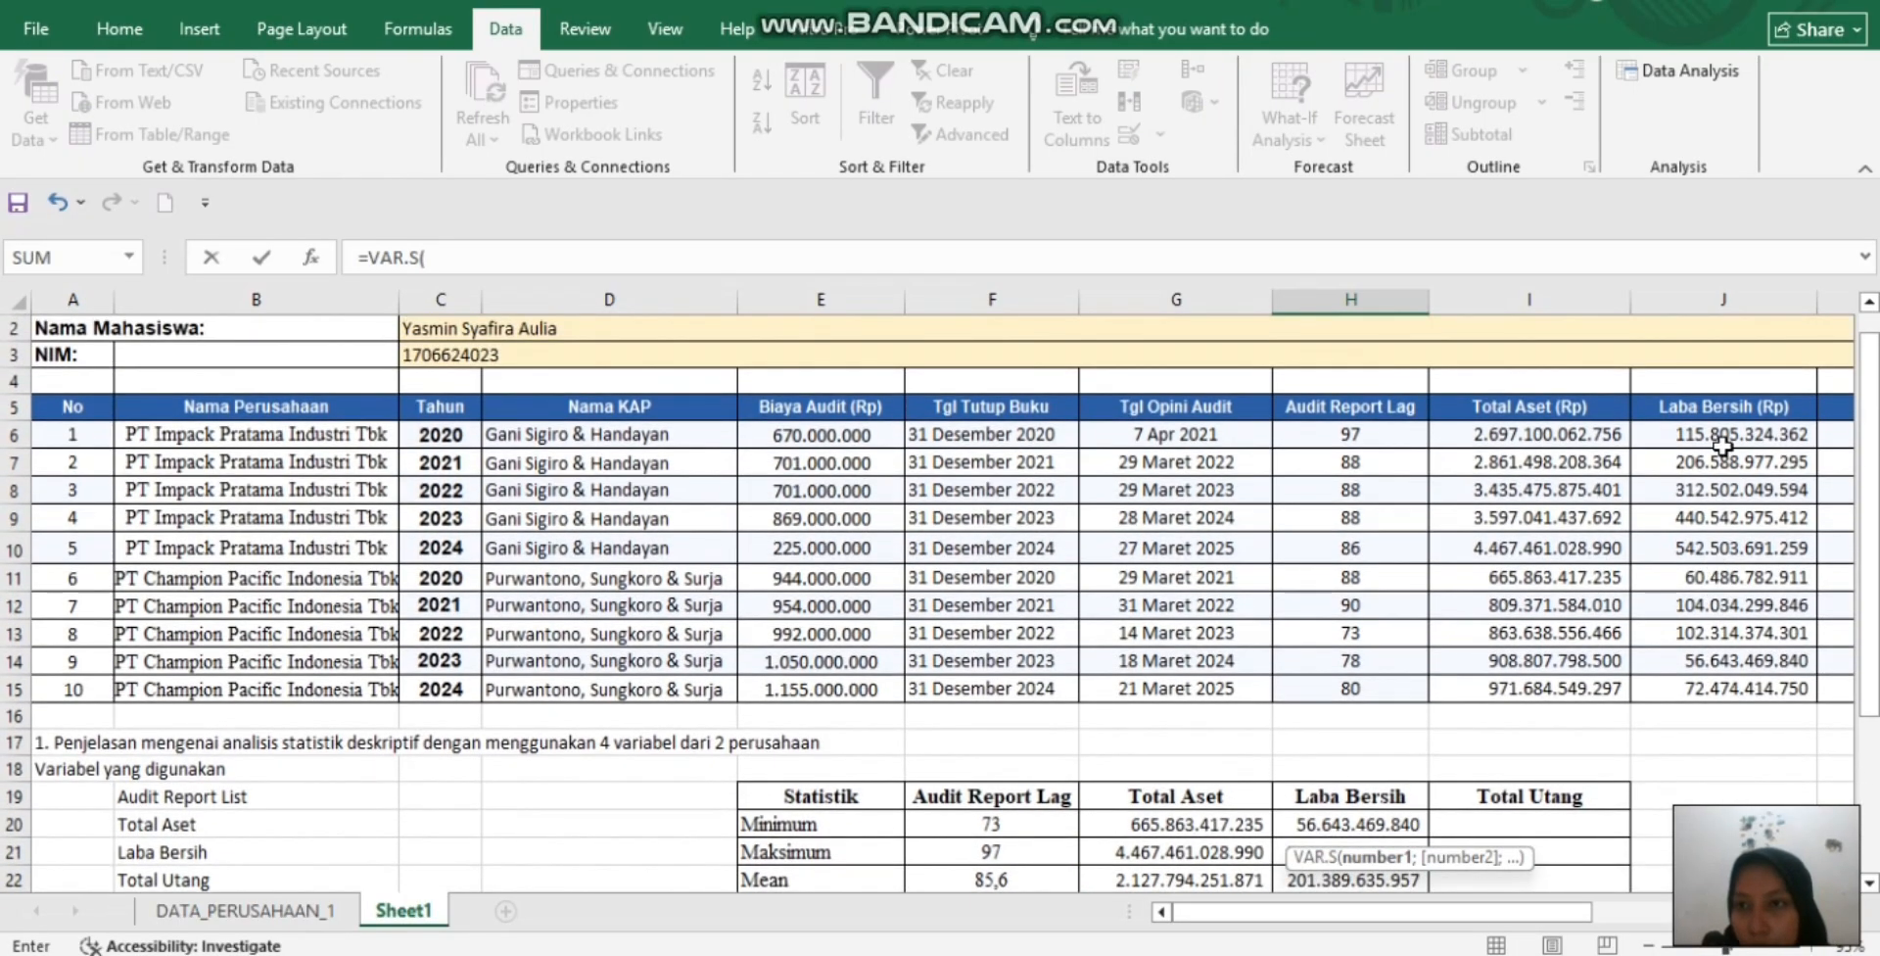
left_click_drag(1718, 434, 1720, 678)
key("Return")
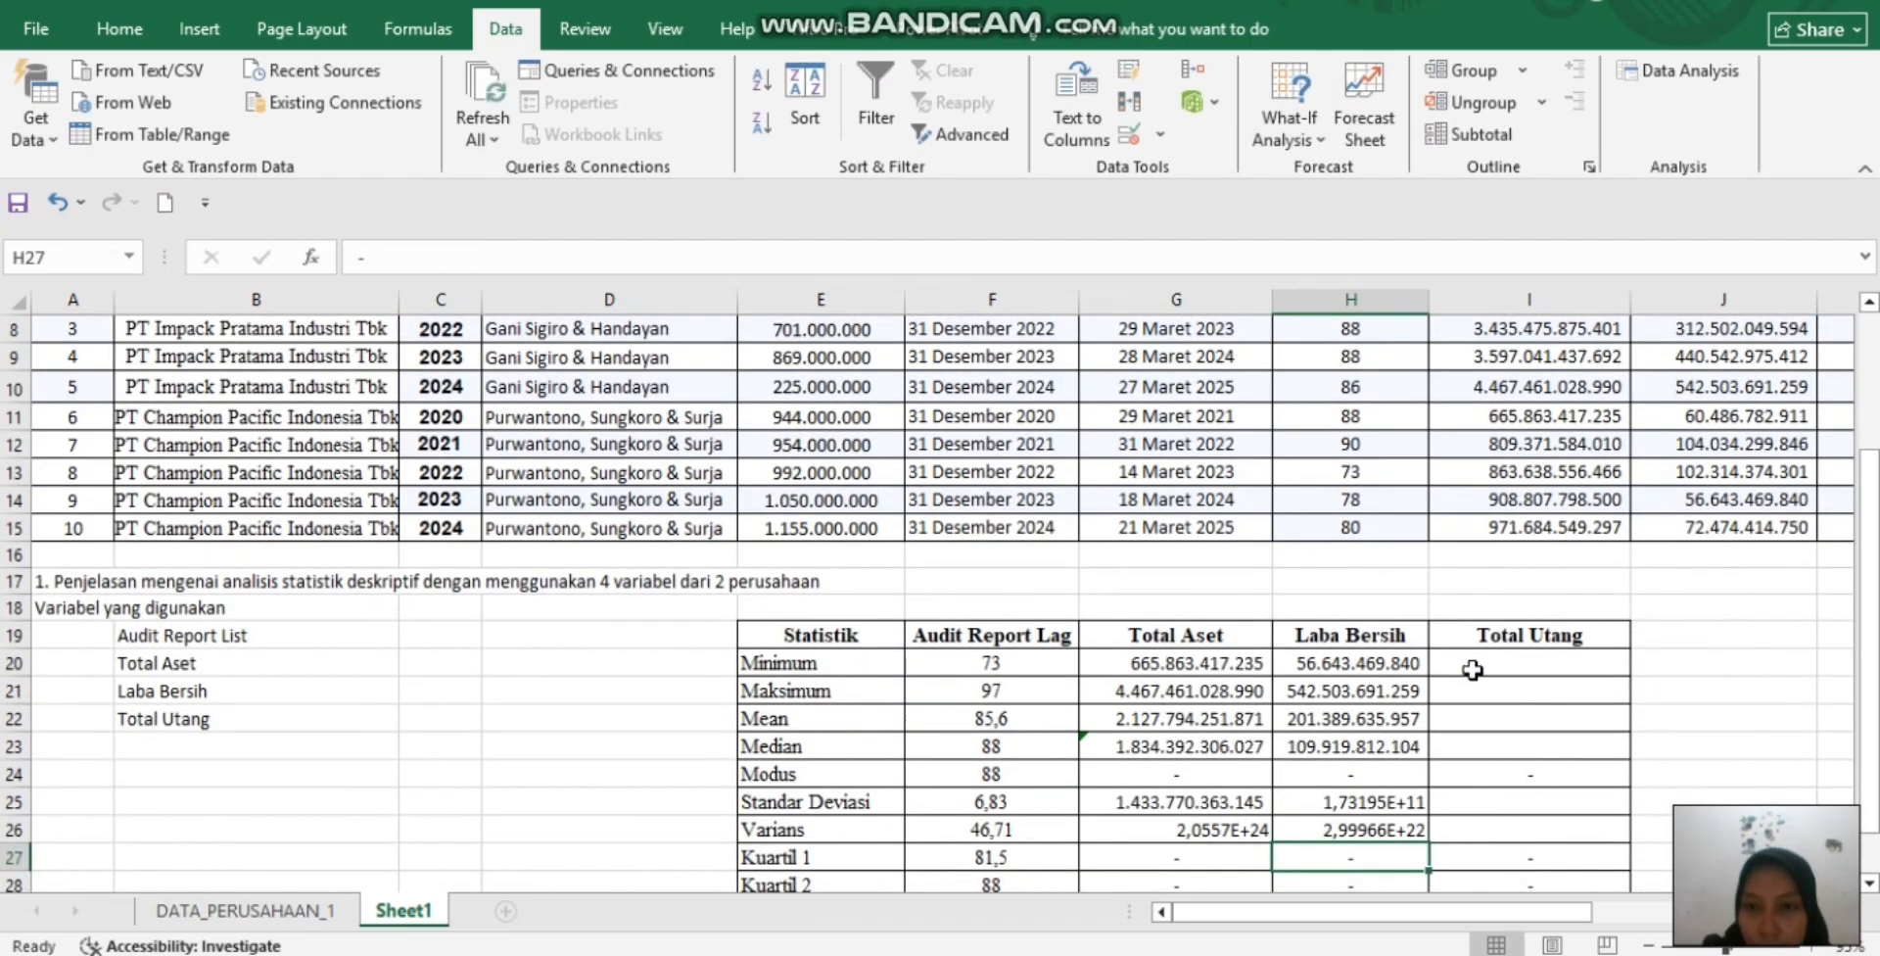
Correct the Total Aset median formula in cell G23 so that its range is I6:I15
left_click(1253, 746)
left_click(1098, 257)
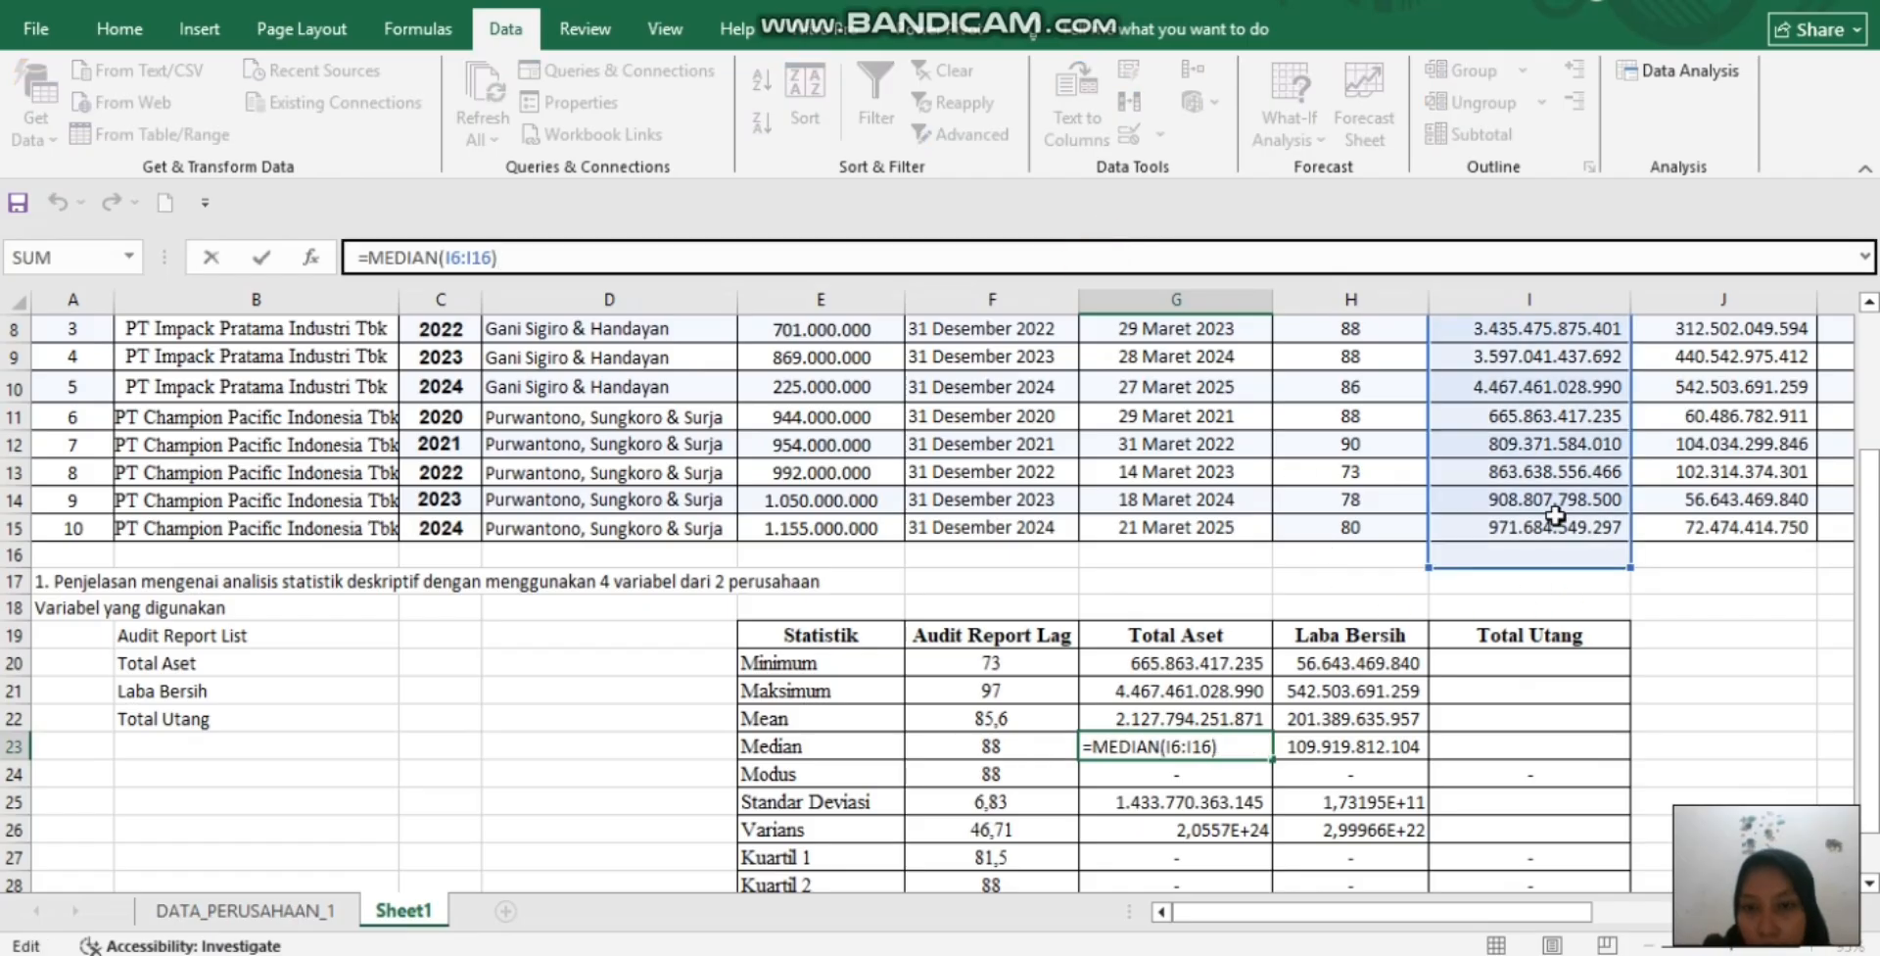
scroll(1547, 519, "up", 2)
left_click(1539, 410)
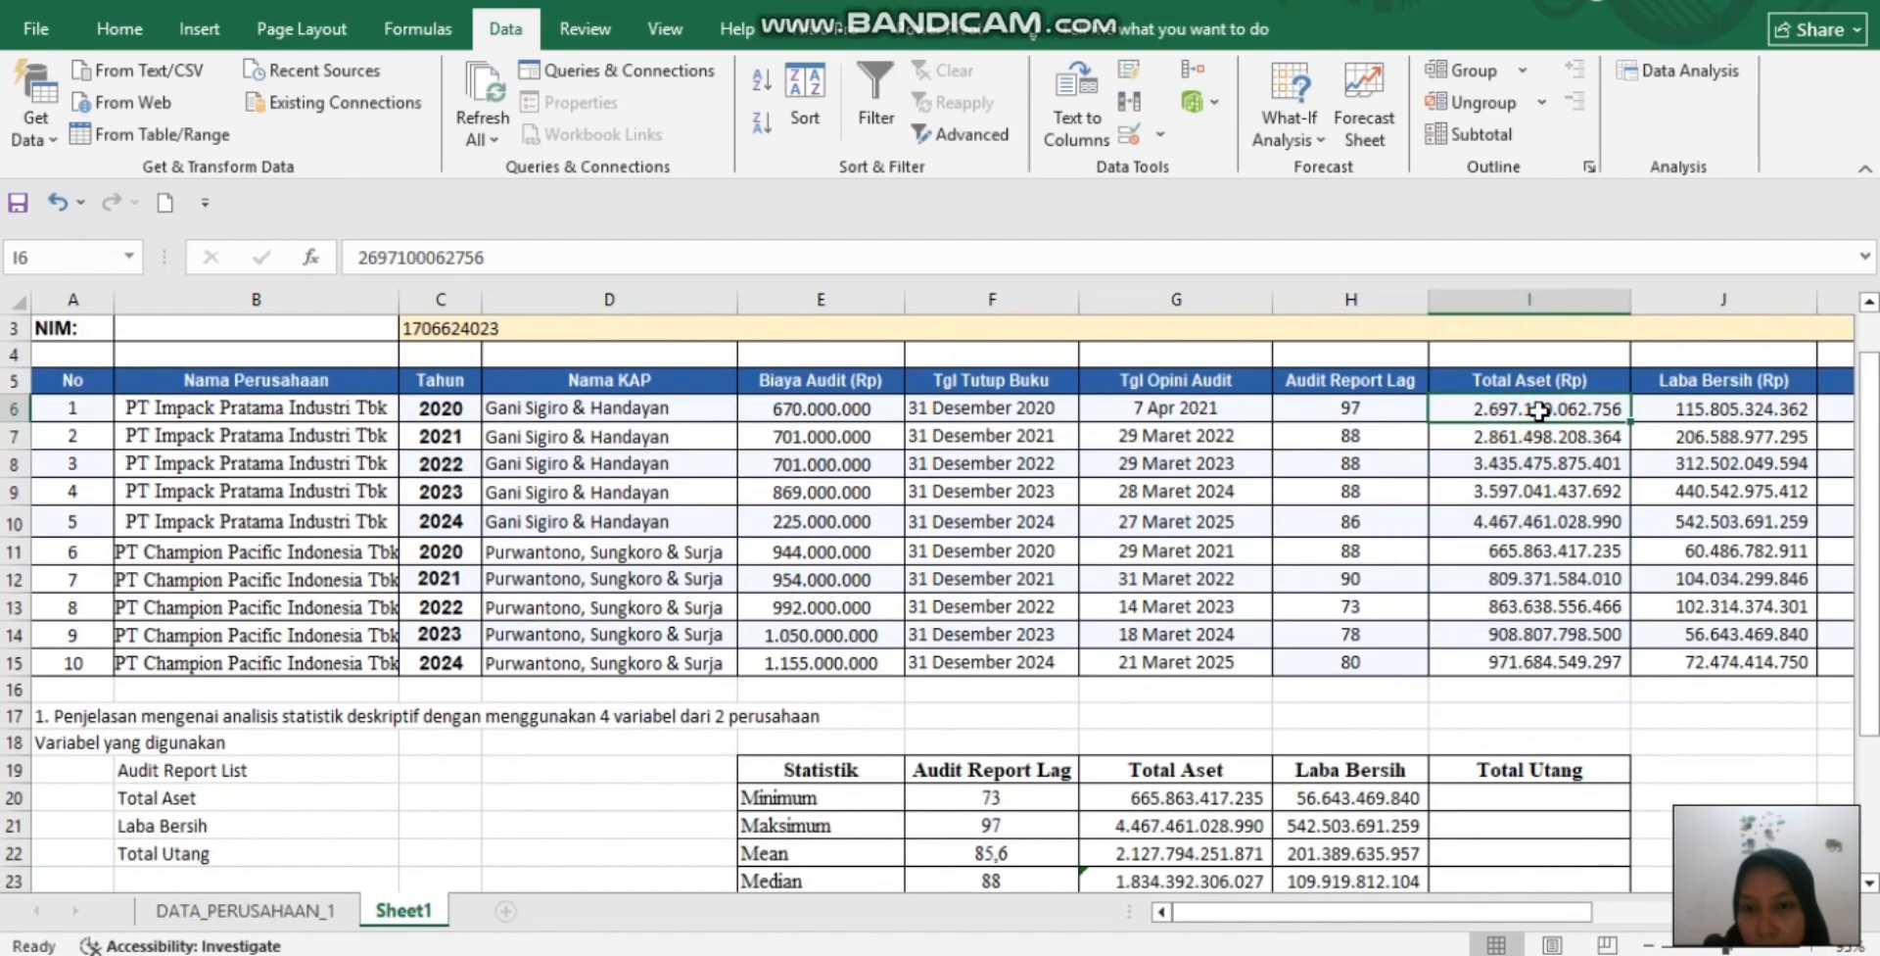
left_click(1196, 871)
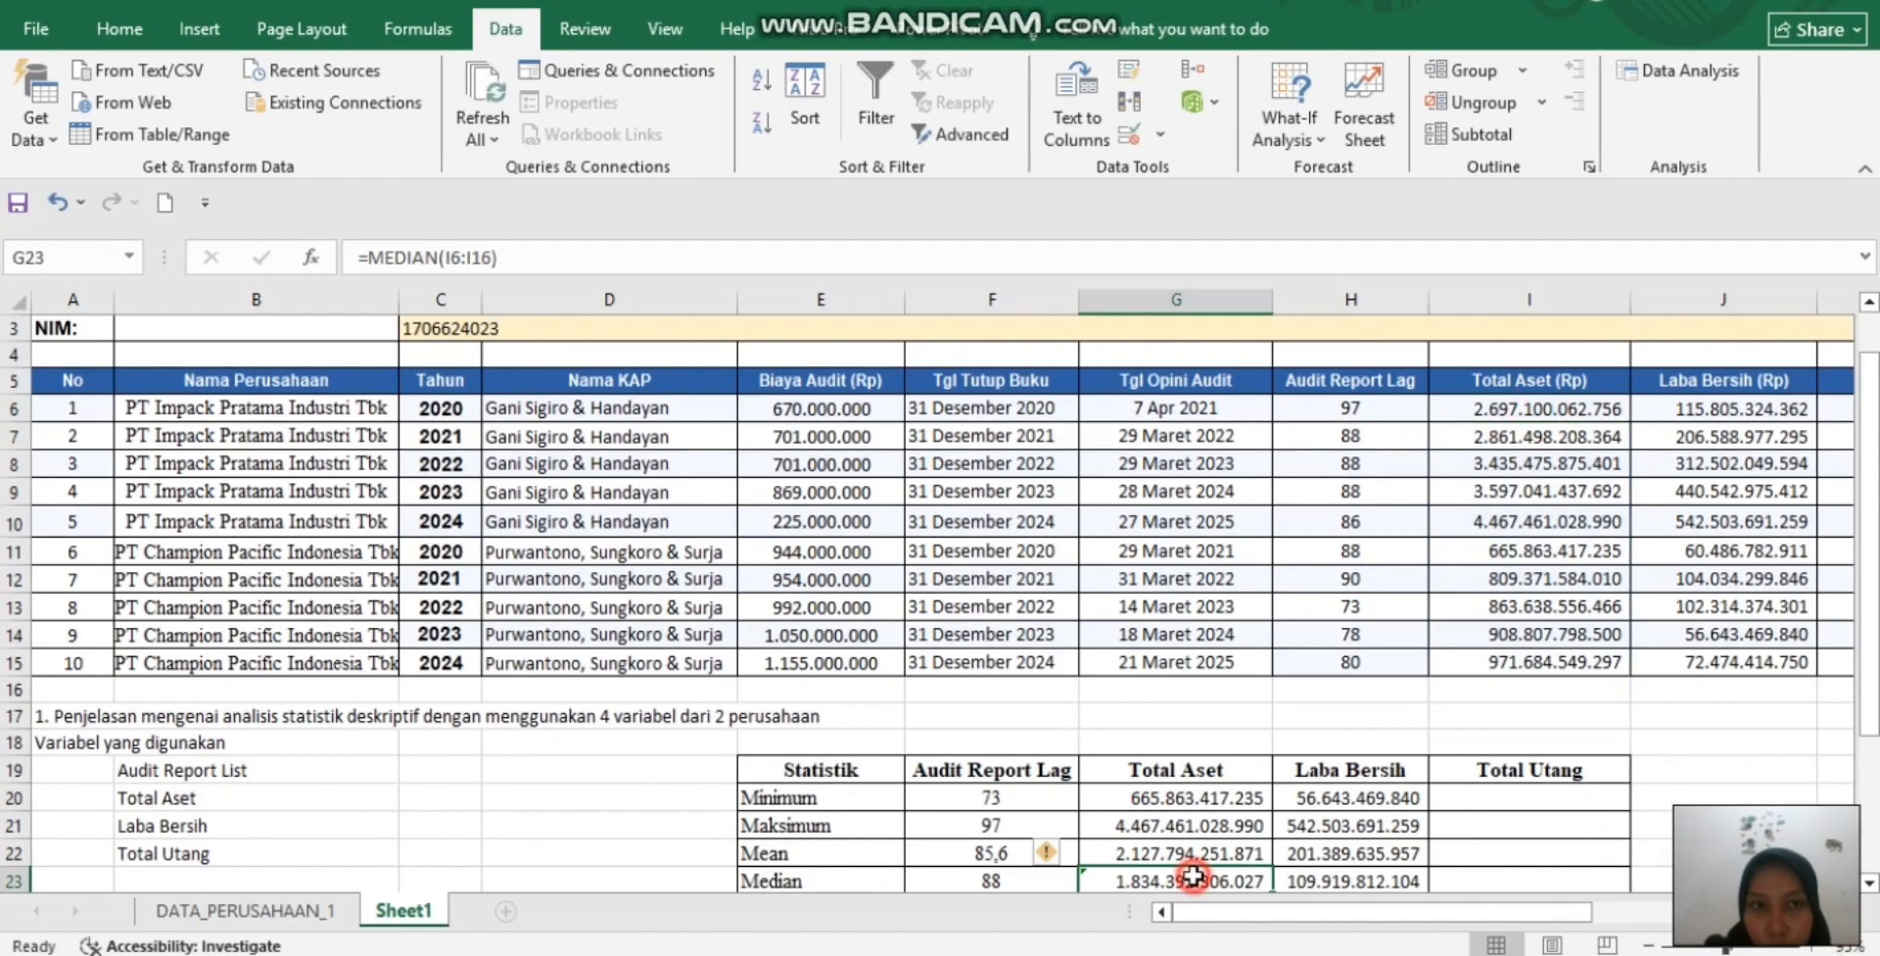
left_click(489, 250)
key("BackSpace")
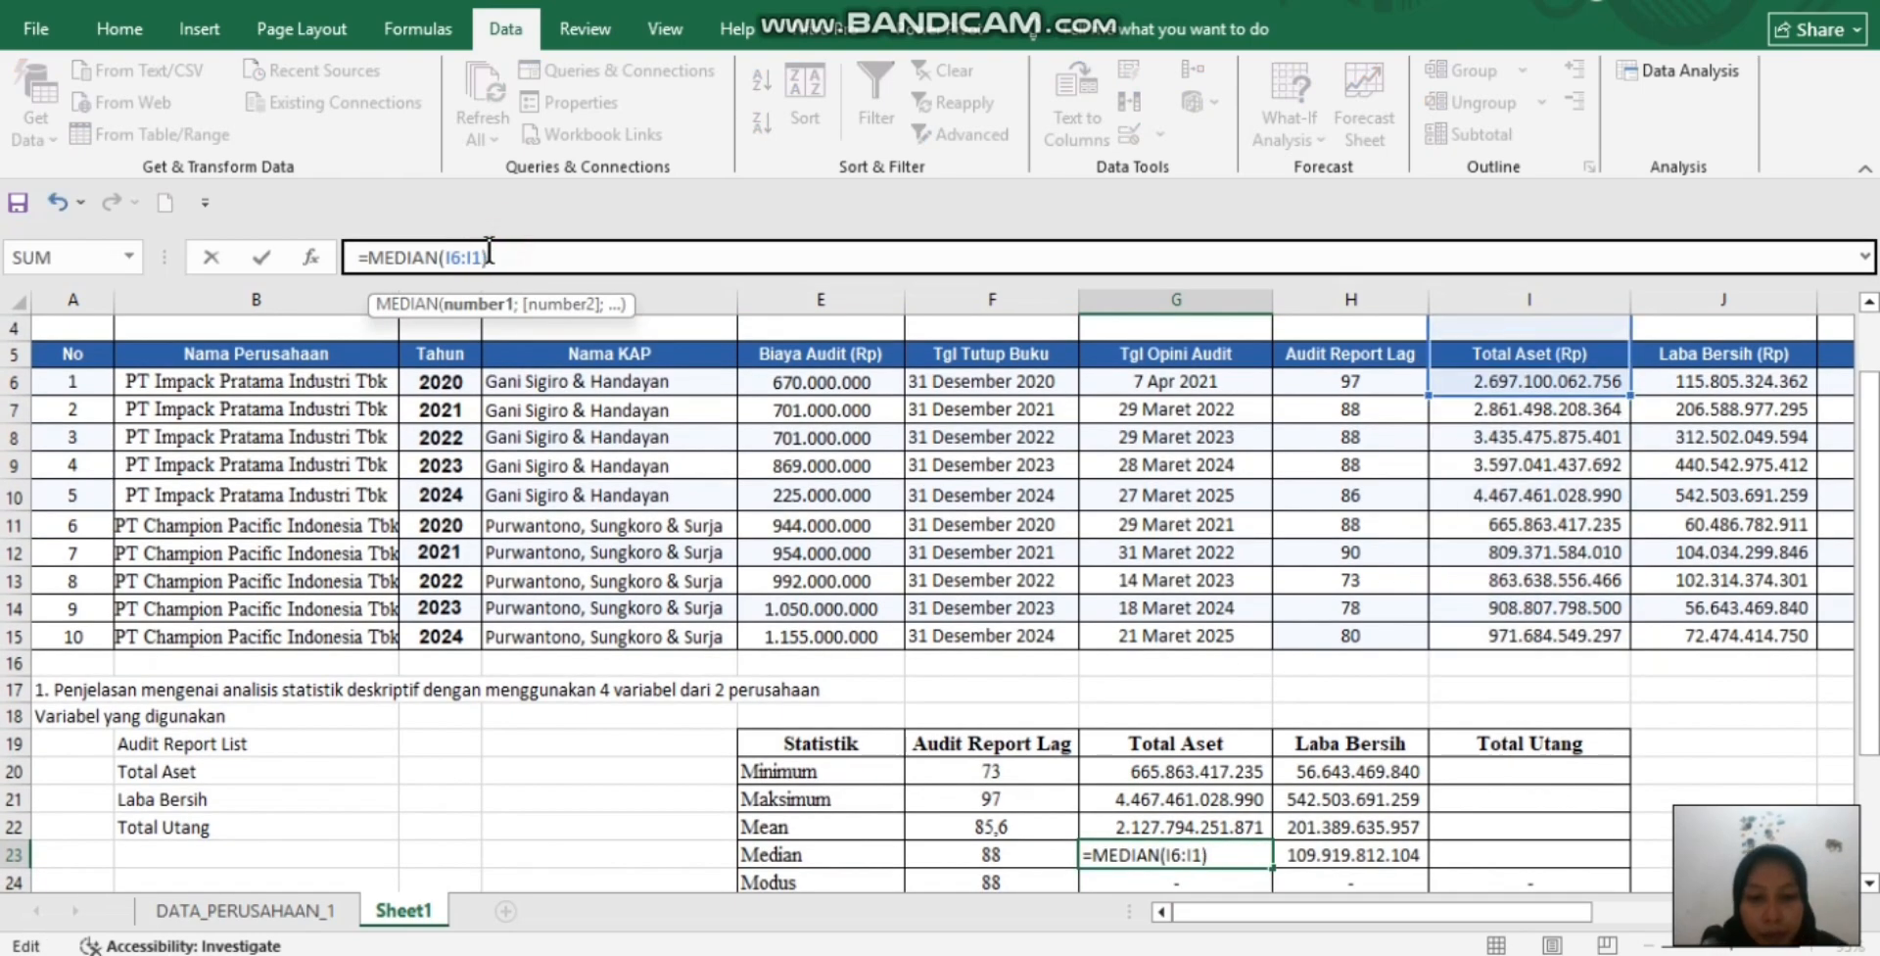
type("5")
key("Return")
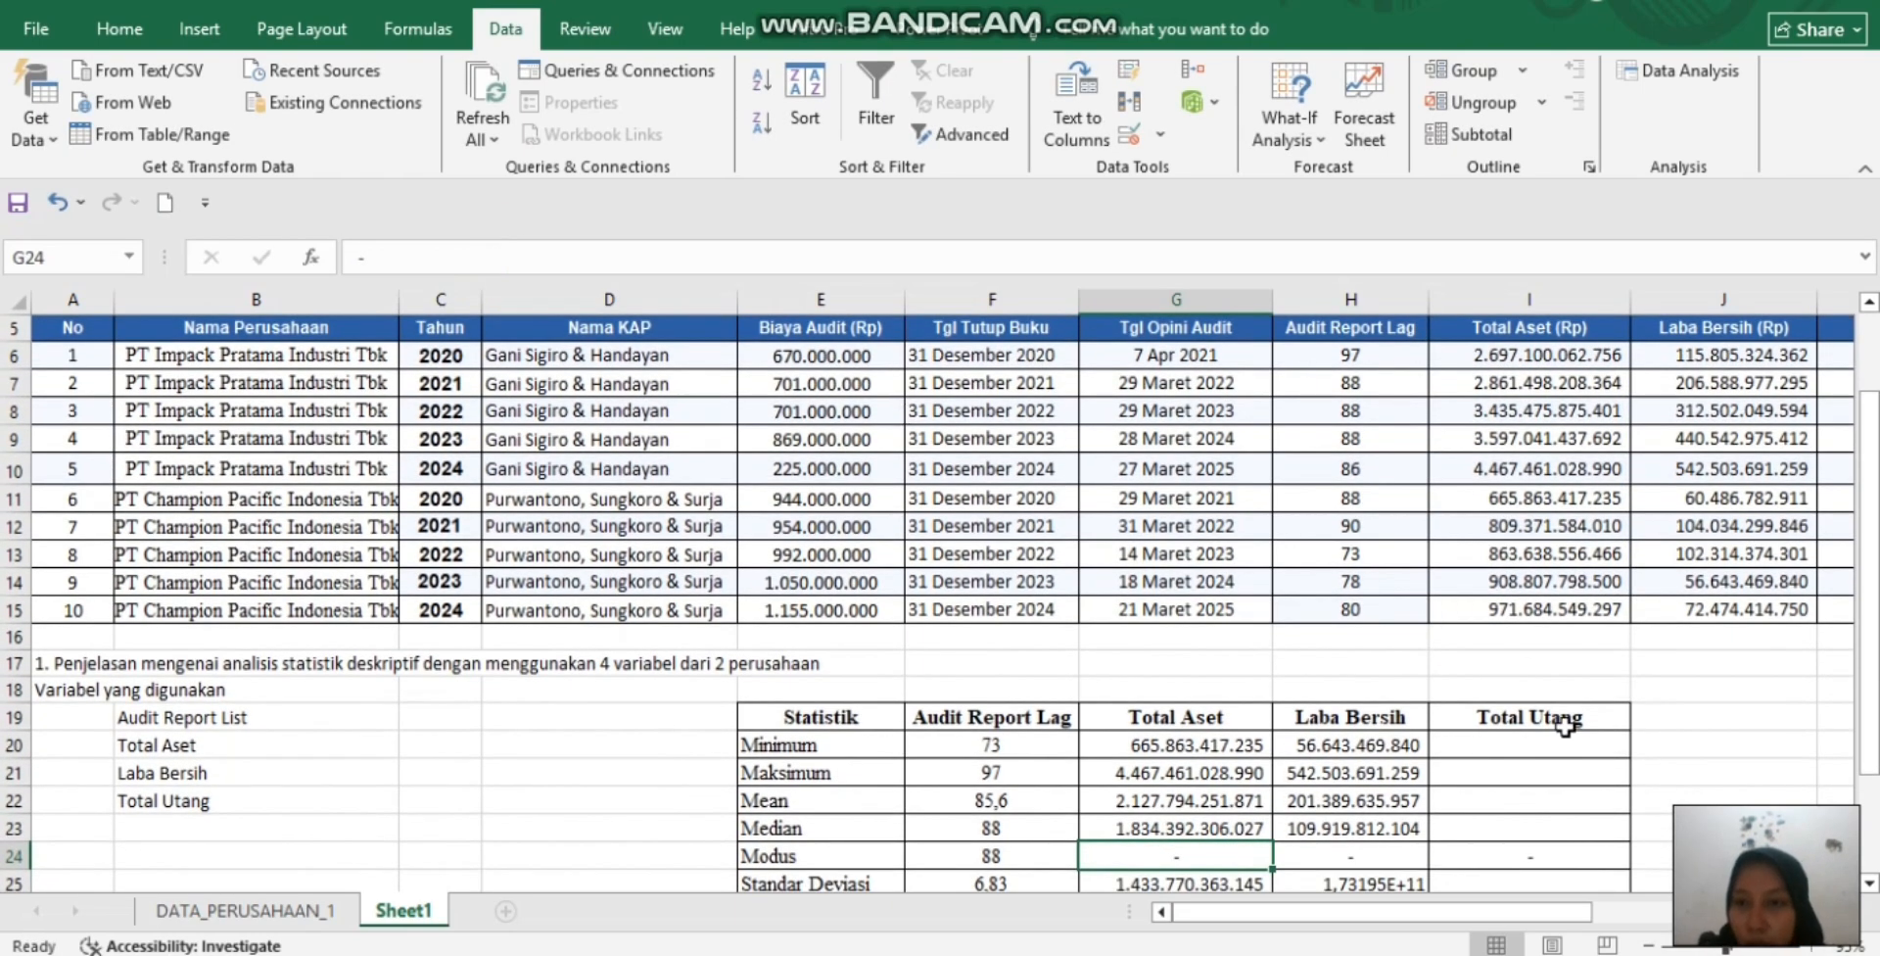
Calculate the minimum Total Utang in cell I20 using MIN over K6:K15
left_click(1564, 744)
type("=M")
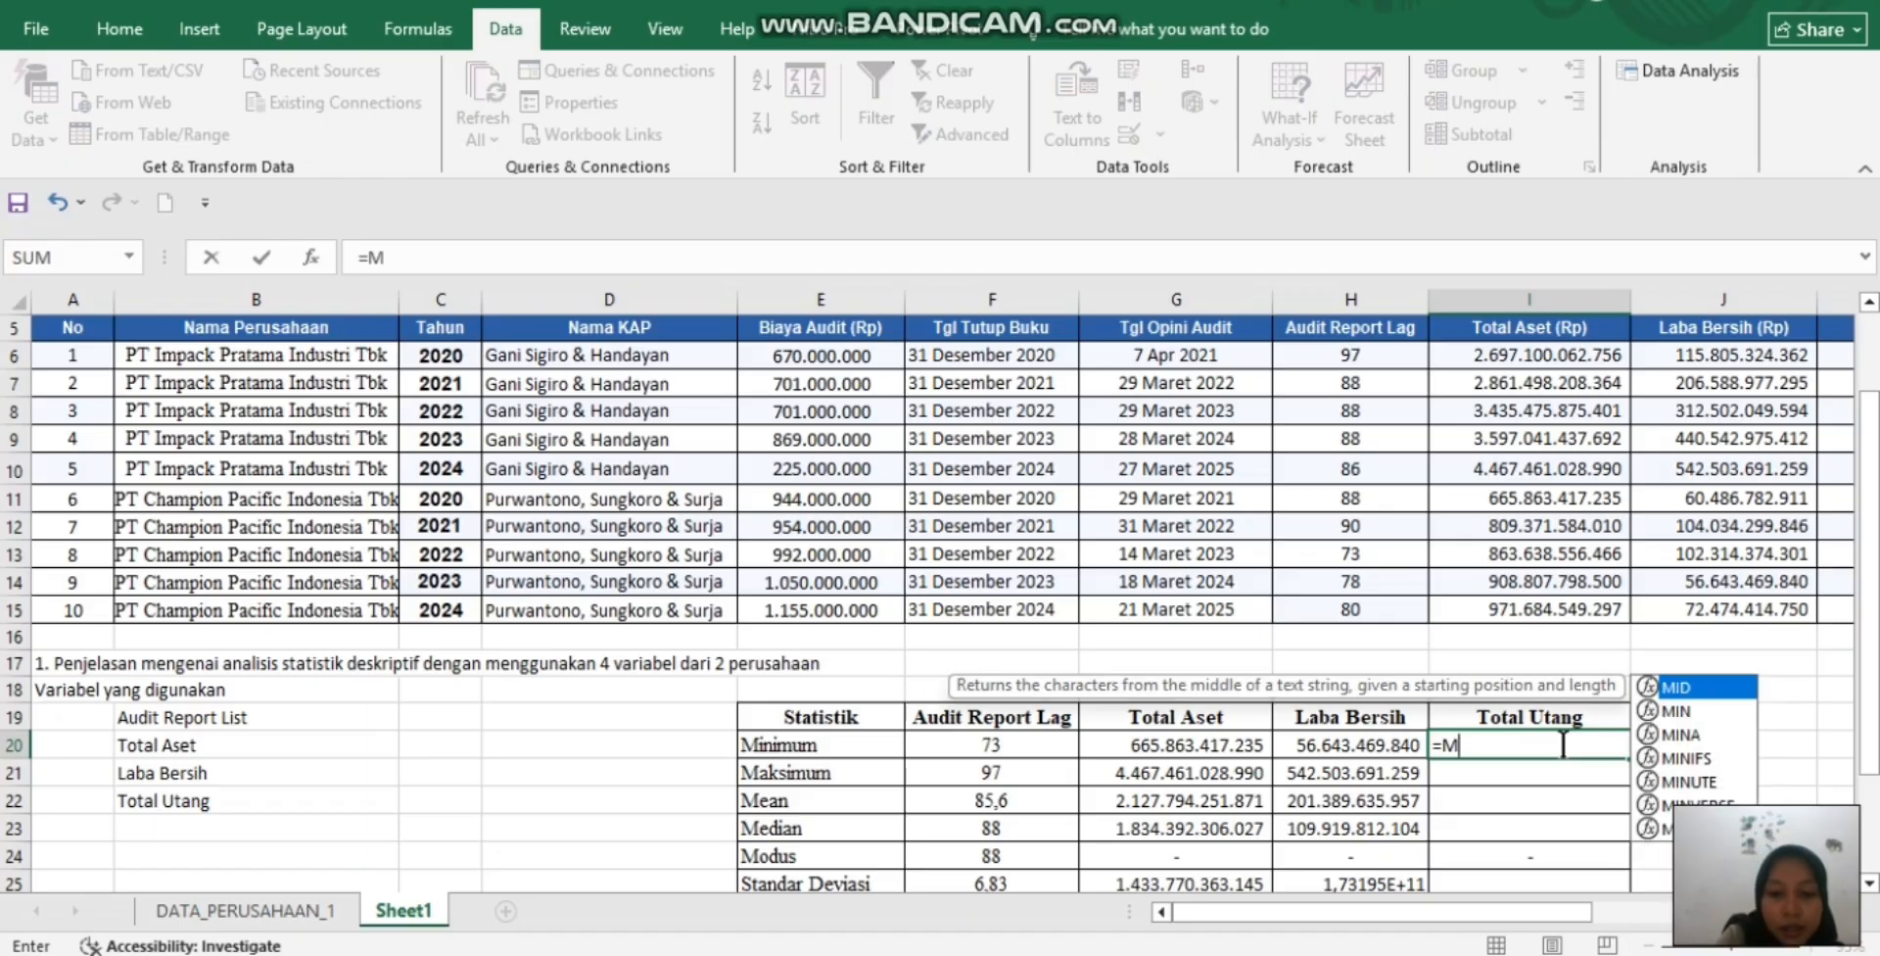
type("IN(")
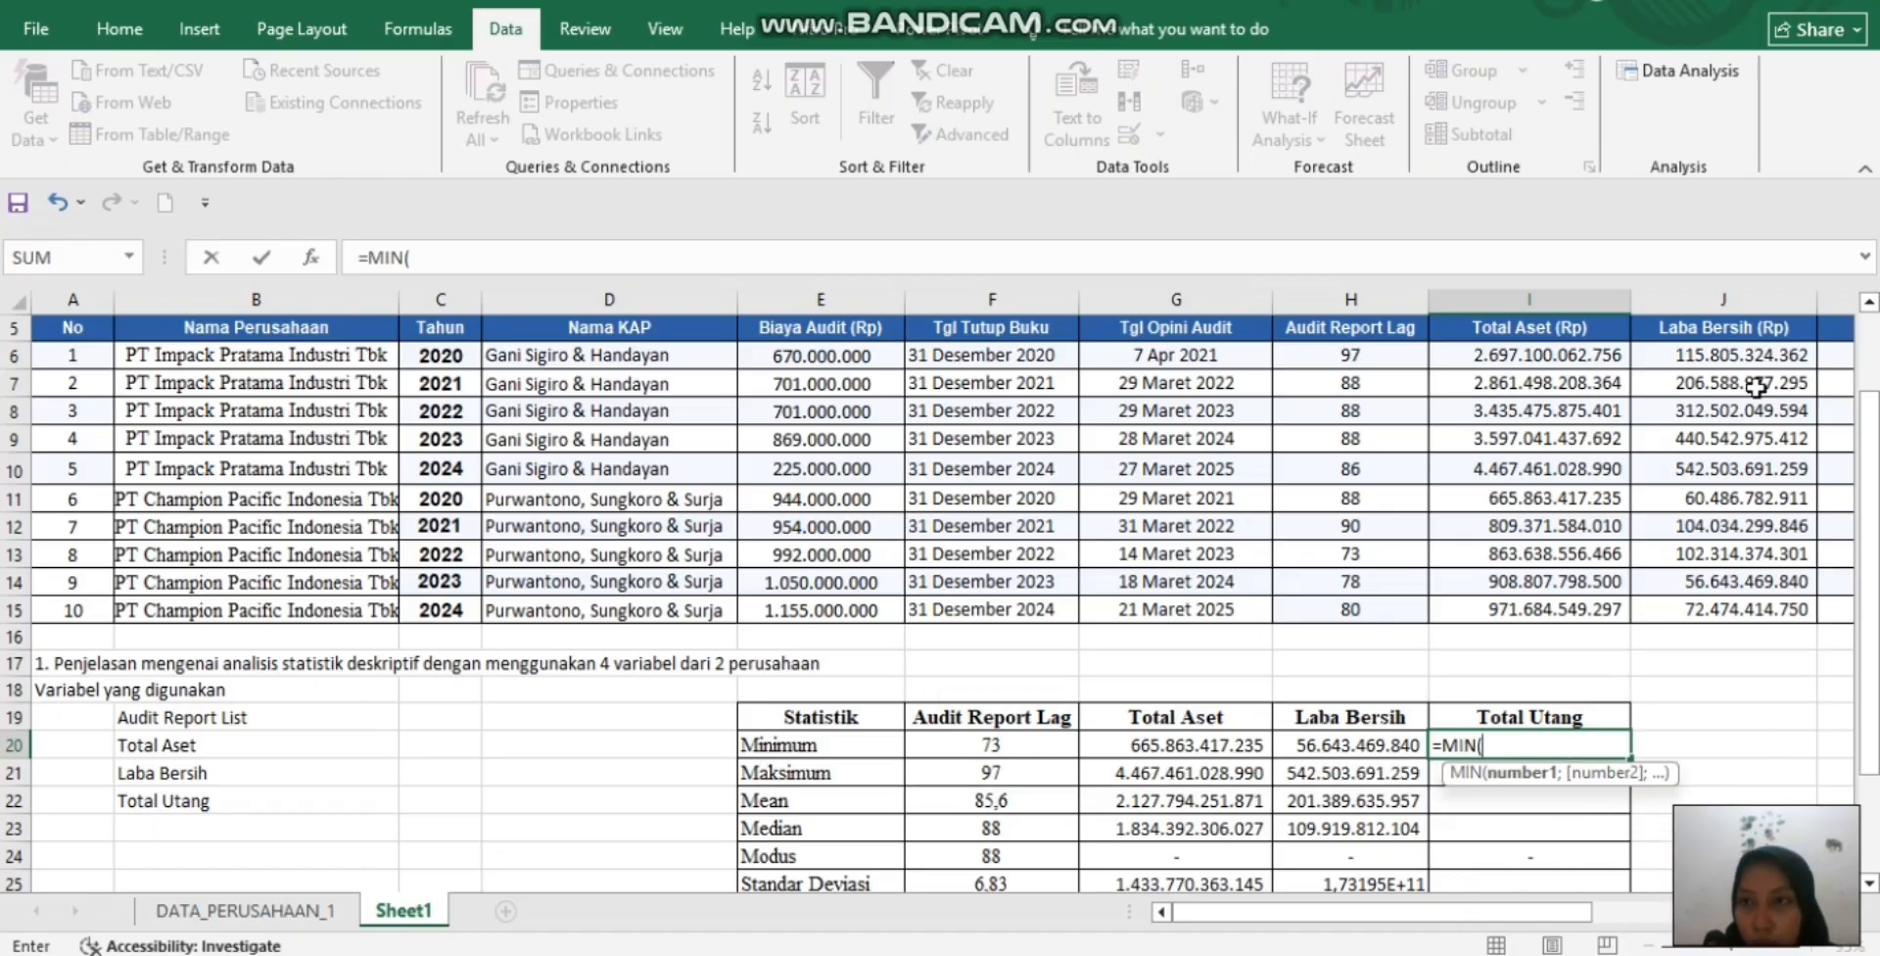
scroll(1755, 385, "right", 3)
left_click_drag(1486, 355, 1499, 605)
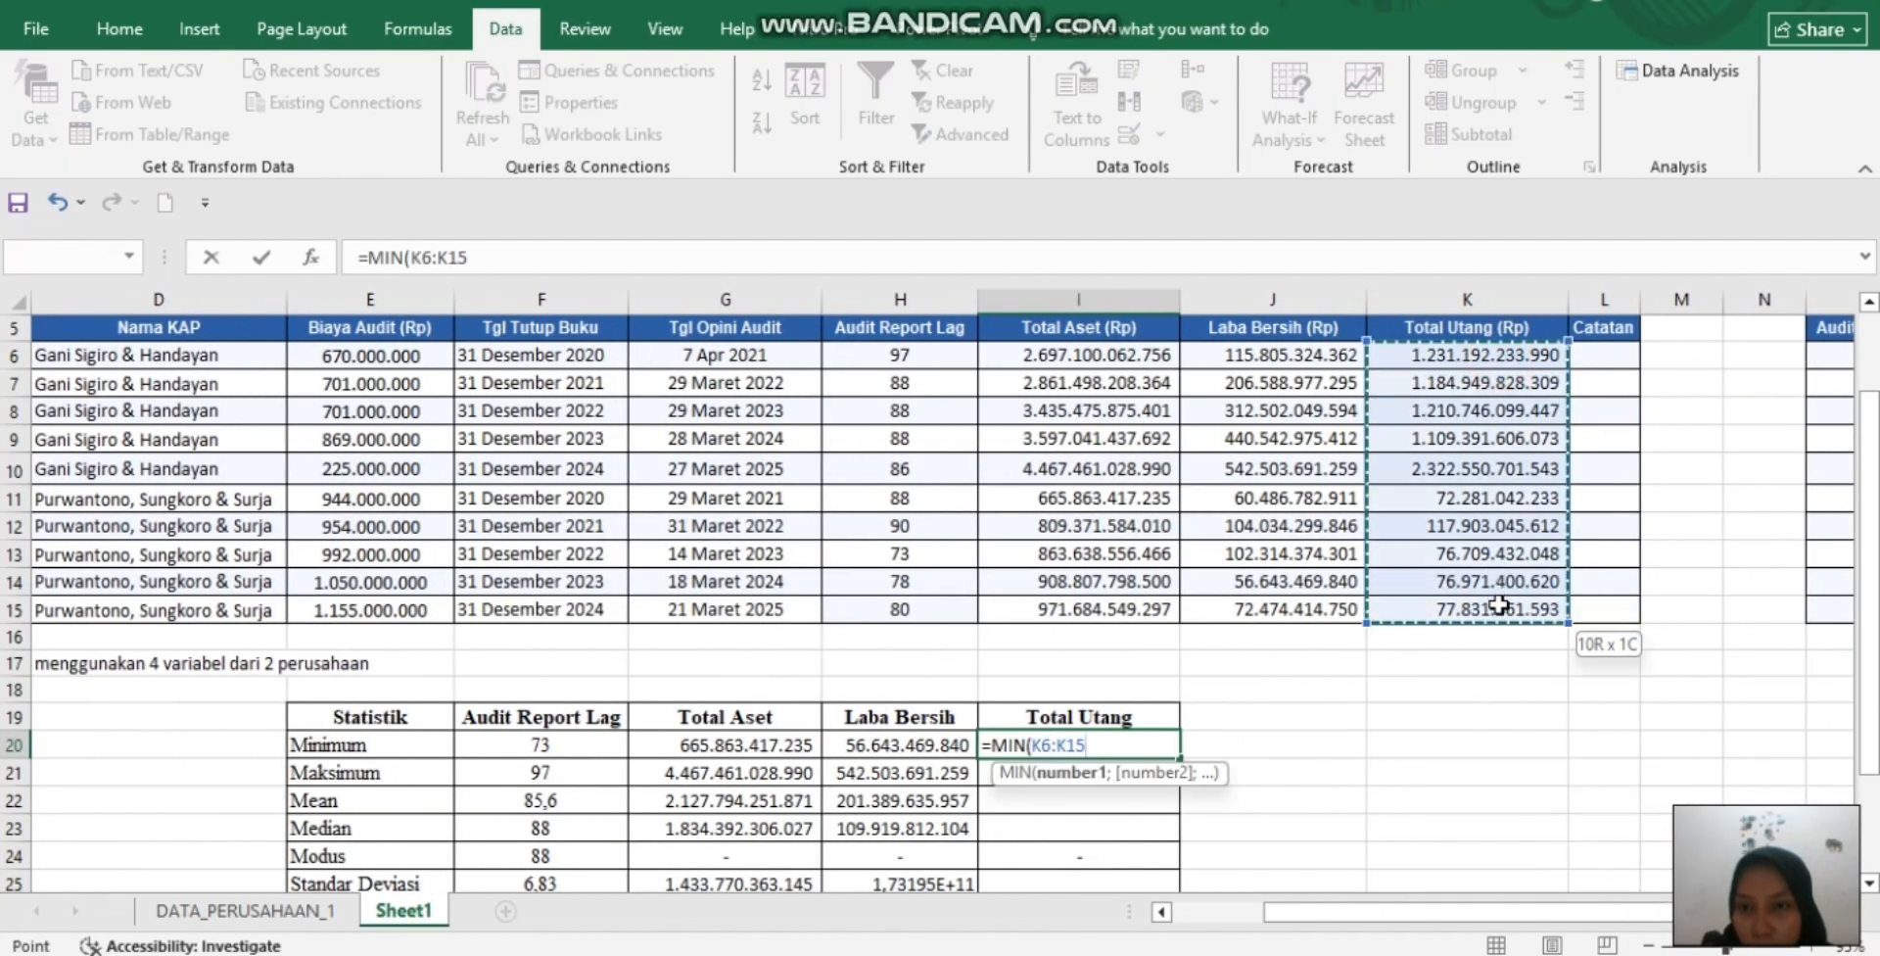
key("Return")
Calculate the maximum Total Utang in cell I21 using MAX over K6:K15
type("=")
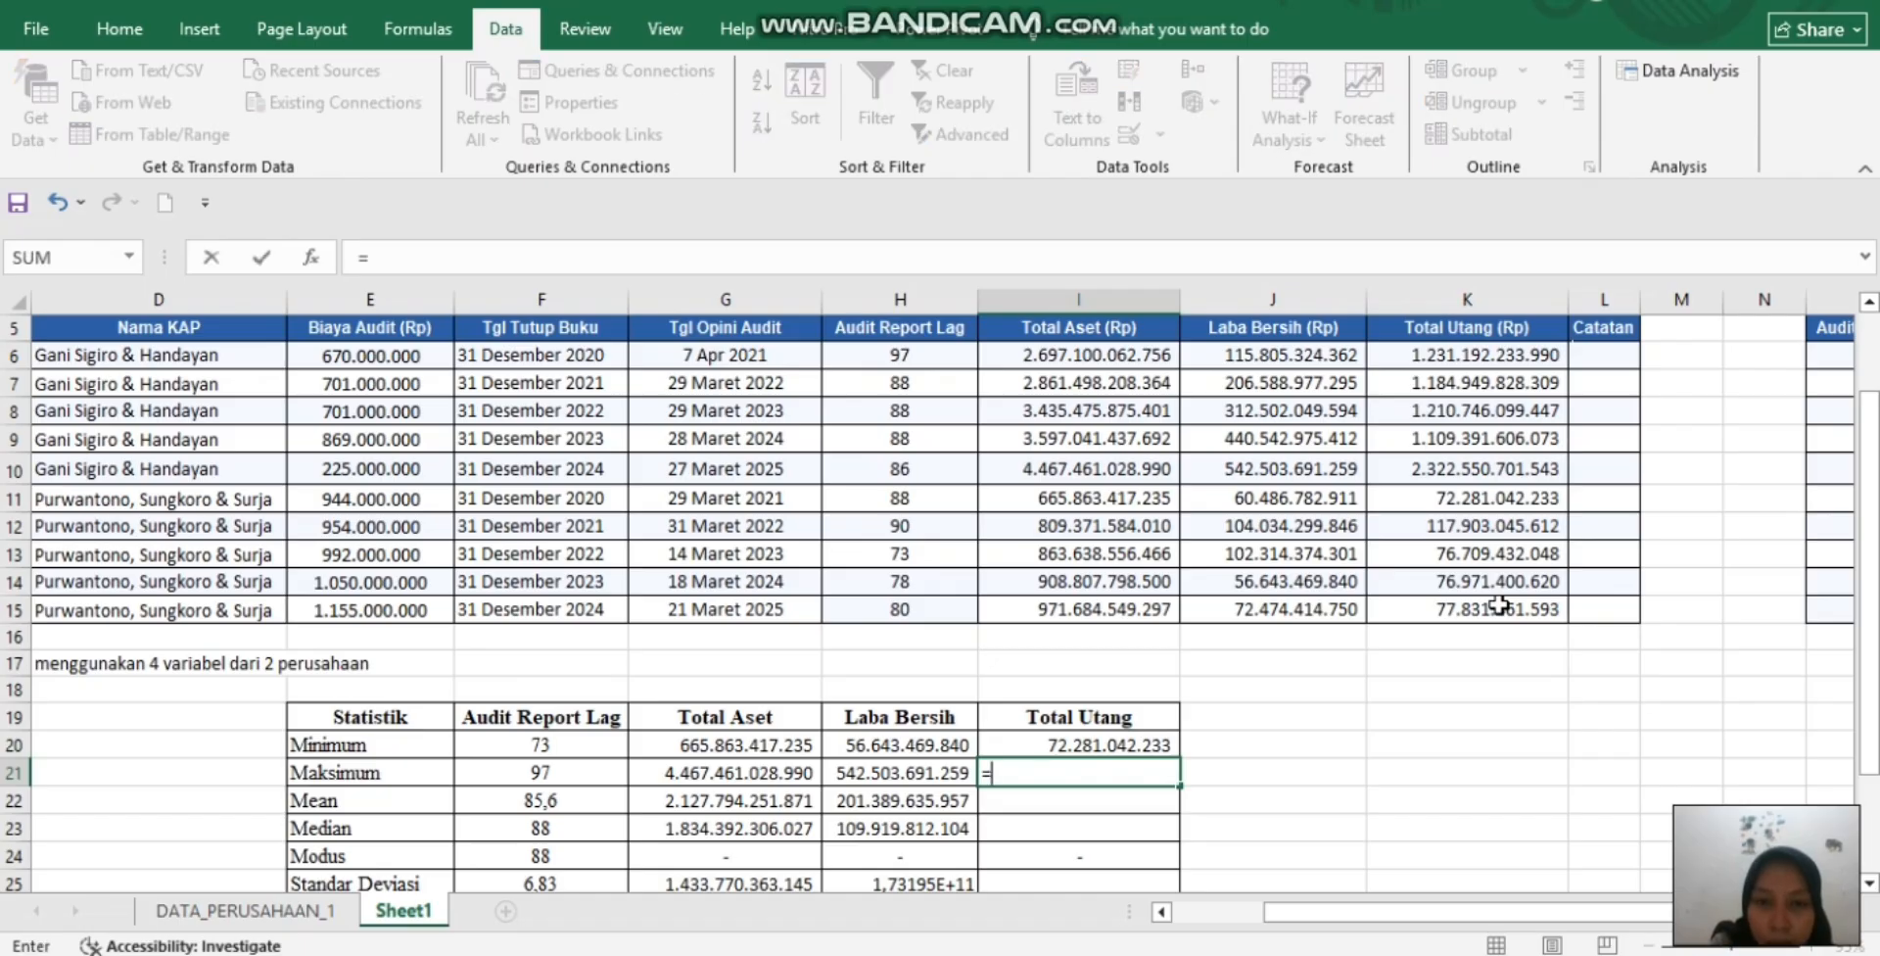
type("MAX(")
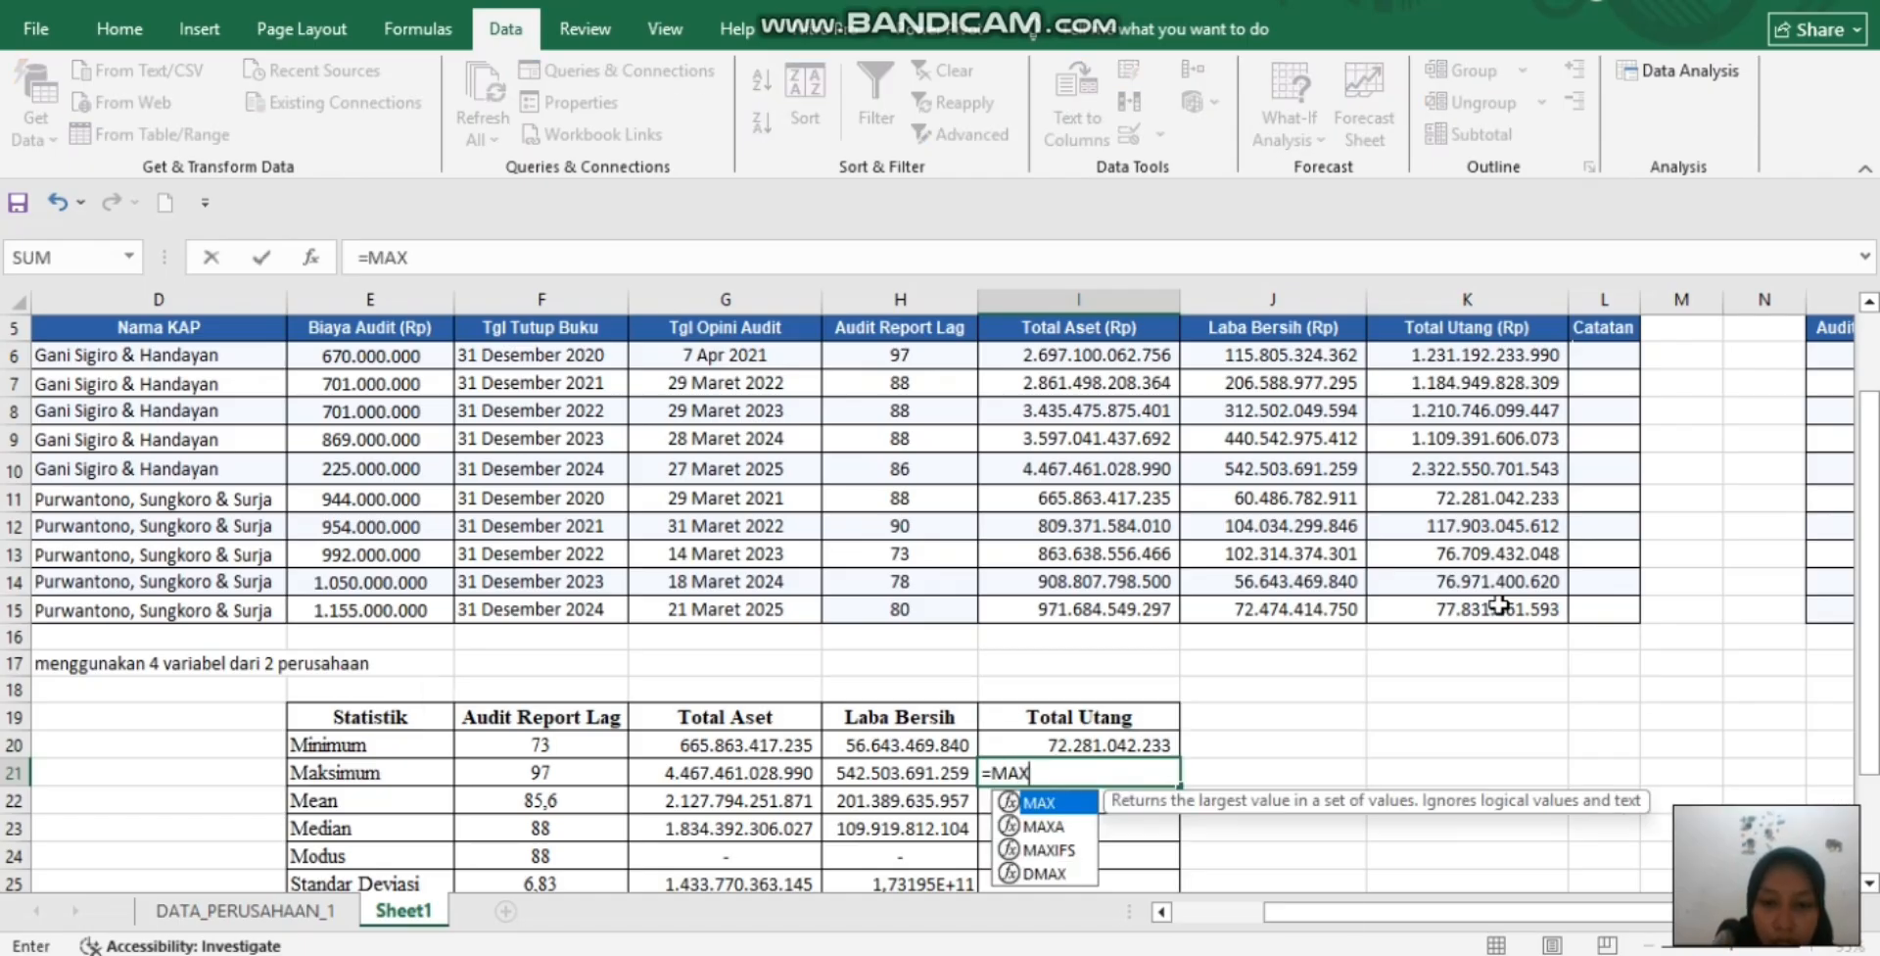
left_click(1515, 355)
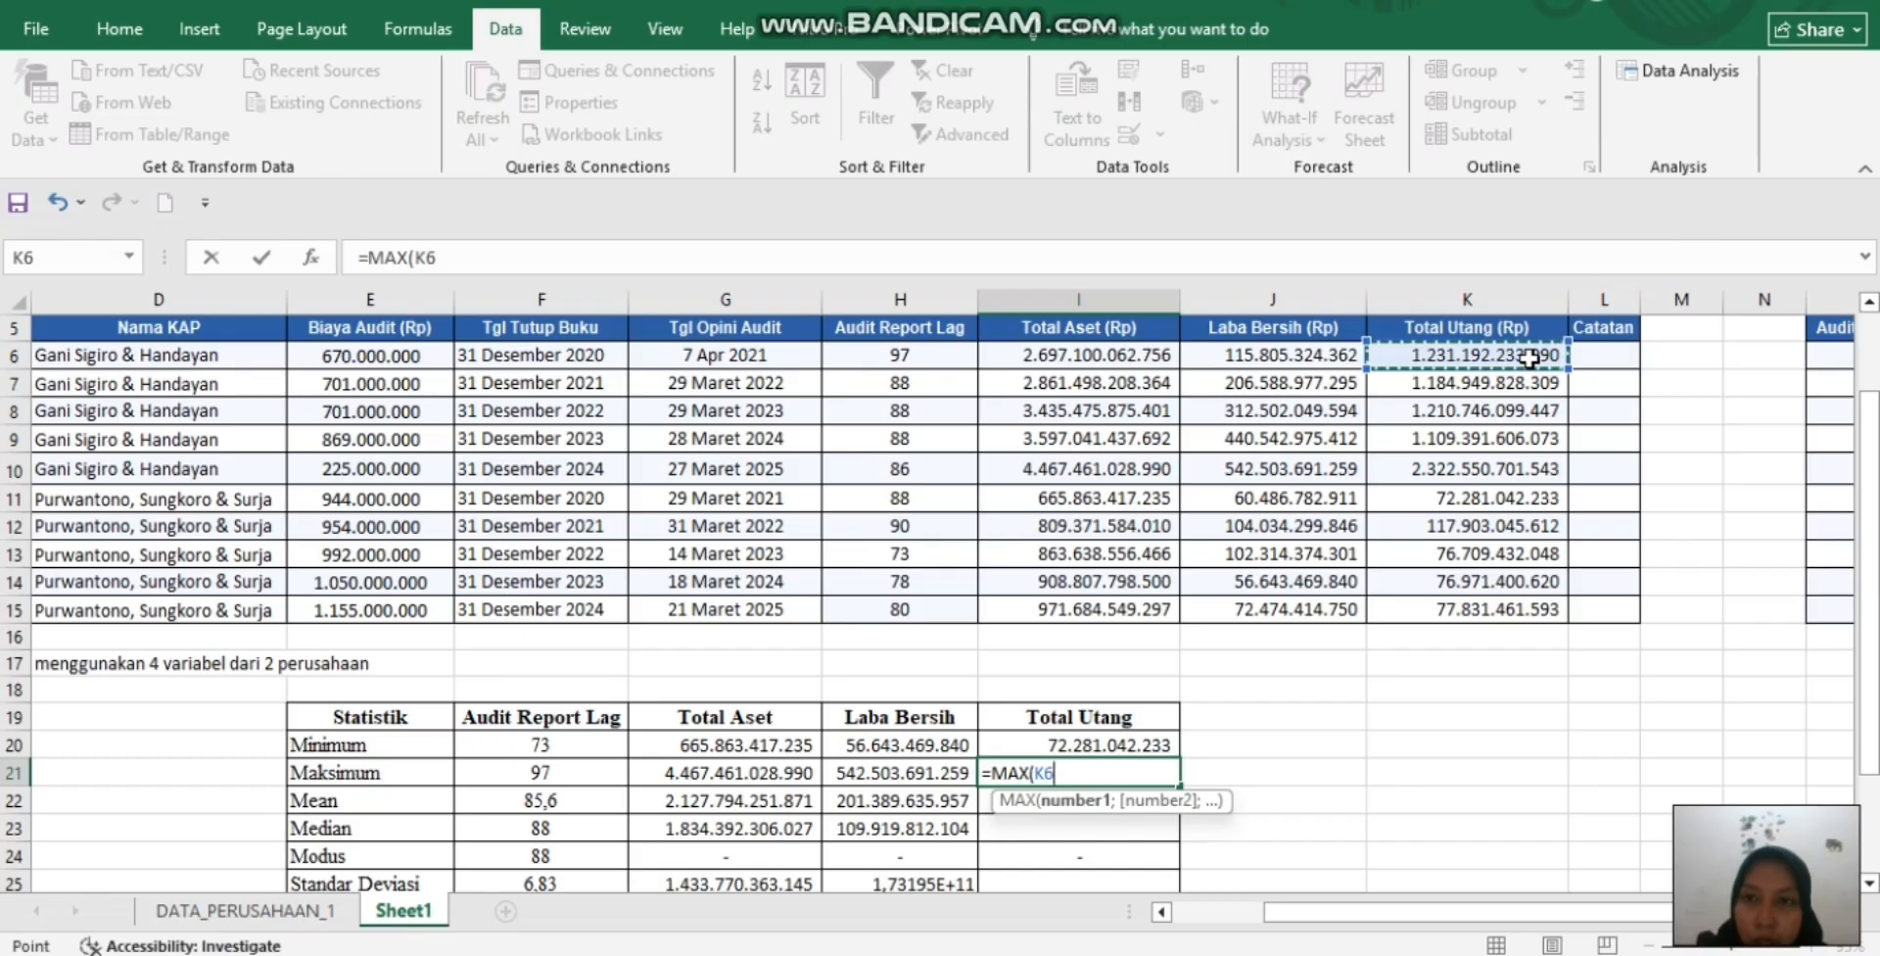
left_click_drag(1528, 358, 1492, 619)
key("Return")
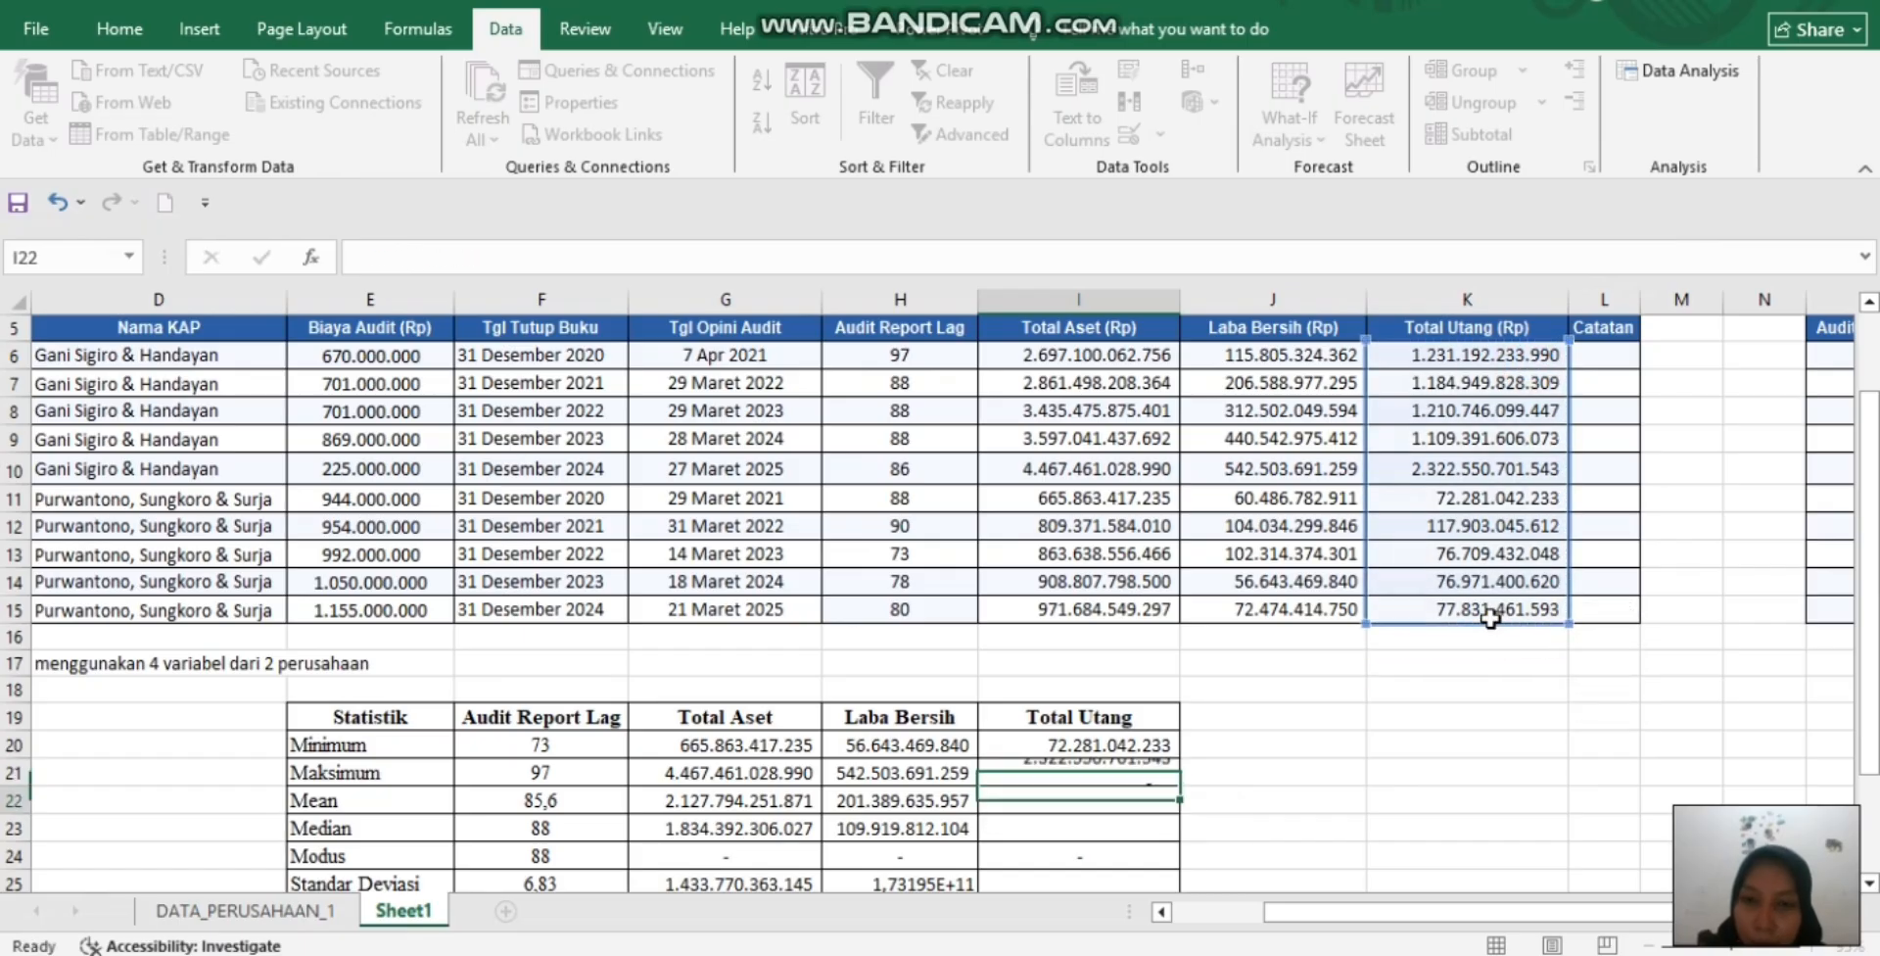
Calculate the mean Total Utang in cell I22 using AVERAGE over K6:K15
type("=")
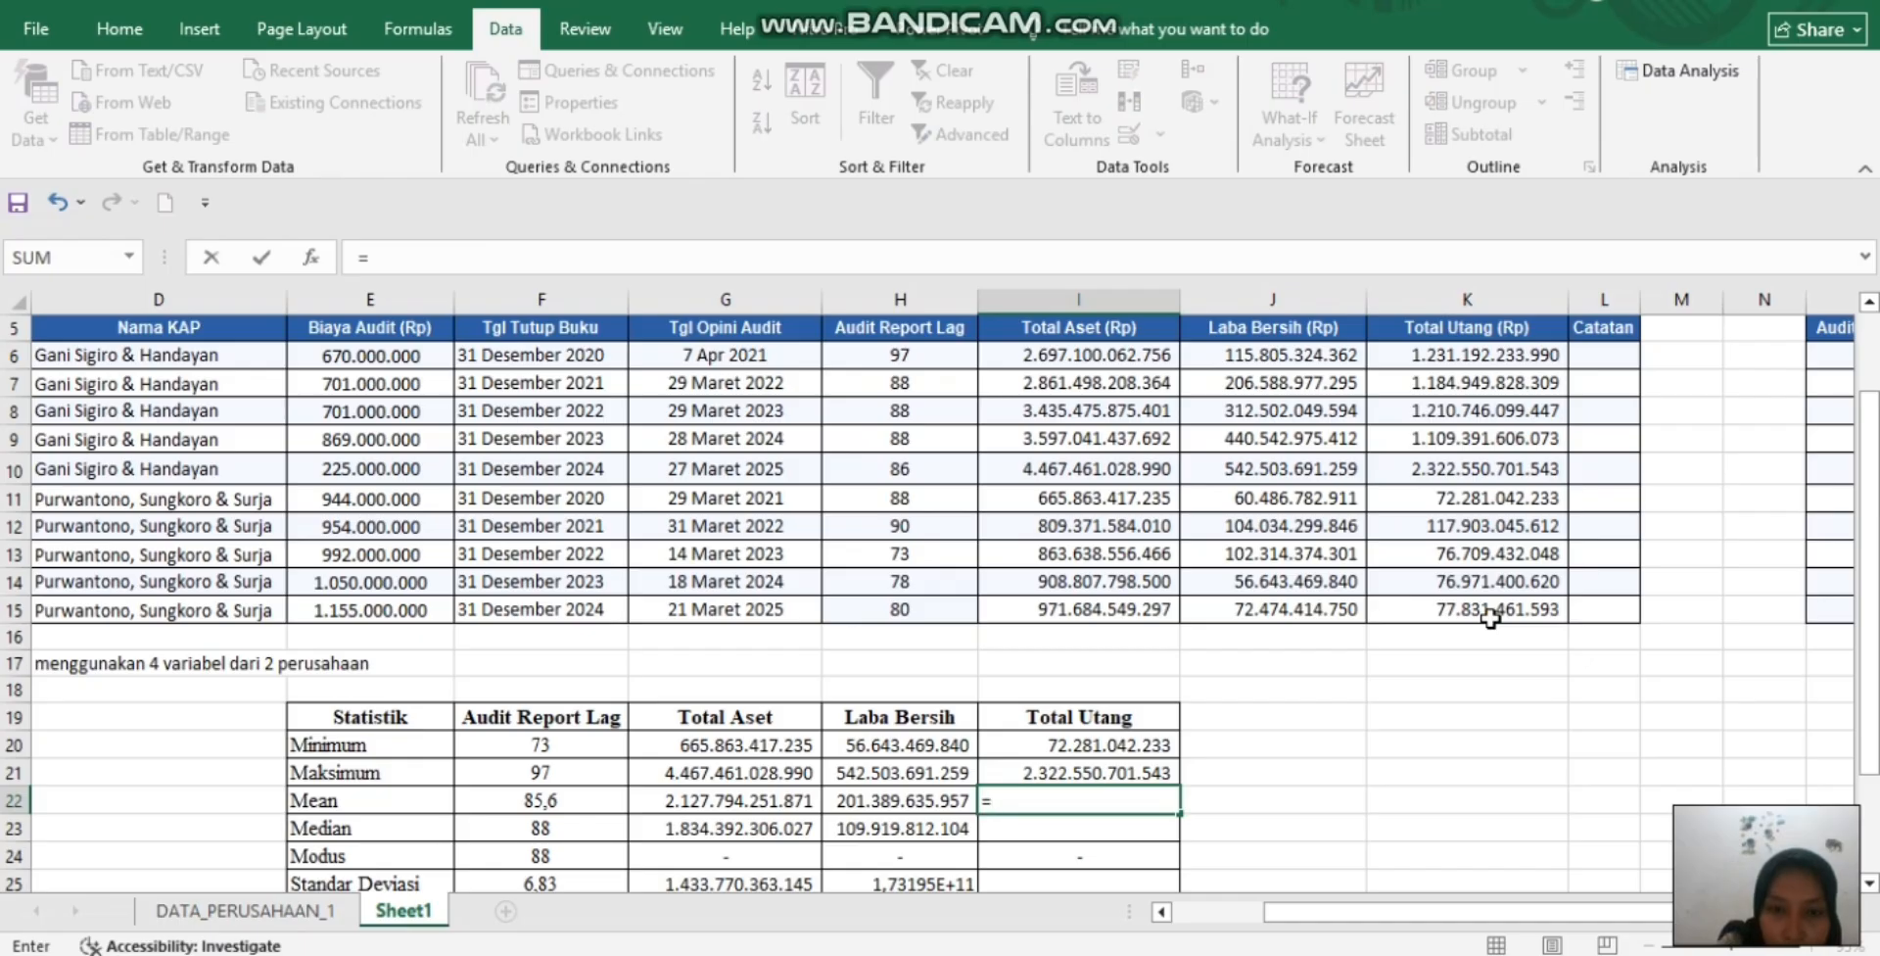
type("AVERAGE")
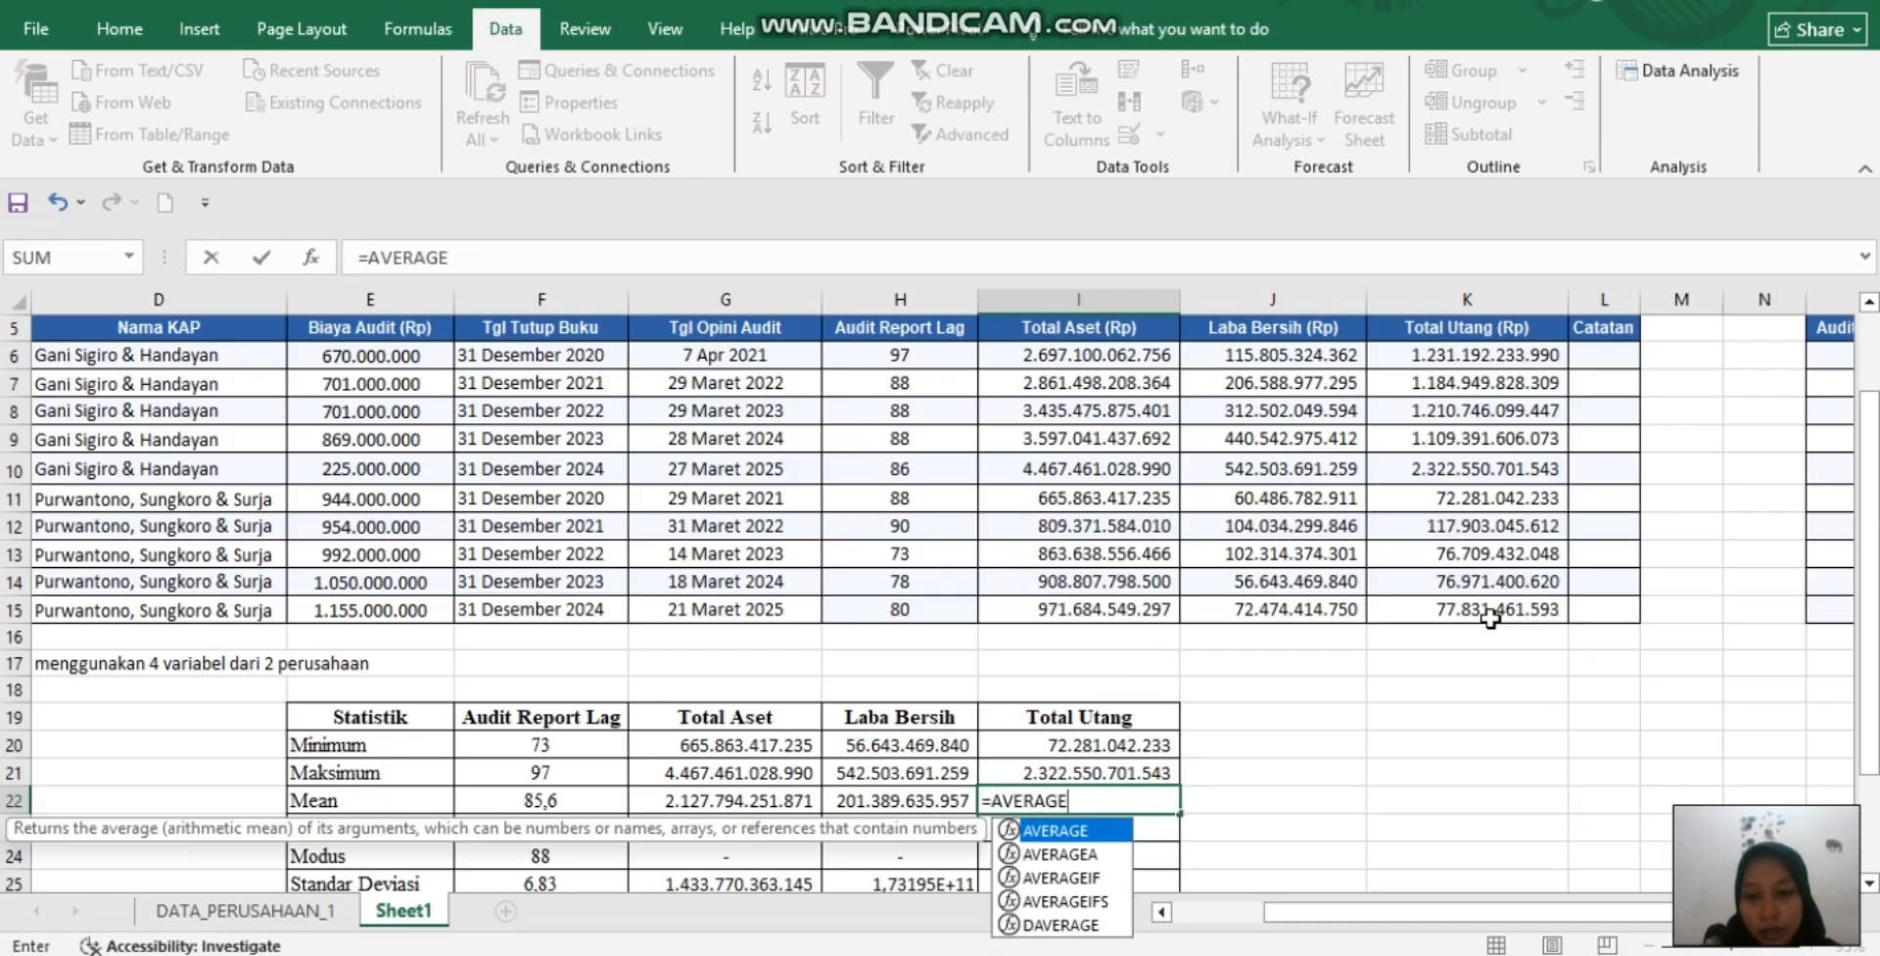
type("+")
key("Home")
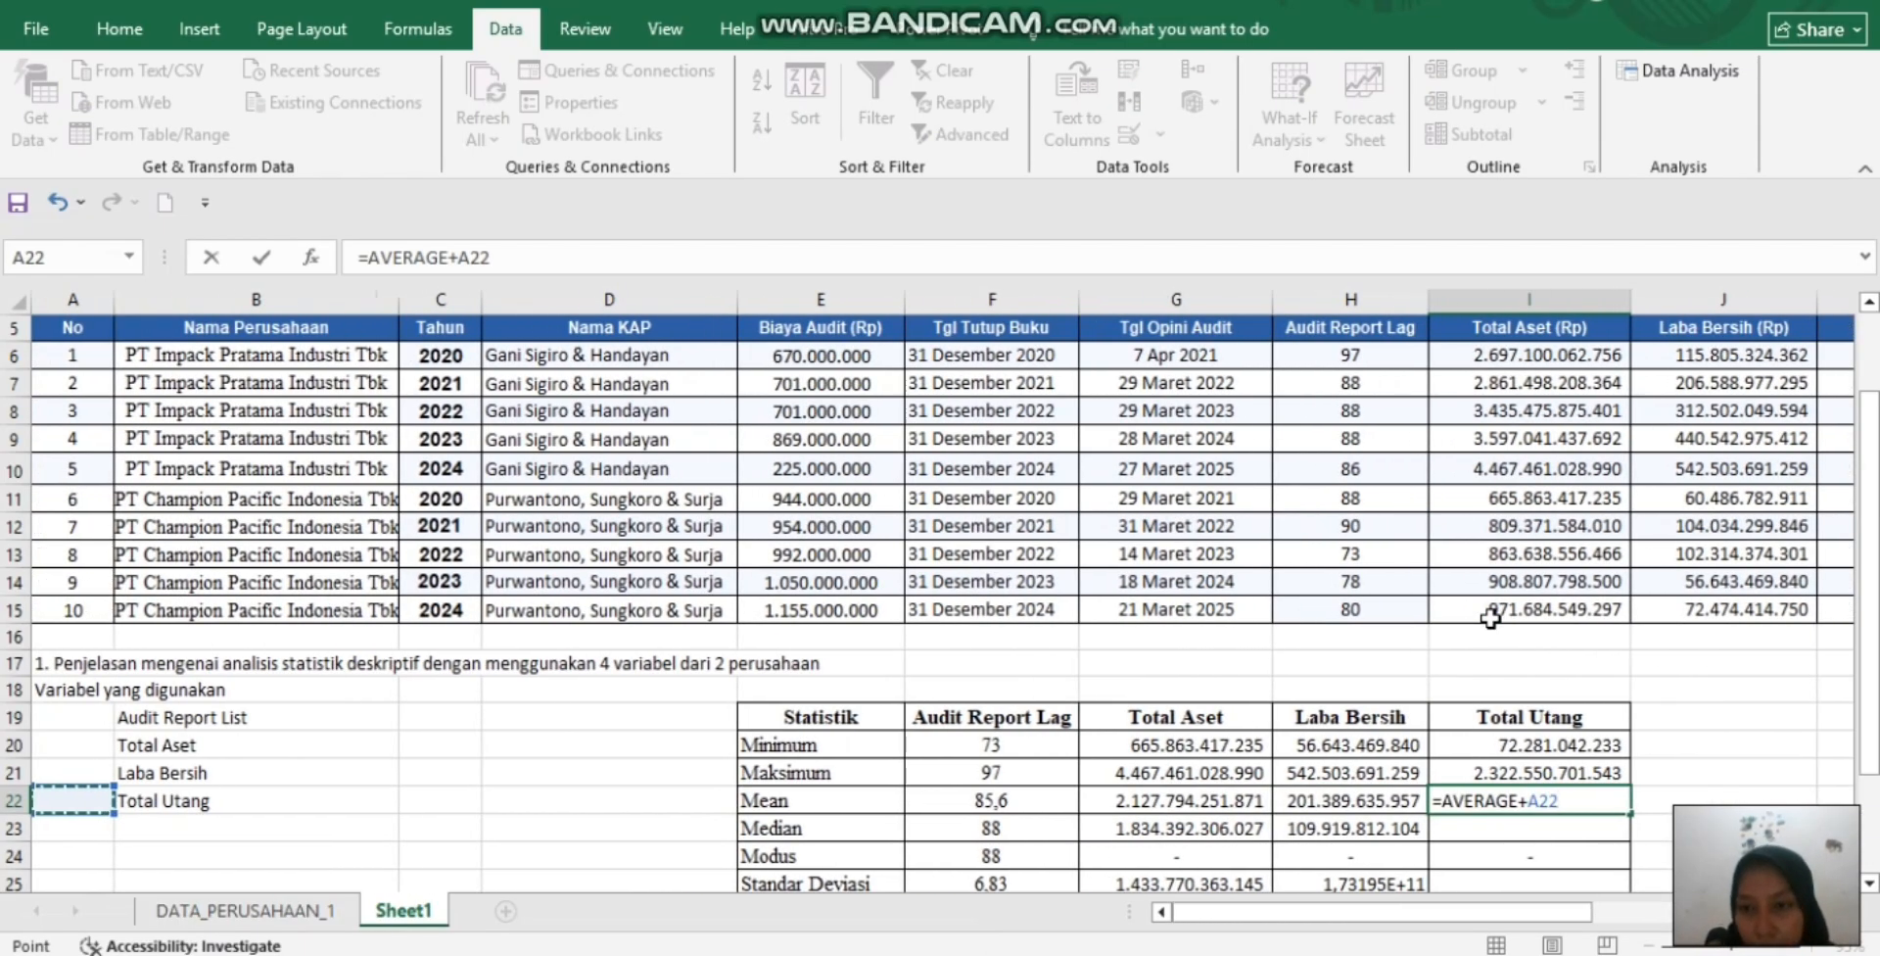
key("BackSpace")
key("BackSpace")
key("BackSpace")
key("BackSpace")
type("(")
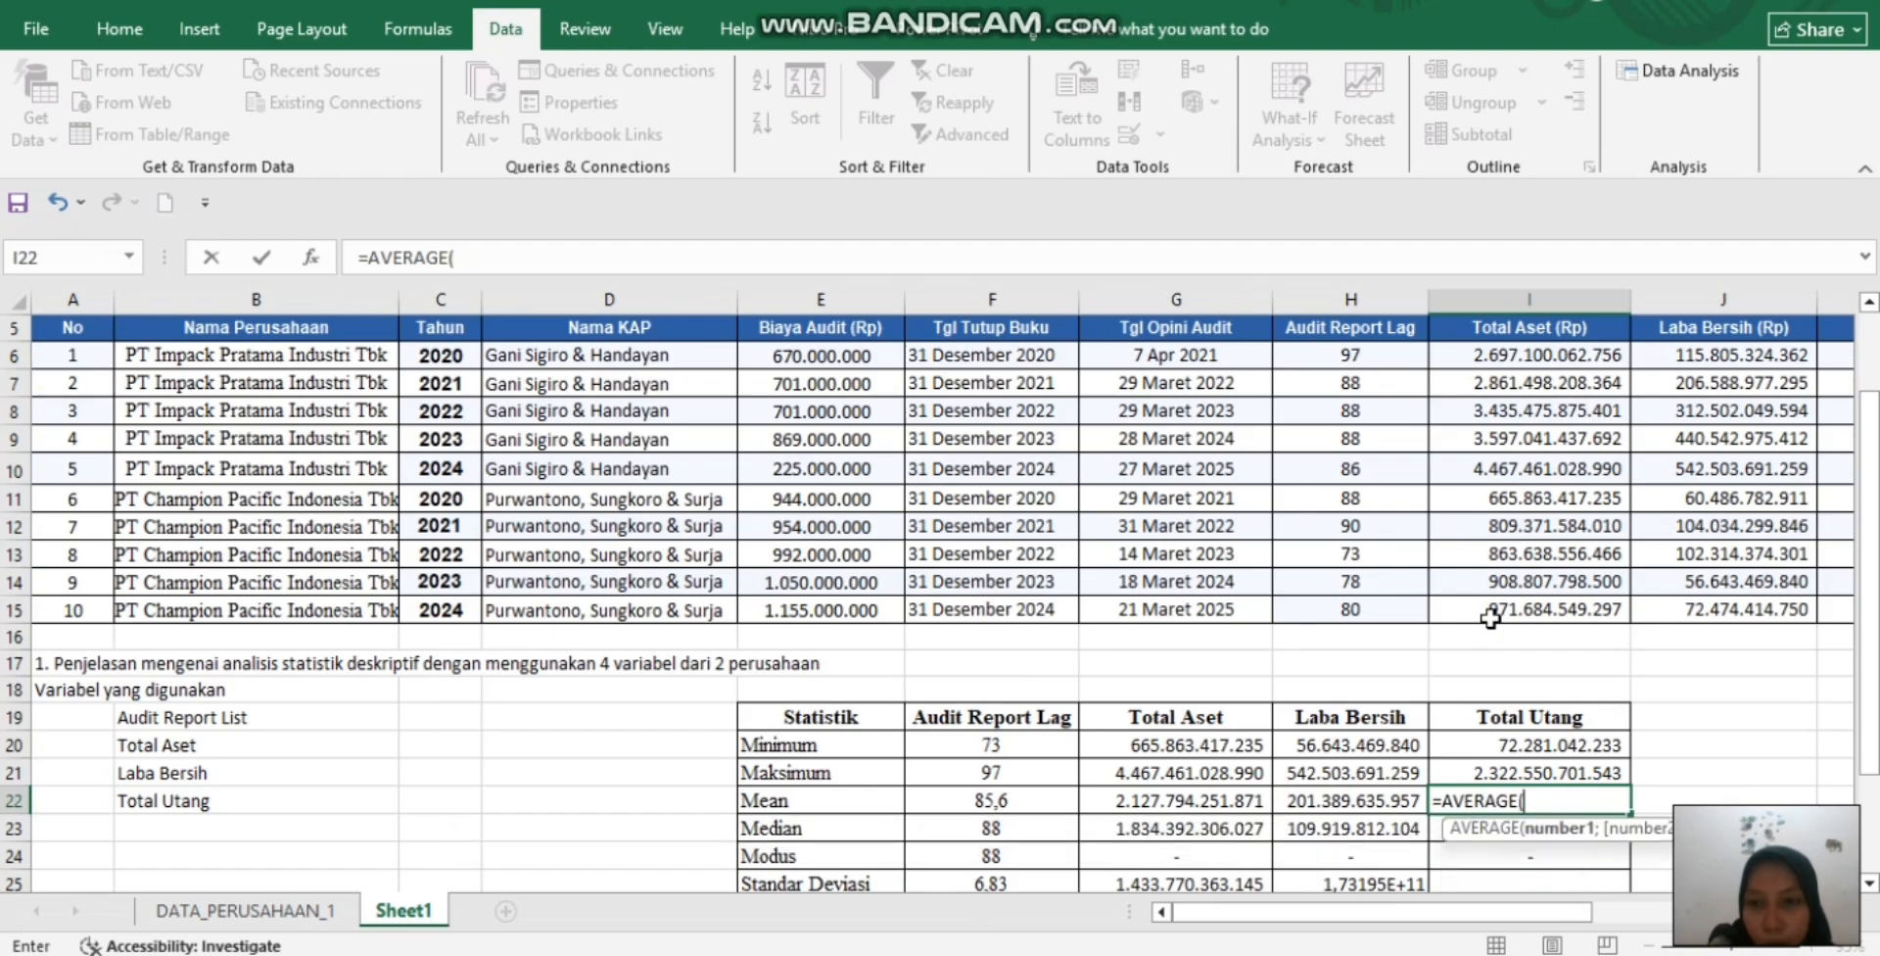
scroll(1652, 527, "right", 2)
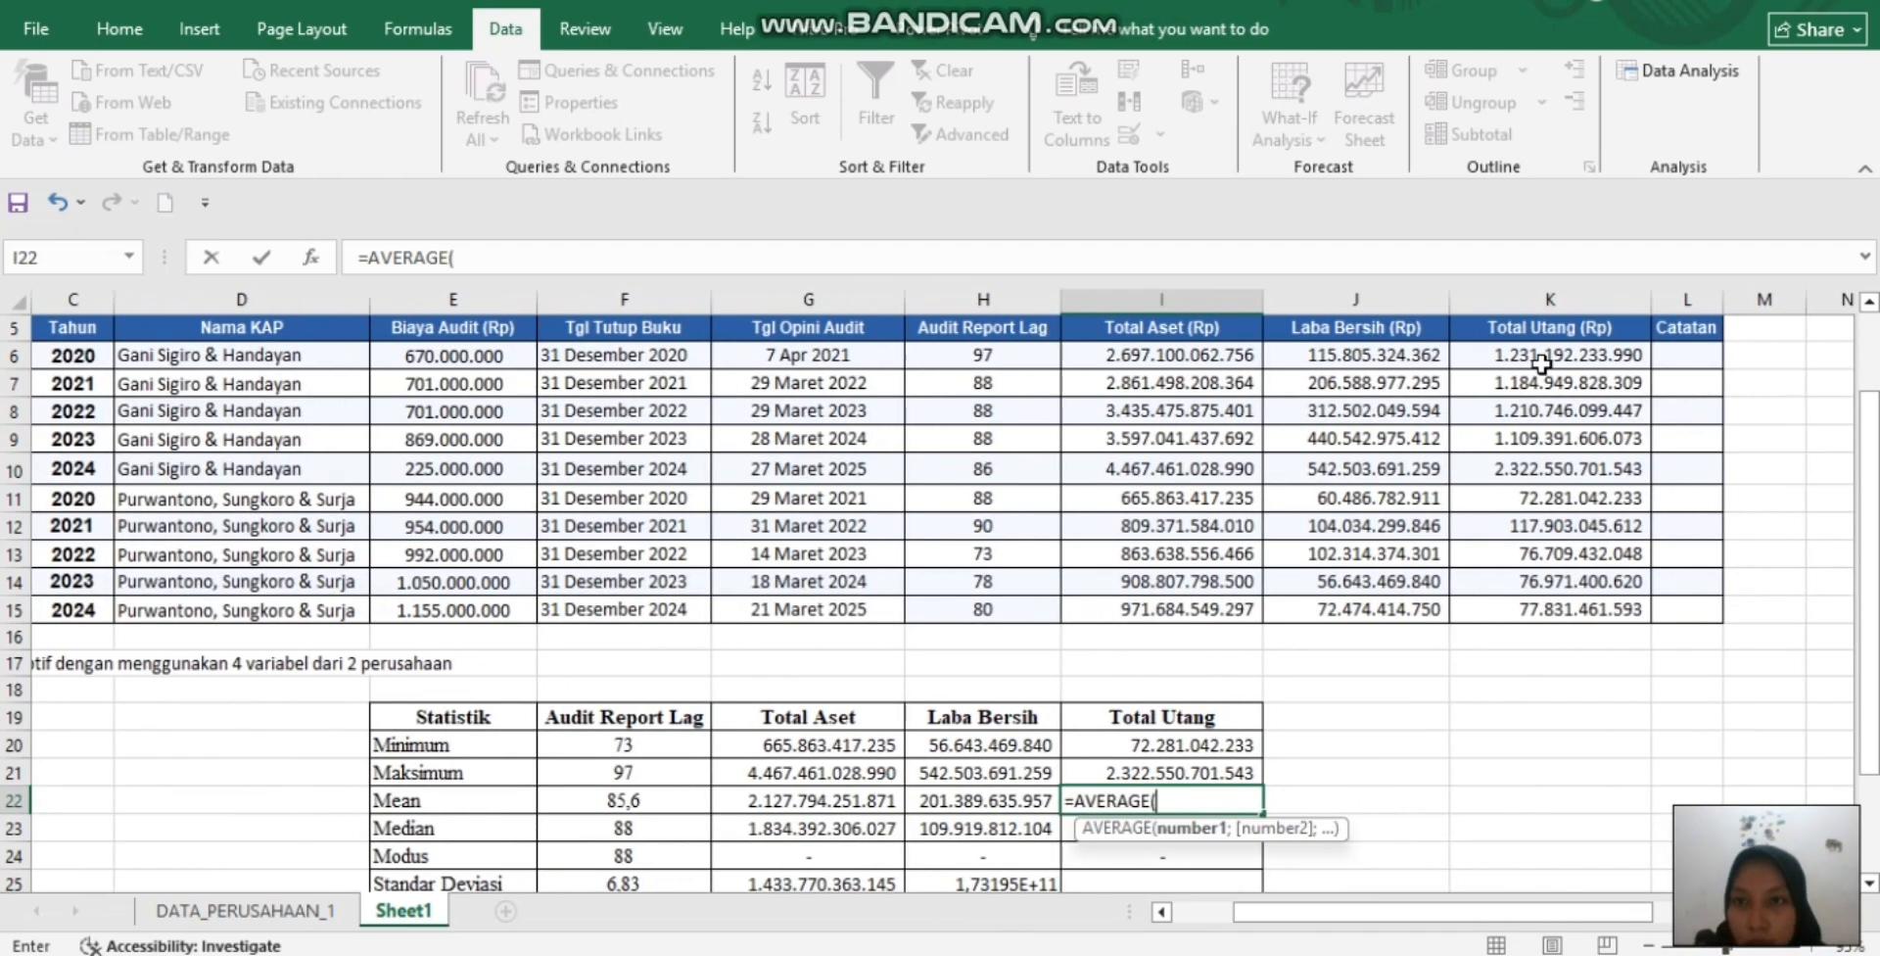
left_click_drag(1541, 365, 1552, 597)
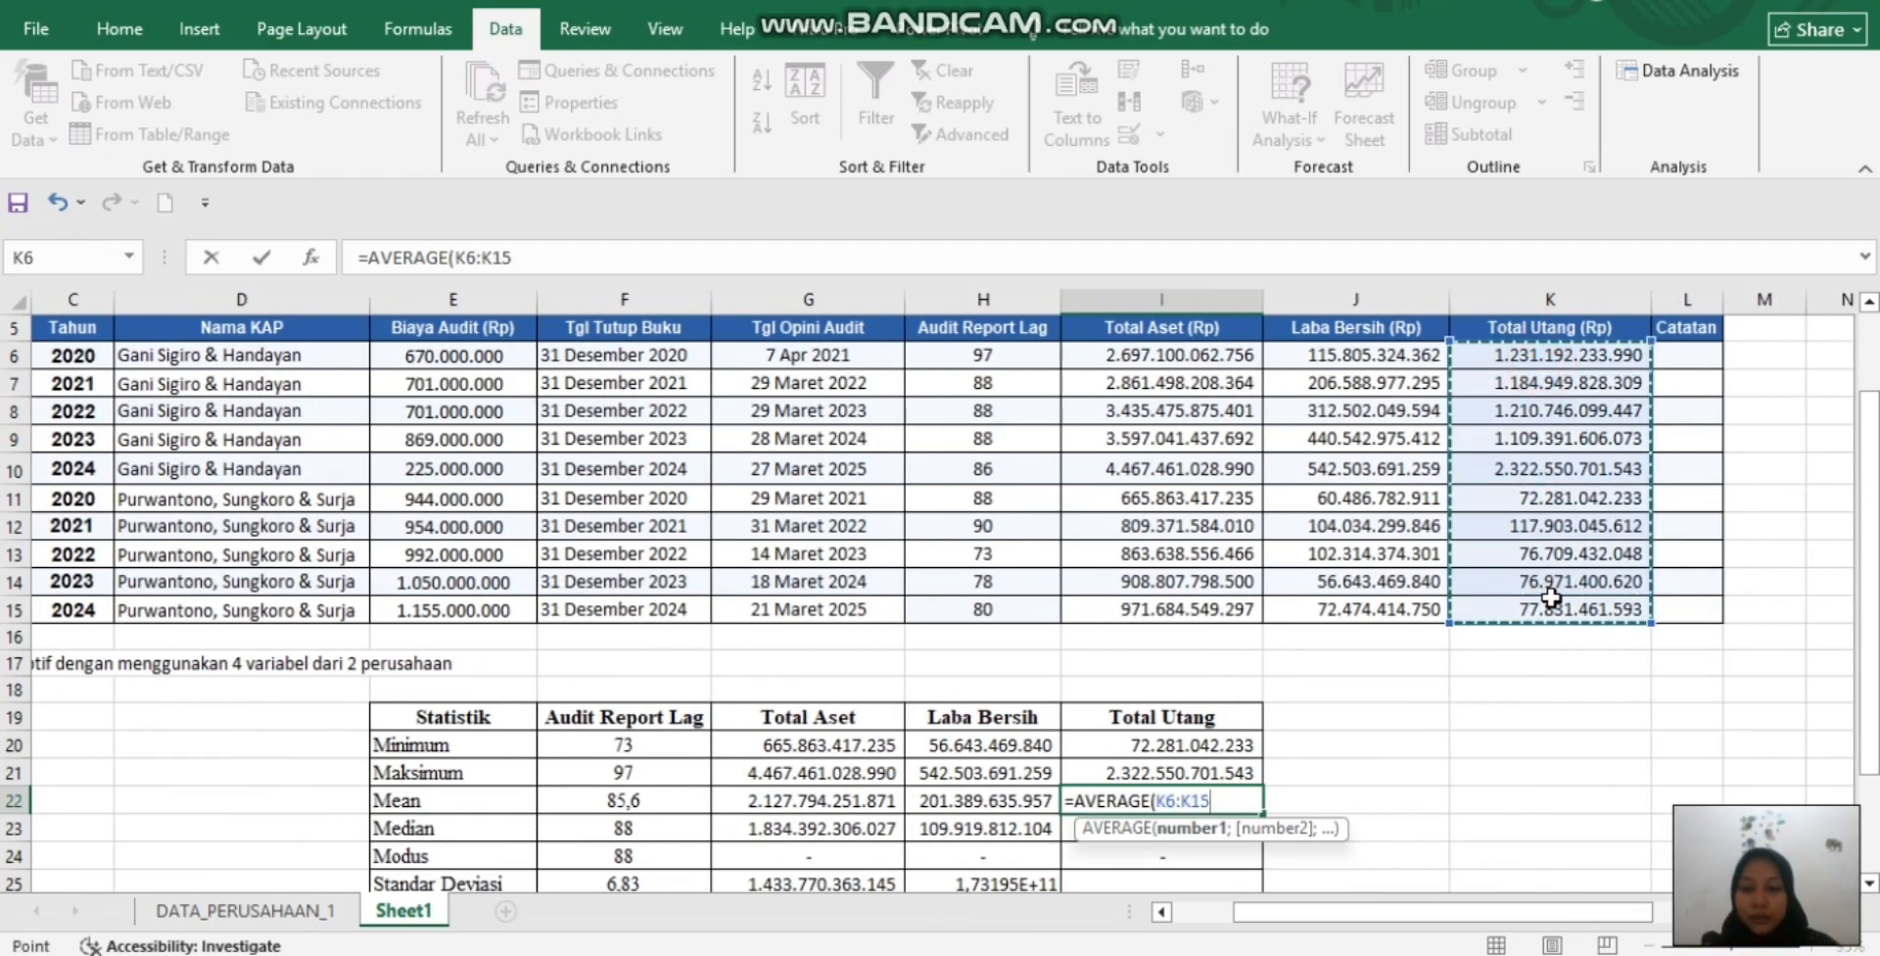
key("Return")
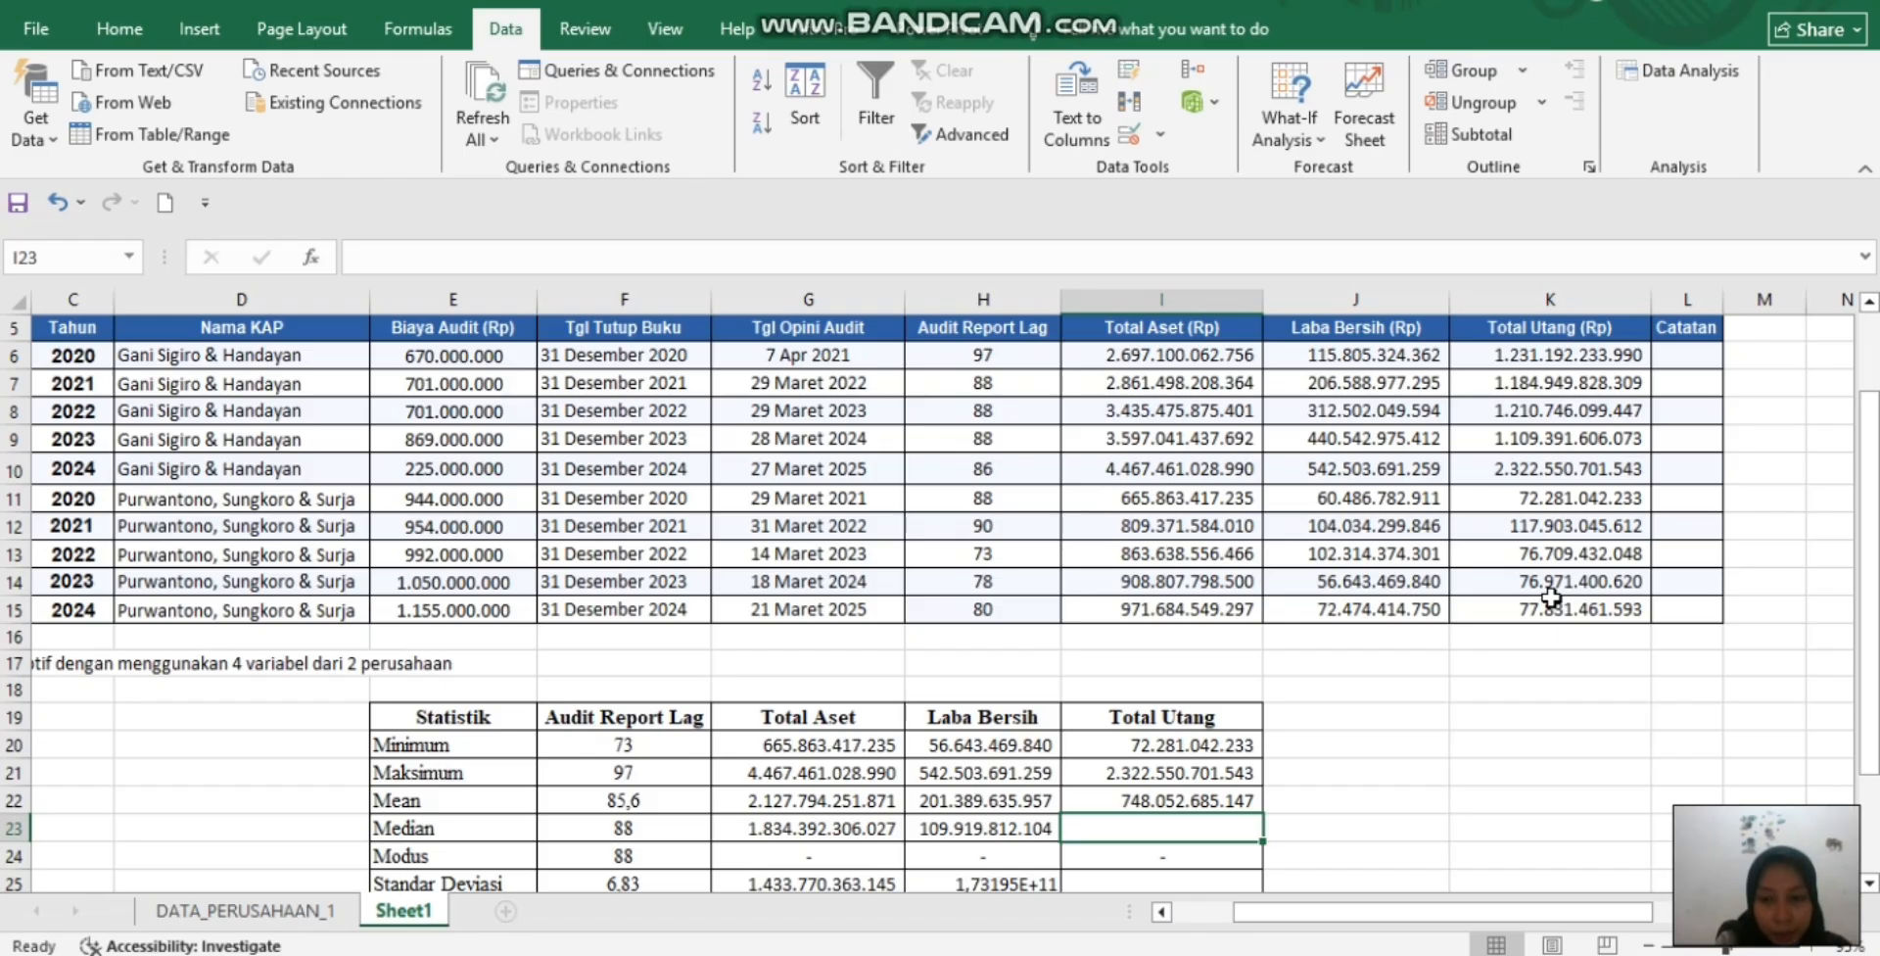
Calculate the median Total Utang in cell I23 using MEDIAN over K6:K15
type("=MEDI")
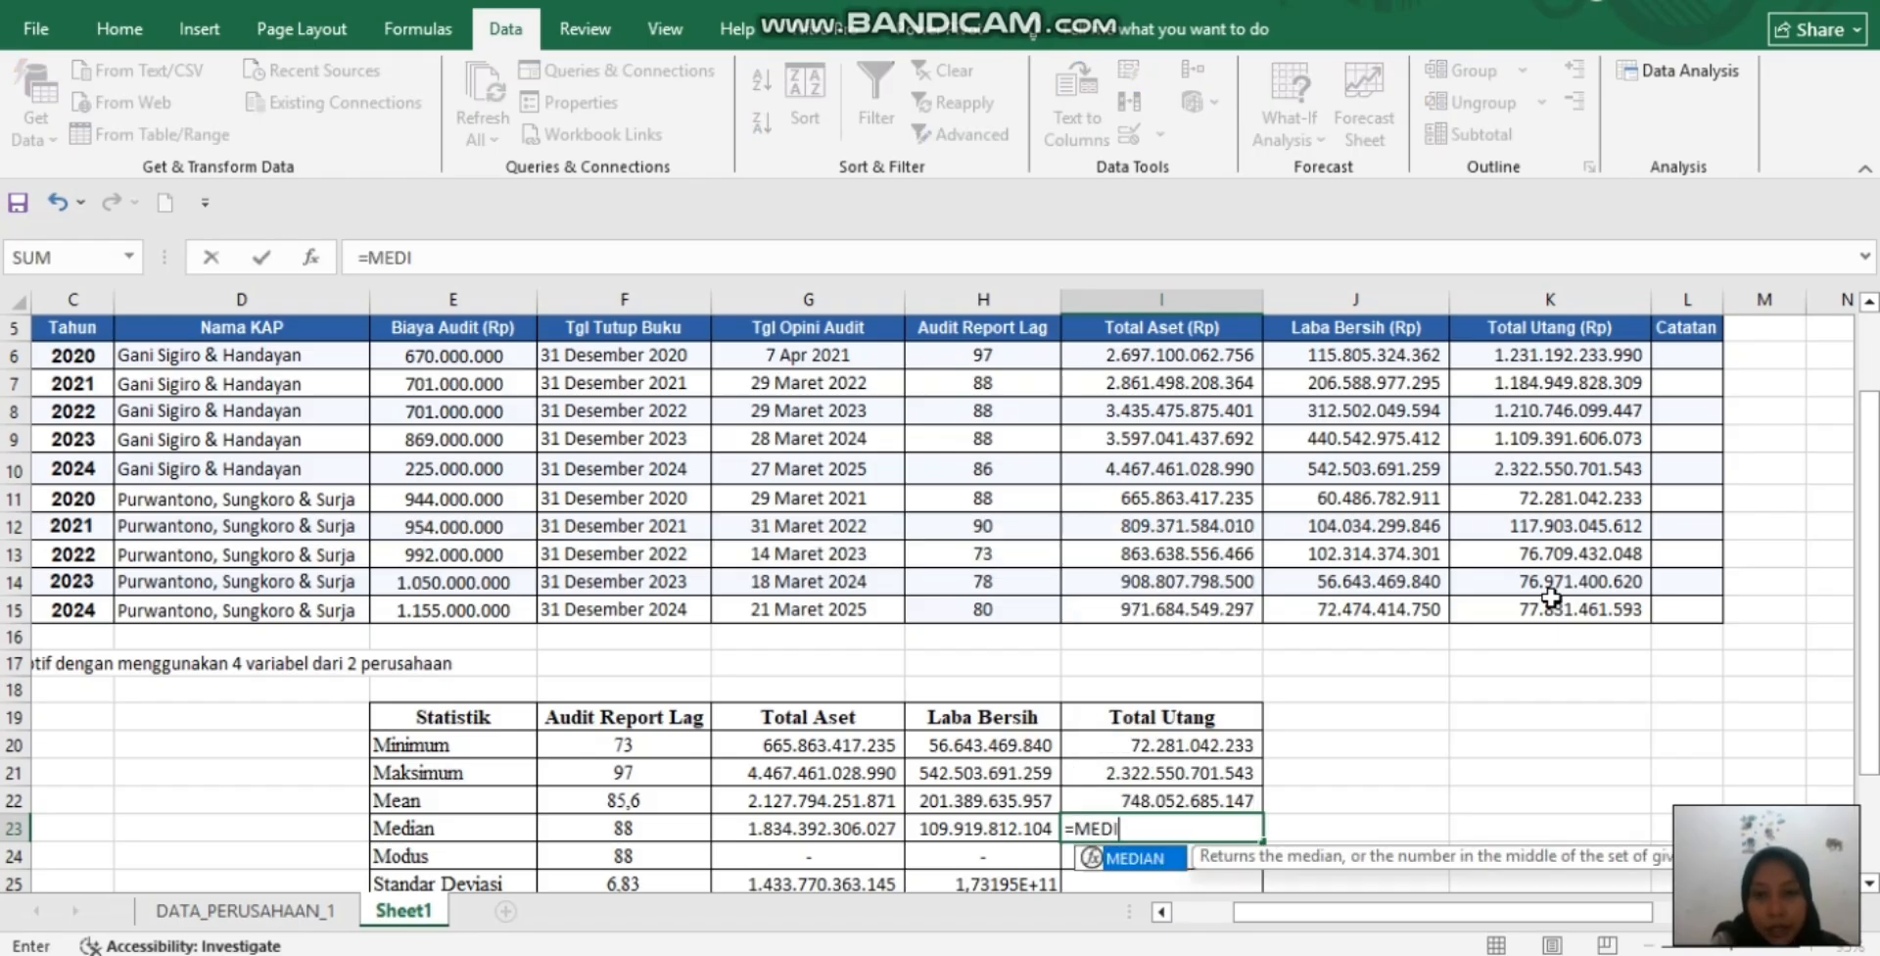
type("AN(")
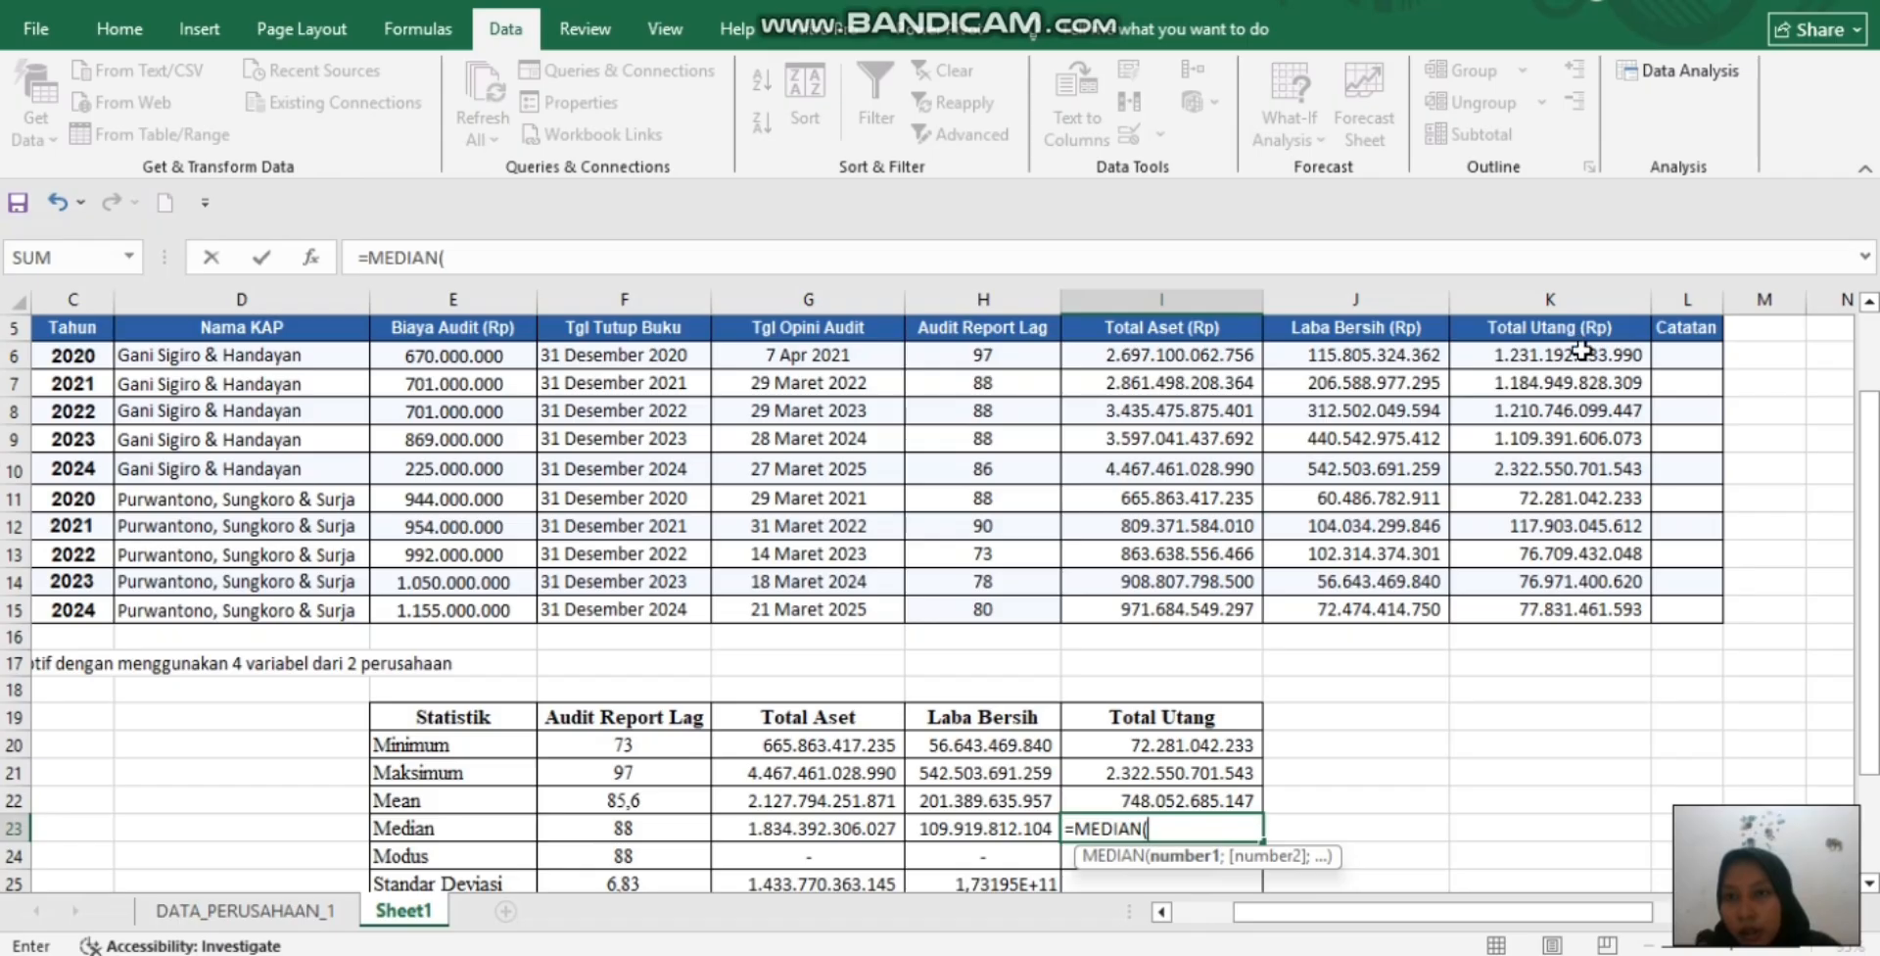
left_click_drag(1582, 349, 1585, 604)
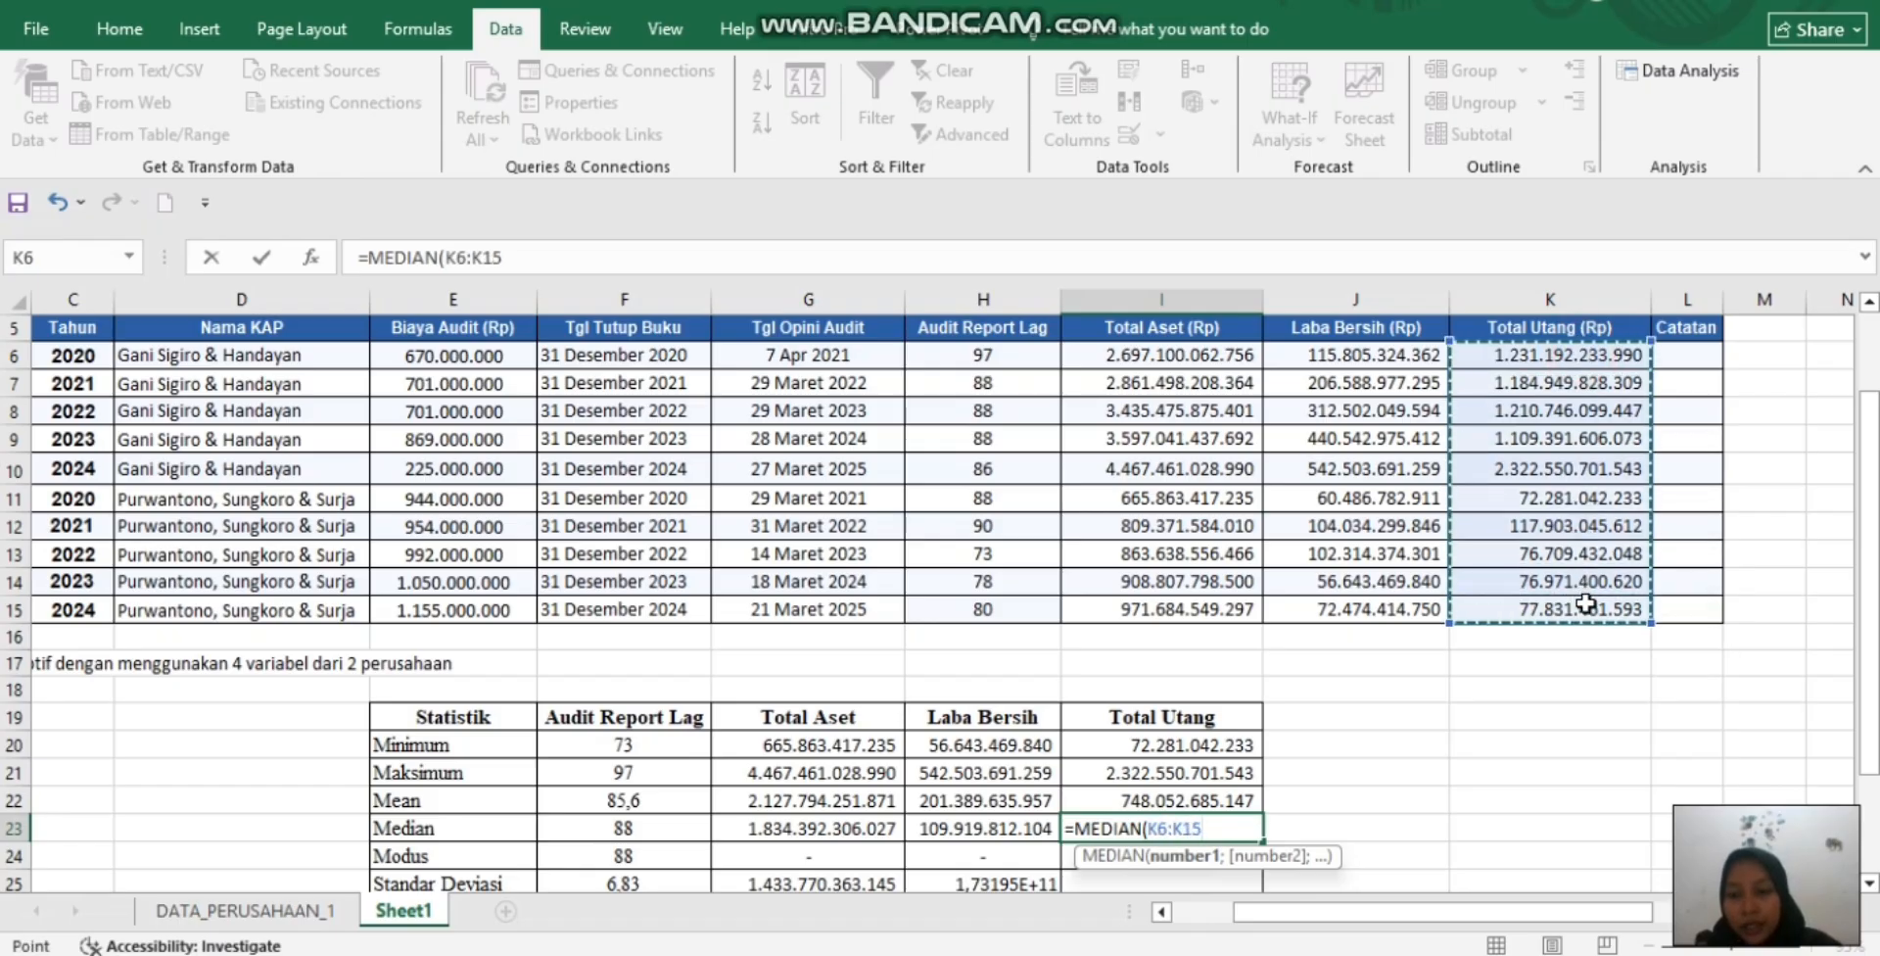
key("Return")
Try to calculate the standard deviation of Total Utang in cell I25 with SDTEV.S over K6:K15
scroll(1332, 702, "down", 2)
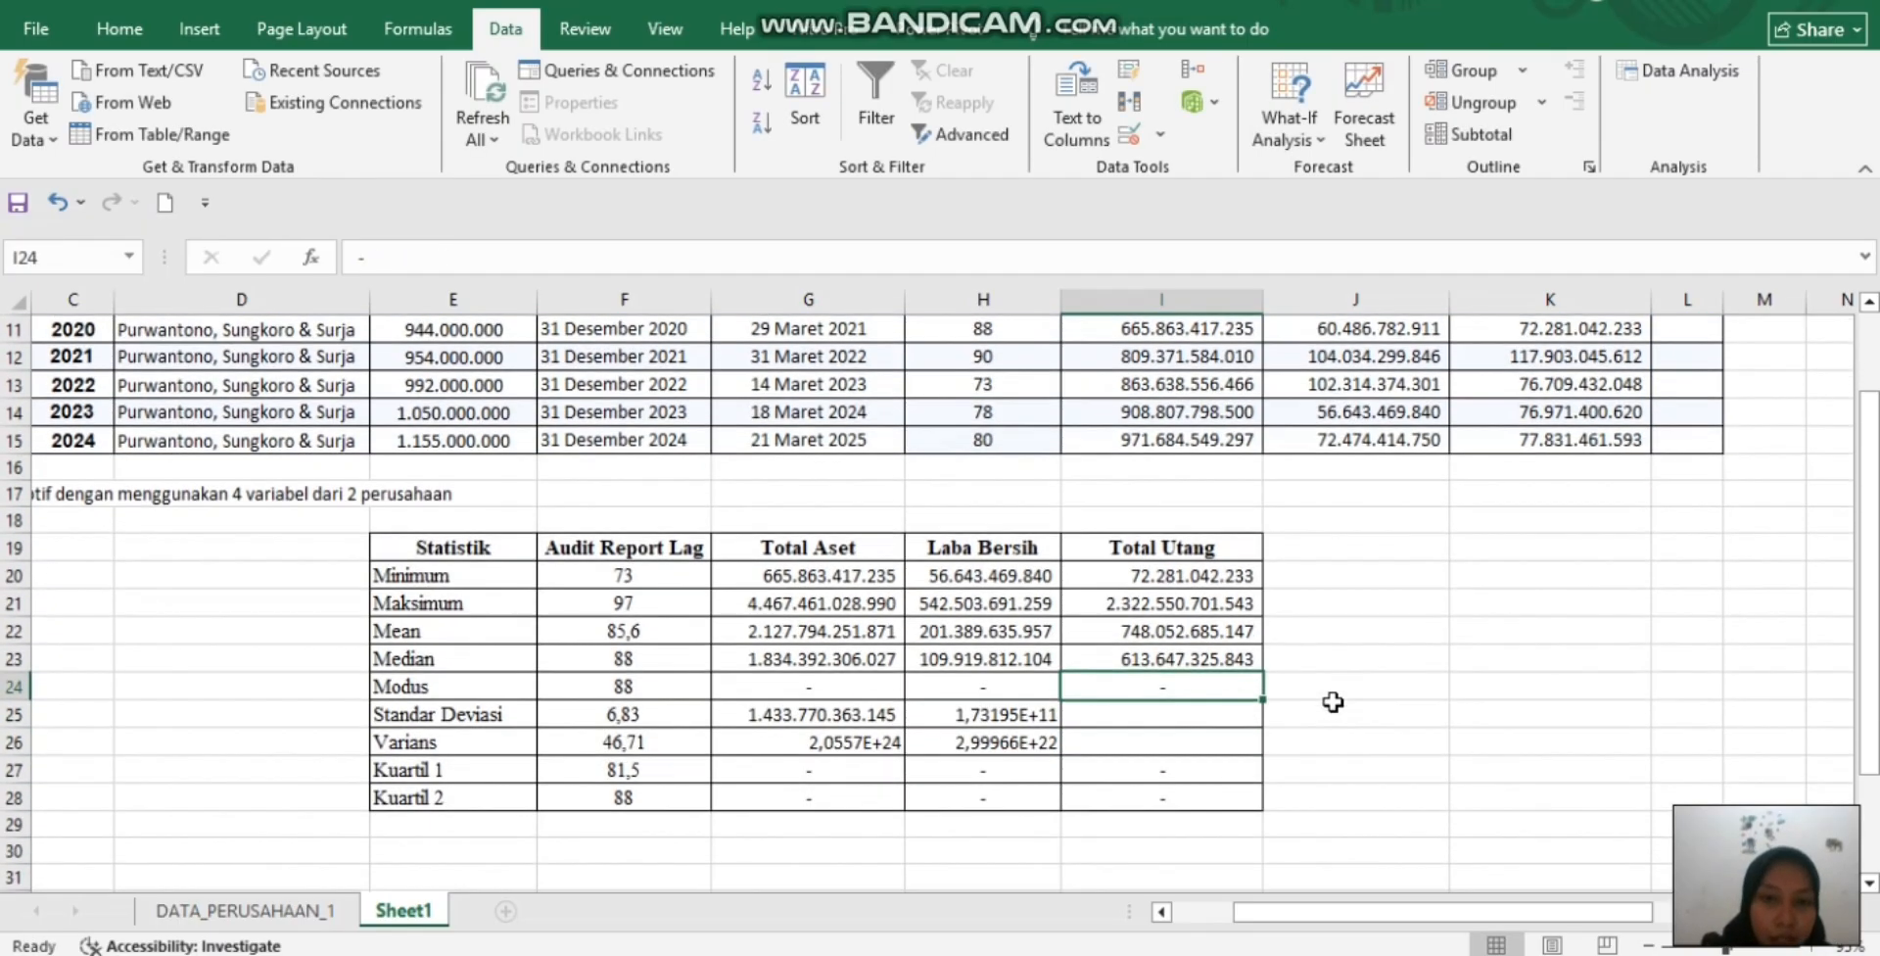
left_click(1182, 716)
type("=SDTEV.S(")
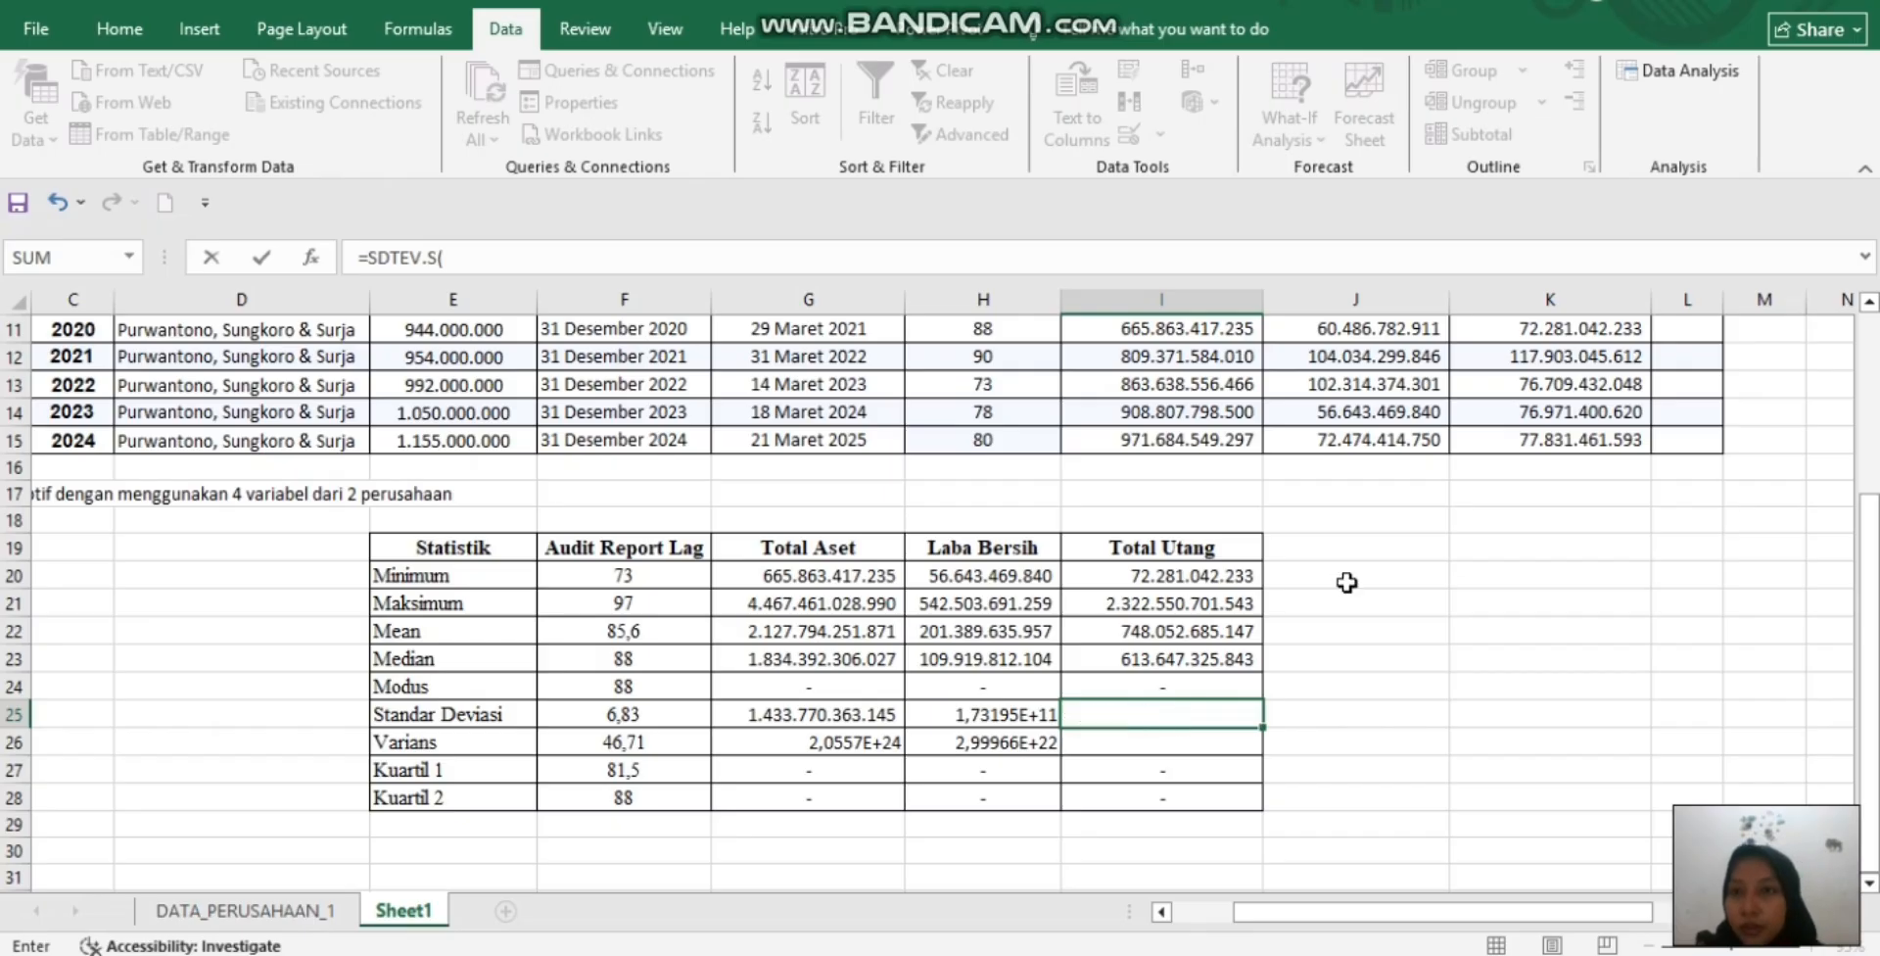
scroll(1551, 323, "up", 2)
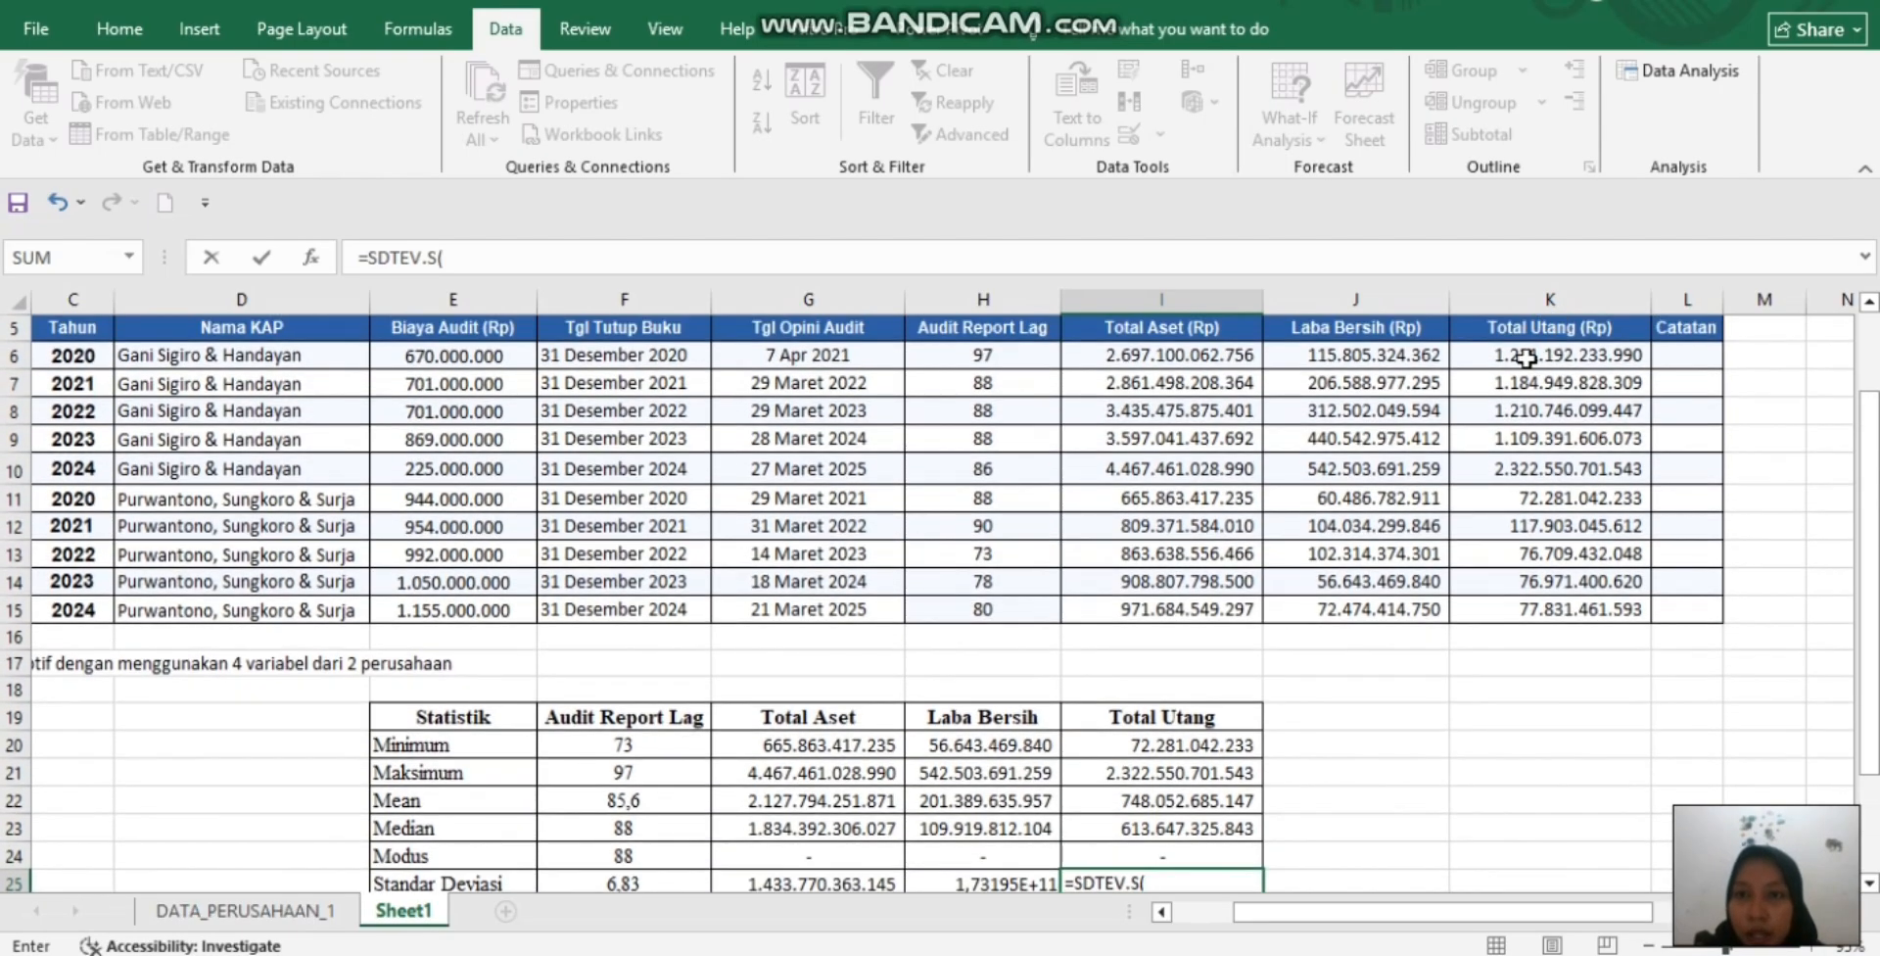
left_click_drag(1525, 358, 1543, 608)
key("Return")
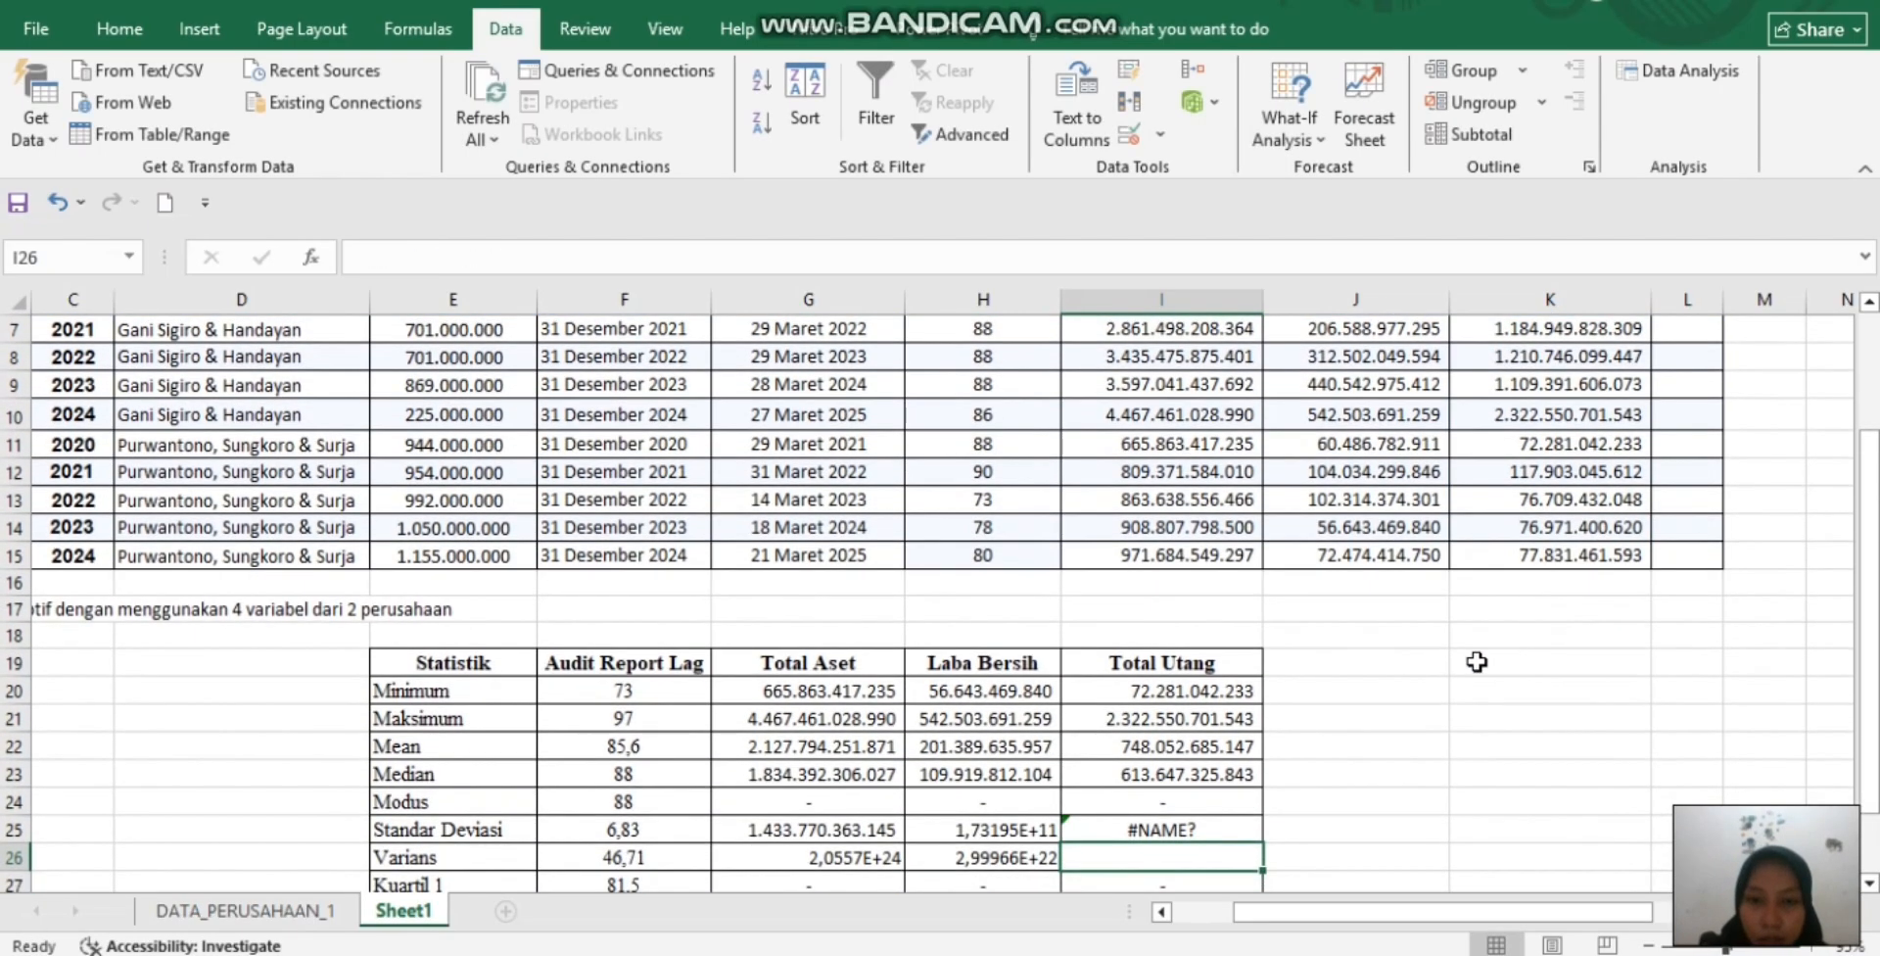
Replace the misspelled standard deviation formula in cell I25 with STDEV.S over the Total Utang values in K6:K15
left_click(1204, 820)
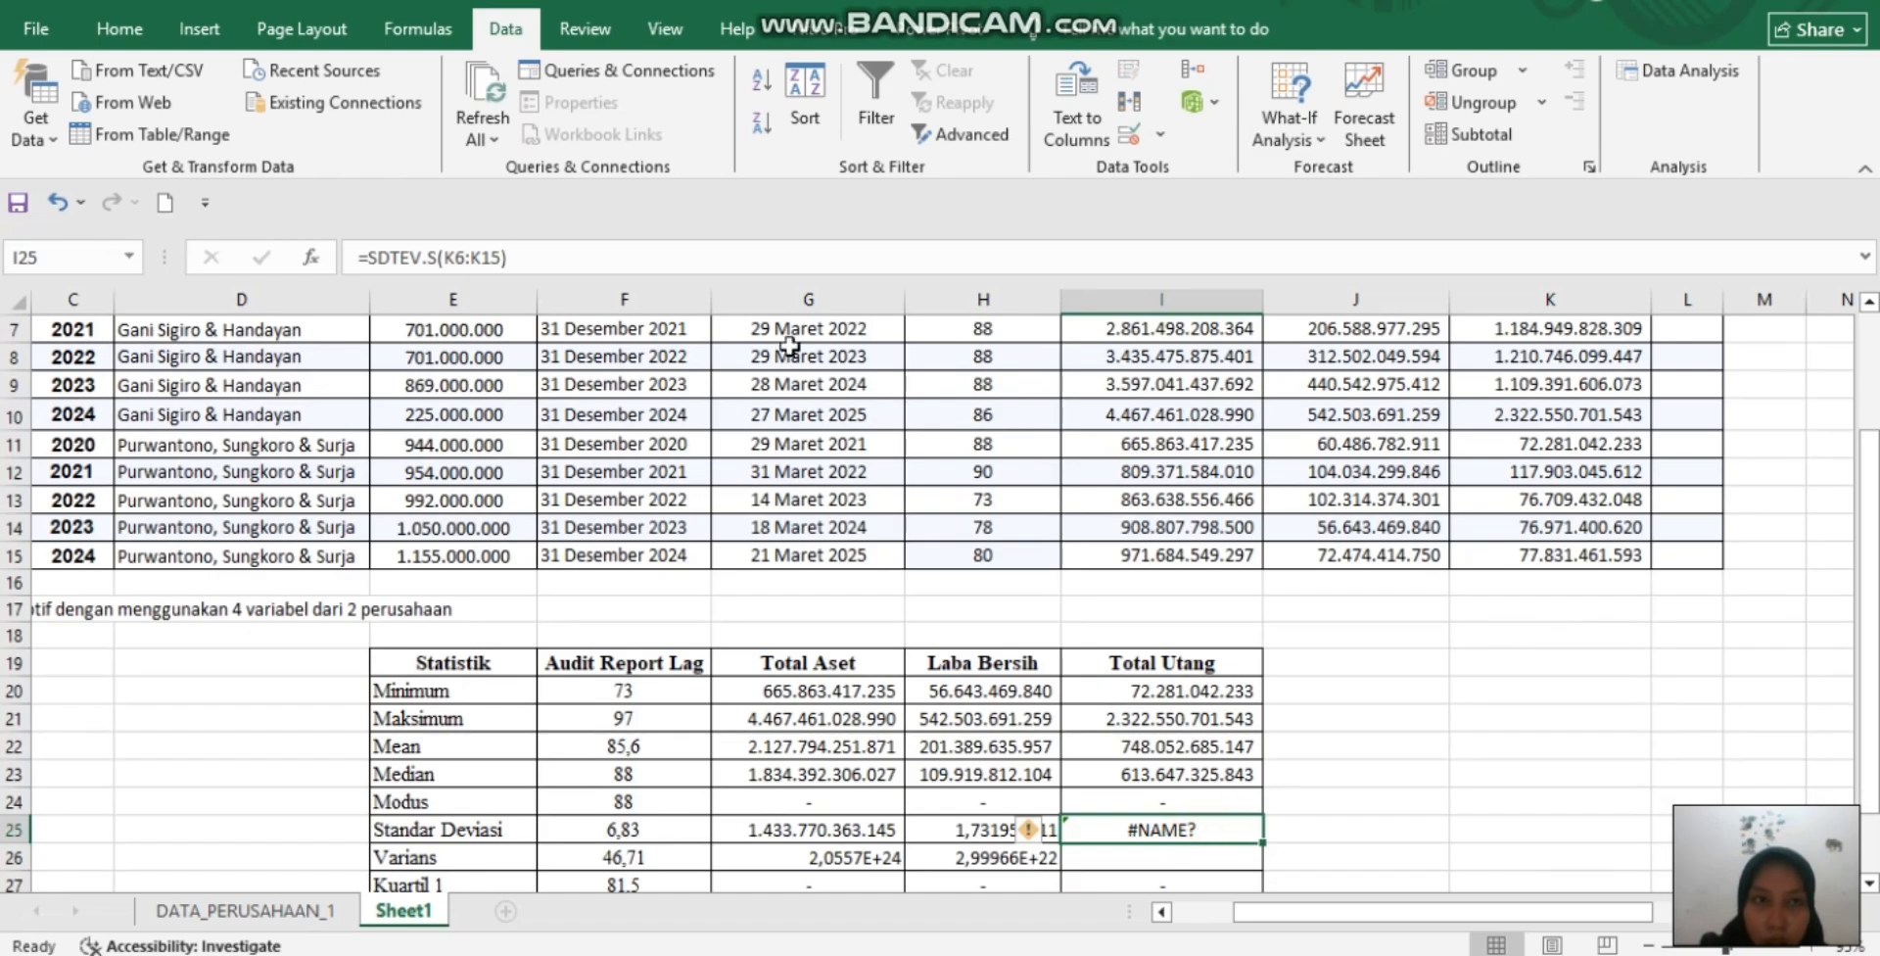
left_click(561, 260)
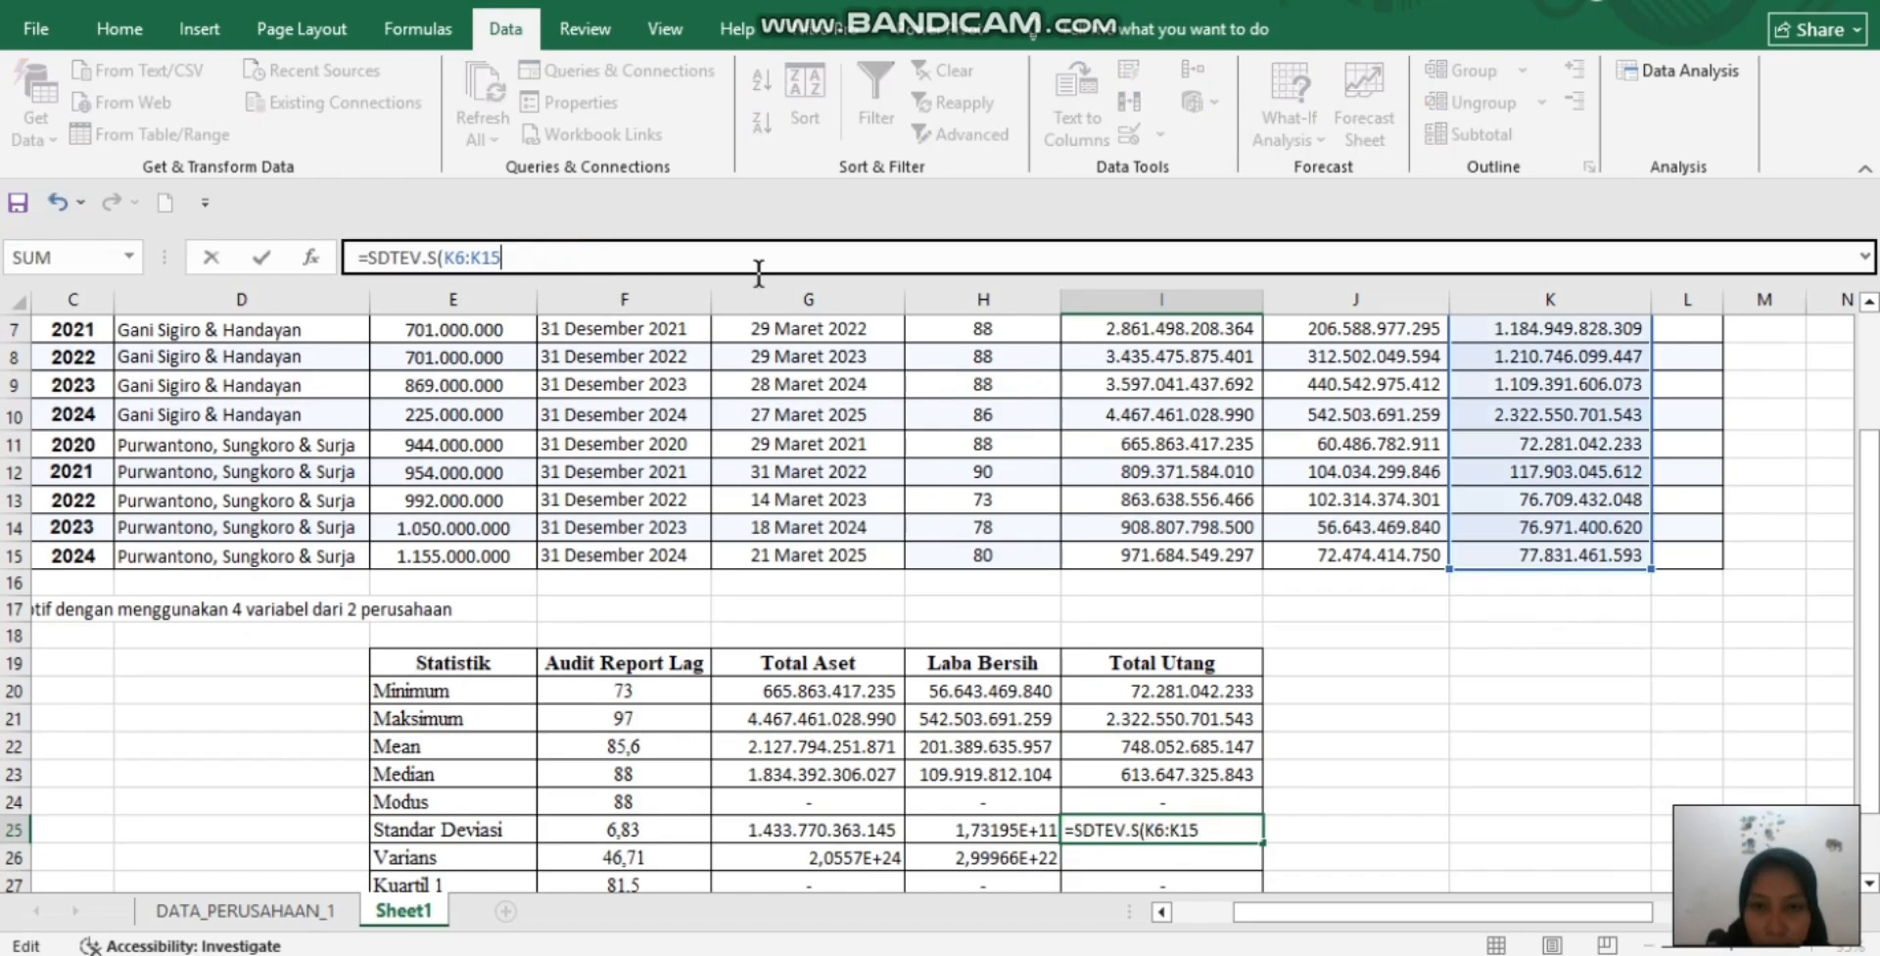
key("BackSpace")
key("BackSpace")
key("BackSpace")
key("BackSpace")
key("BackSpace")
key("BackSpace")
key("BackSpace")
key("BackSpace")
key("BackSpace")
key("BackSpace")
key("BackSpace")
key("BackSpace")
key("BackSpace")
key("BackSpace")
key("BackSpace")
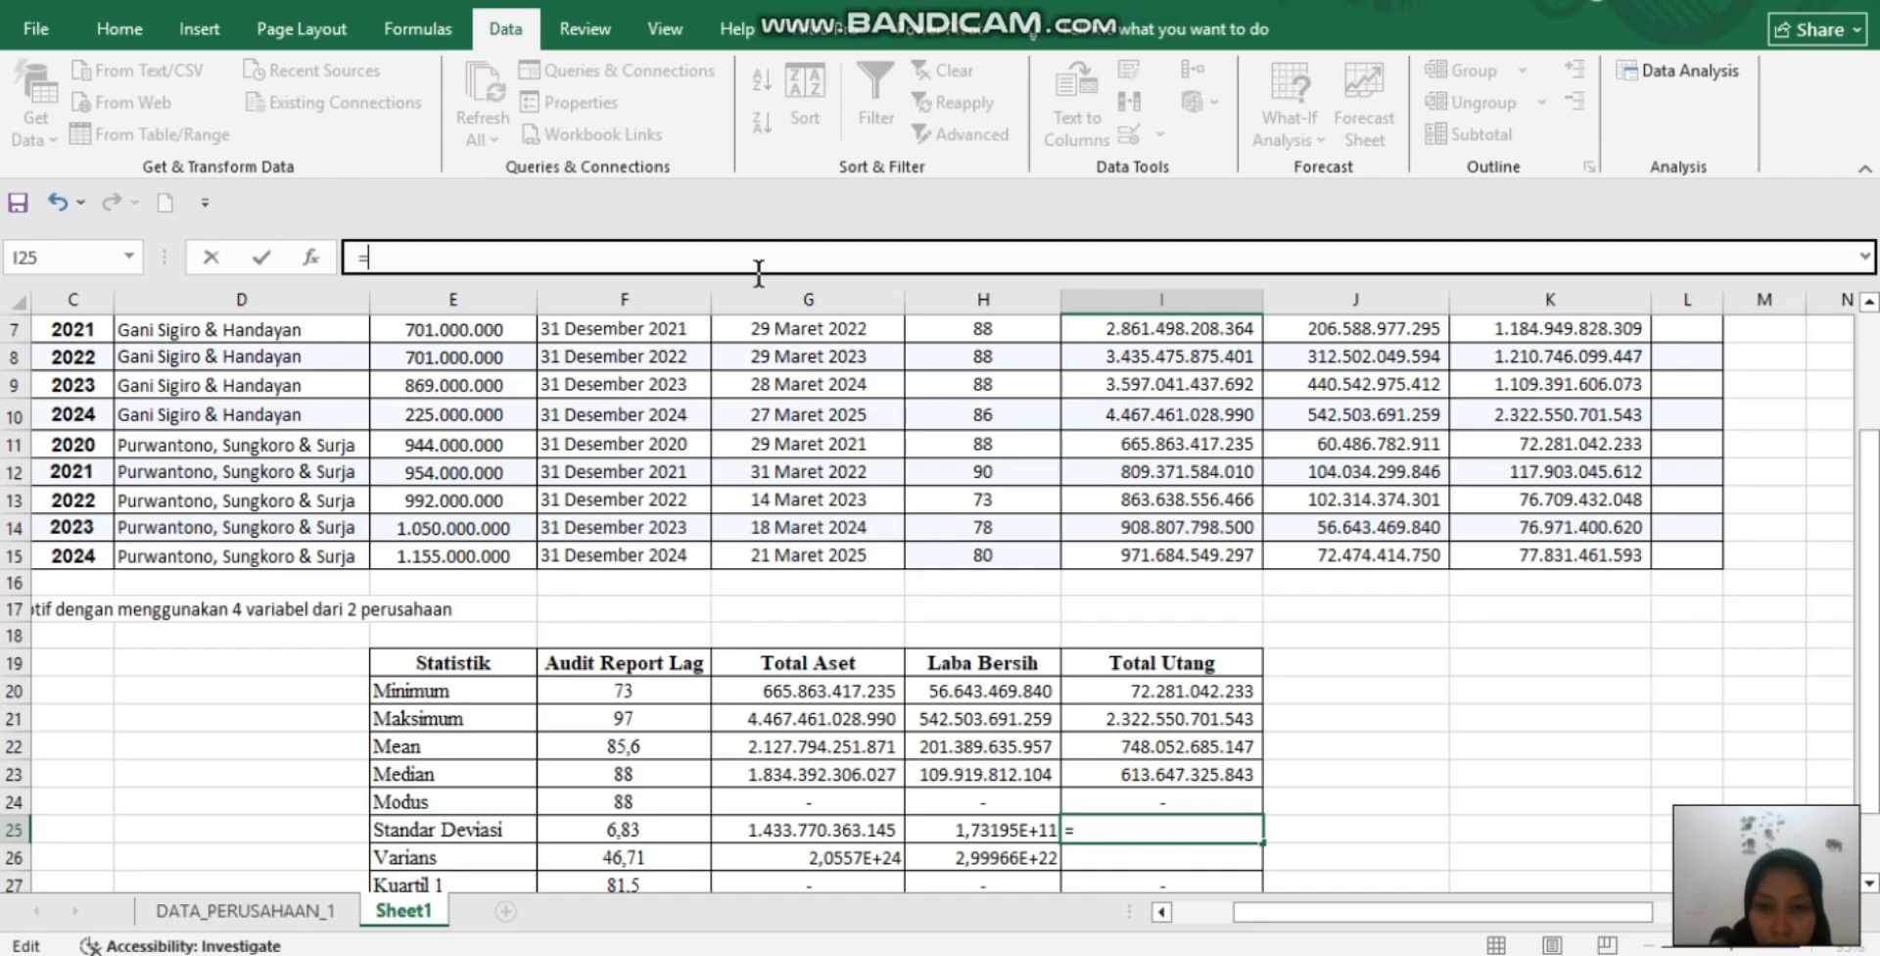
type("STD")
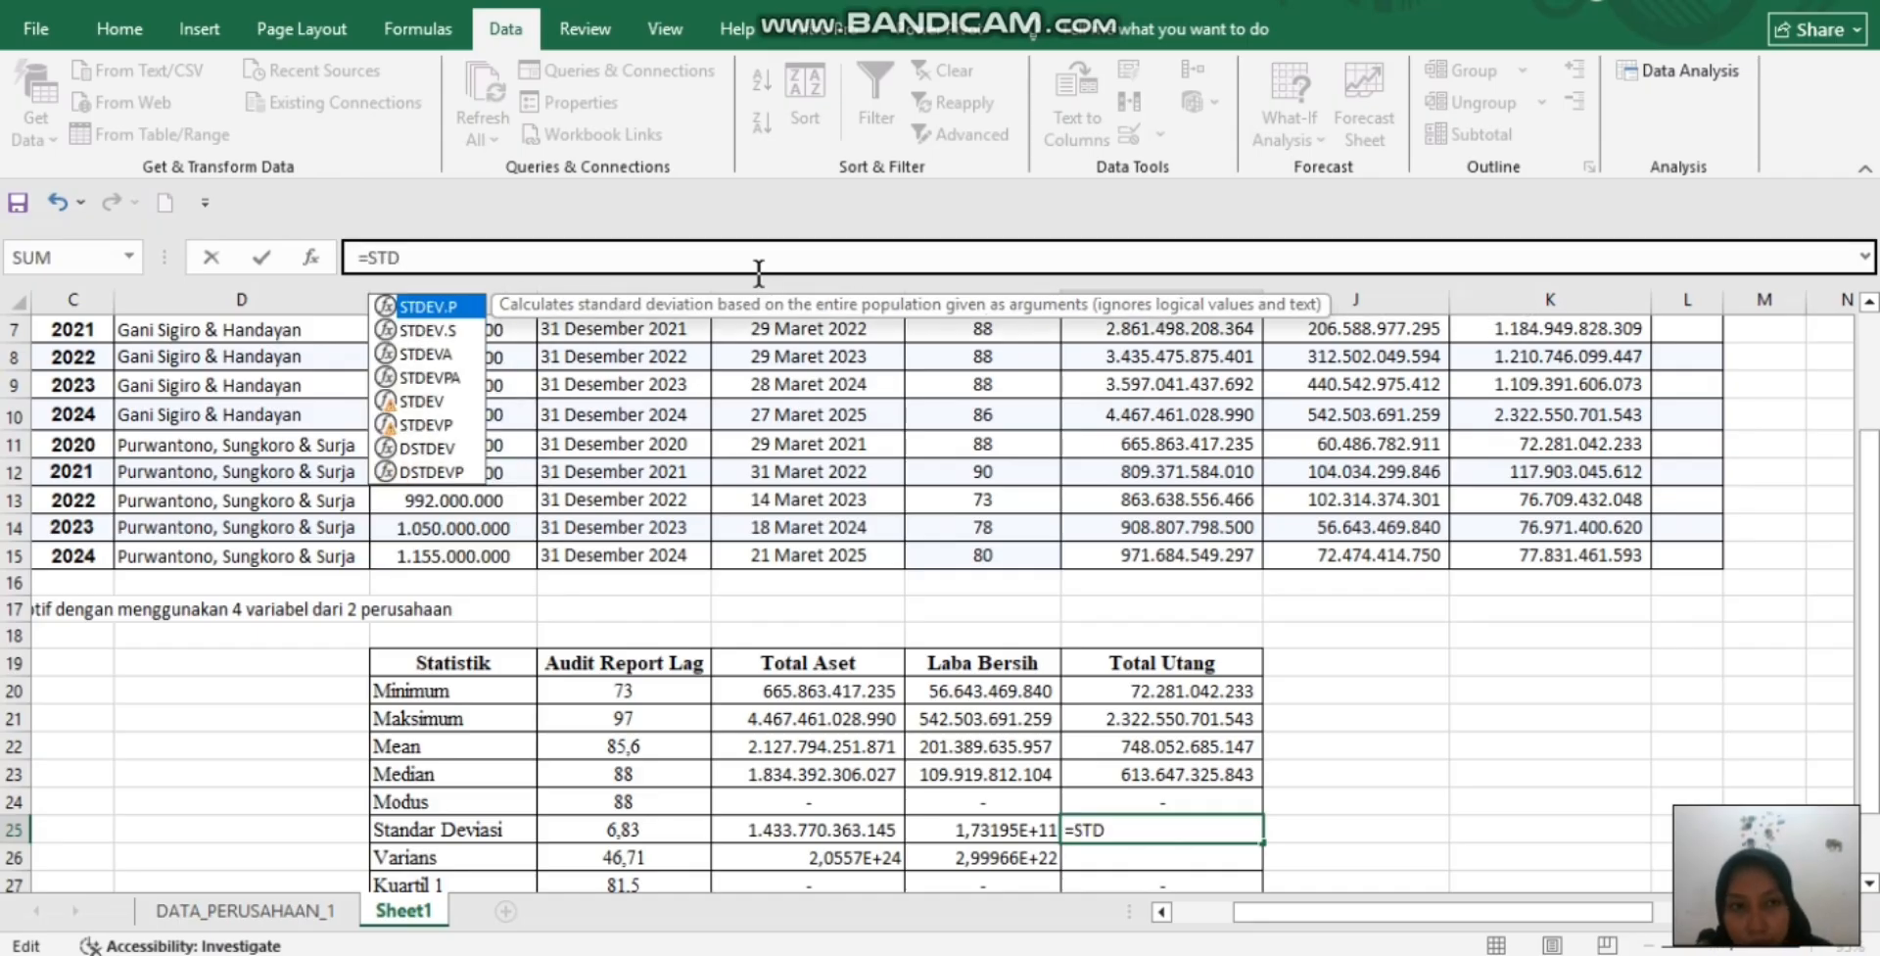
type("E")
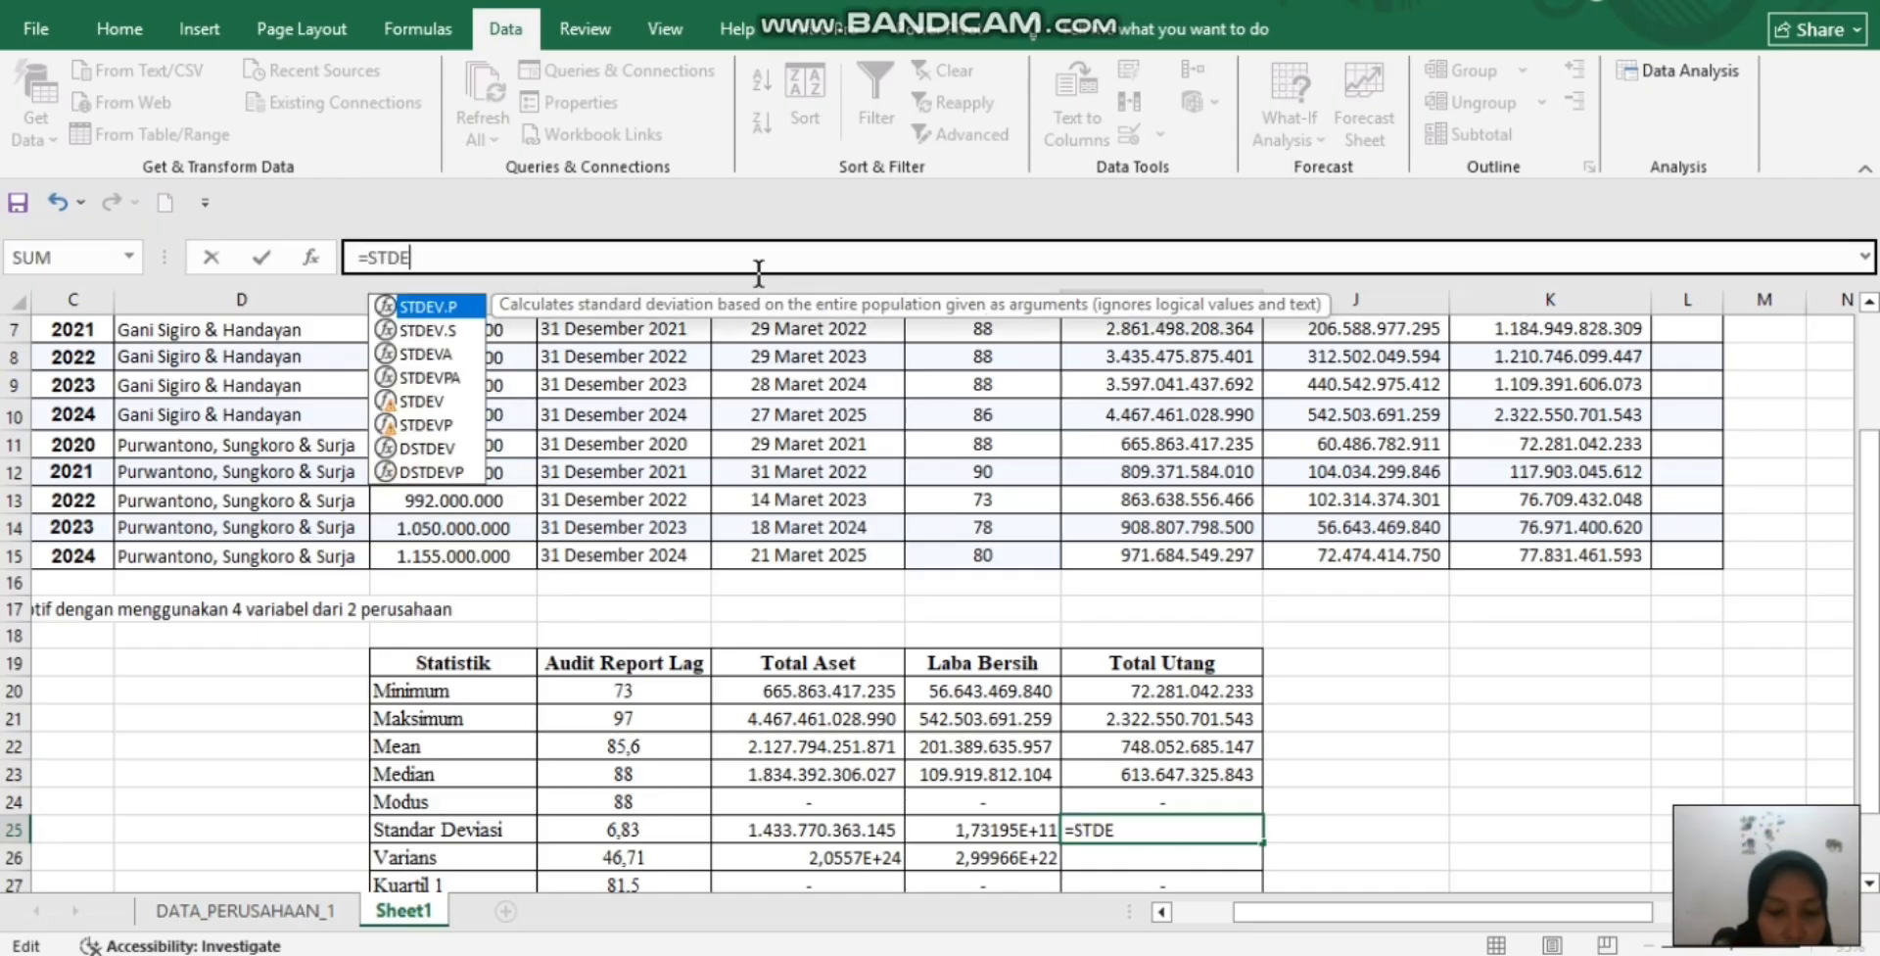
type("V.S")
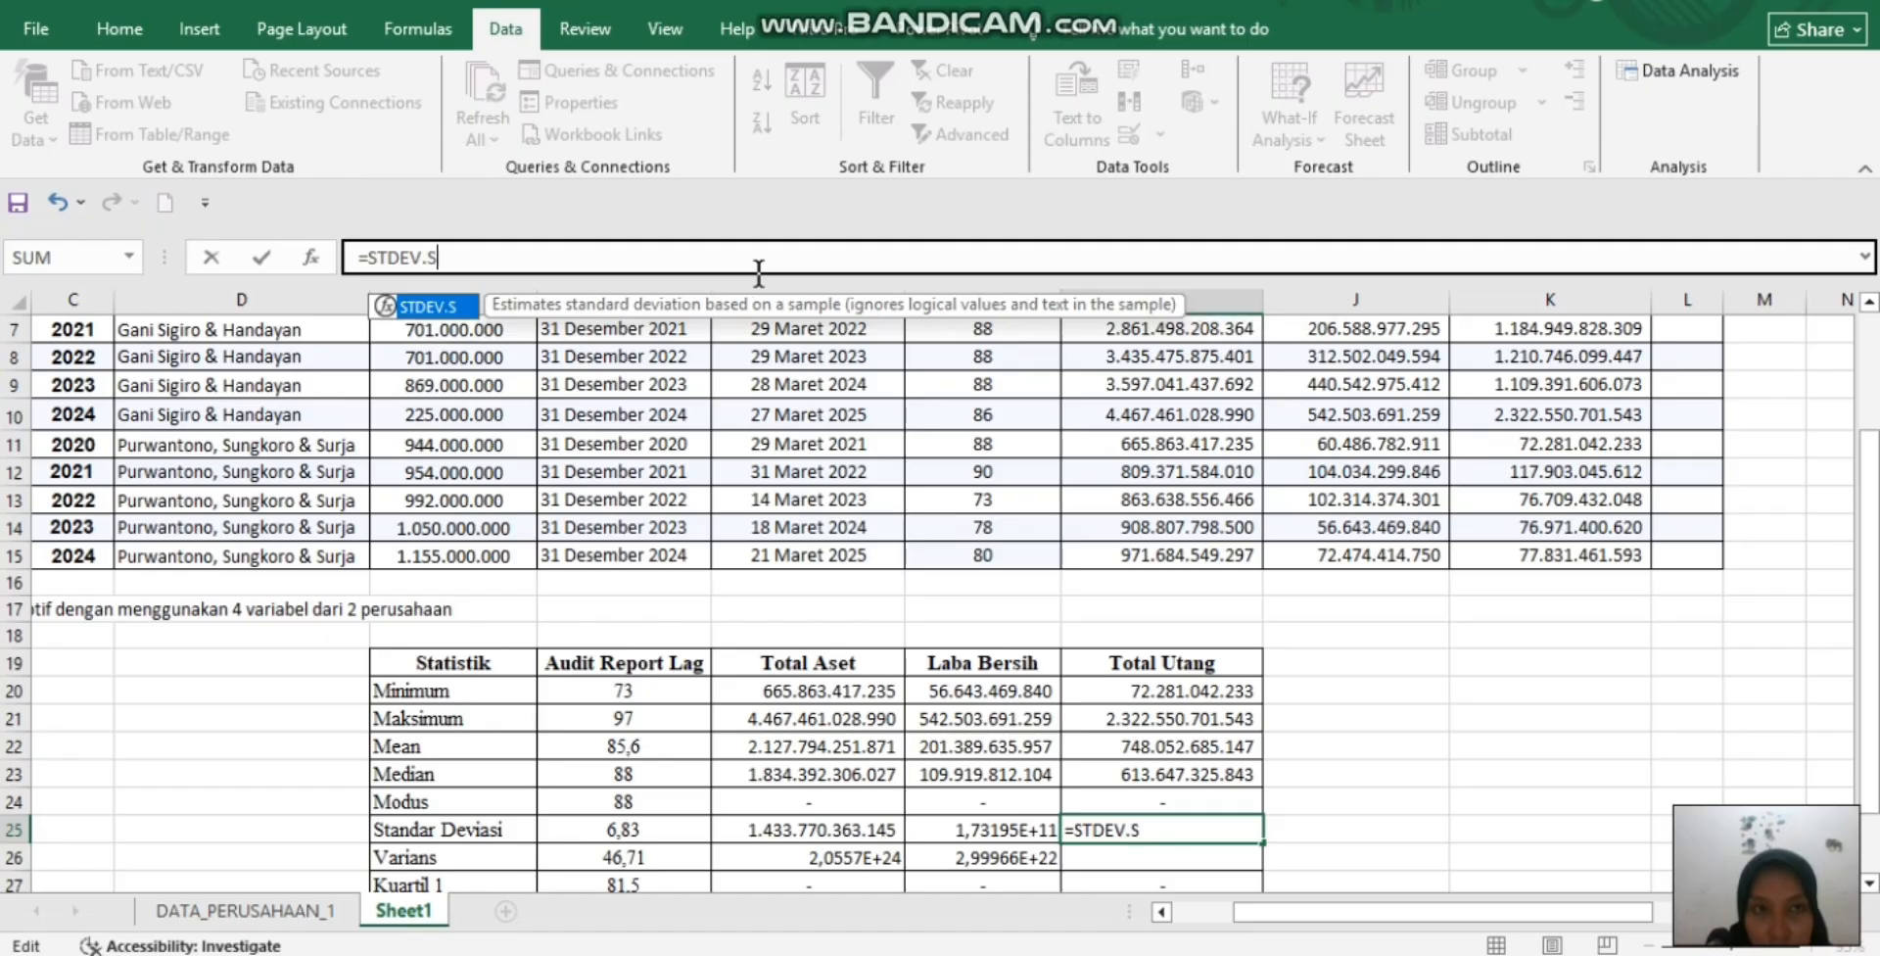
type("(")
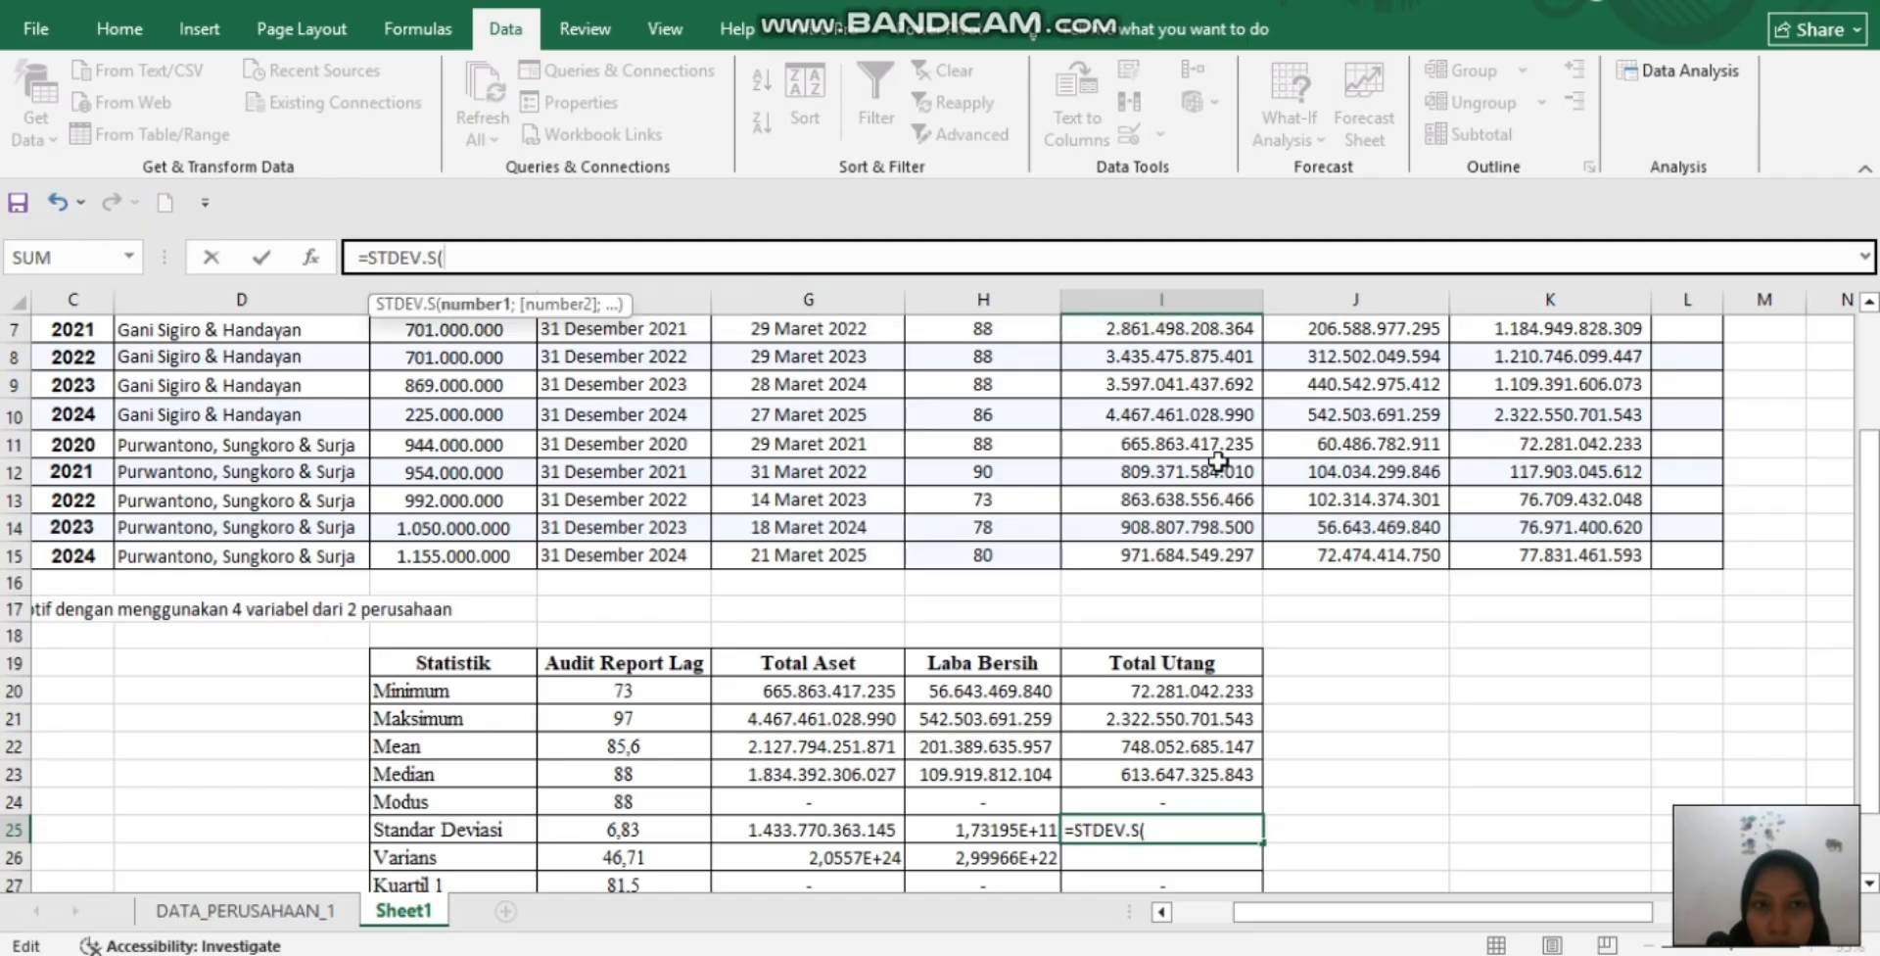
scroll(1219, 460, "up", 2)
left_click_drag(1489, 456, 1498, 725)
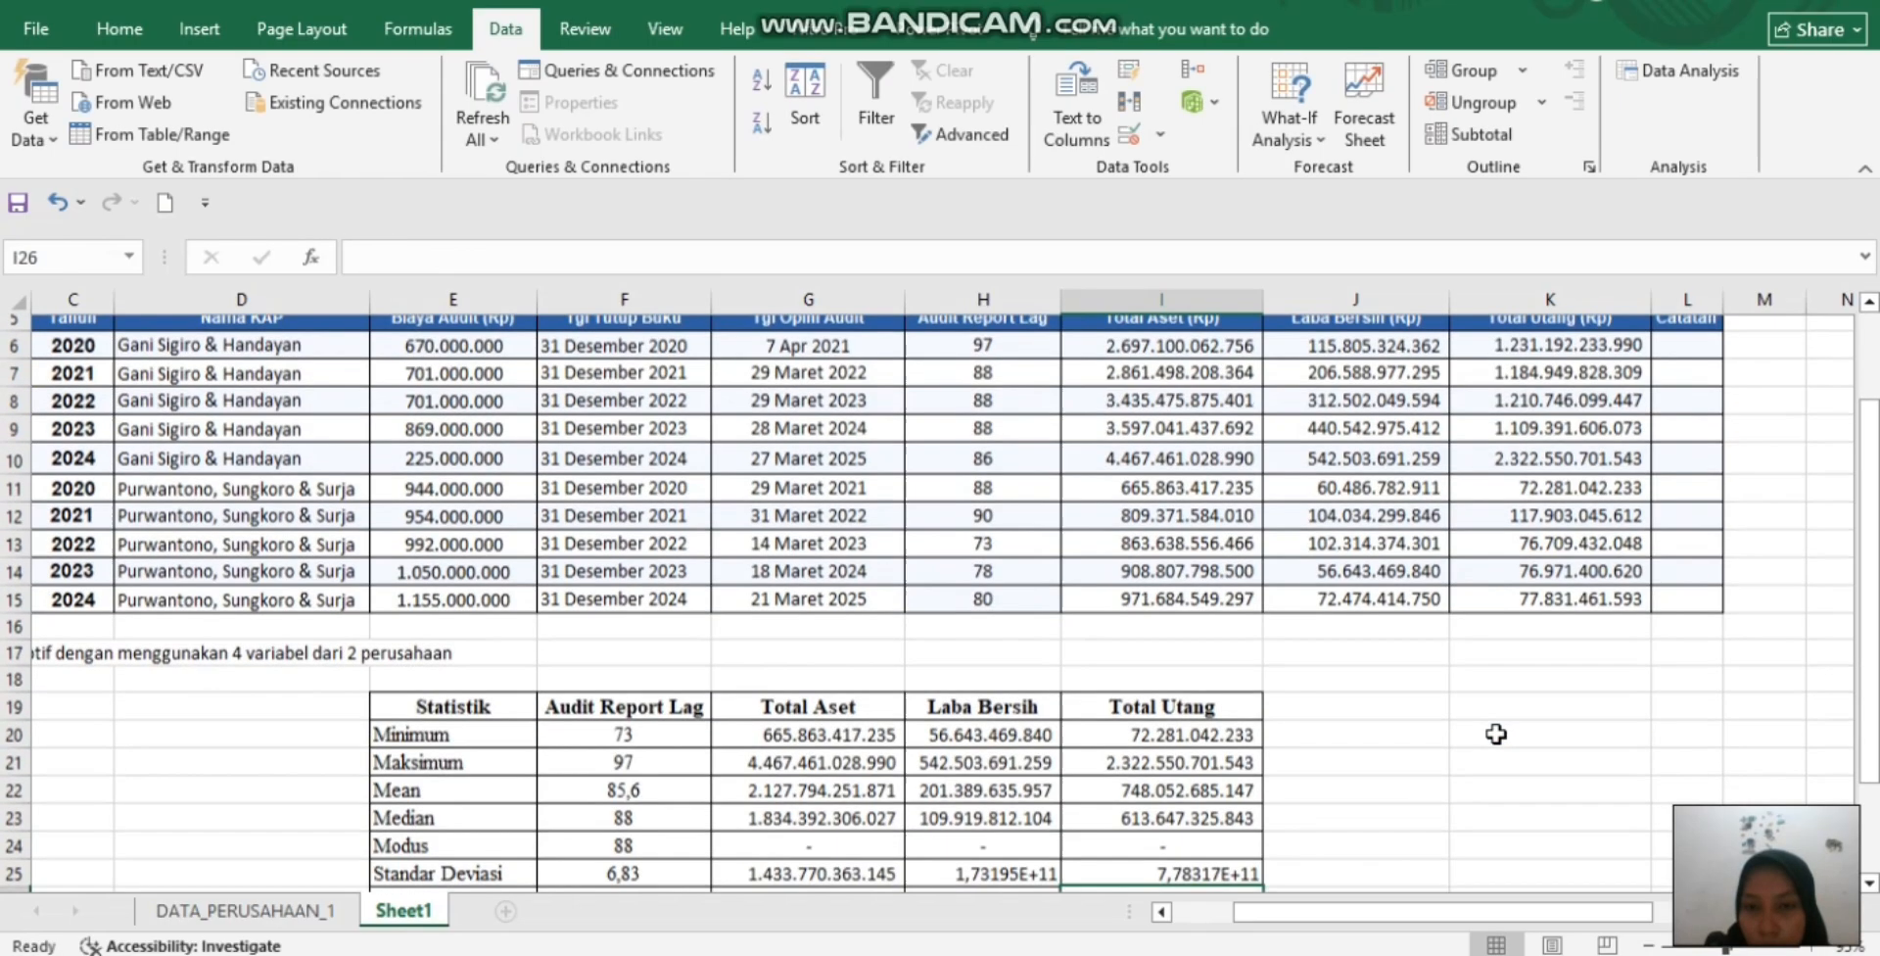
key("Return")
Calculate the sample variance of Total Utang in cell I26 using VAR.S over K6:K15
type("=")
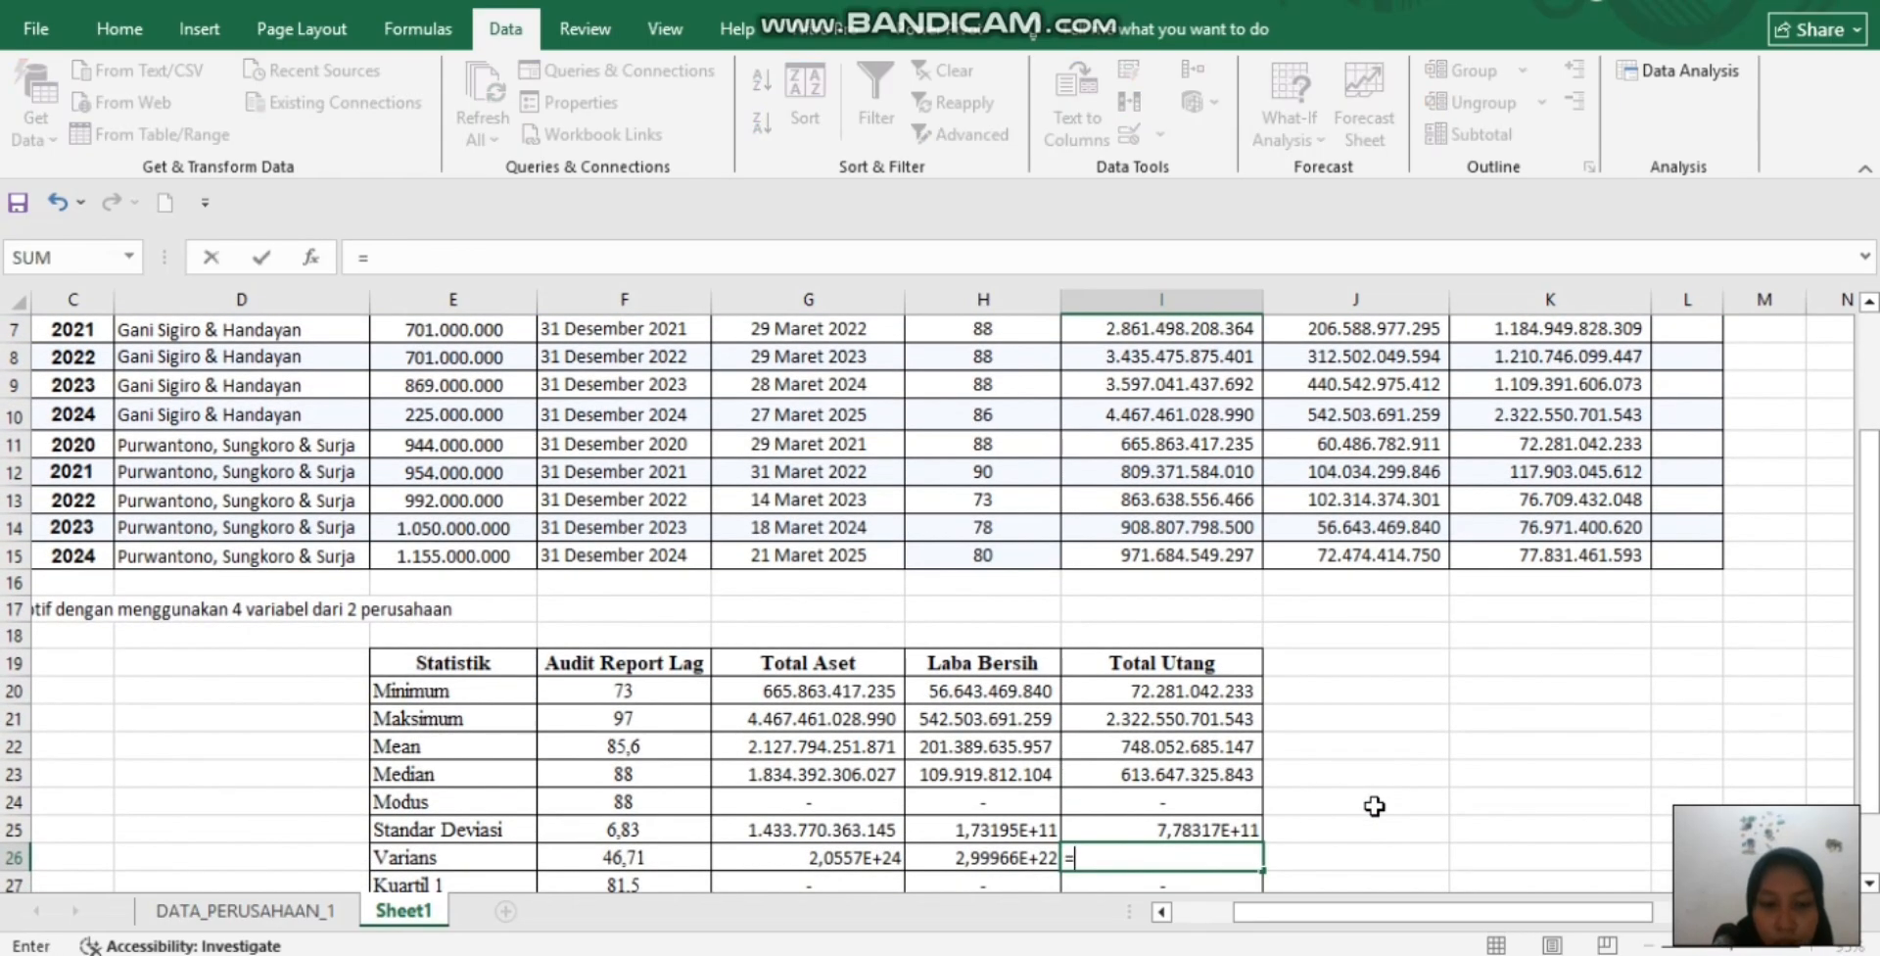
type("VAR.S")
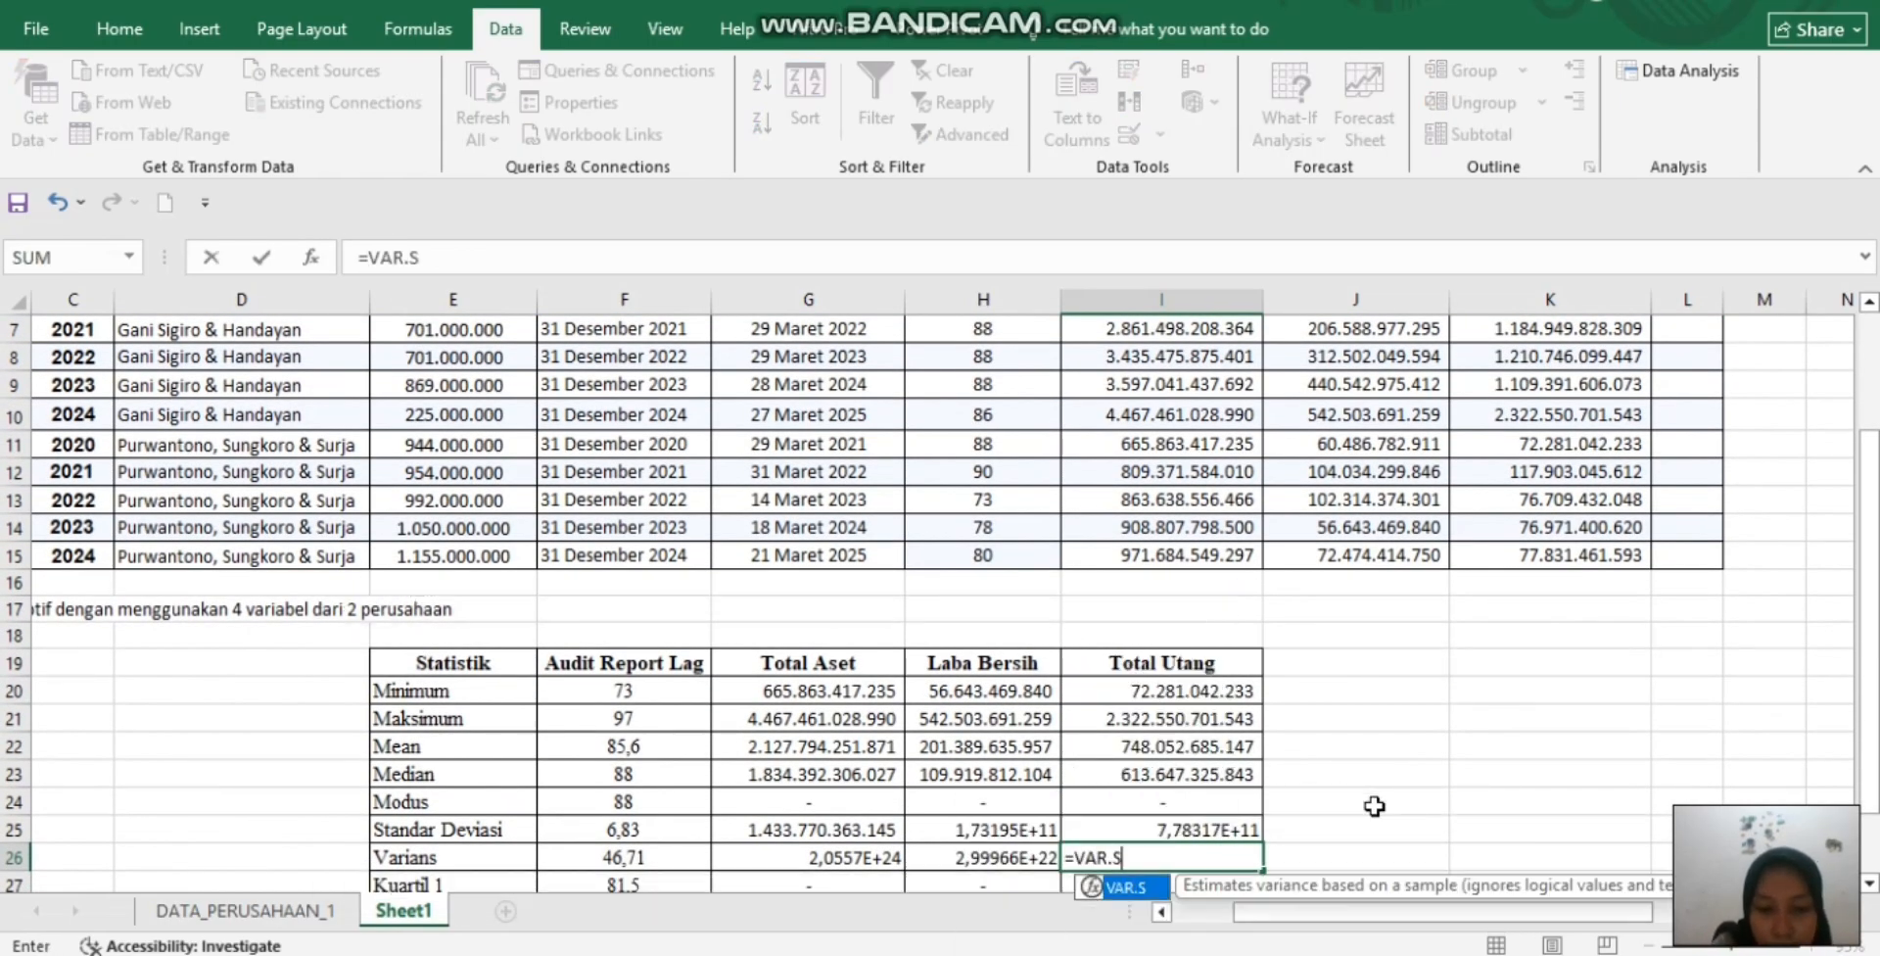
type("(")
scroll(1449, 714, "up", 2)
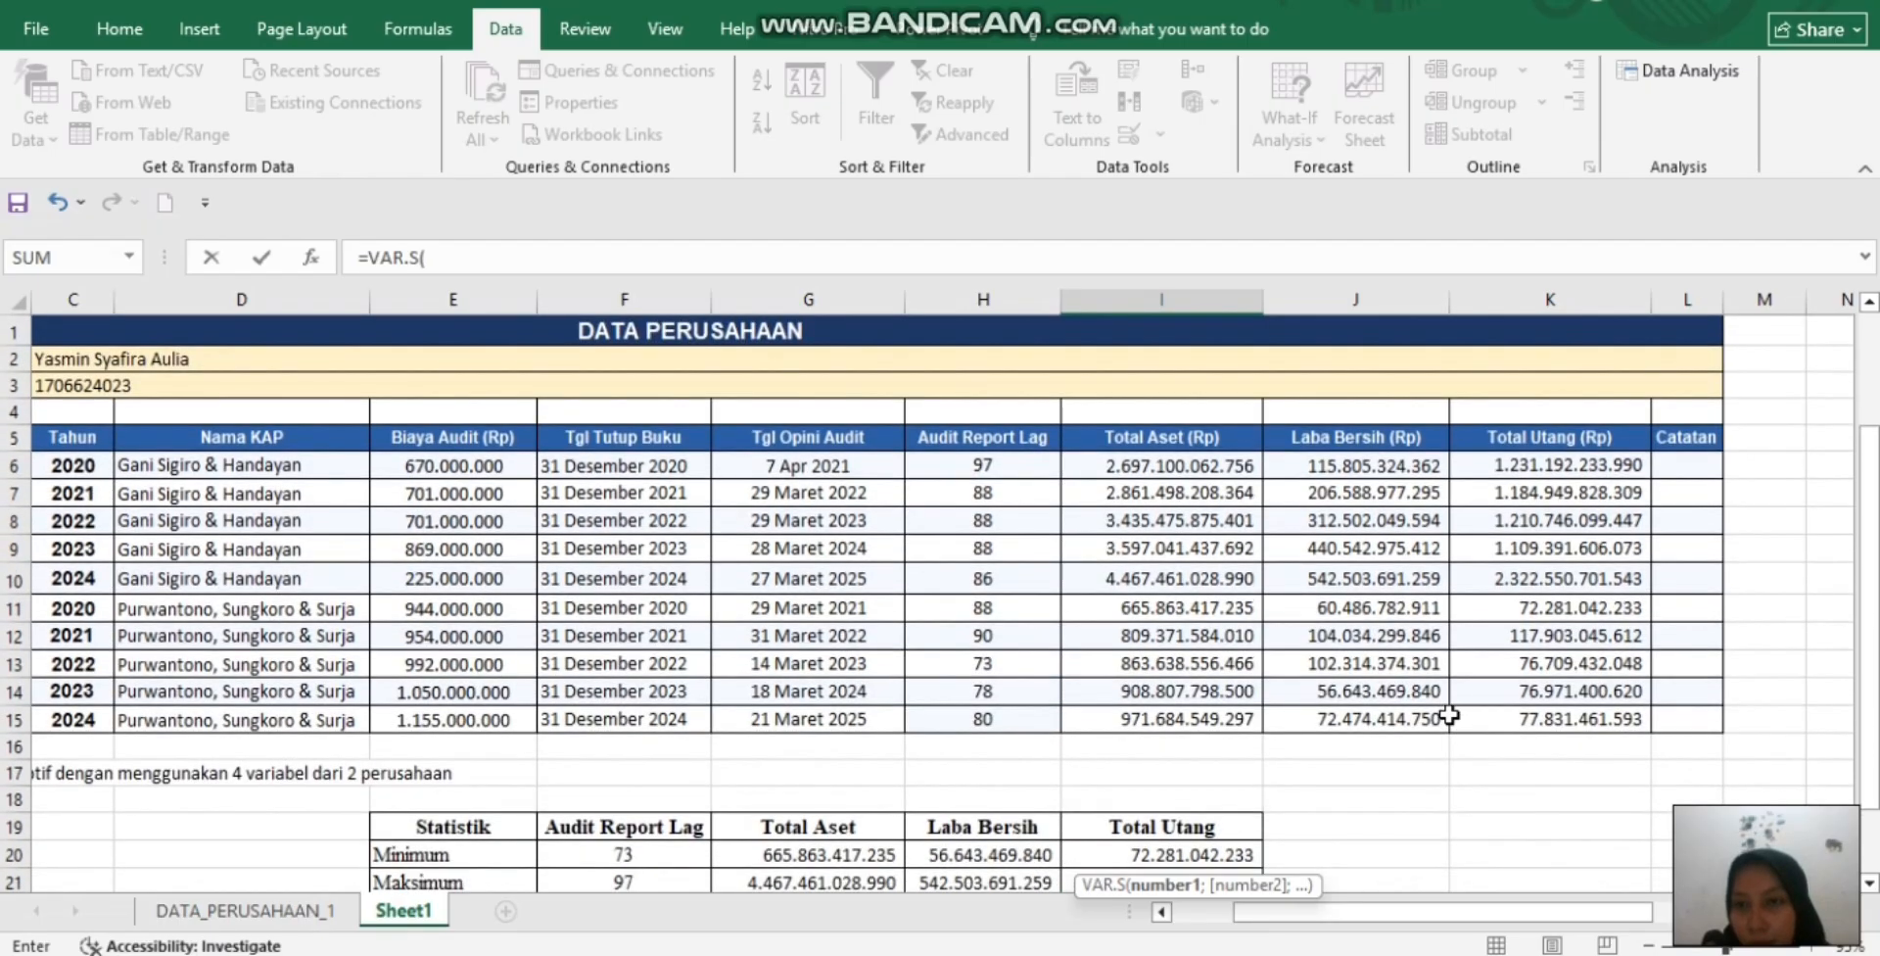
left_click_drag(1576, 467, 1576, 717)
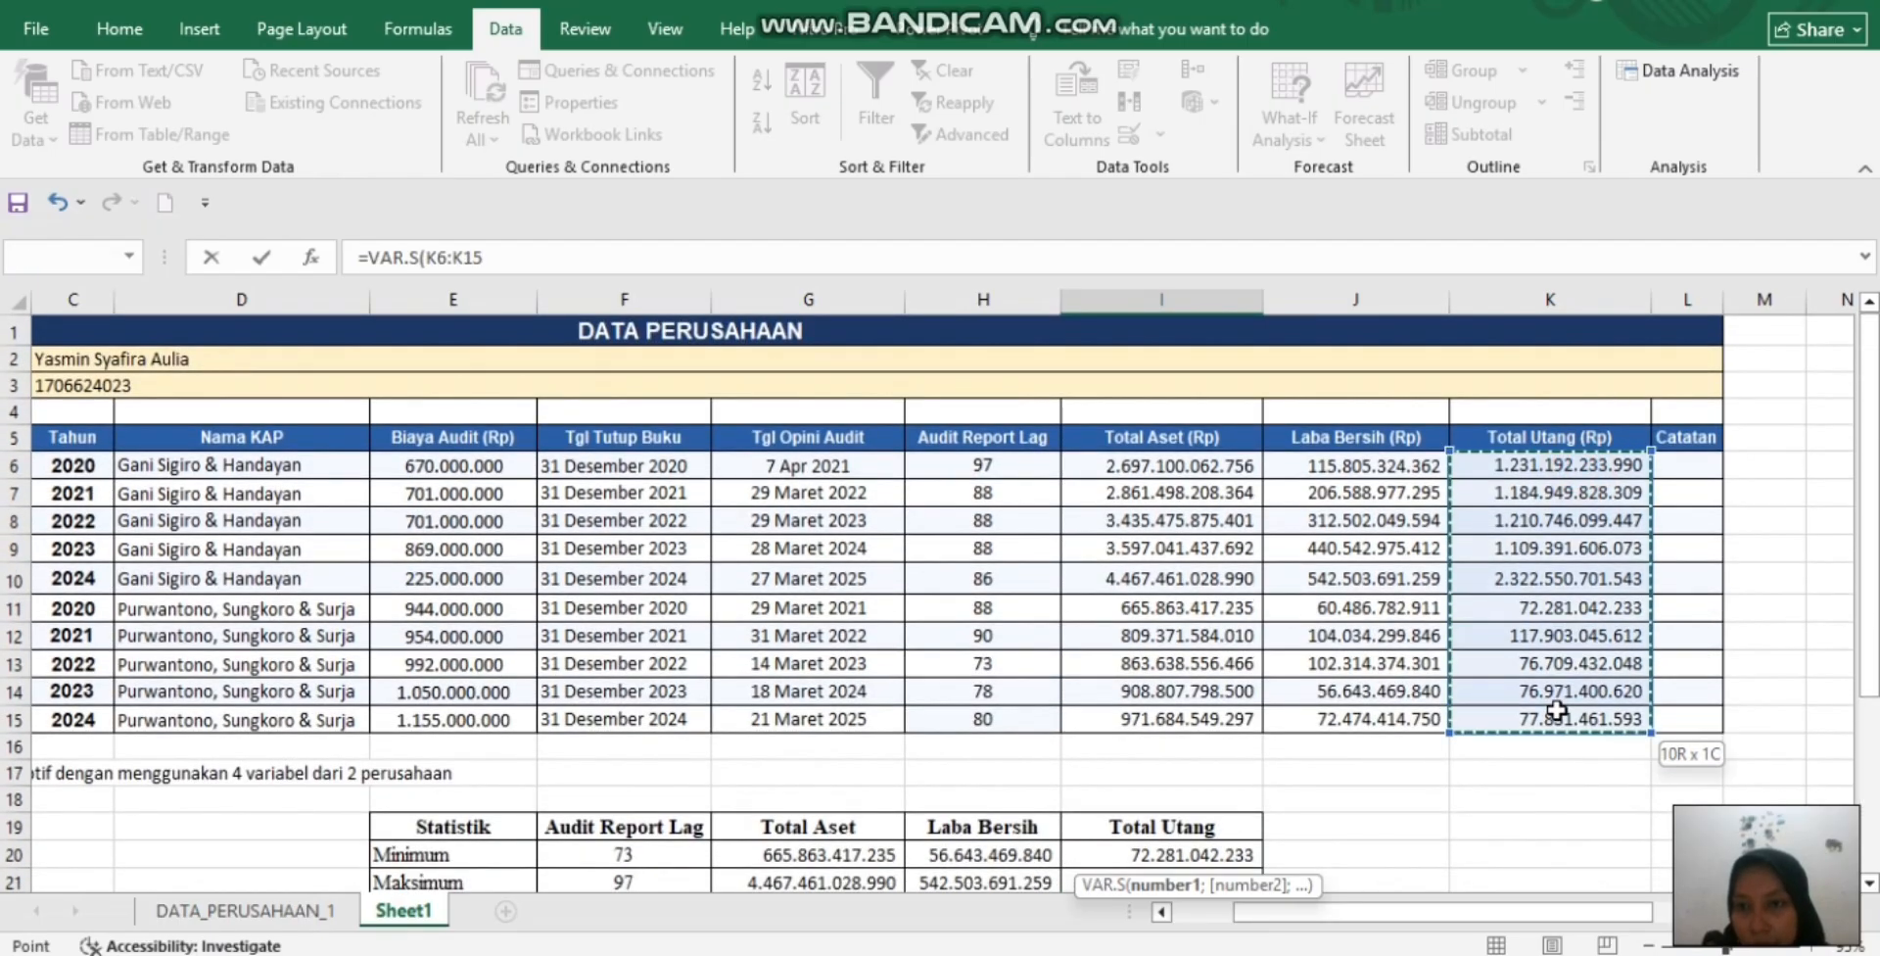
key("Return")
Open the Descriptive Statistics analysis tool for the separate Audit Report Lag column
scroll(1409, 726, "down", 1)
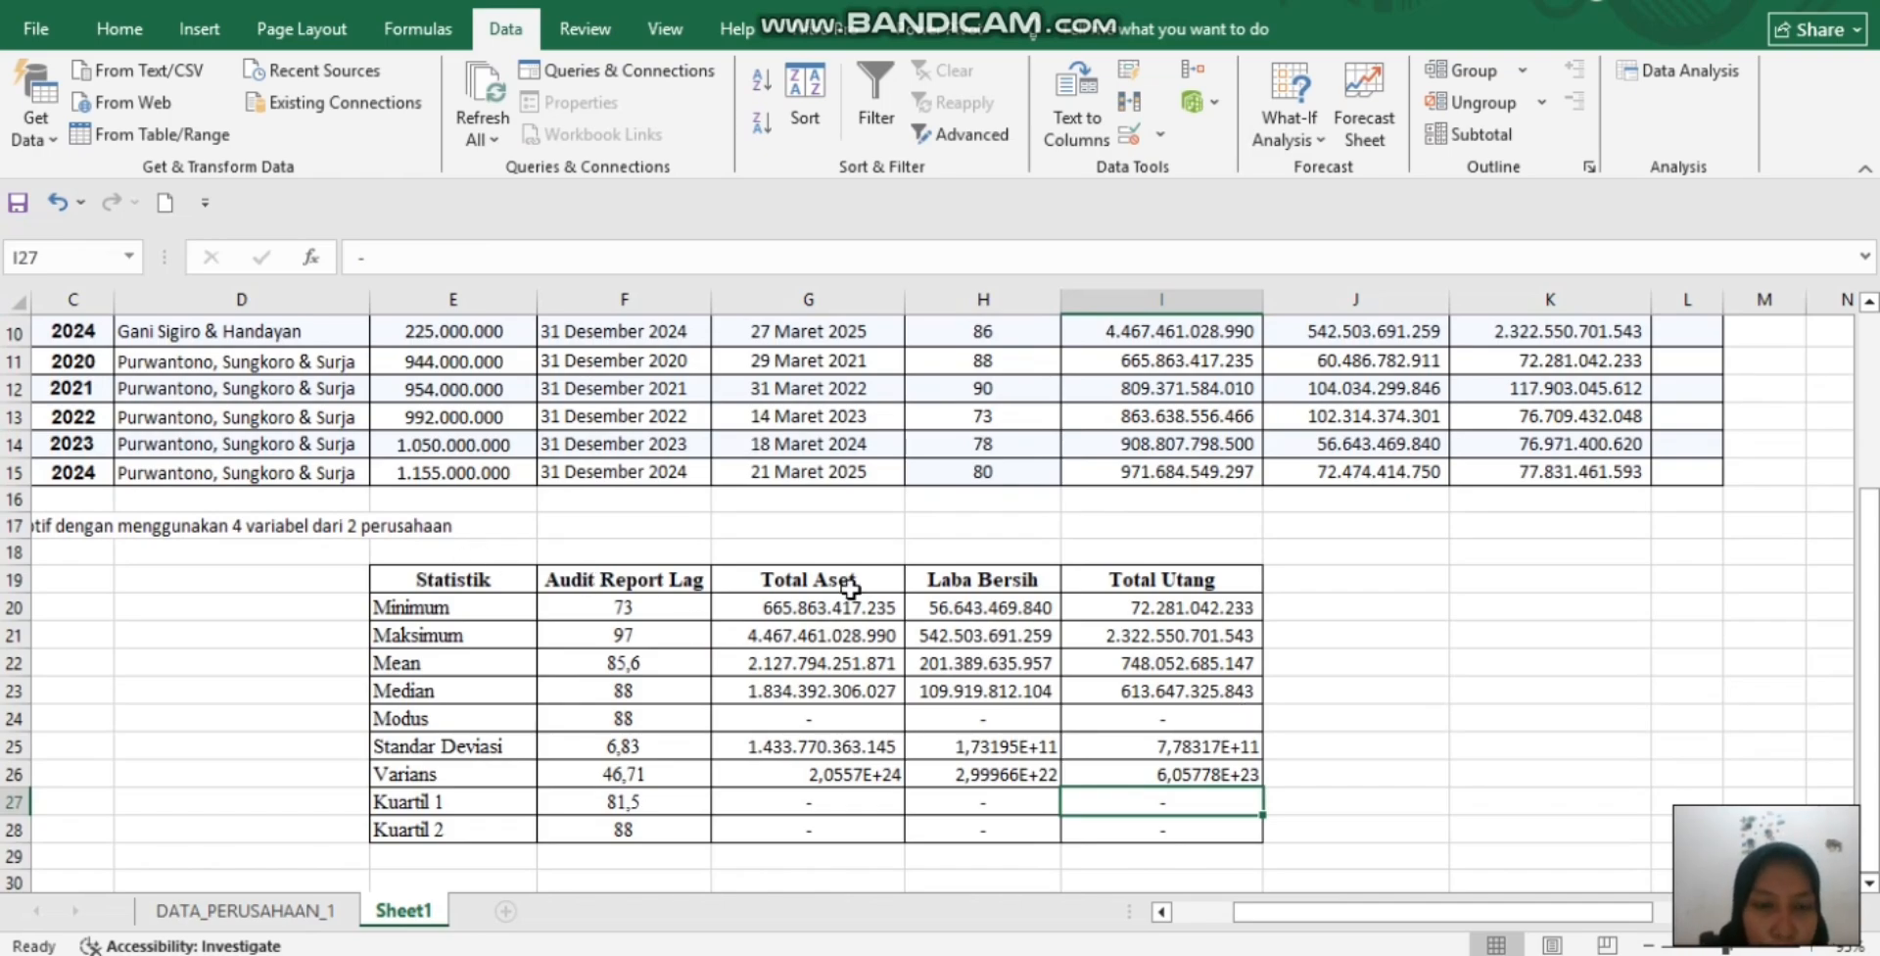
scroll(849, 587, "up", 1)
scroll(850, 587, "down", 1)
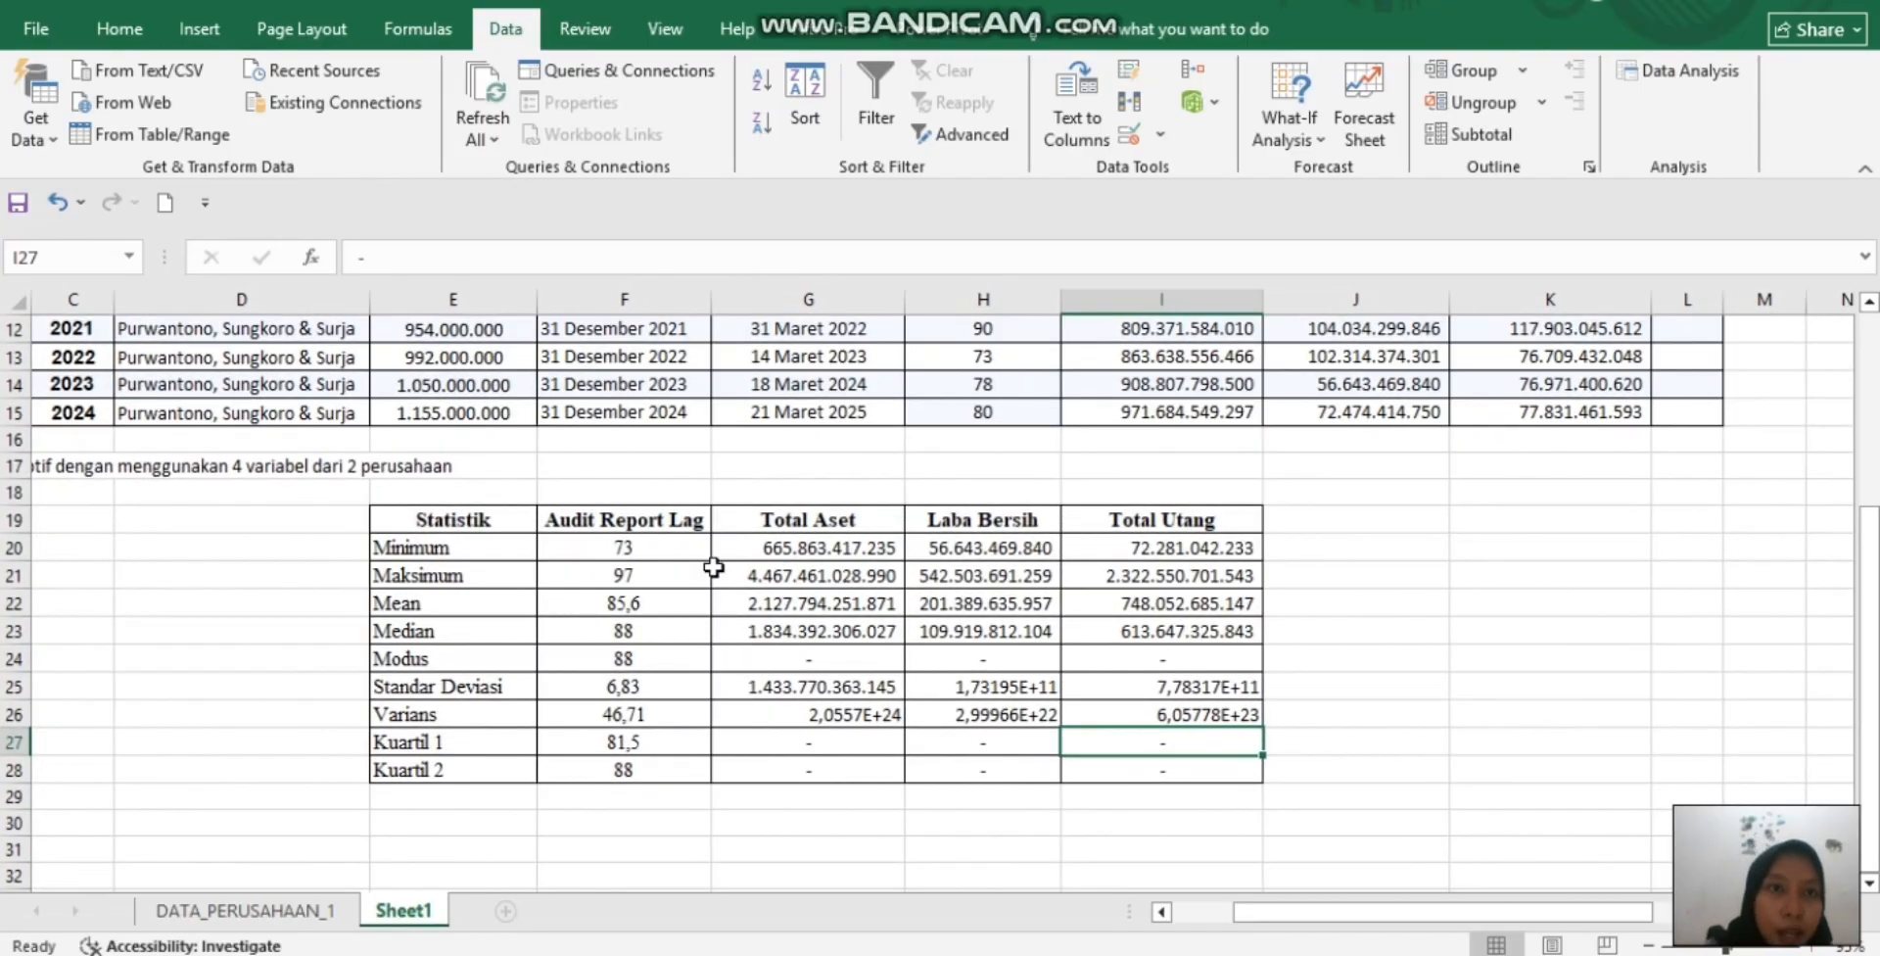
scroll(1001, 477, "up", 2)
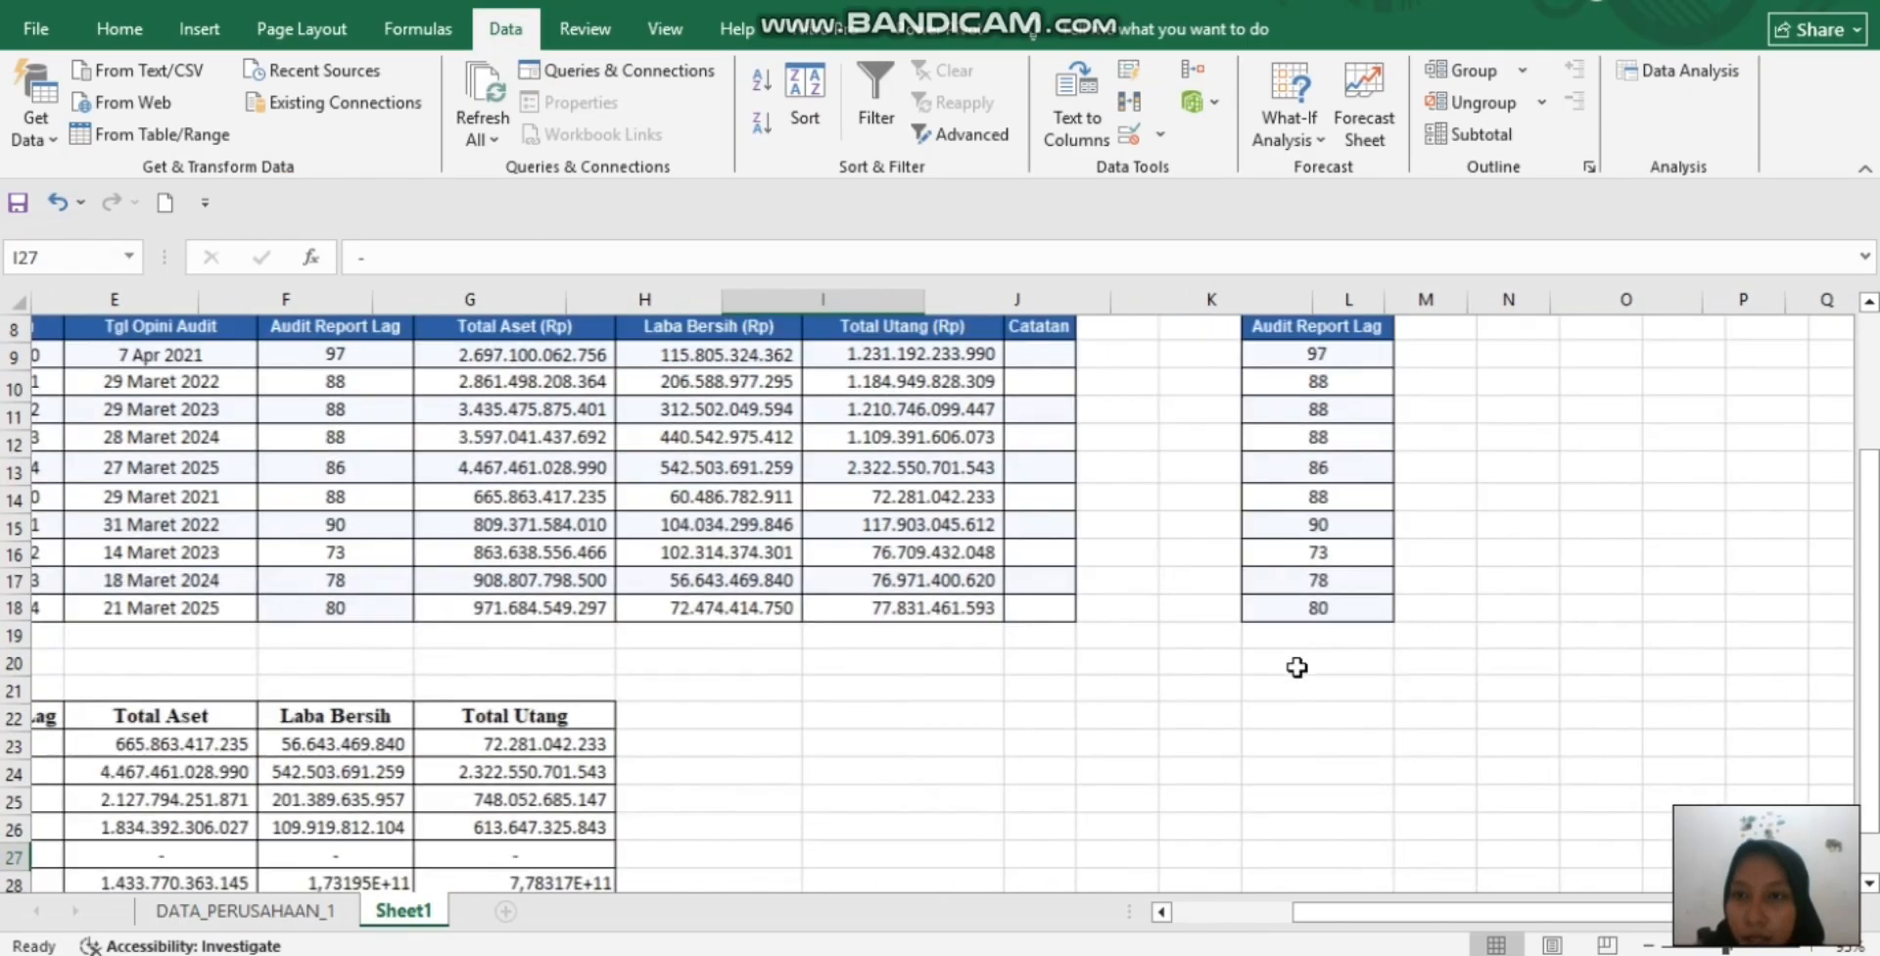
scroll(1296, 667, "right", 3)
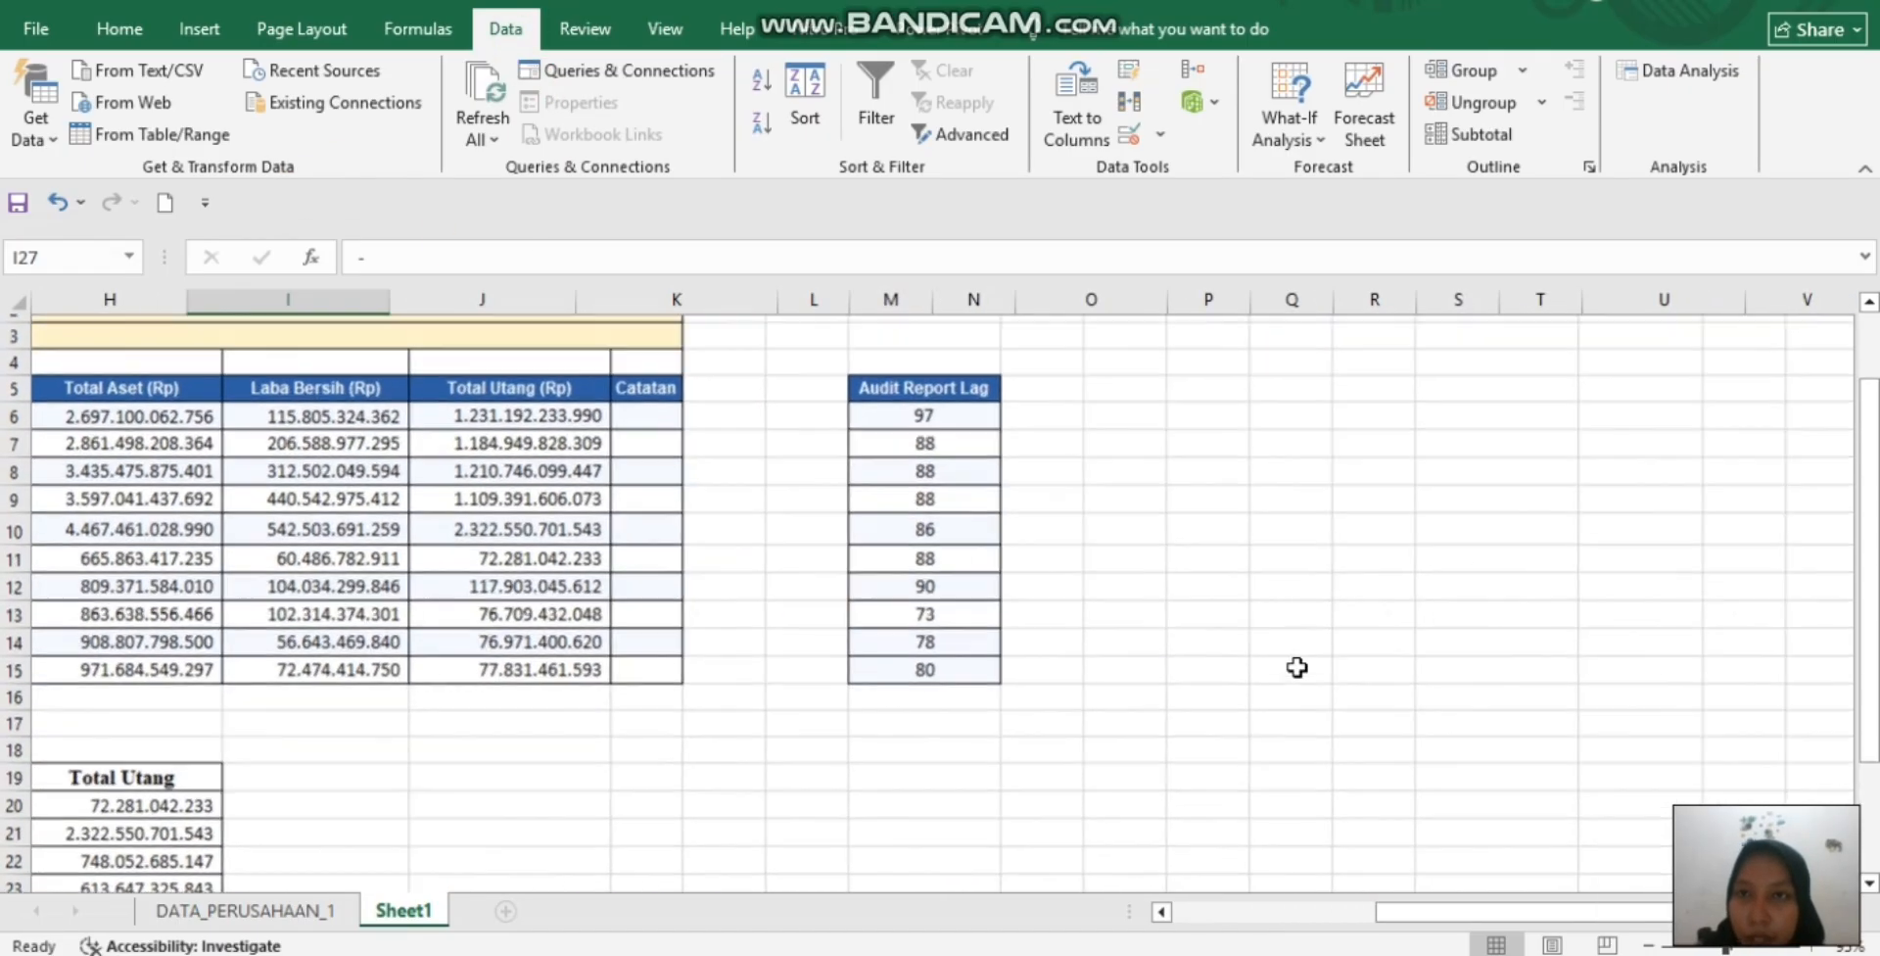
scroll(1297, 667, "up", 2)
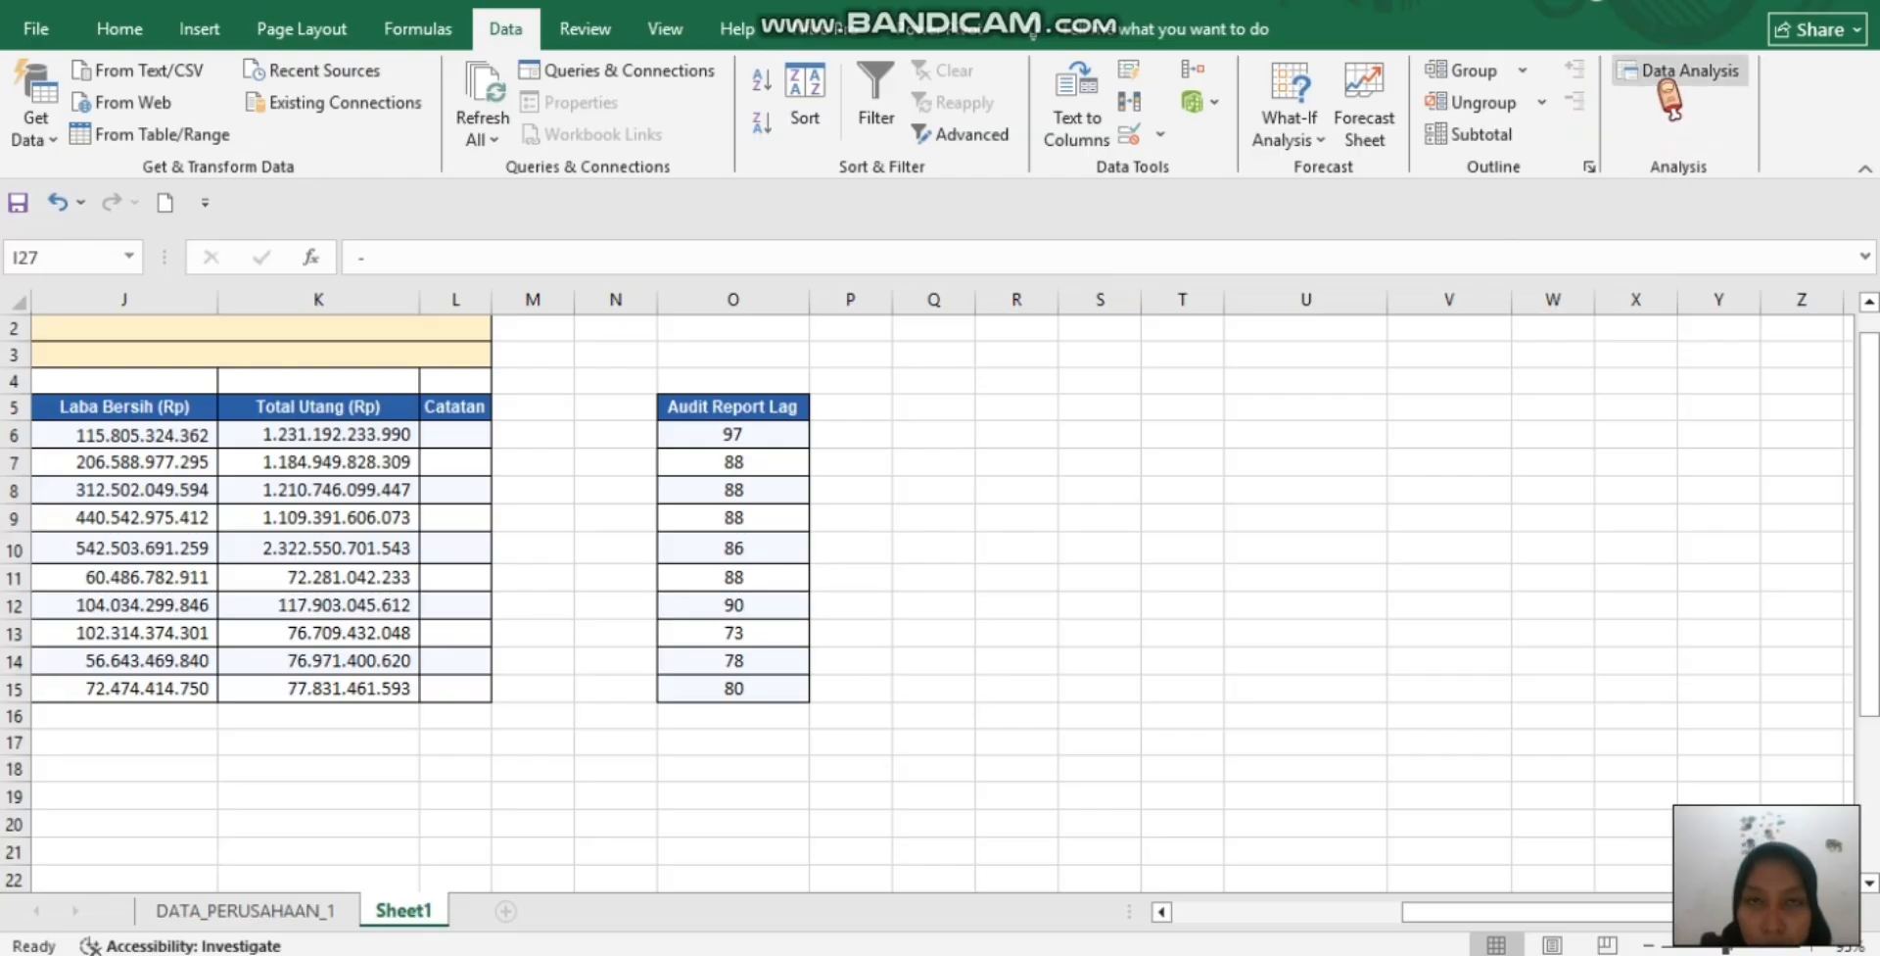
left_click(1678, 71)
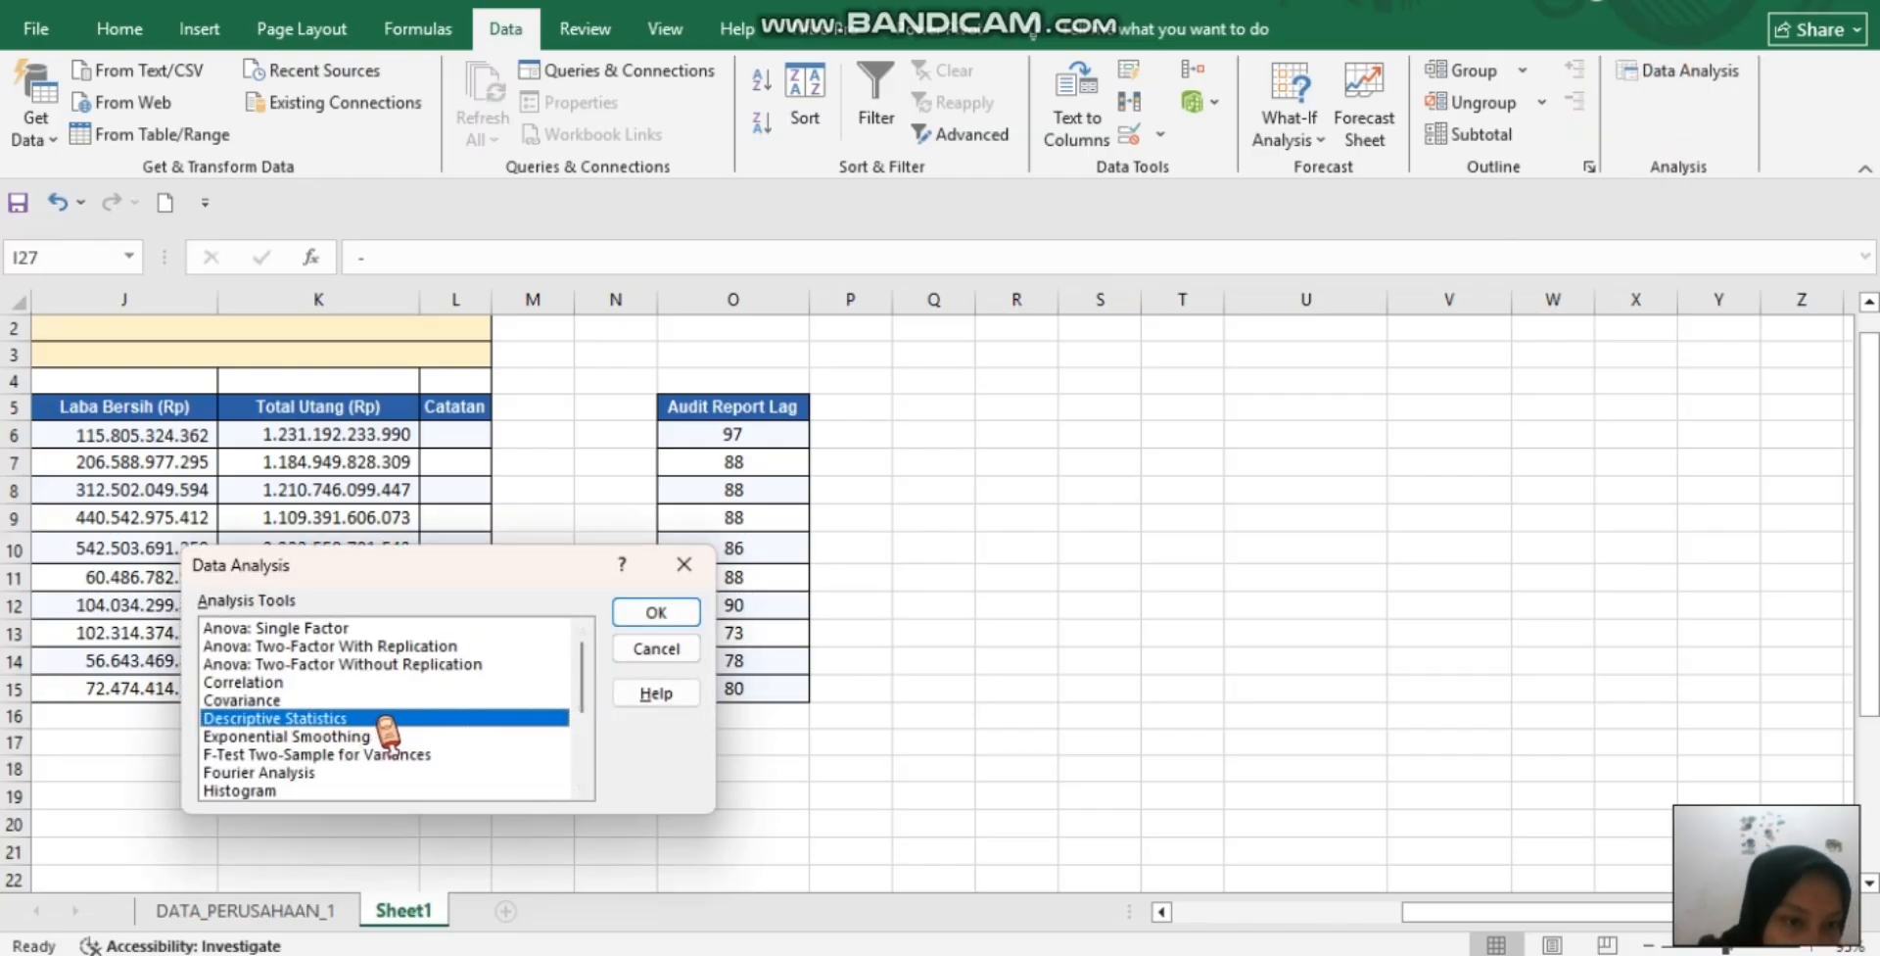
left_click(670, 615)
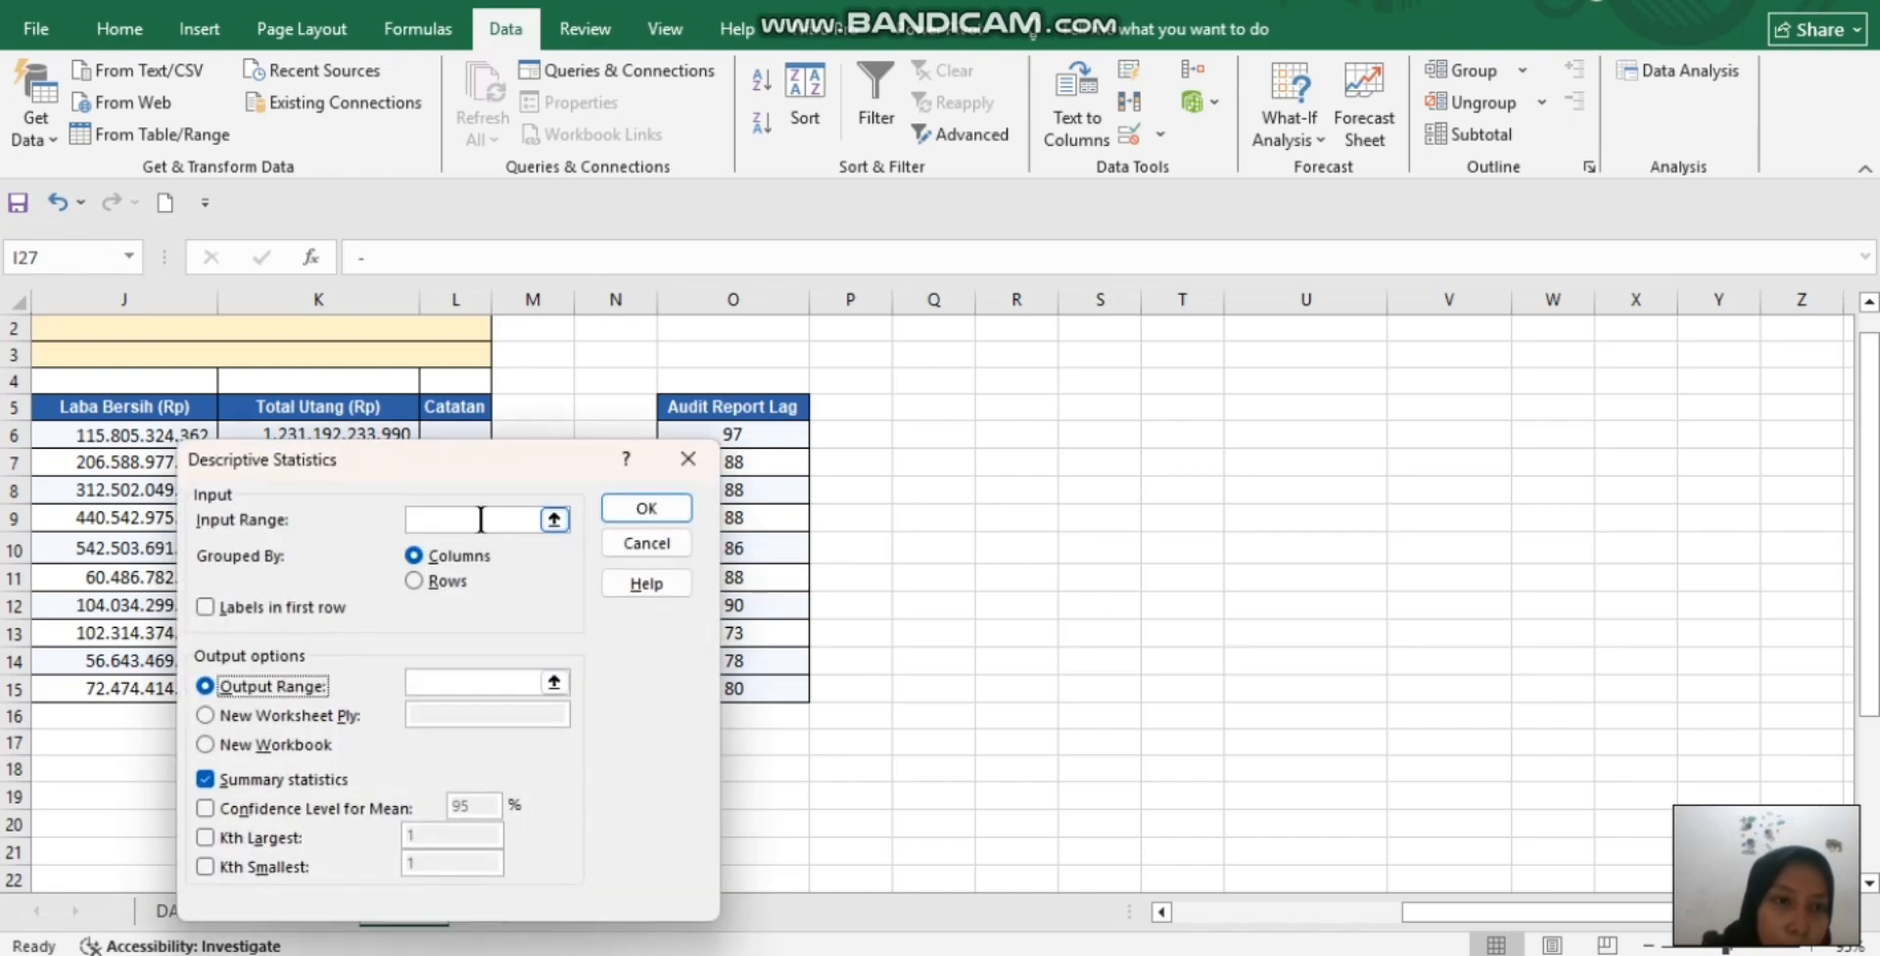
Generate summary statistics for the Audit Report Lag values in O6:O15, with the output range starting at cell Q5
left_click(479, 519)
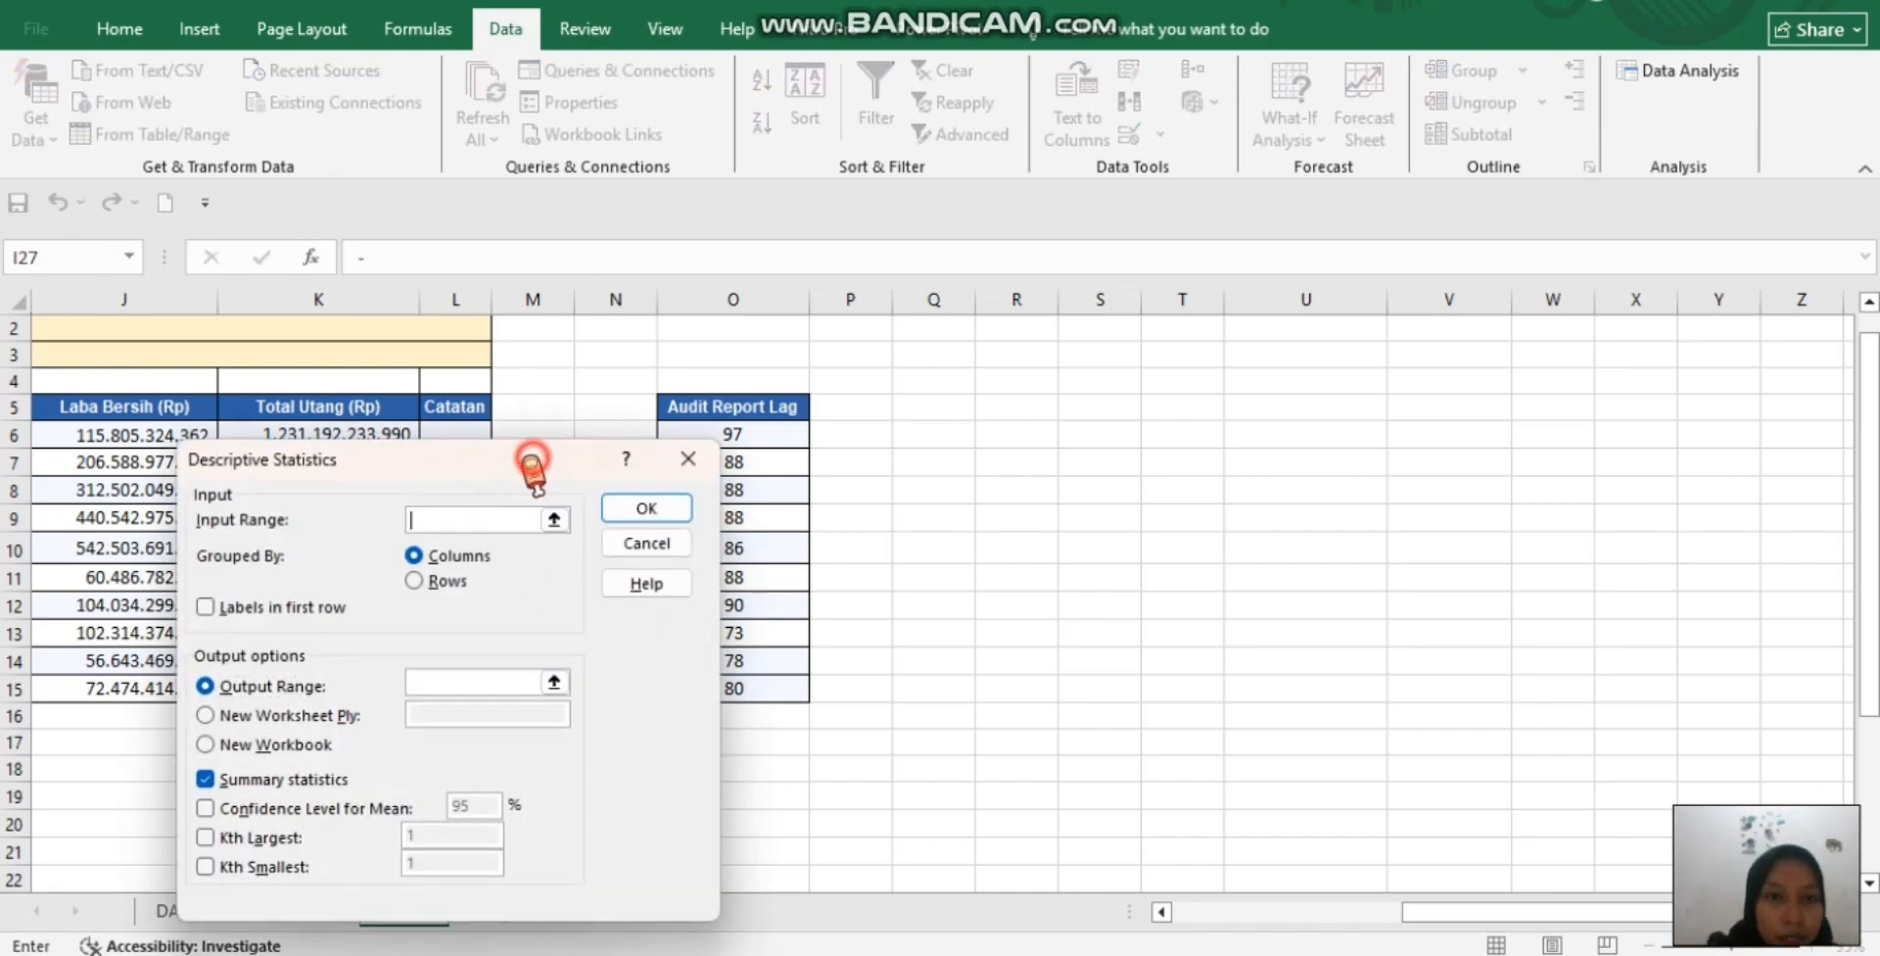
left_click_drag(531, 465, 376, 385)
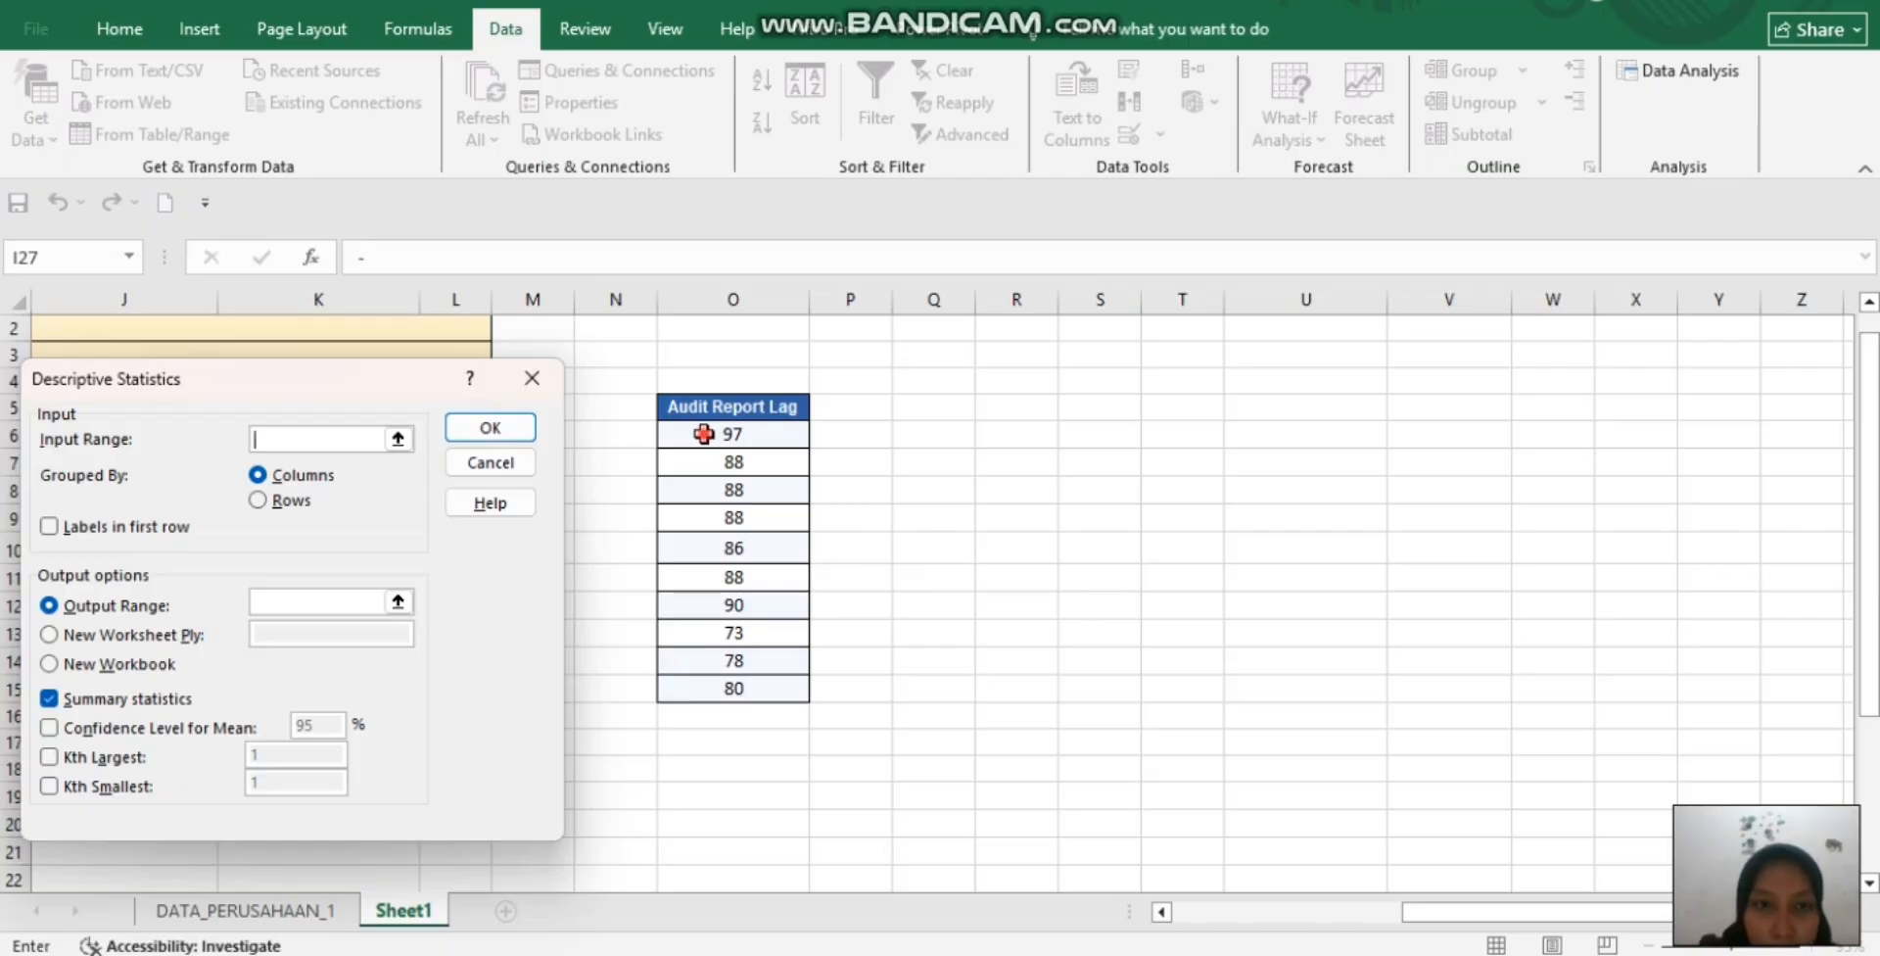
left_click_drag(703, 433, 711, 679)
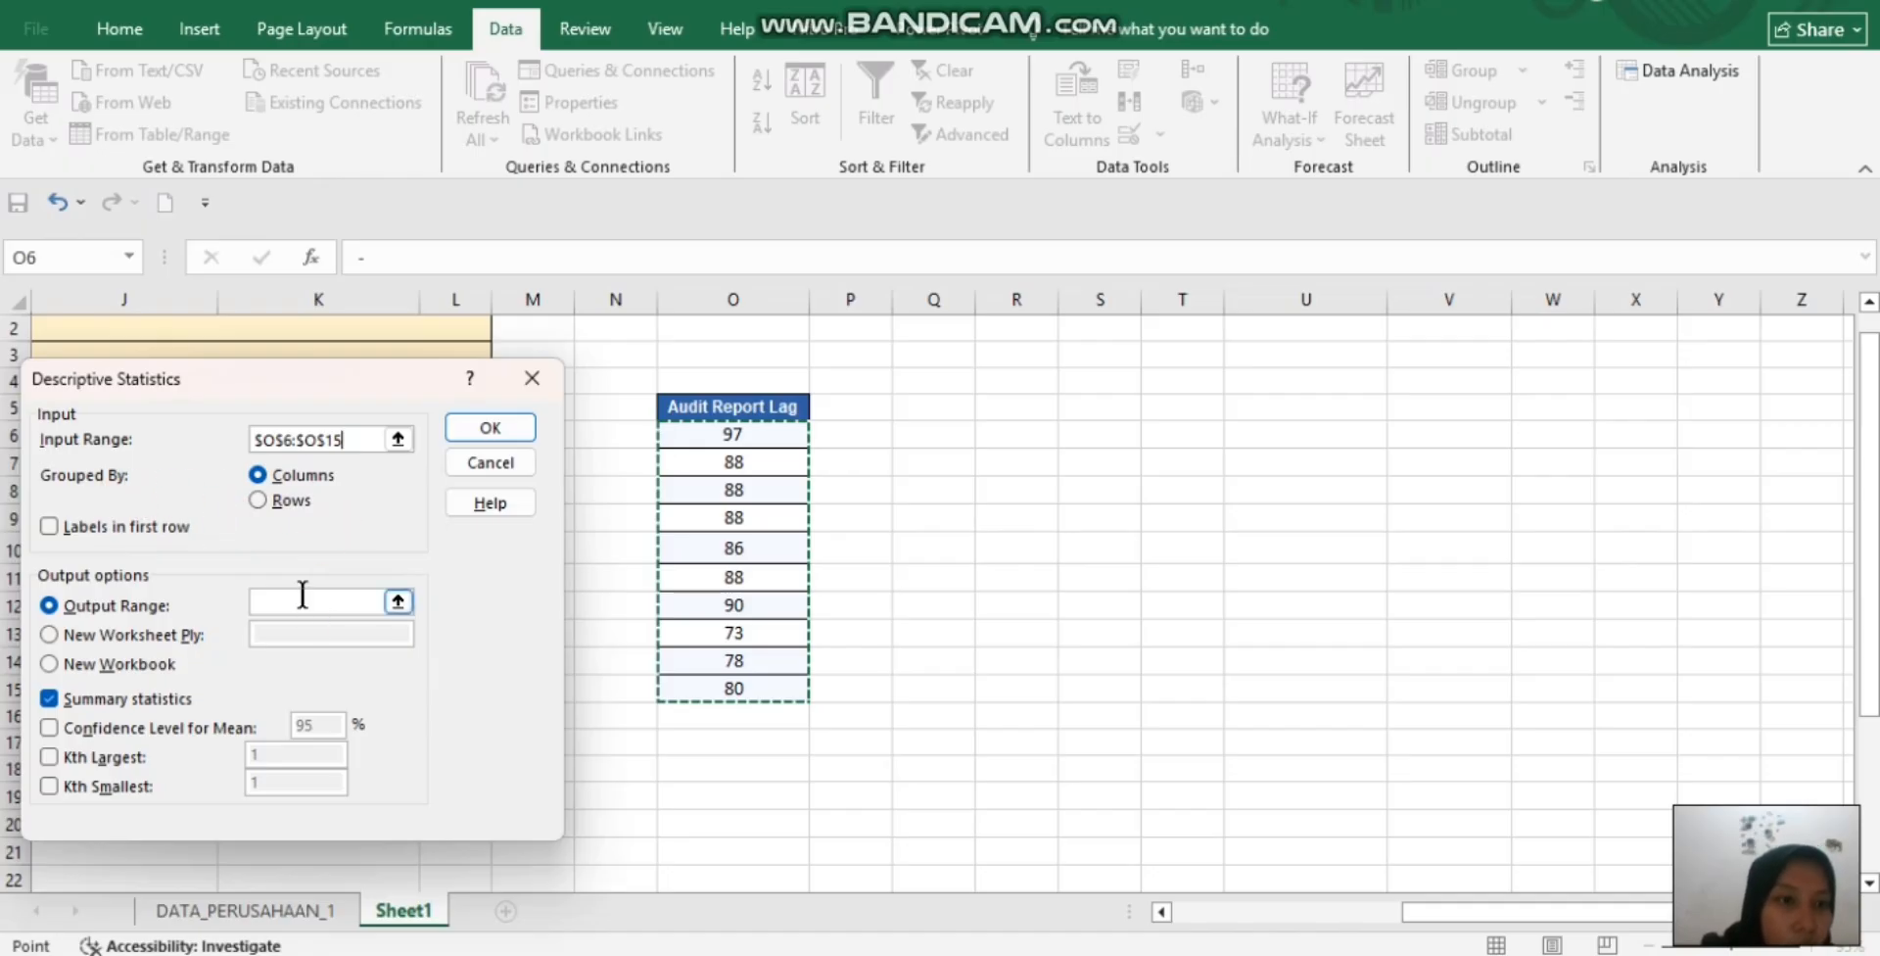
left_click(300, 599)
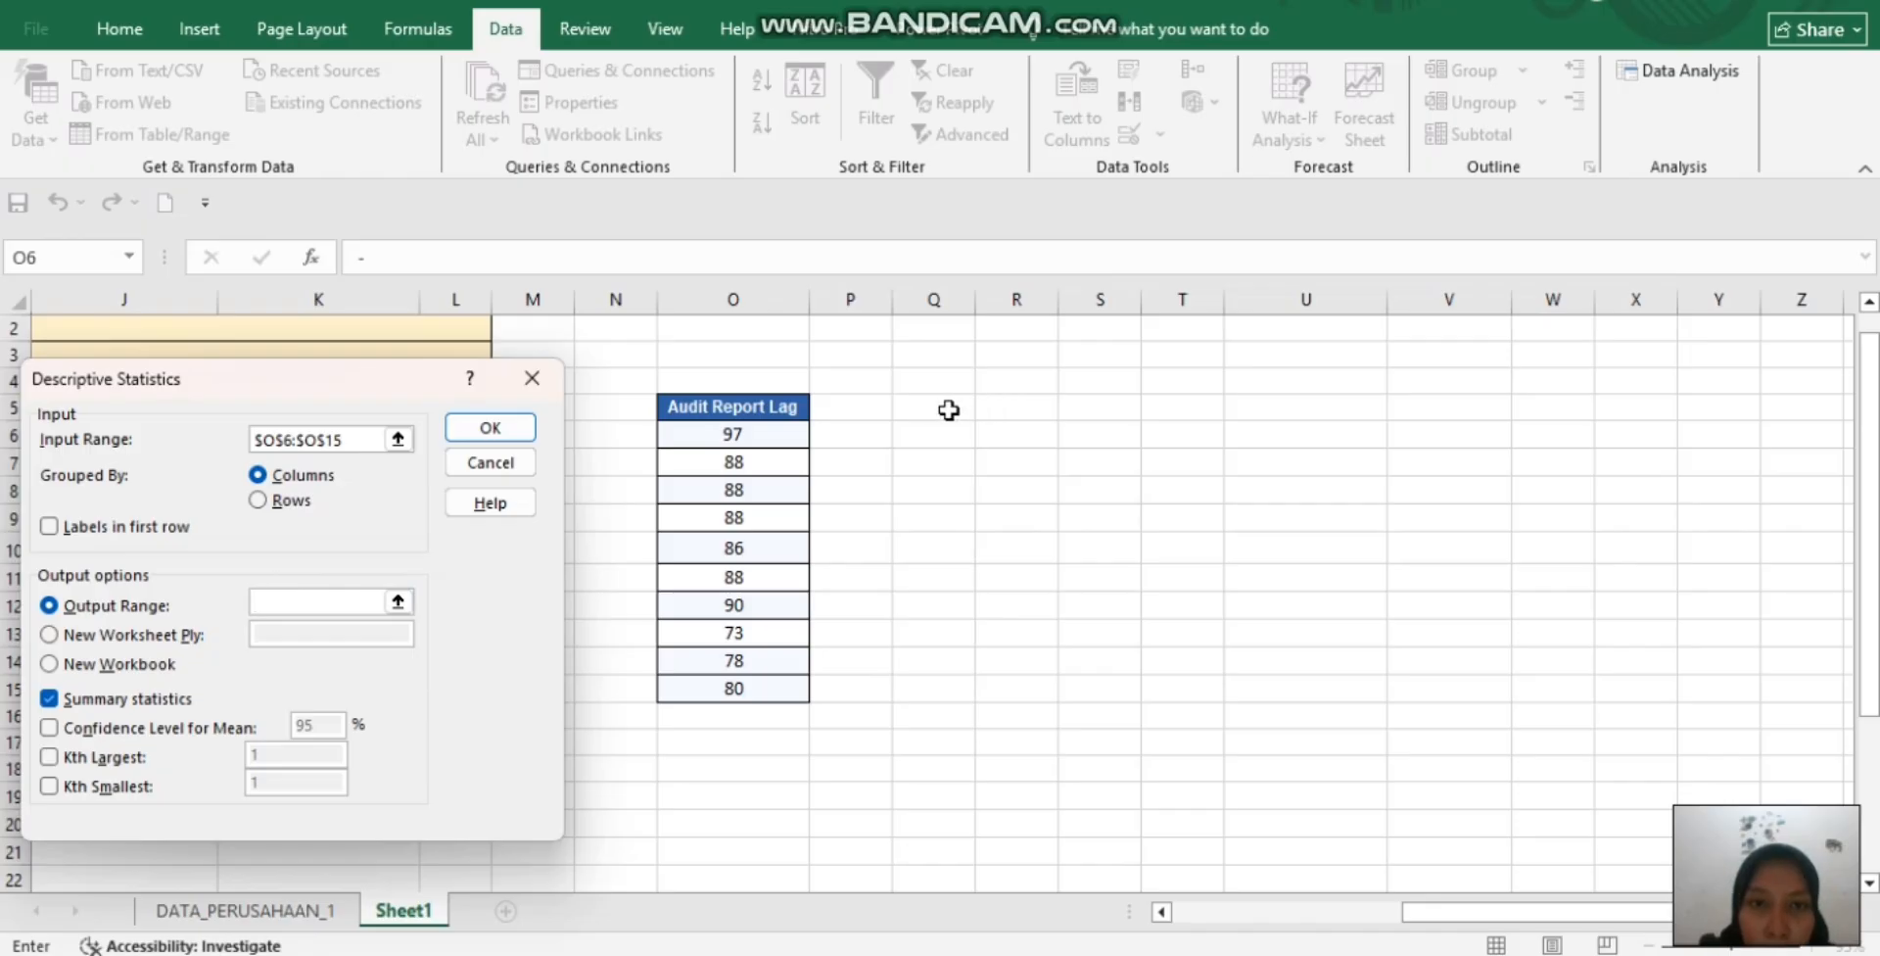
left_click(959, 407)
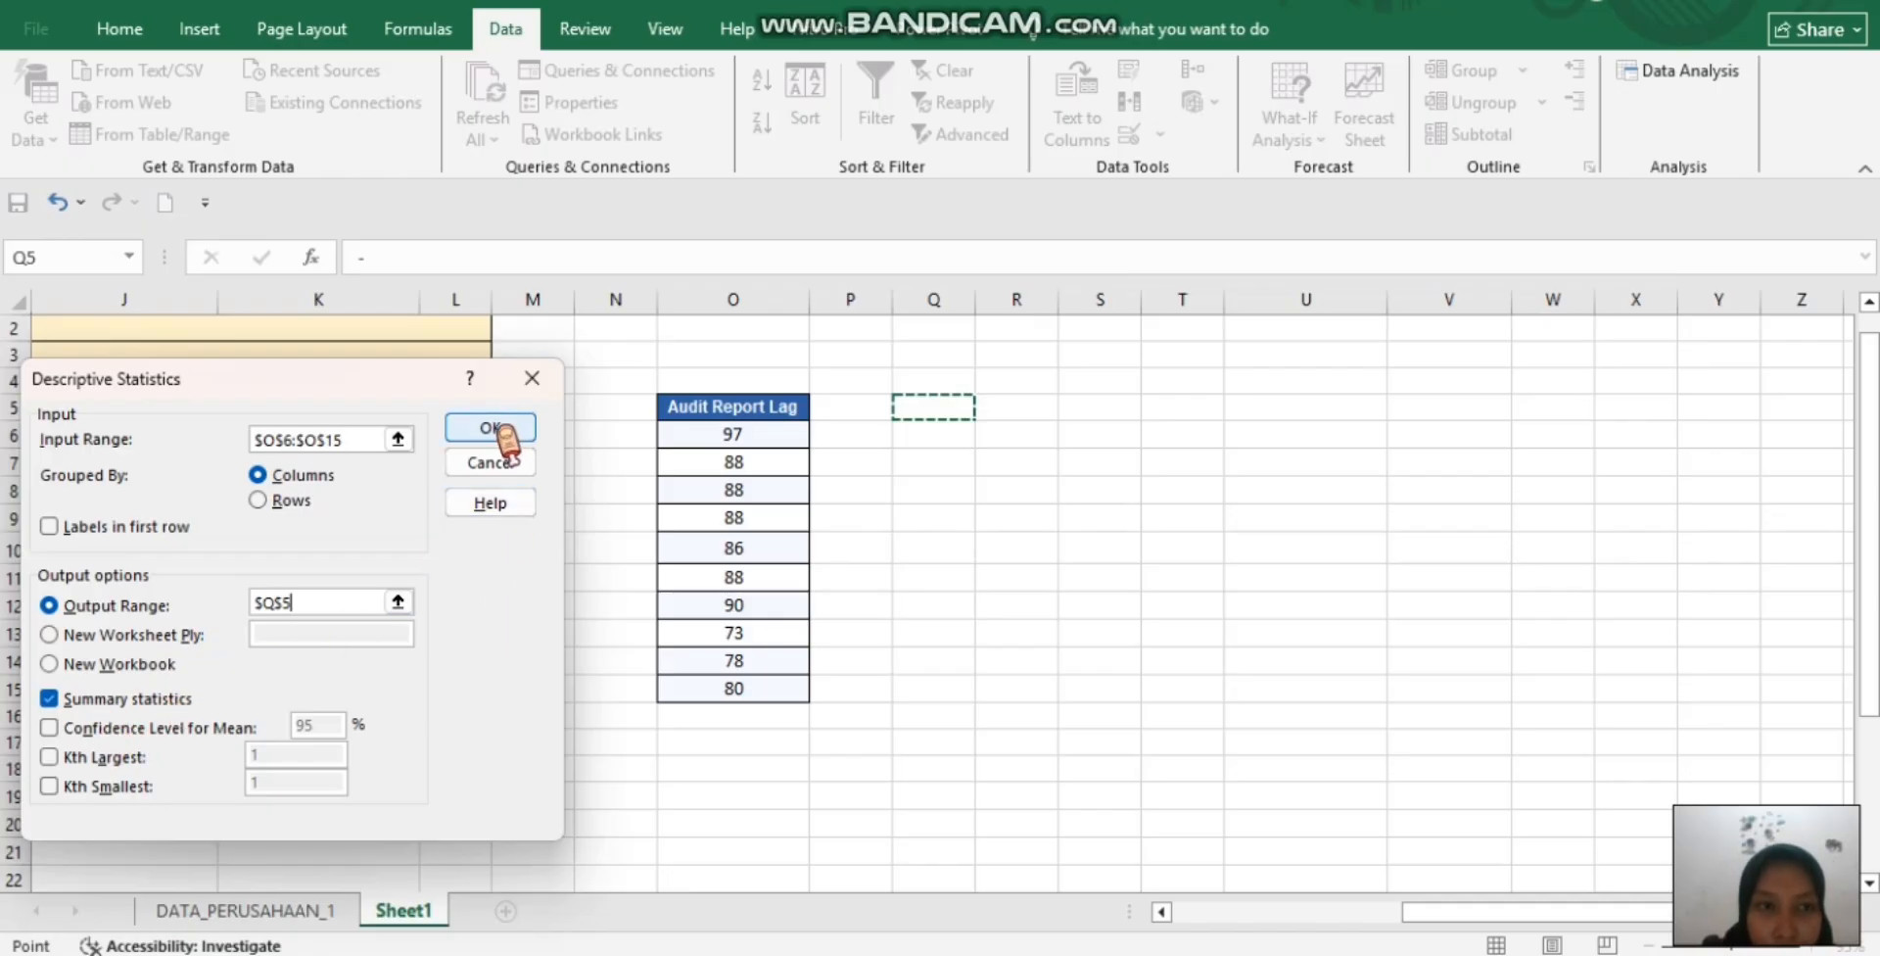
left_click(503, 431)
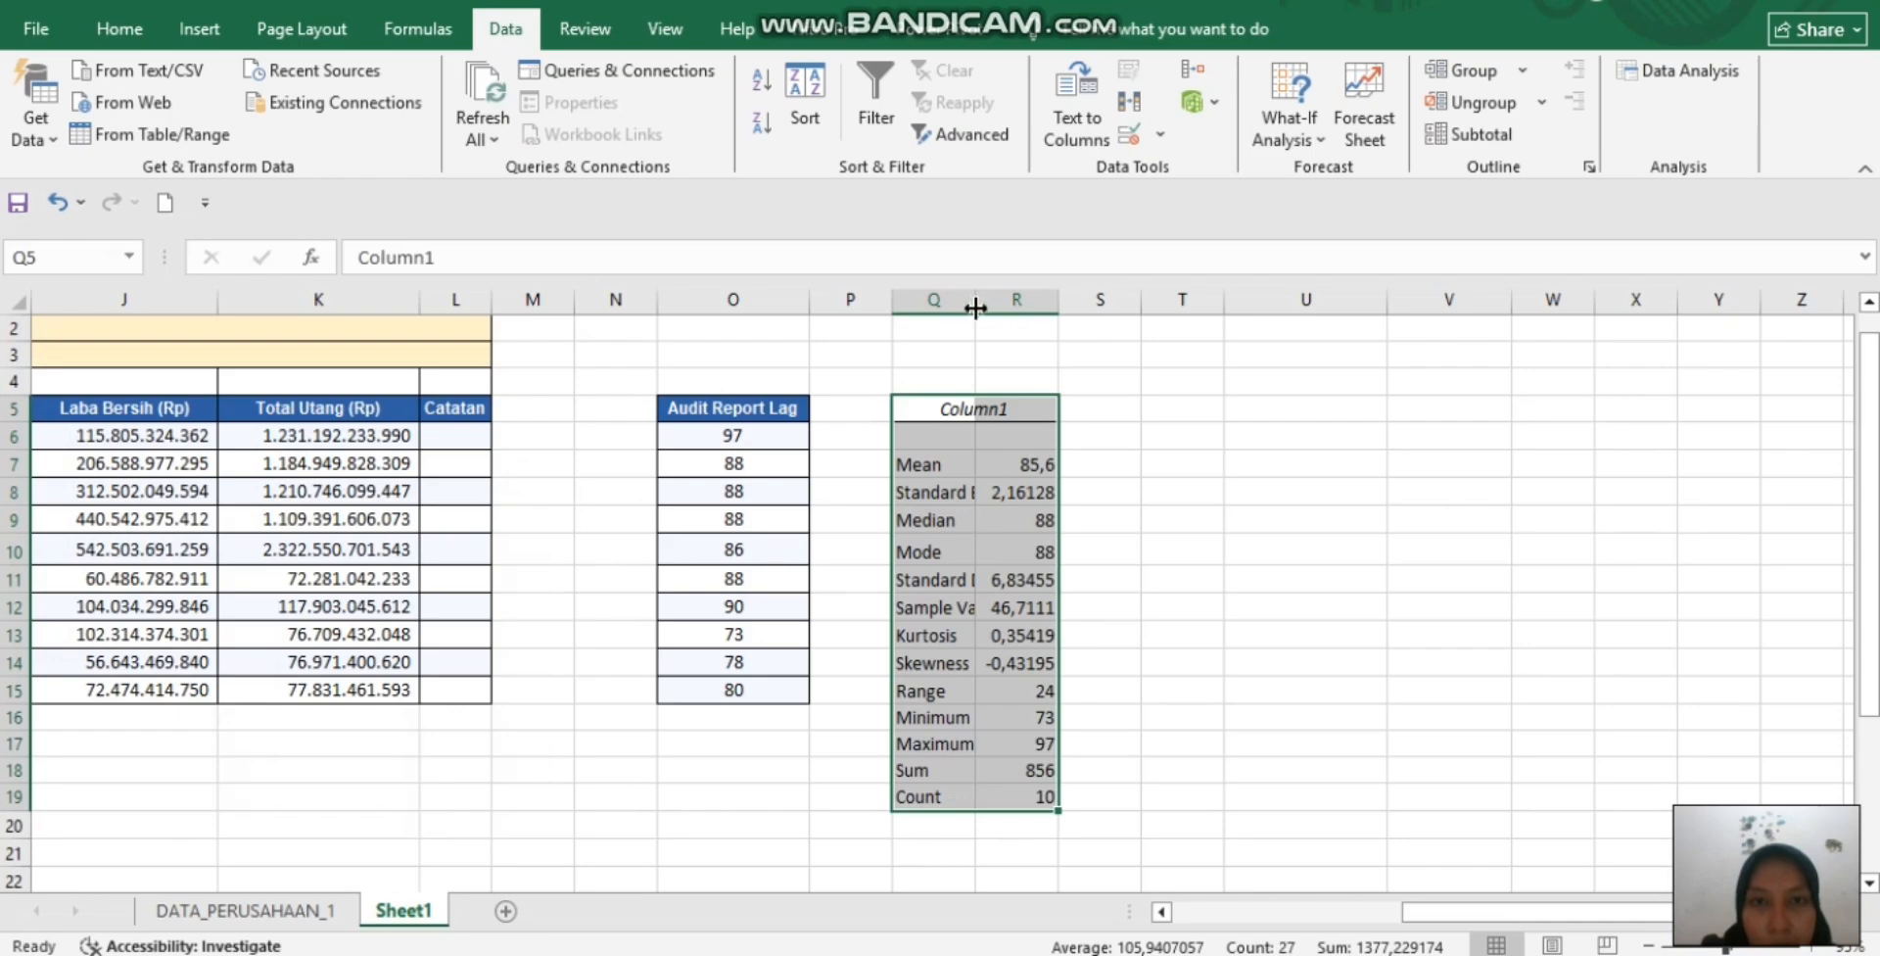
Autofit the widths of columns Q and R to the descriptive statistics output
double_click(967, 302)
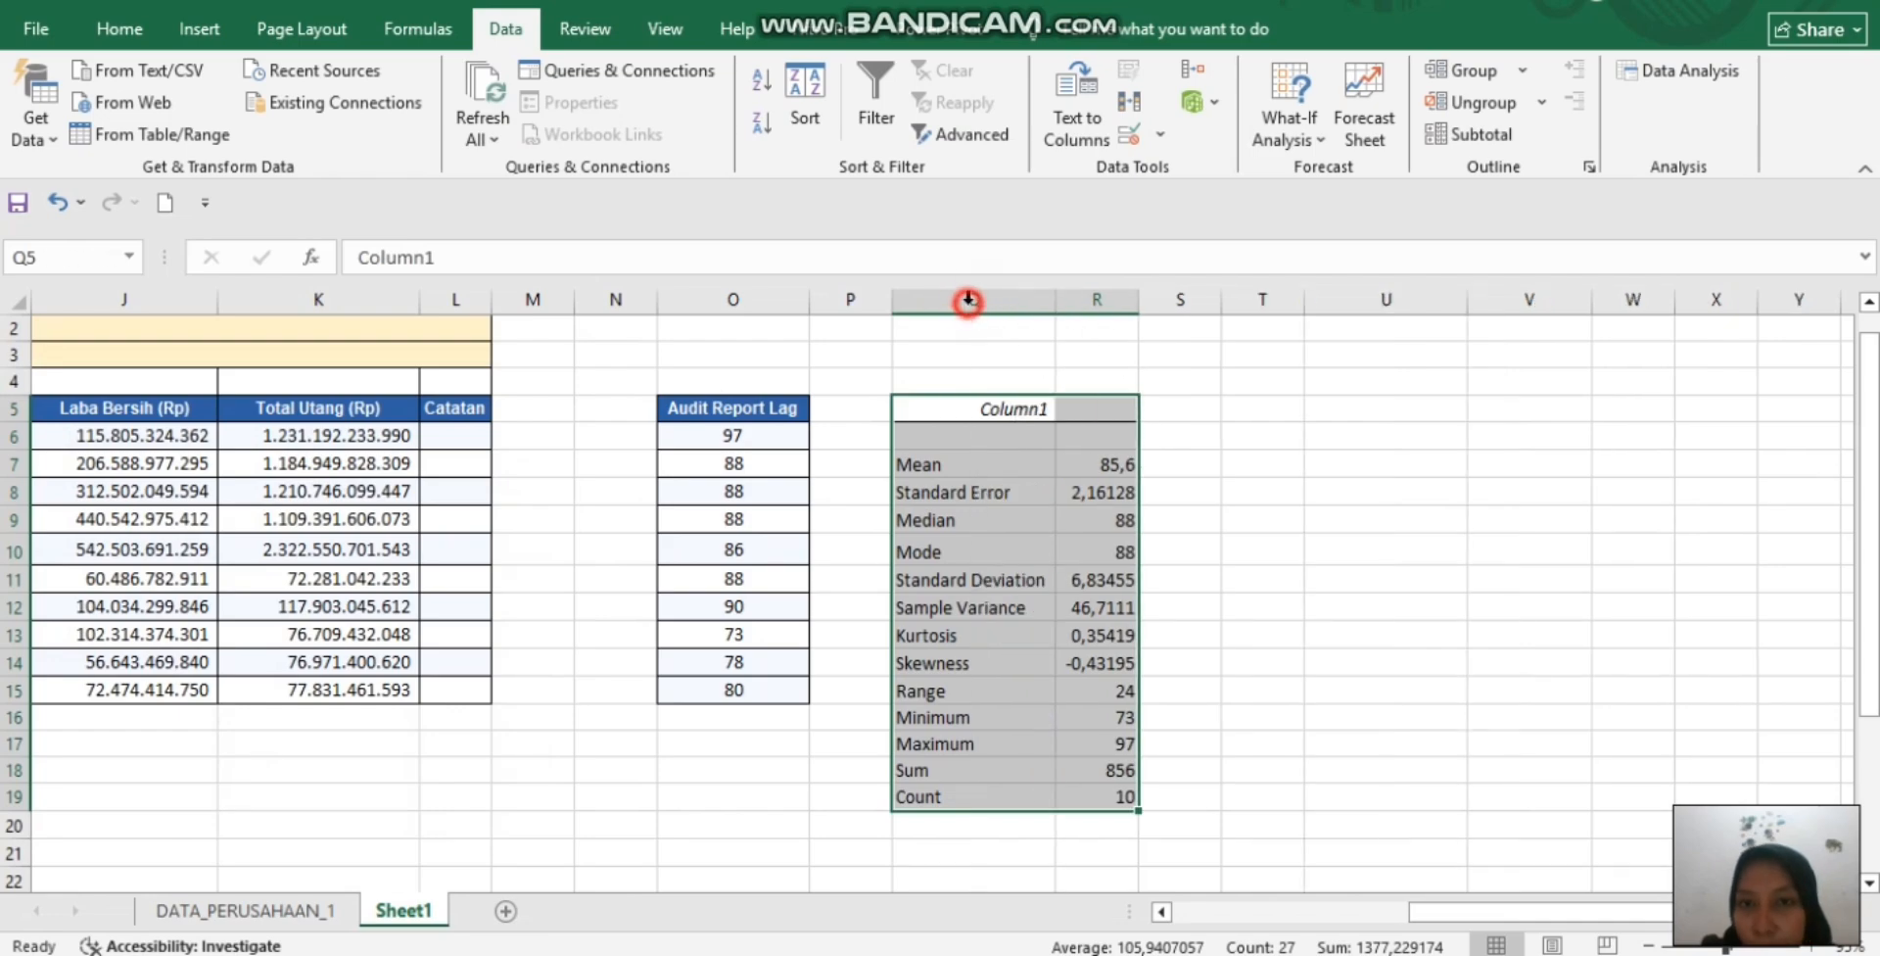
left_click_drag(1128, 299, 1135, 298)
double_click(1134, 298)
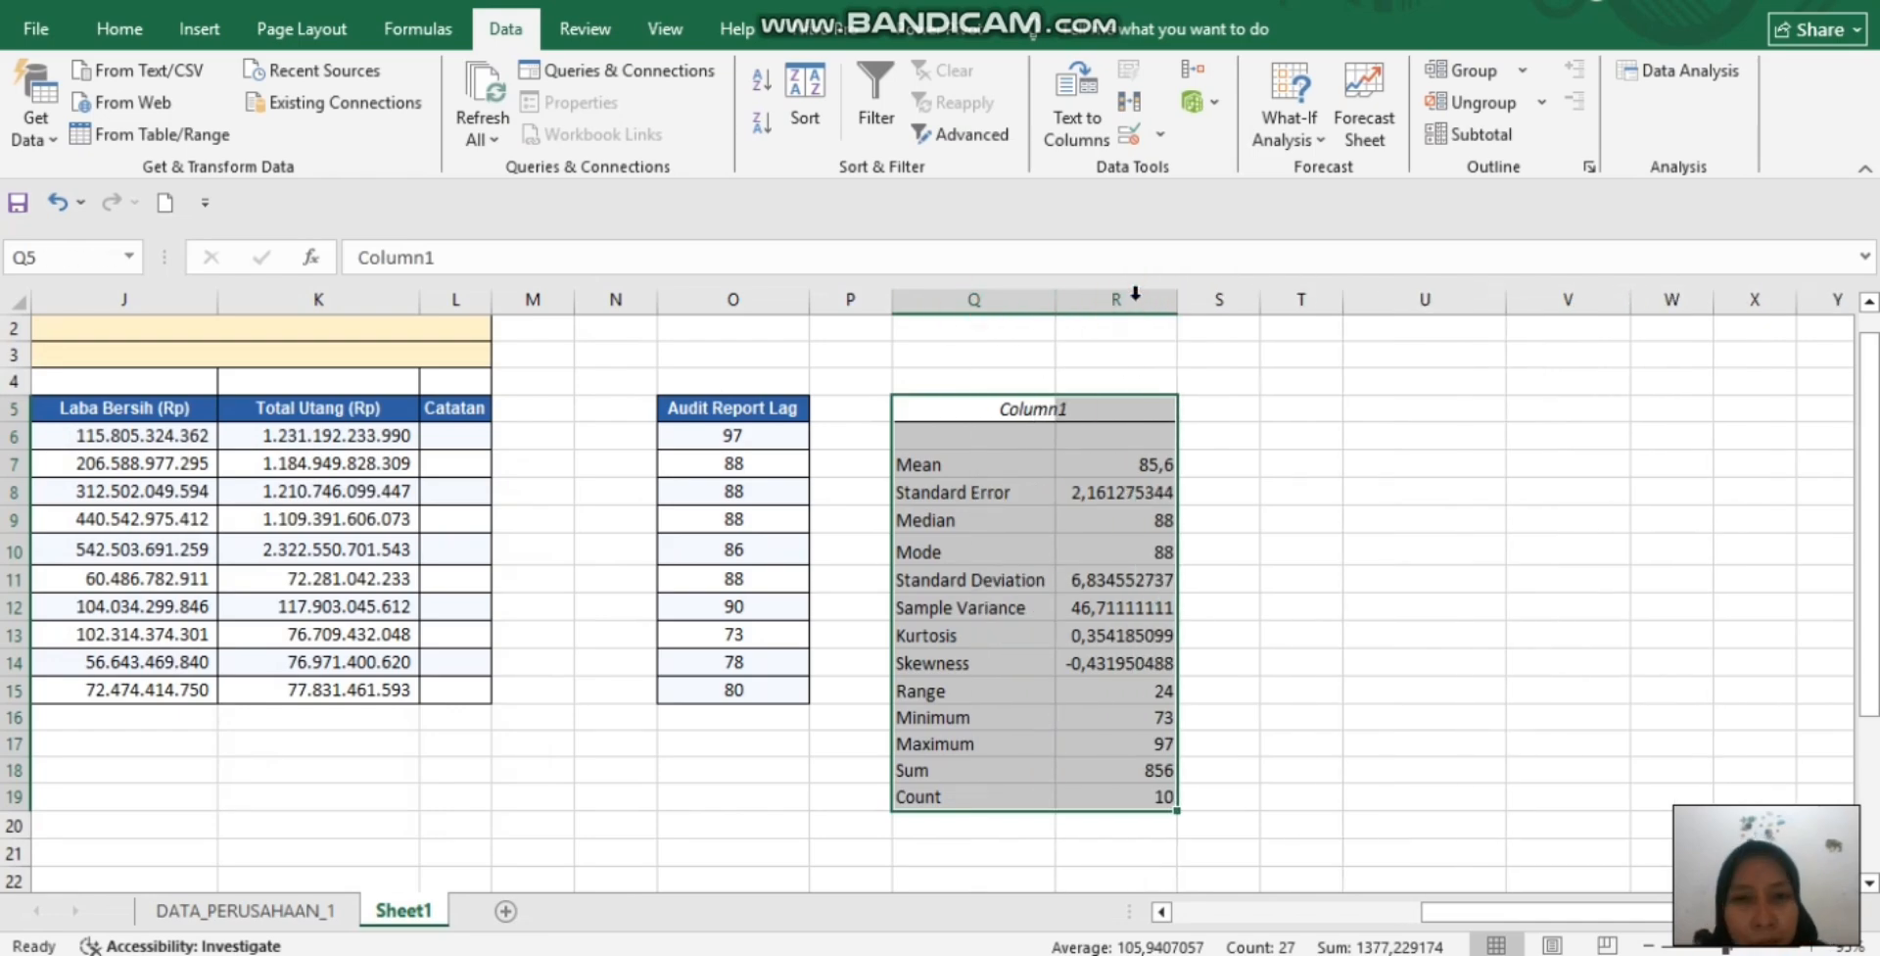
Review the Audit Report Lag statistics output row by row, from Mean through Sum
scroll(1299, 484, "down", 1)
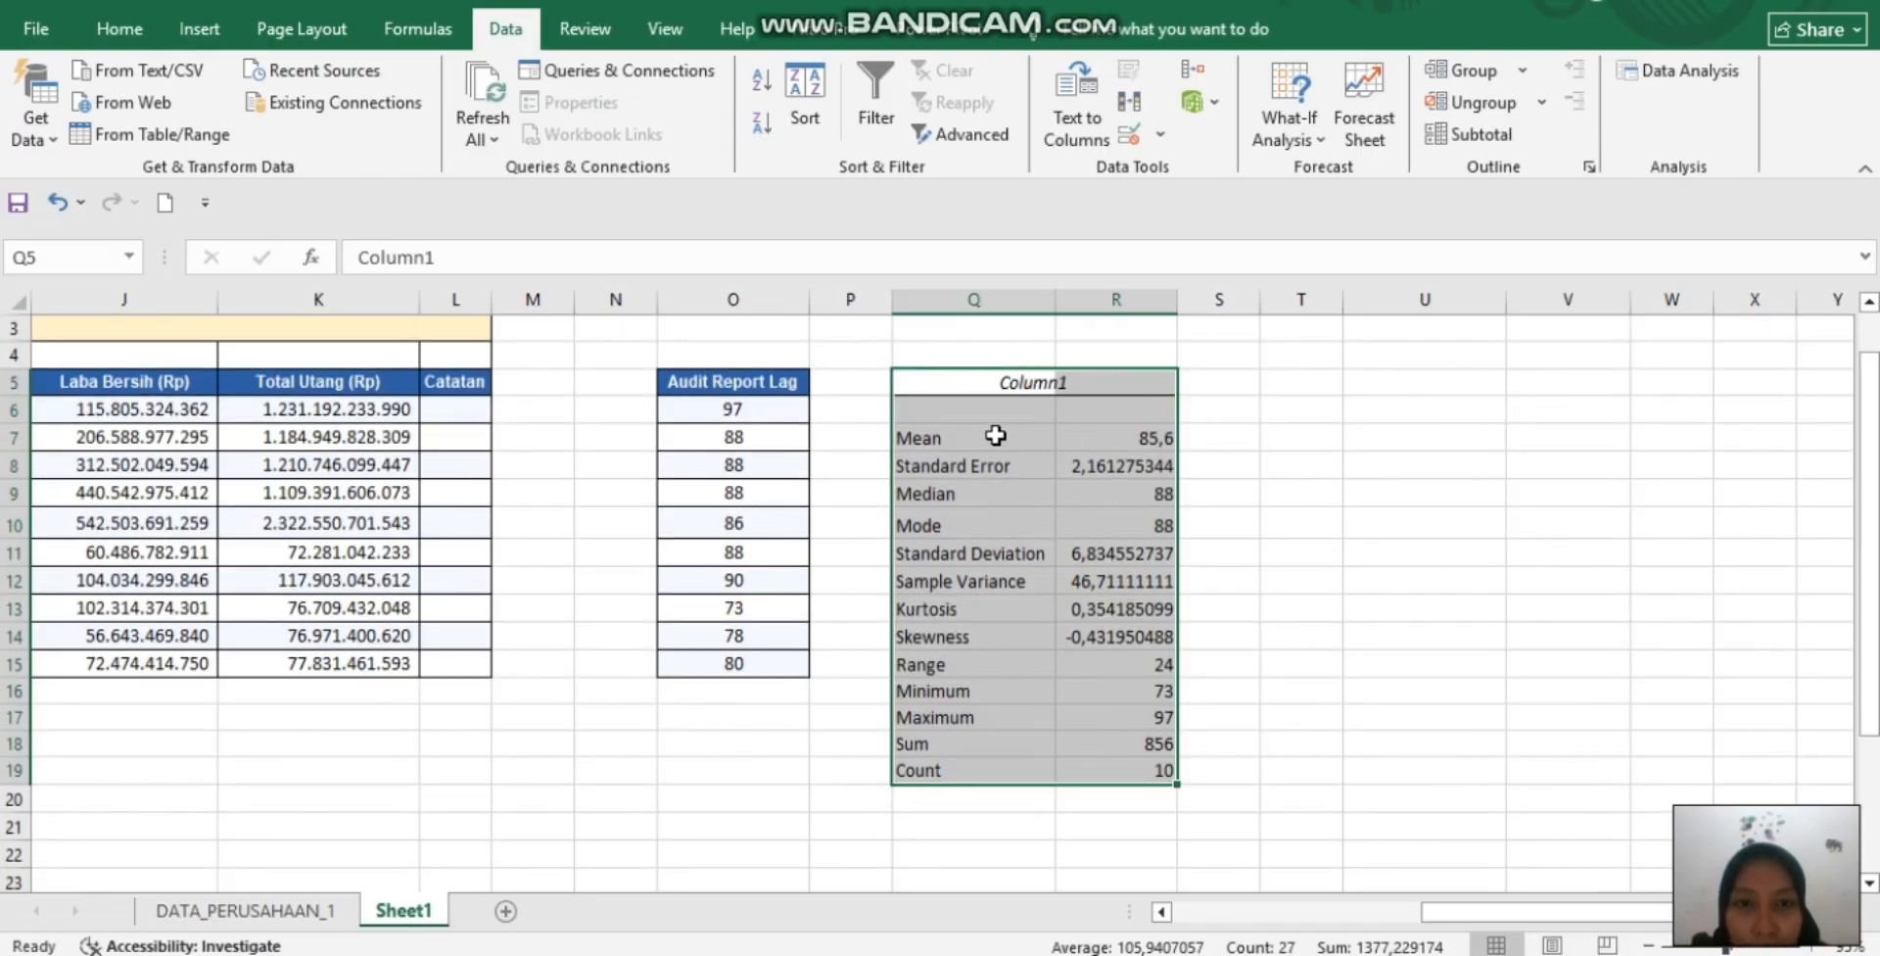
left_click(995, 435)
key("Down")
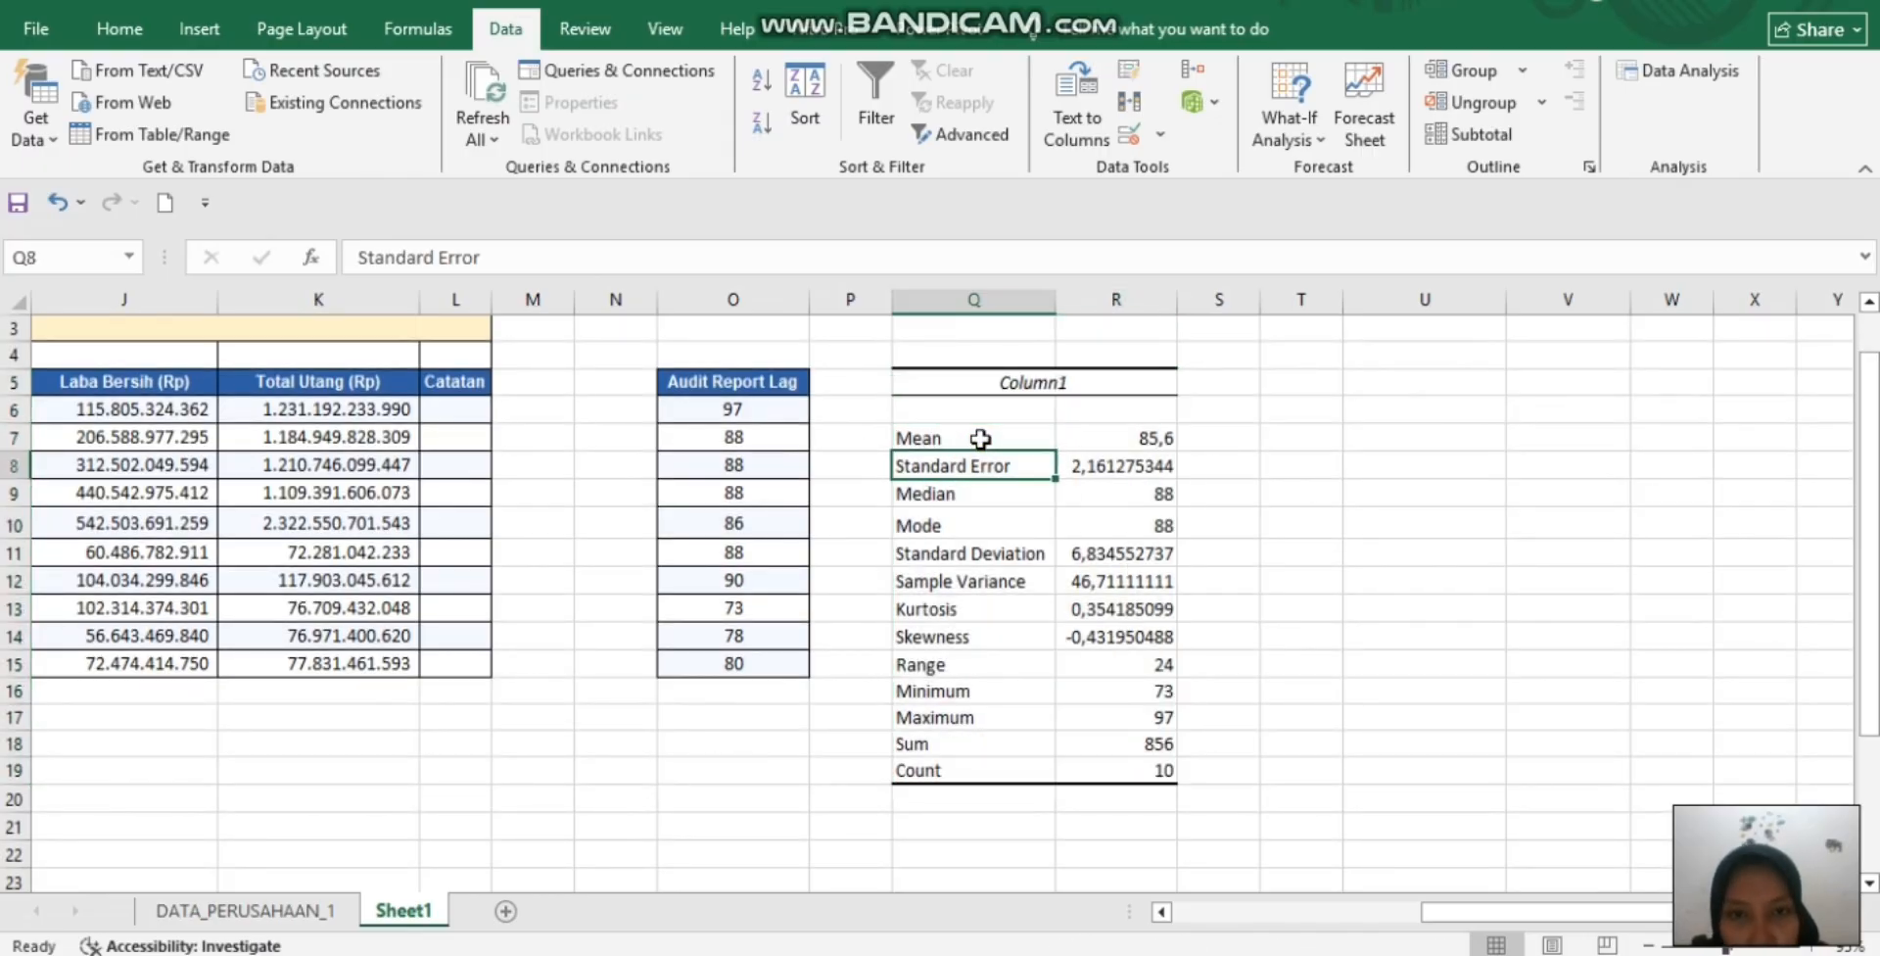
key("Down")
key("Down")
key("Down")
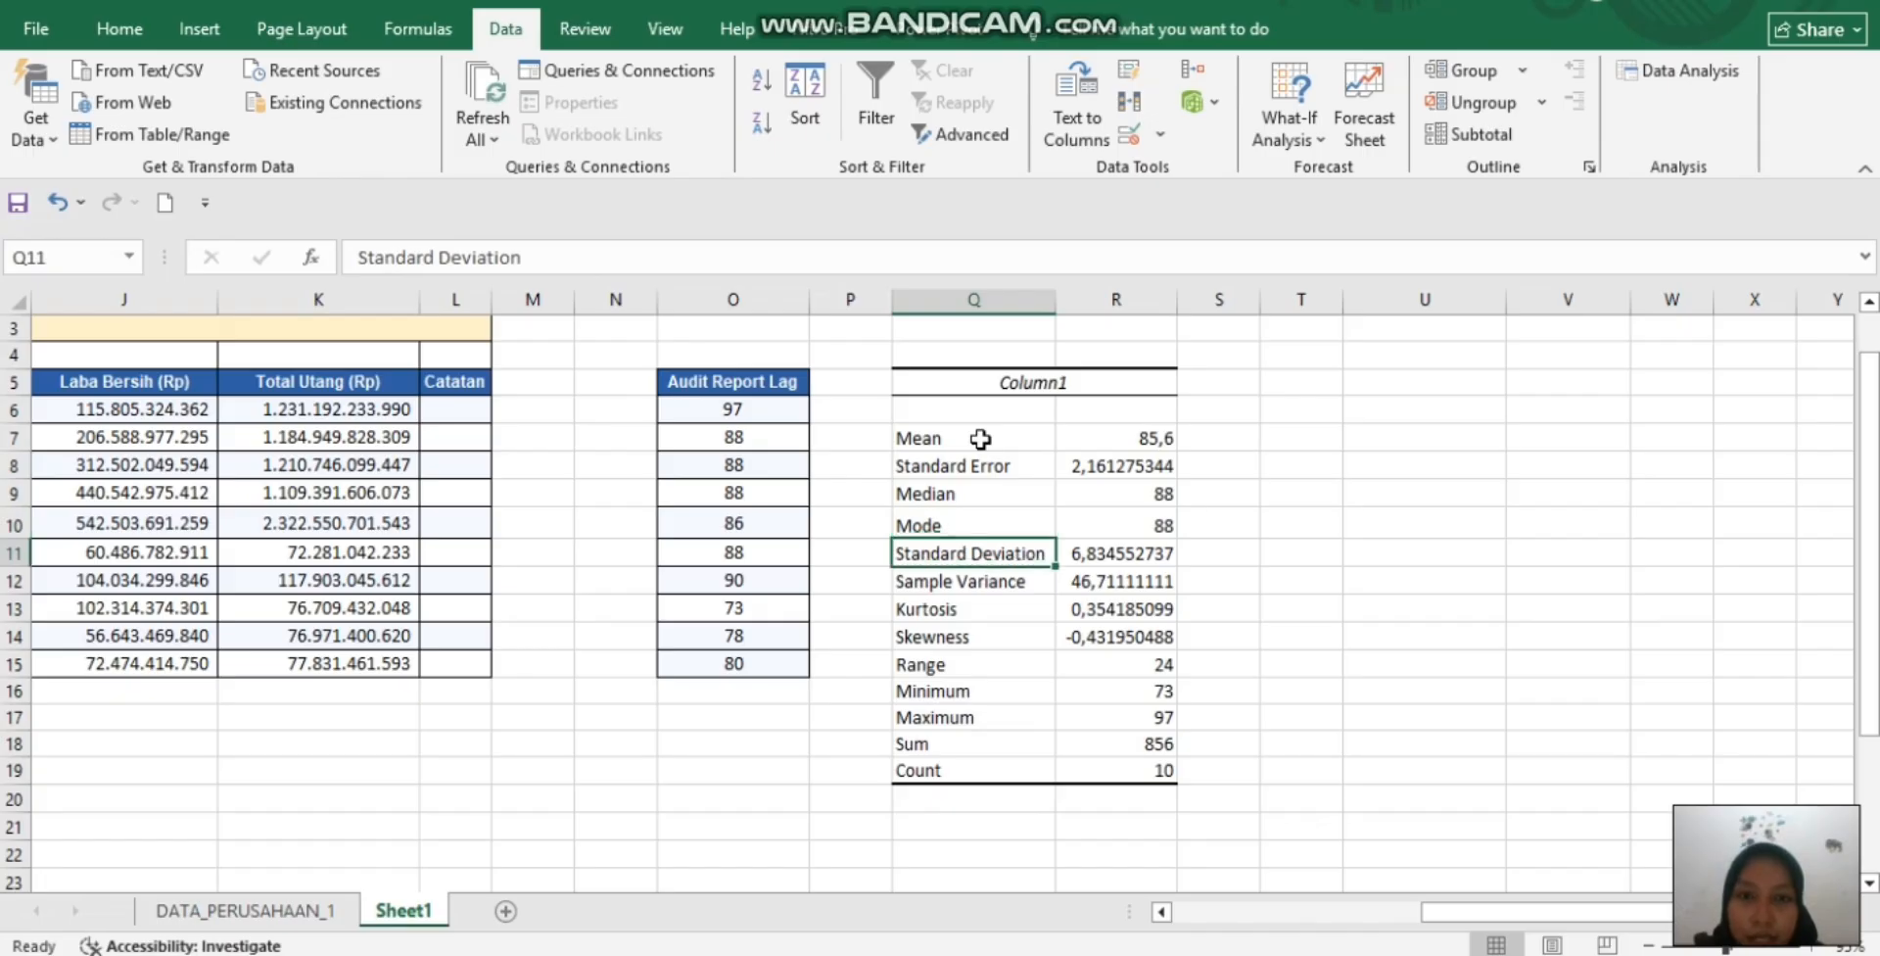
key("Down")
key("Down")
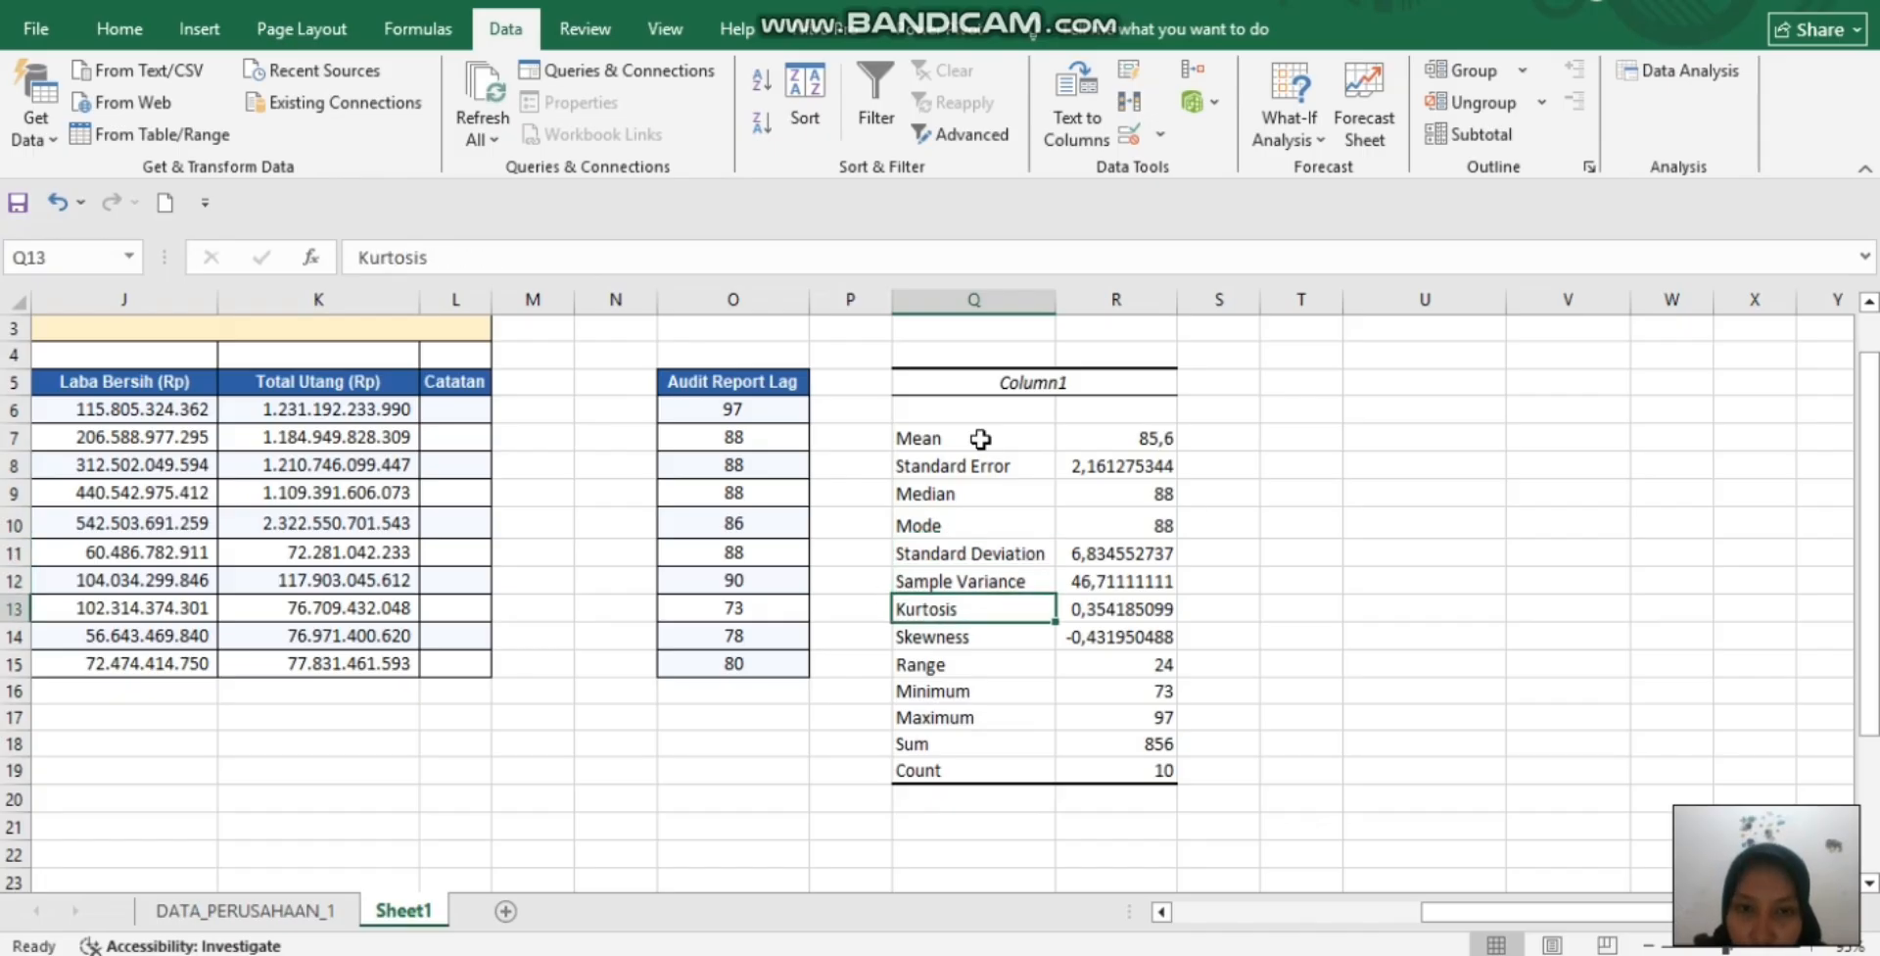
key("Down")
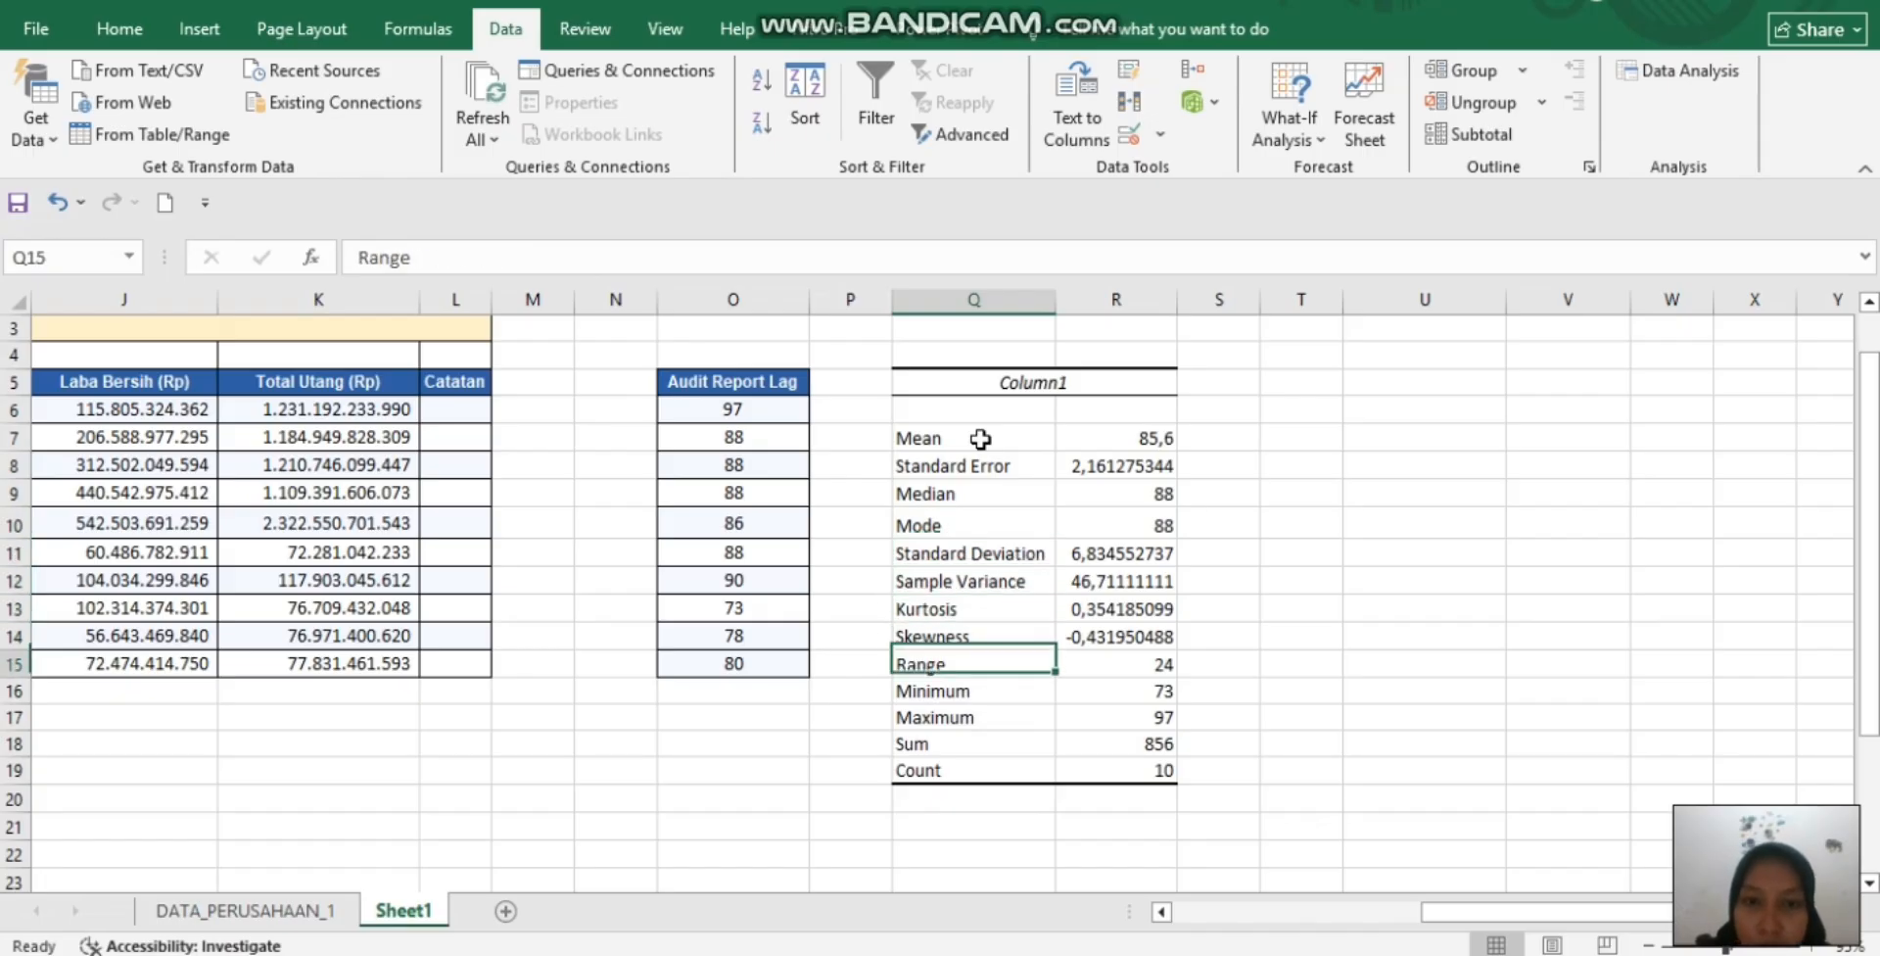
key("Down")
key("Down")
key("Down")
key("Down")
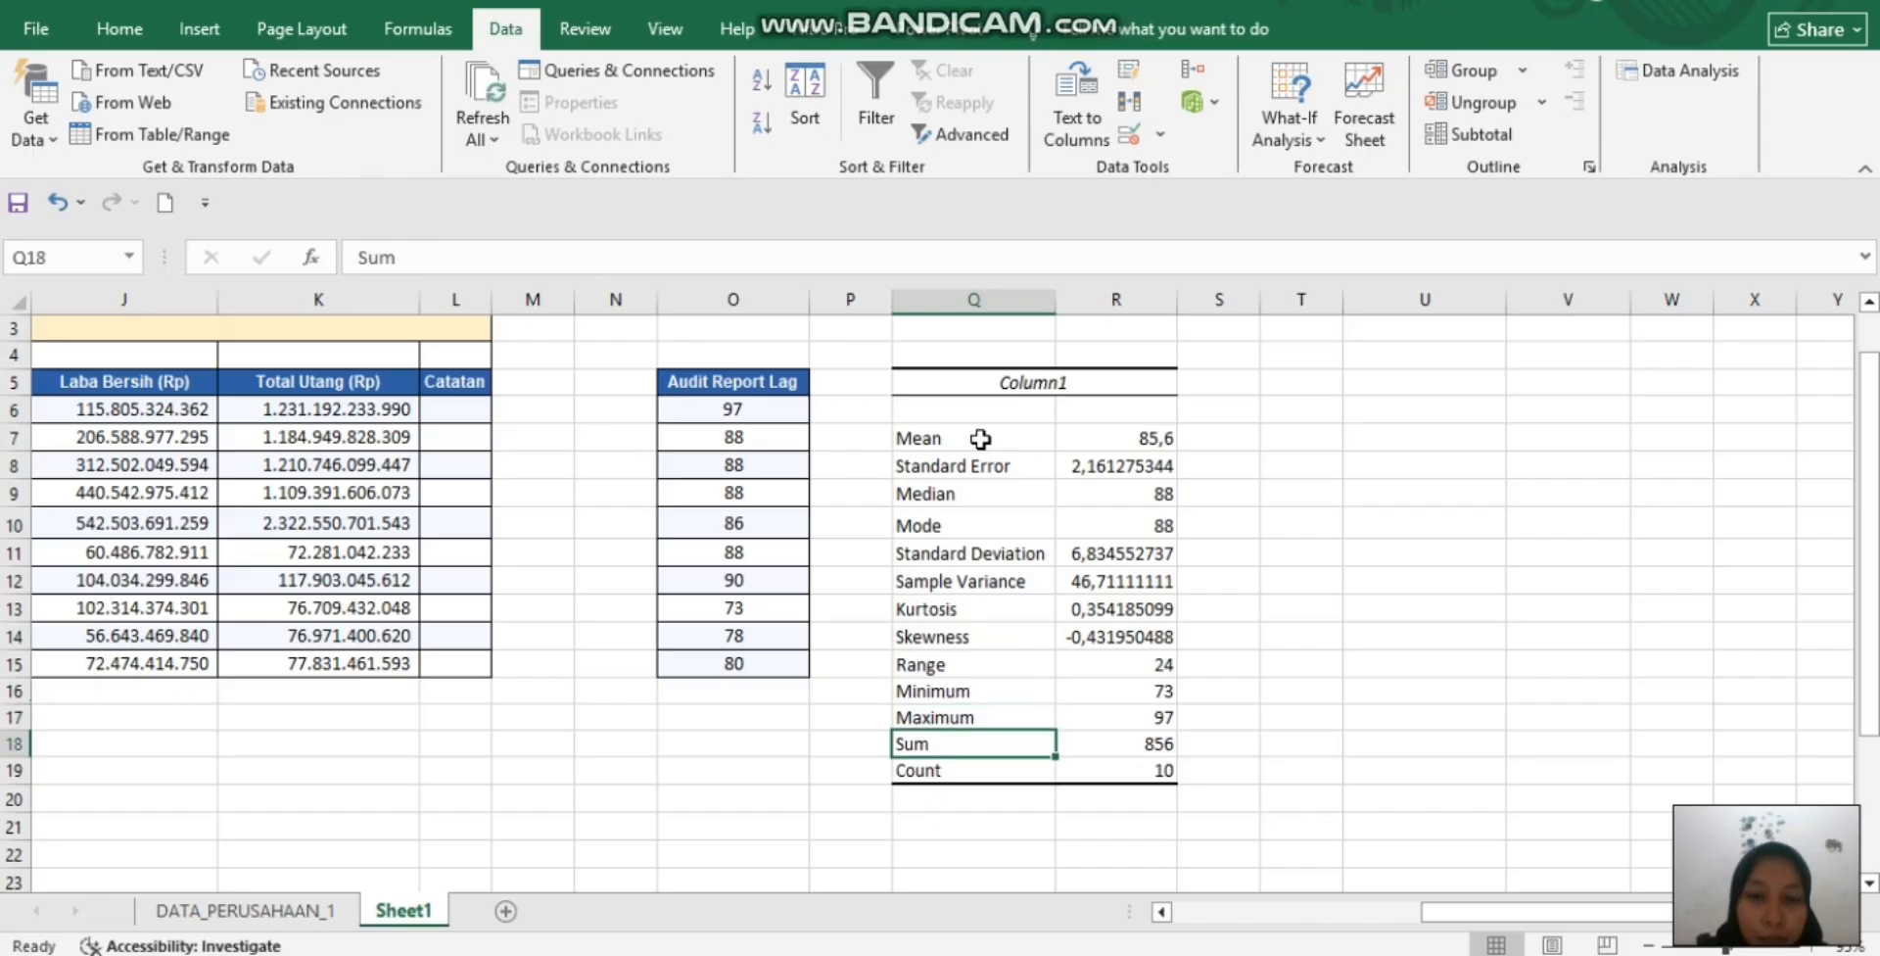